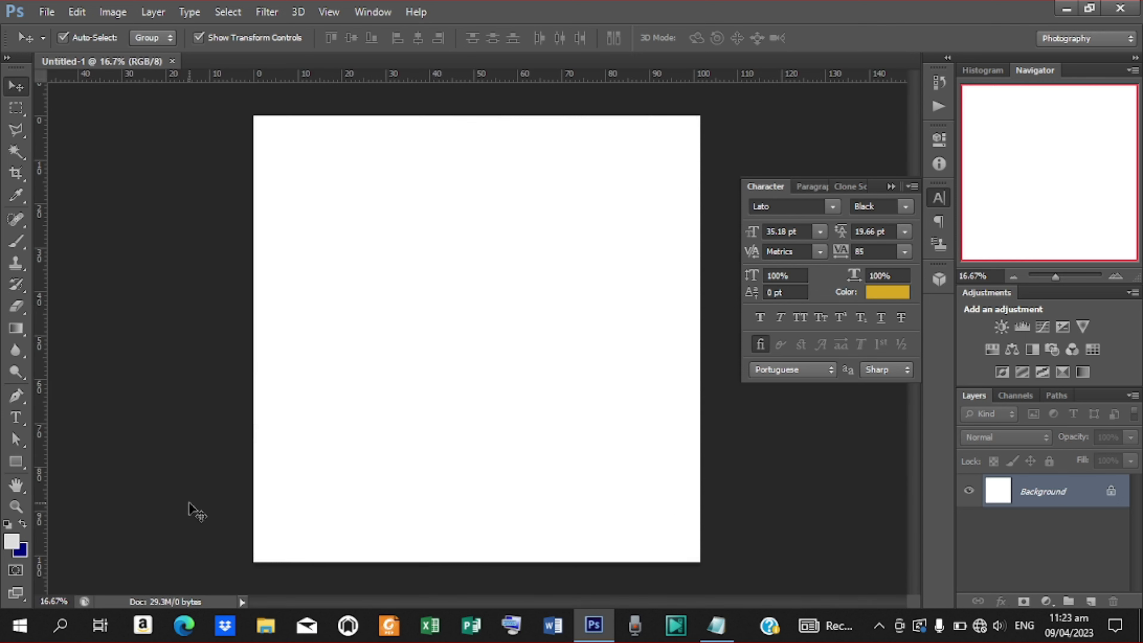
Step: Add a Solid Color fill layer over the background using hex colour 800000, copied from the Notepad text file
left_click(16, 507)
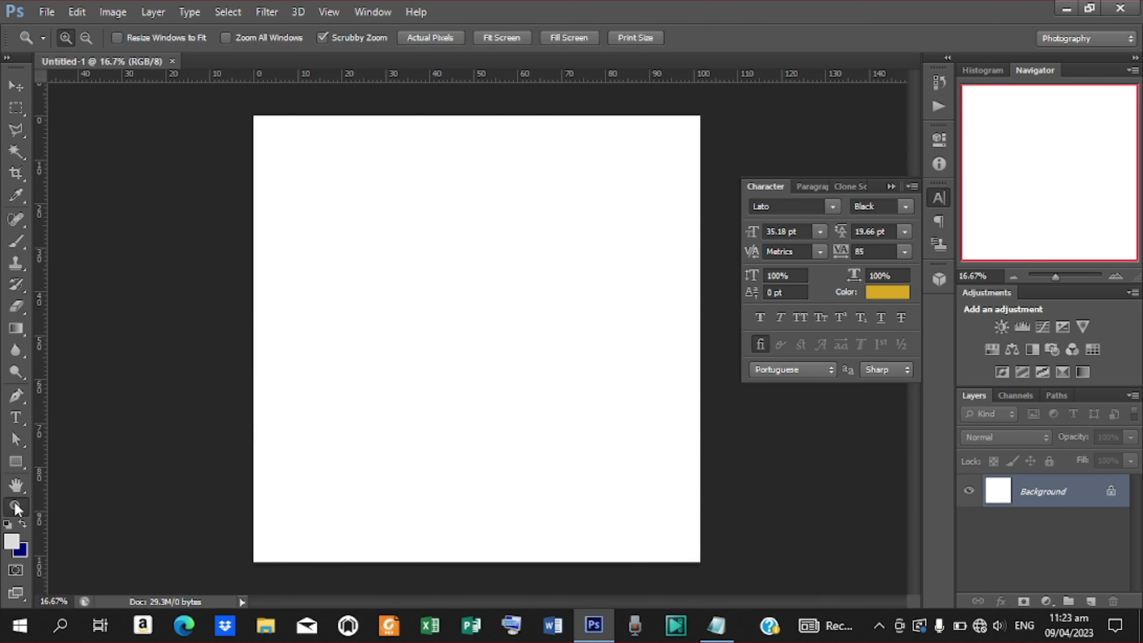
left_click(491, 39)
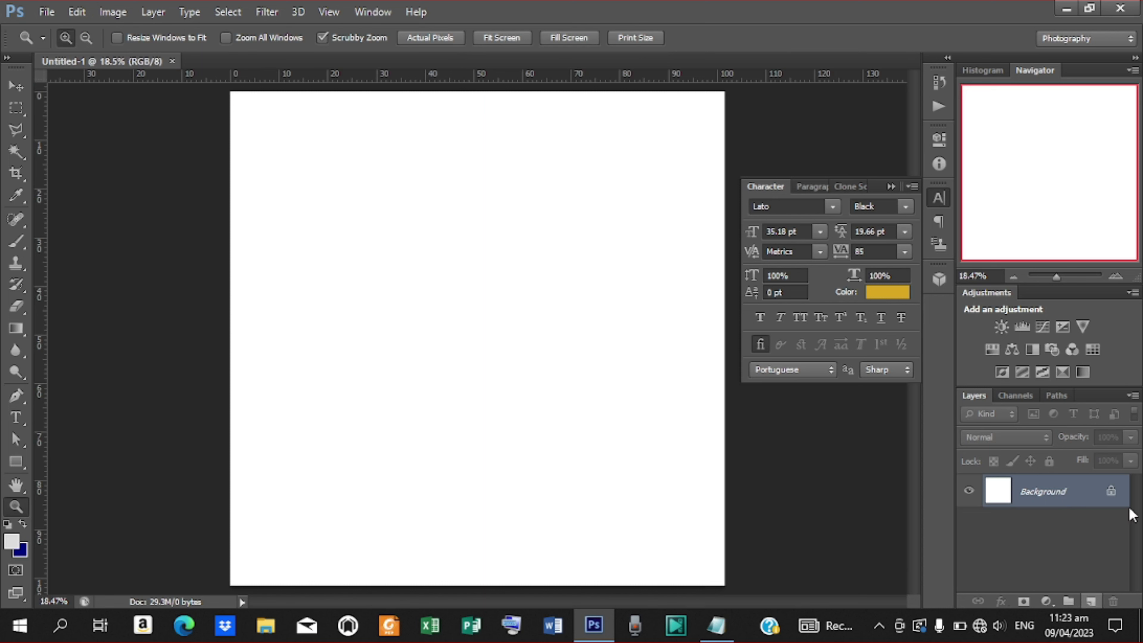
left_click(1047, 602)
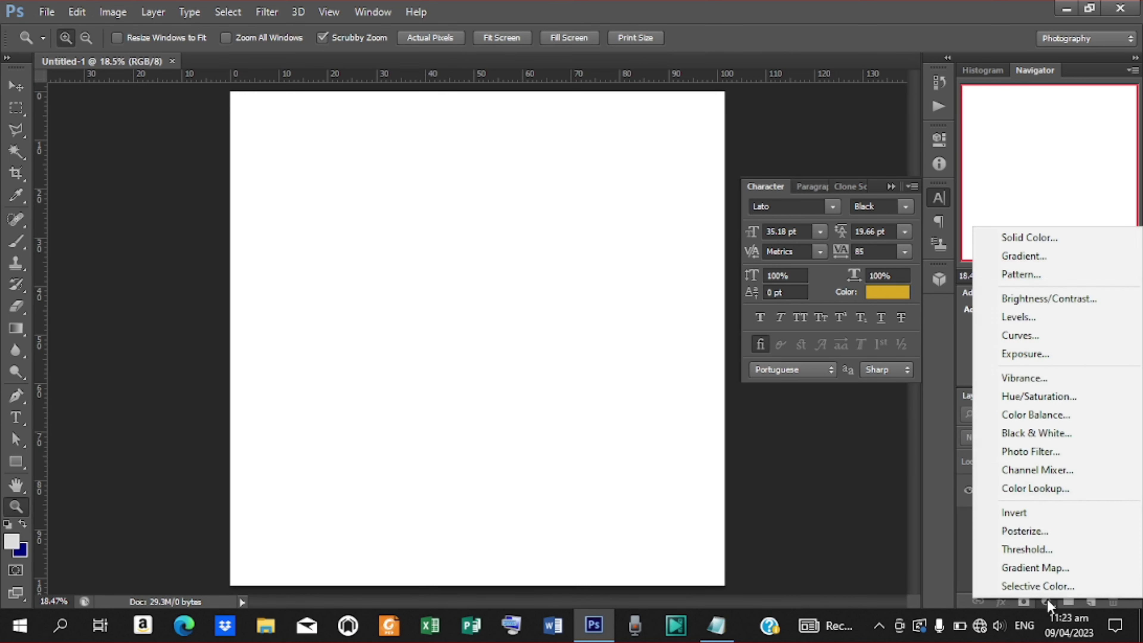
left_click(1019, 239)
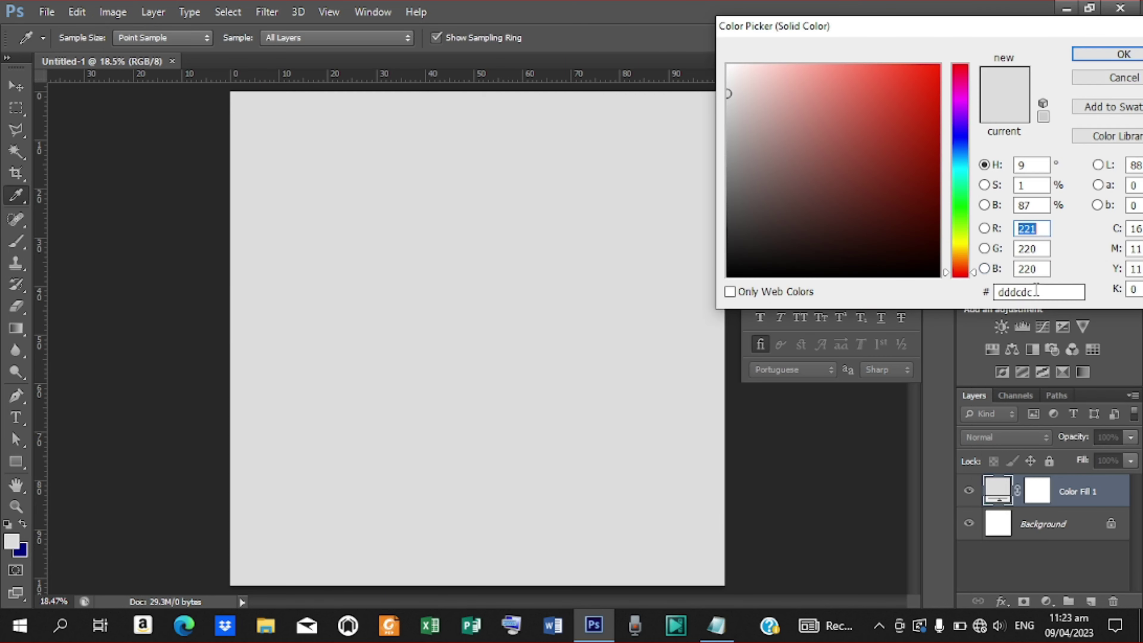
left_click_drag(1036, 292, 891, 292)
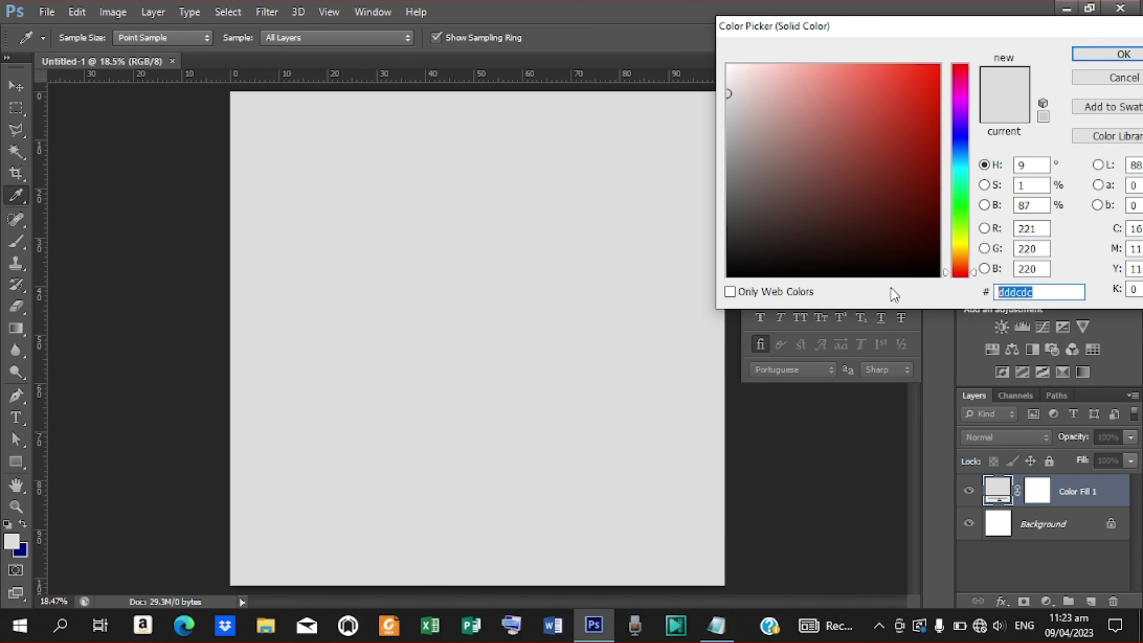
left_click(722, 640)
left_click_drag(303, 201, 246, 200)
key("ctrl+c")
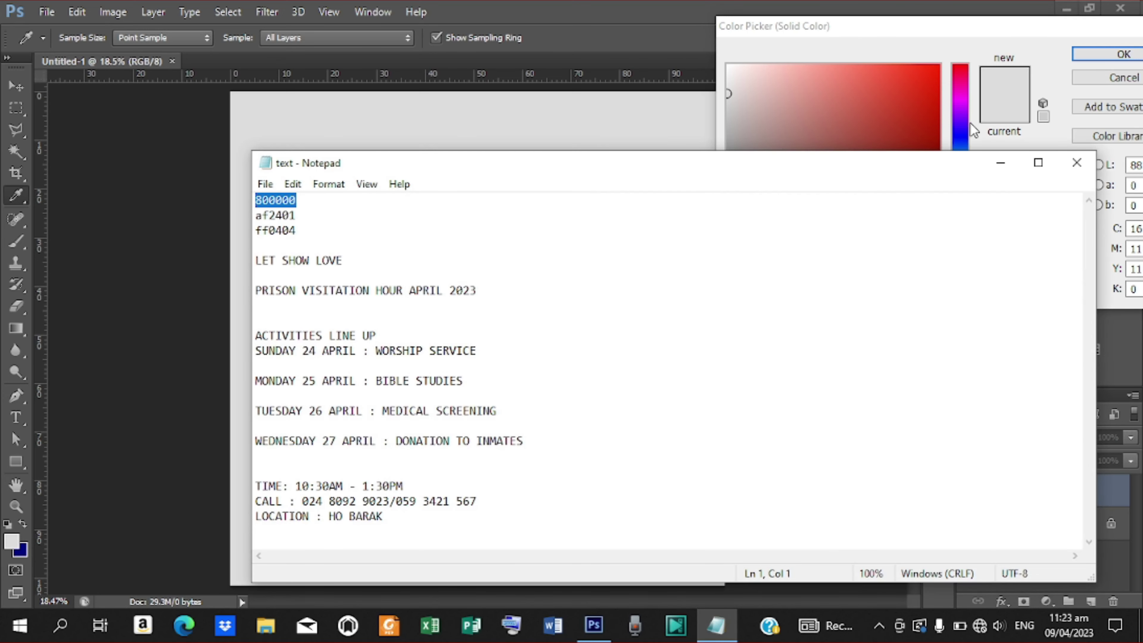
left_click(1001, 162)
left_click_drag(1027, 292, 898, 296)
key("ctrl+v")
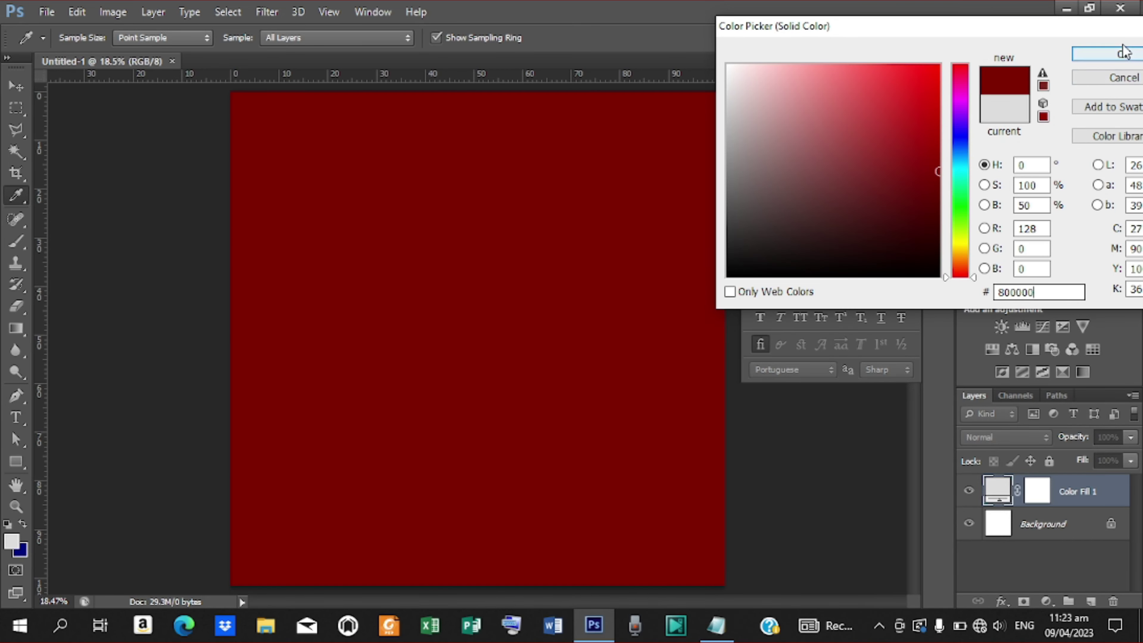
left_click(1123, 54)
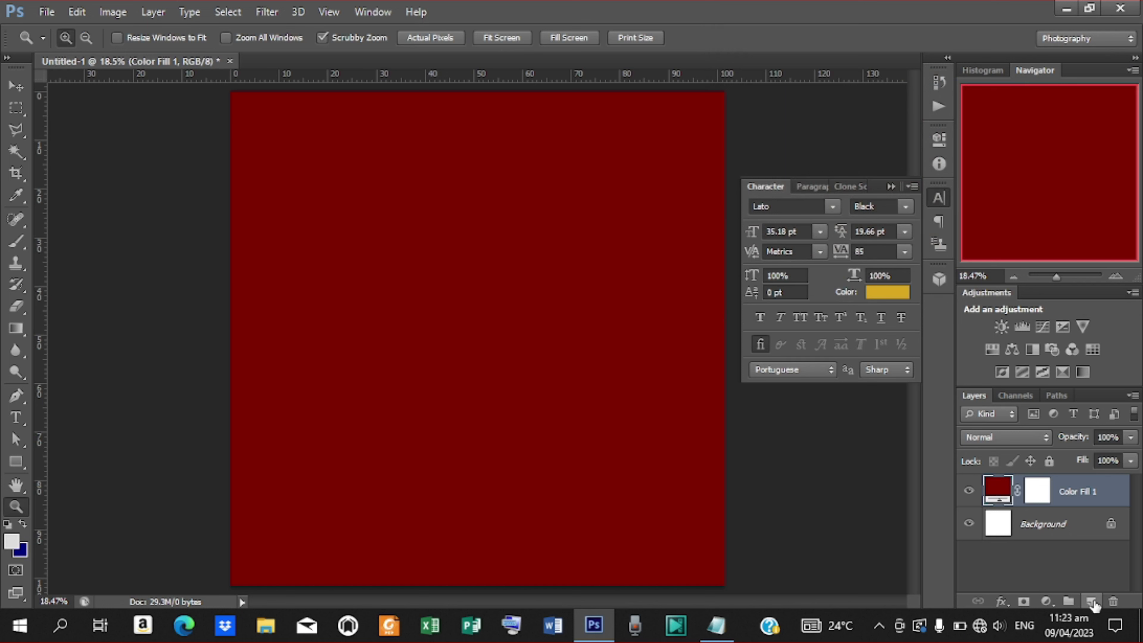
Step: Create a new empty layer above the dark red fill and enlarge the soft Brush to 3800 px
left_click(1093, 603)
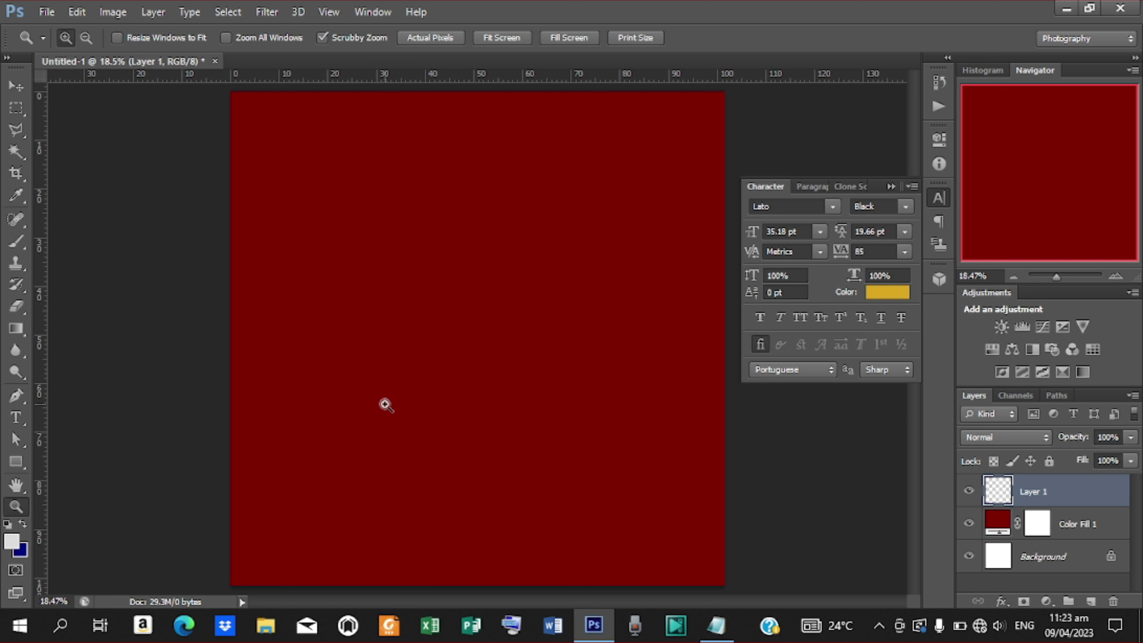
key("b")
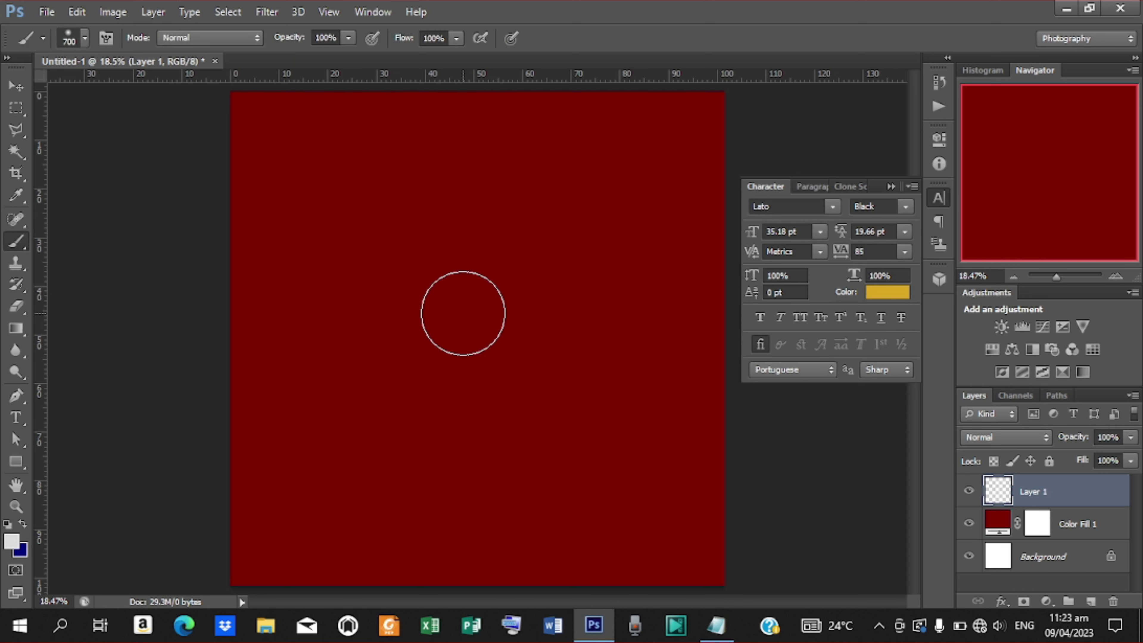
key("bracketright")
key("bracketright")
key("bracketright")
key("bracketright")
key("bracketright")
key("bracketright")
key("bracketright")
key("bracketright")
key("bracketright")
key("bracketright")
key("bracketright")
key("bracketright")
key("bracketright")
key("bracketright")
key("bracketright")
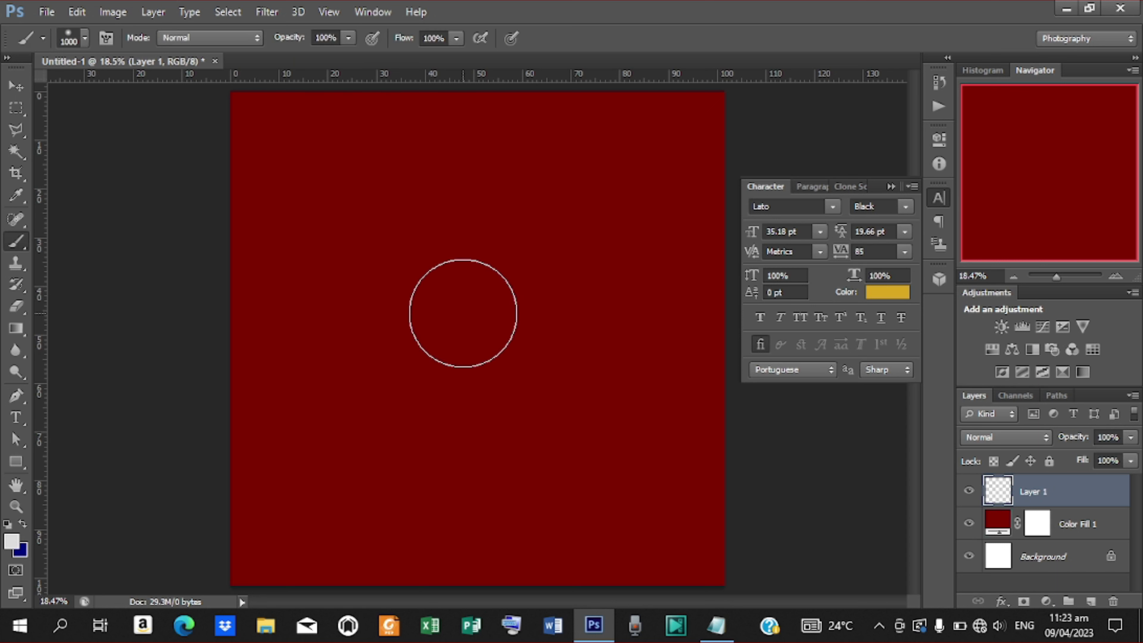
key("bracketright")
key("bracketright")
key("bracketright")
key("bracketright")
key("bracketright")
key("bracketright")
key("bracketright")
key("bracketright")
key("bracketright")
key("bracketright")
key("bracketright")
key("bracketright")
key("bracketright")
key("bracketright")
key("bracketright")
key("bracketright")
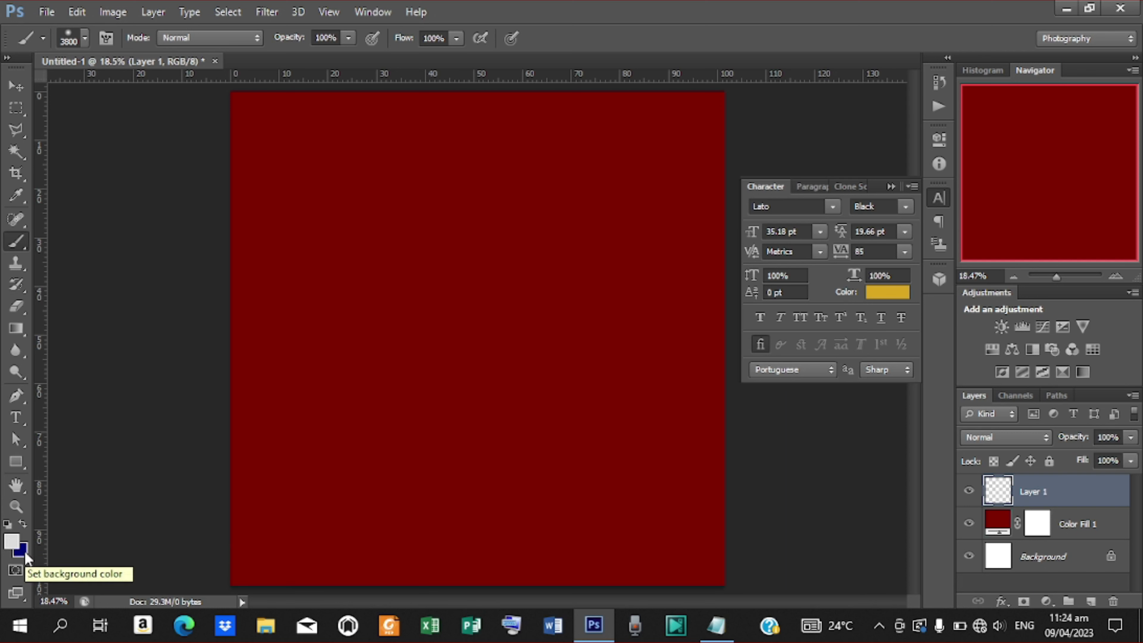
Step: Swap the foreground and background colours and set the foreground to af2401, copied from the Notepad text file
key("x")
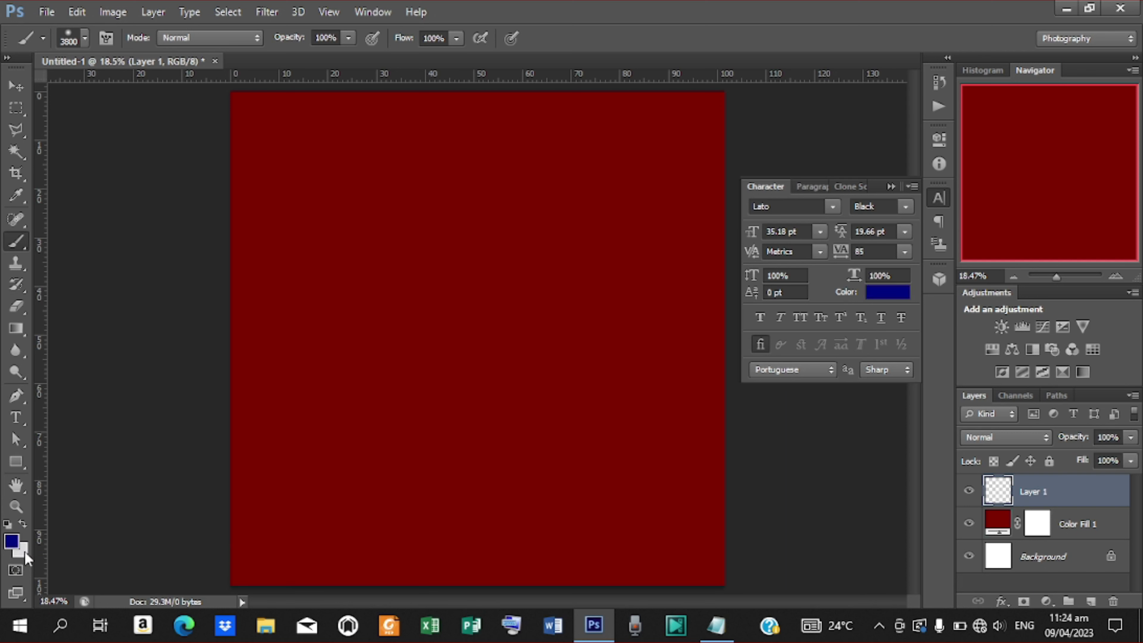
left_click(12, 540)
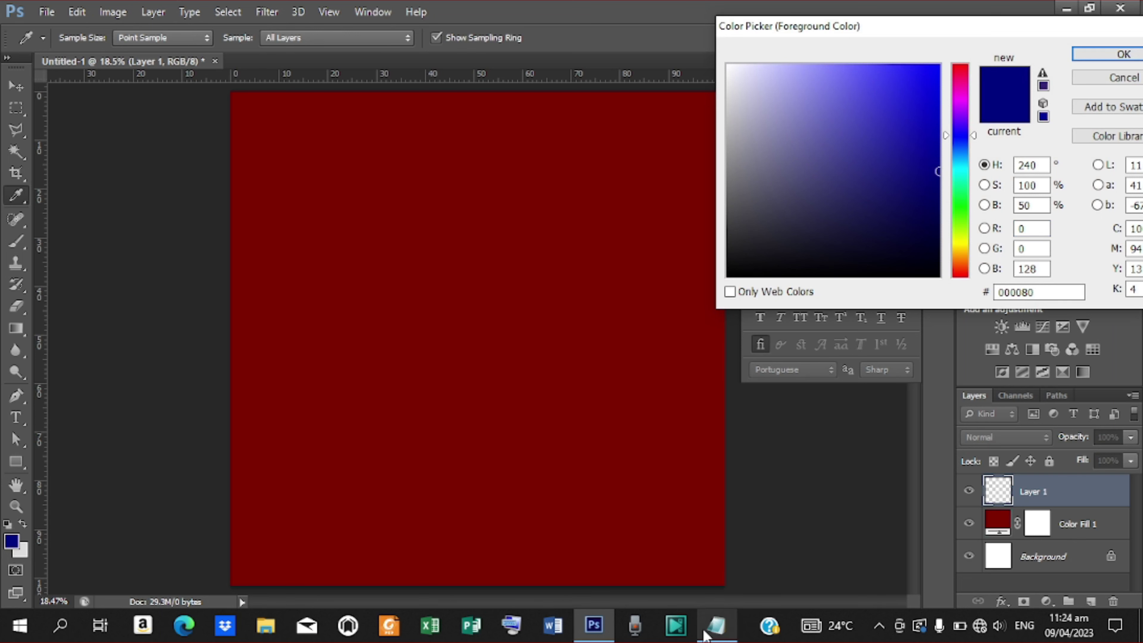
left_click(716, 625)
left_click_drag(298, 217, 251, 215)
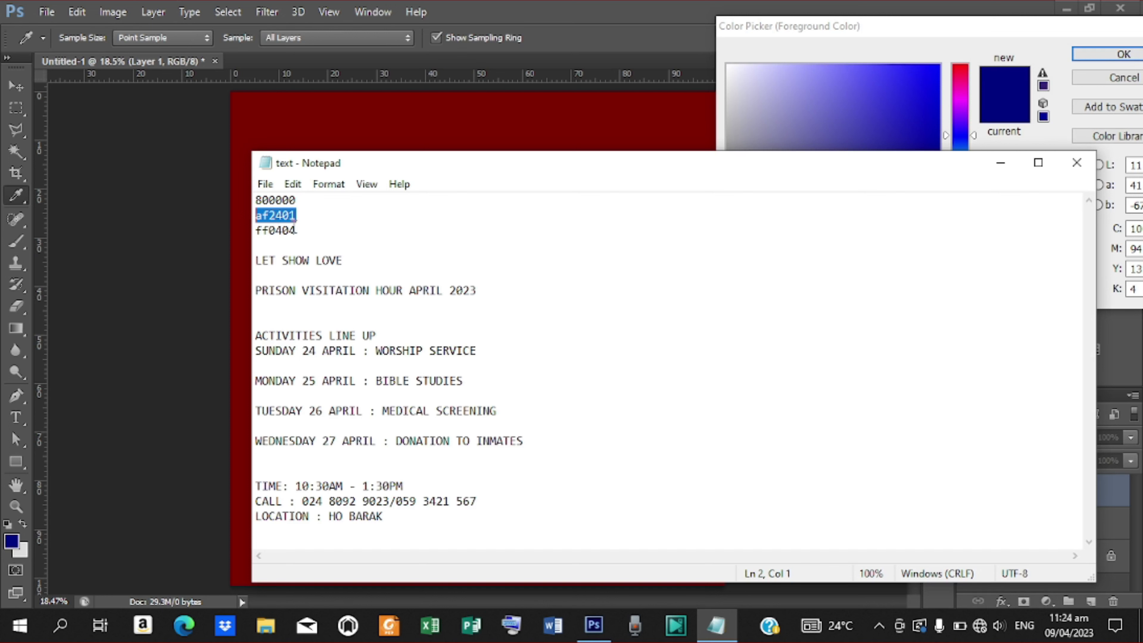
right_click(275, 215)
left_click(318, 271)
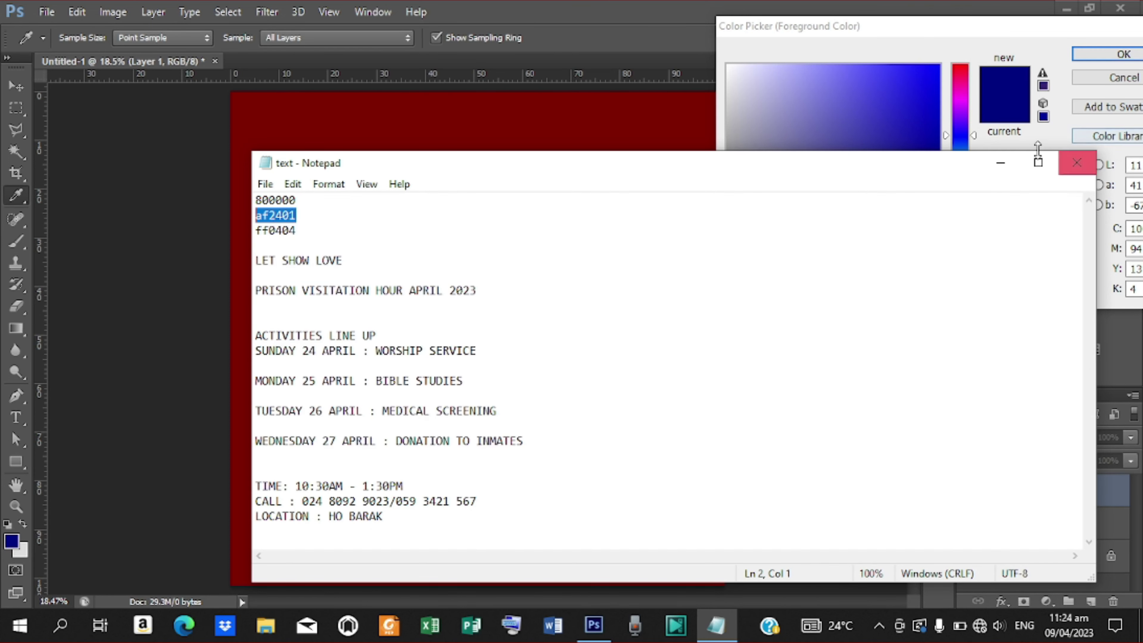
left_click(1001, 163)
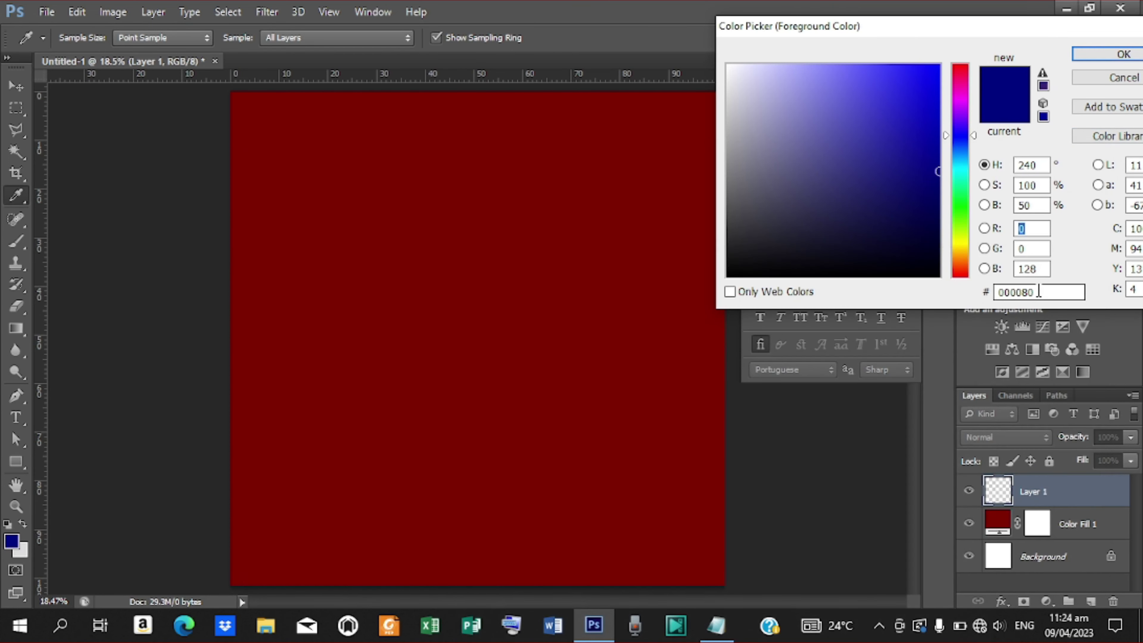
left_click(1038, 292)
key("ctrl+v")
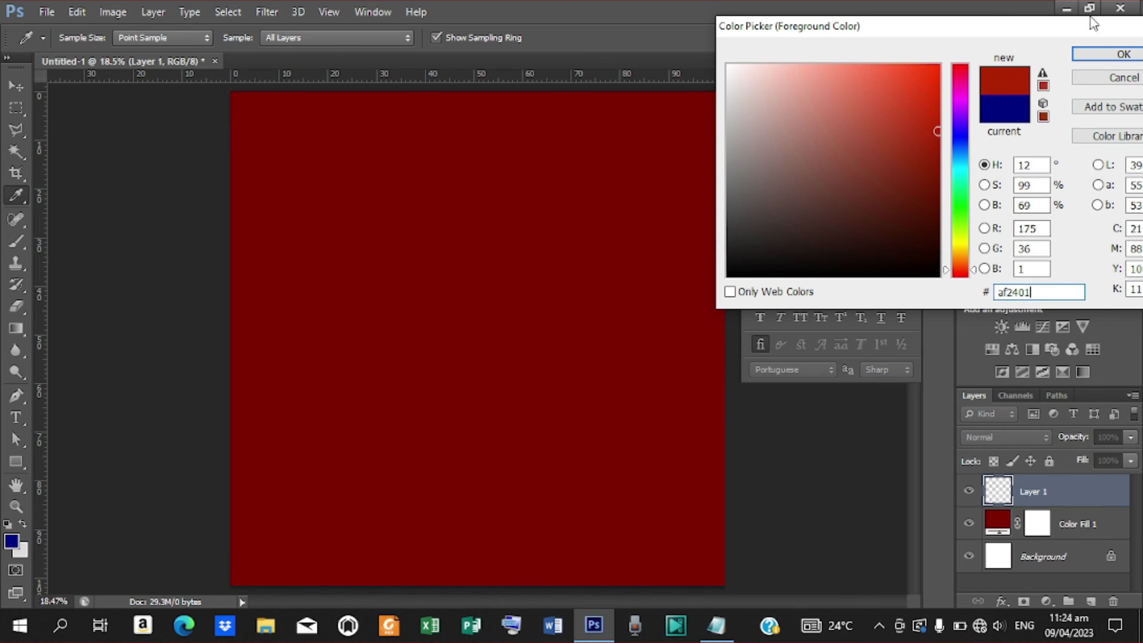
left_click(1117, 55)
Step: Paint several soft brush dabs at the canvas centre on Layer 1 to build up a lighter red glow
key("b")
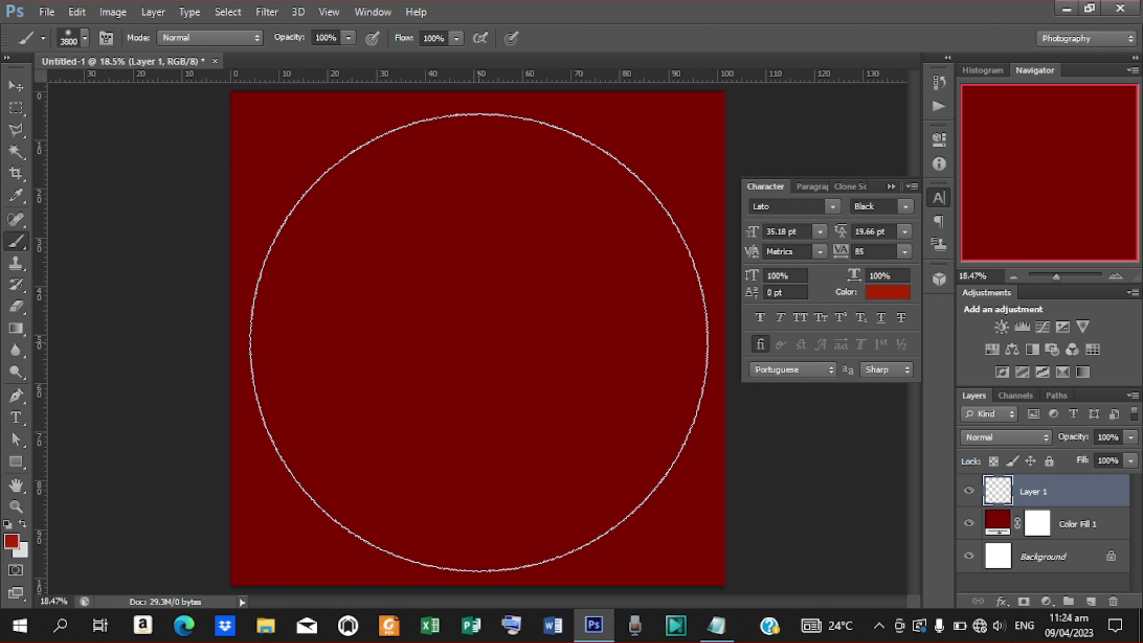
left_click(479, 343)
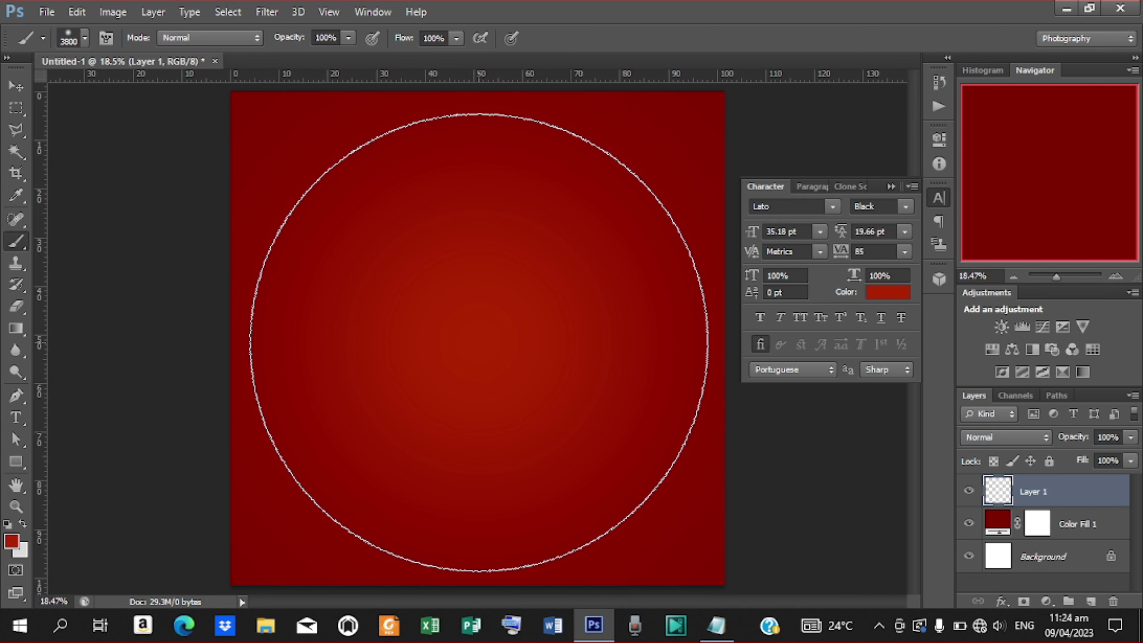
left_click(480, 343)
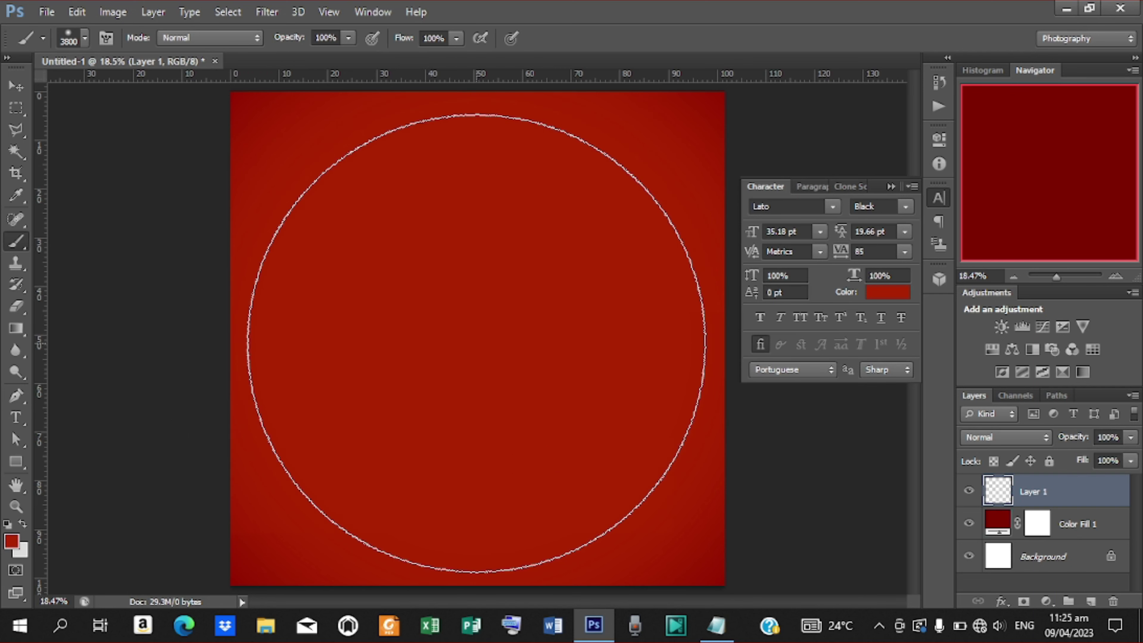
left_click(476, 344)
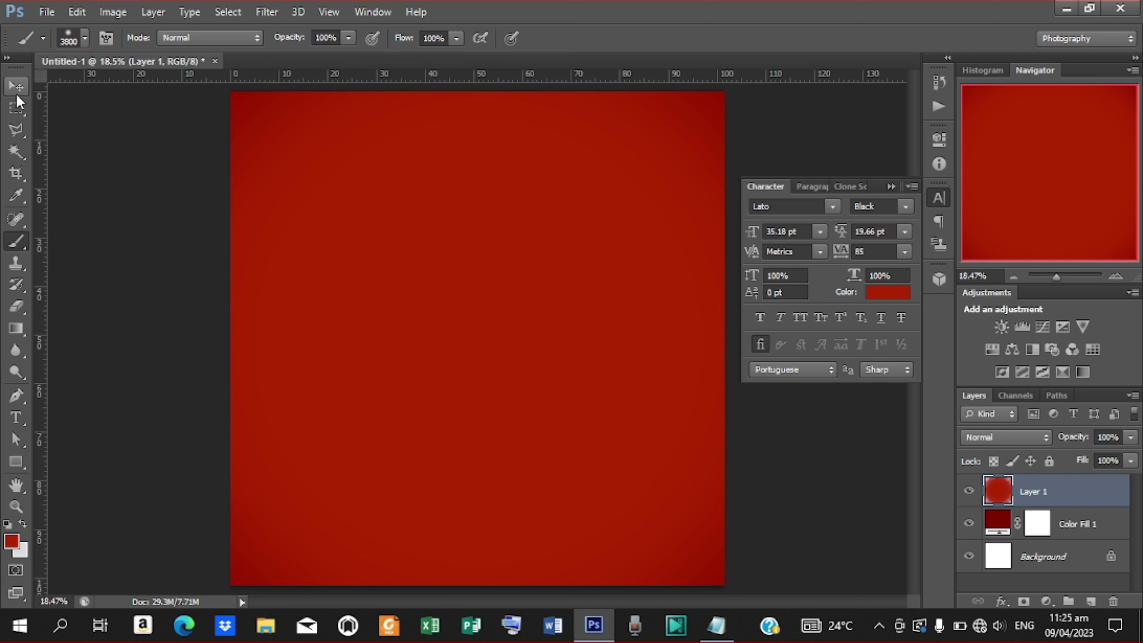
Step: Place the picture of handcuffed hands behind bars from the PRISON VISITATION HOUR folder into the document
left_click(16, 89)
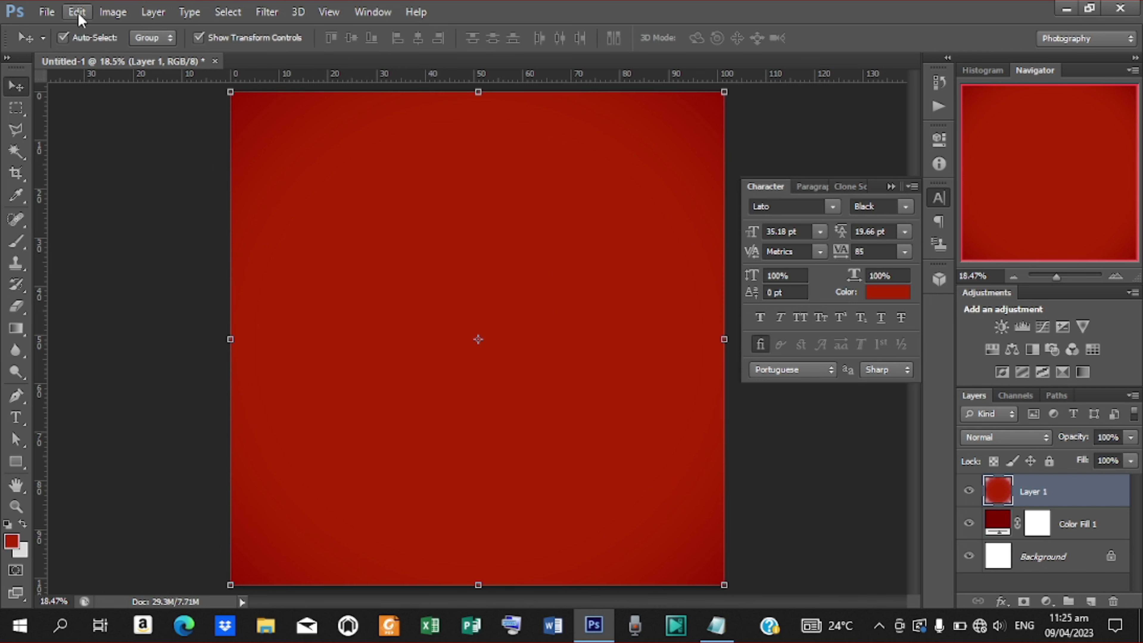
left_click(46, 12)
left_click(97, 284)
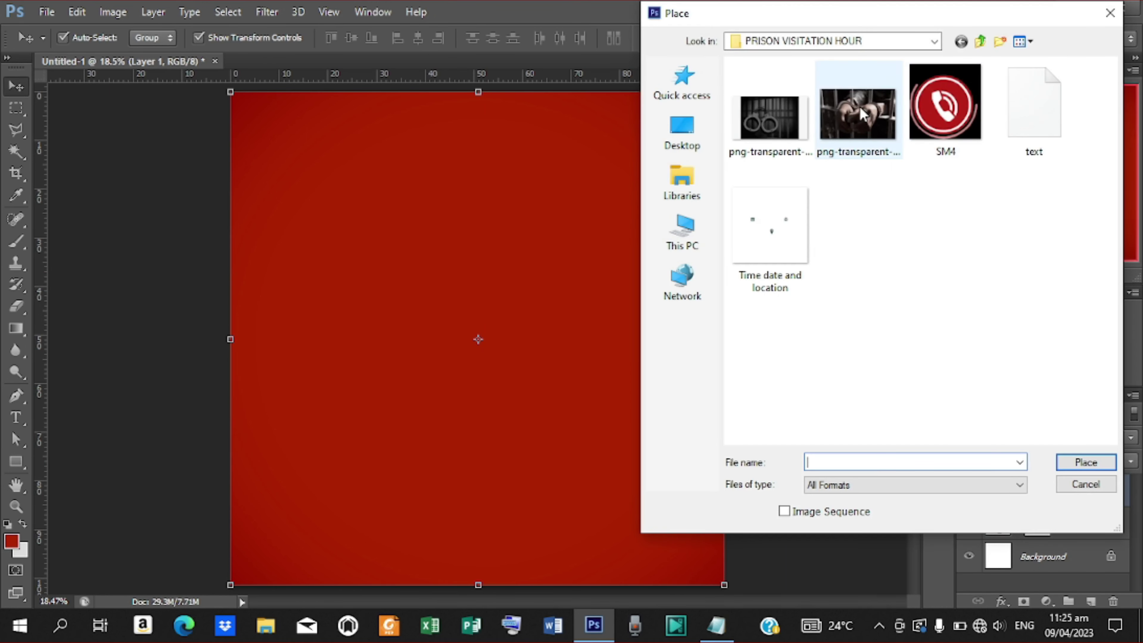
left_click(860, 106)
left_click(1079, 464)
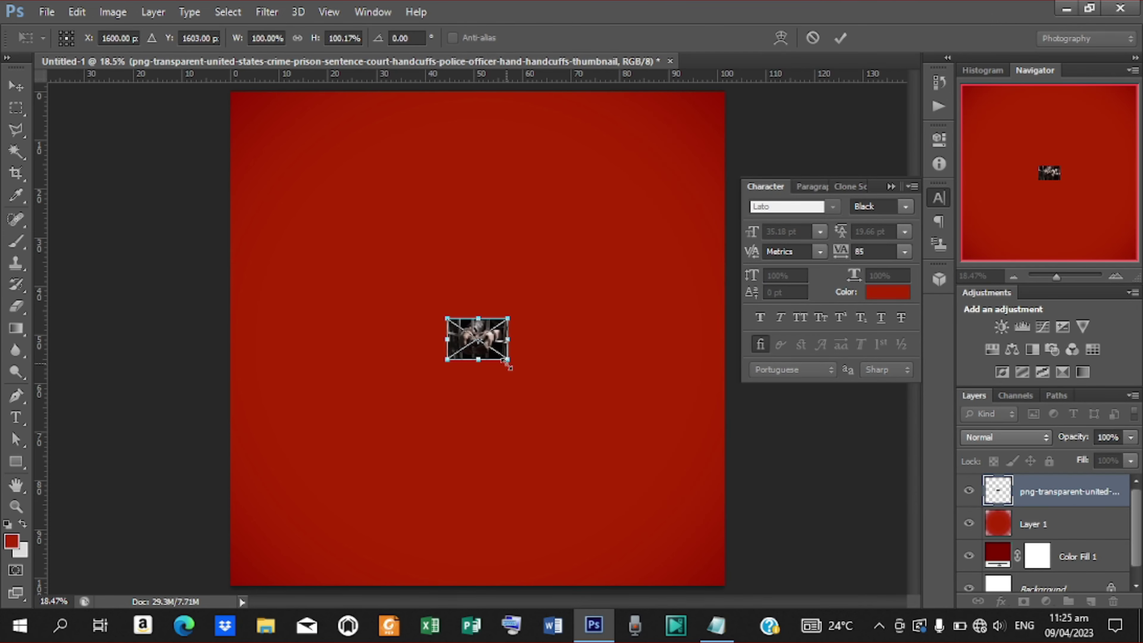
Step: Scale the placed handcuffs picture to about 1240% so it covers the canvas and set its blend mode to Overlay
left_click_drag(506, 364, 885, 558)
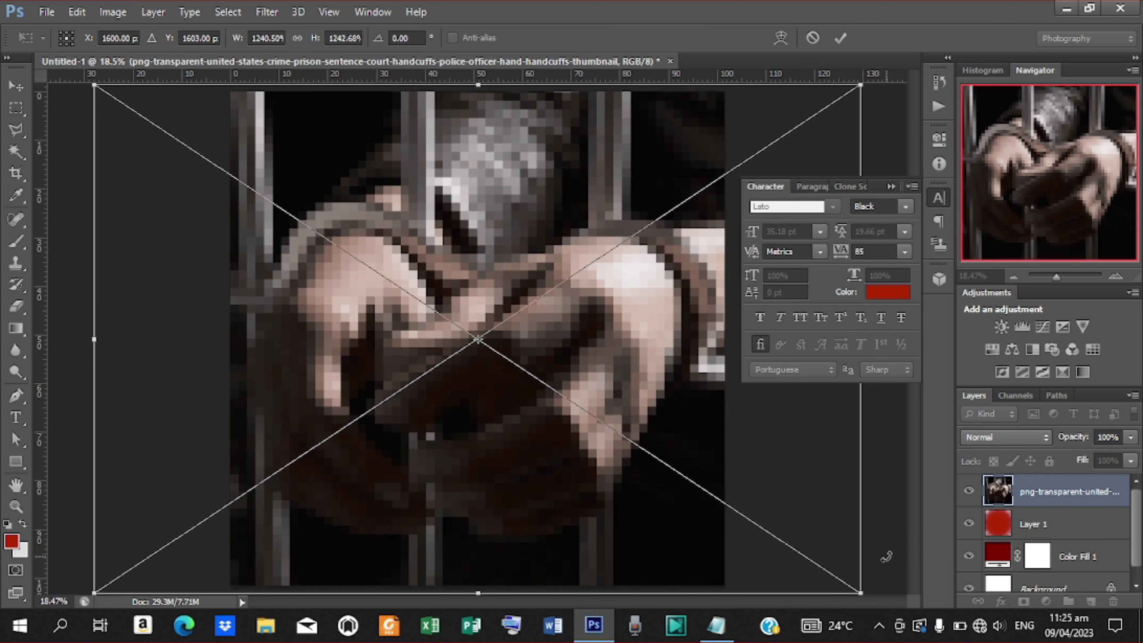
left_click(840, 38)
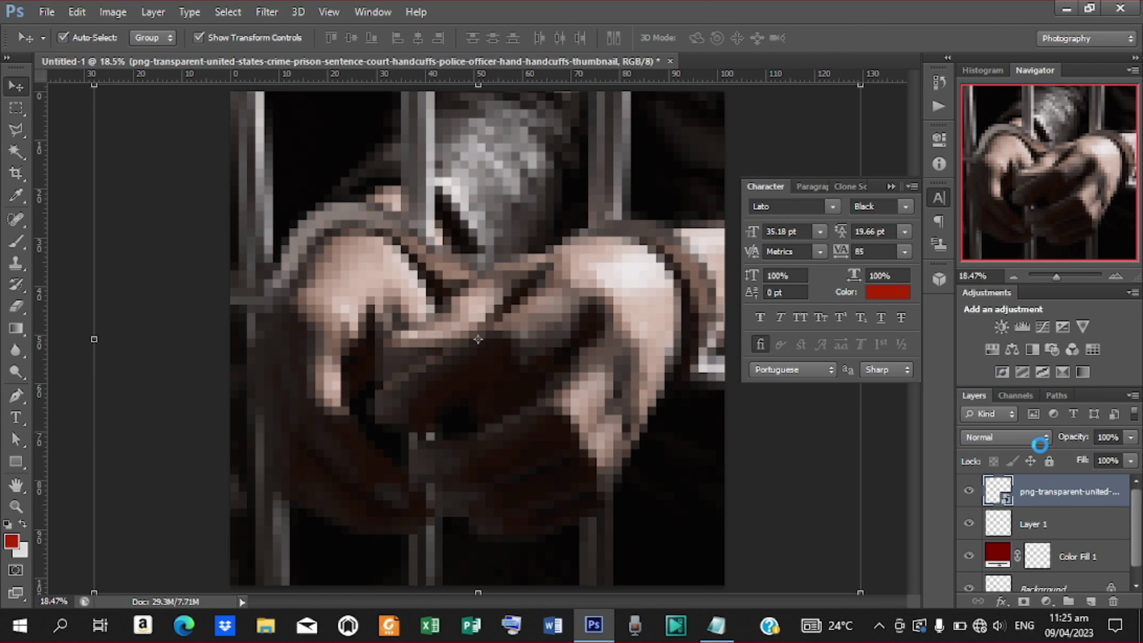
left_click(1042, 444)
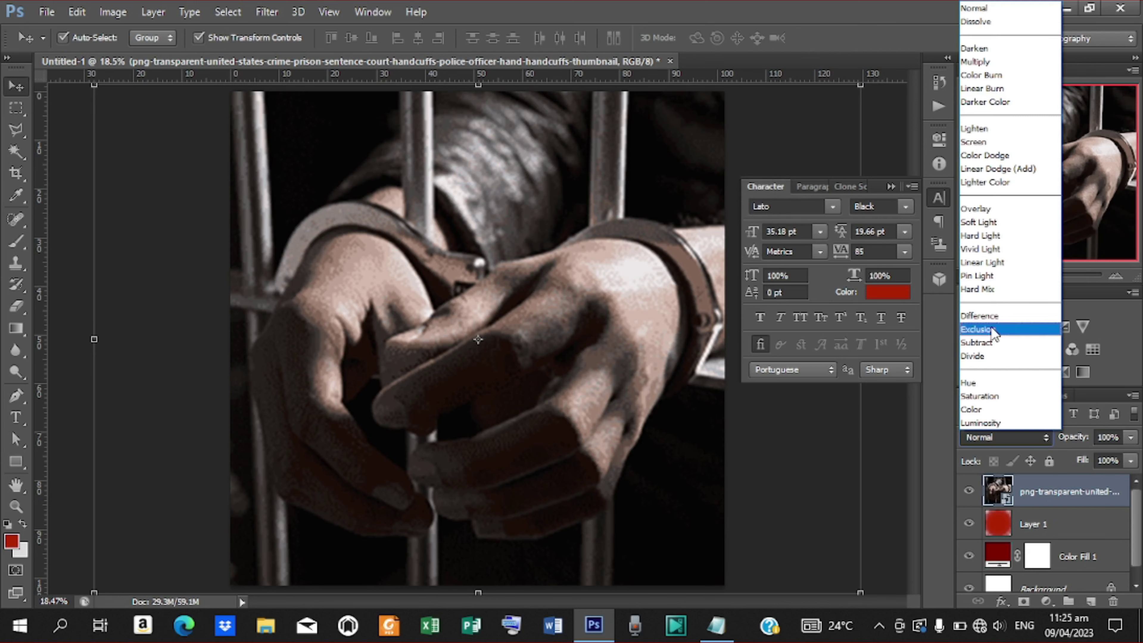
left_click(973, 209)
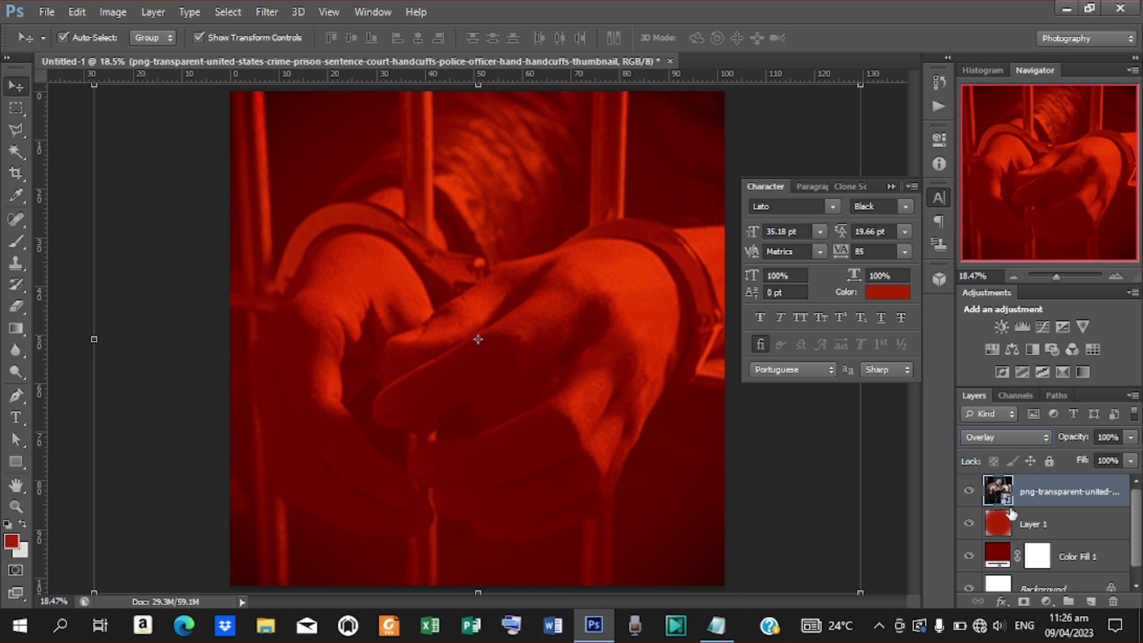
Step: Add a solid colour fill layer above the handcuffs picture using ff0404, copied from the Notepad text file
left_click(1091, 602)
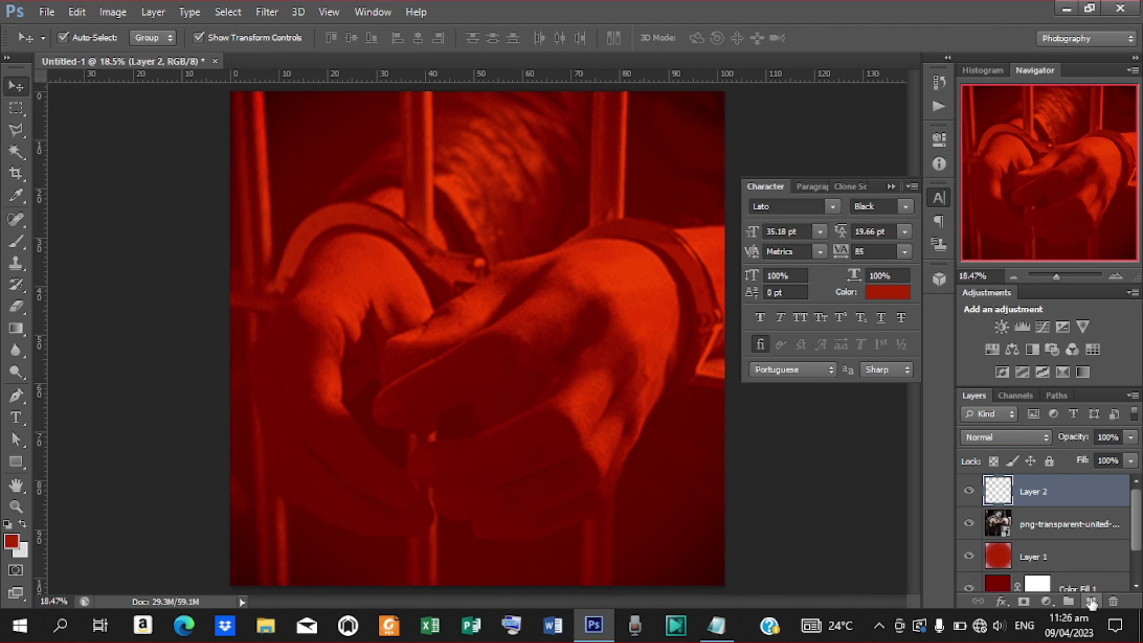
left_click(1045, 602)
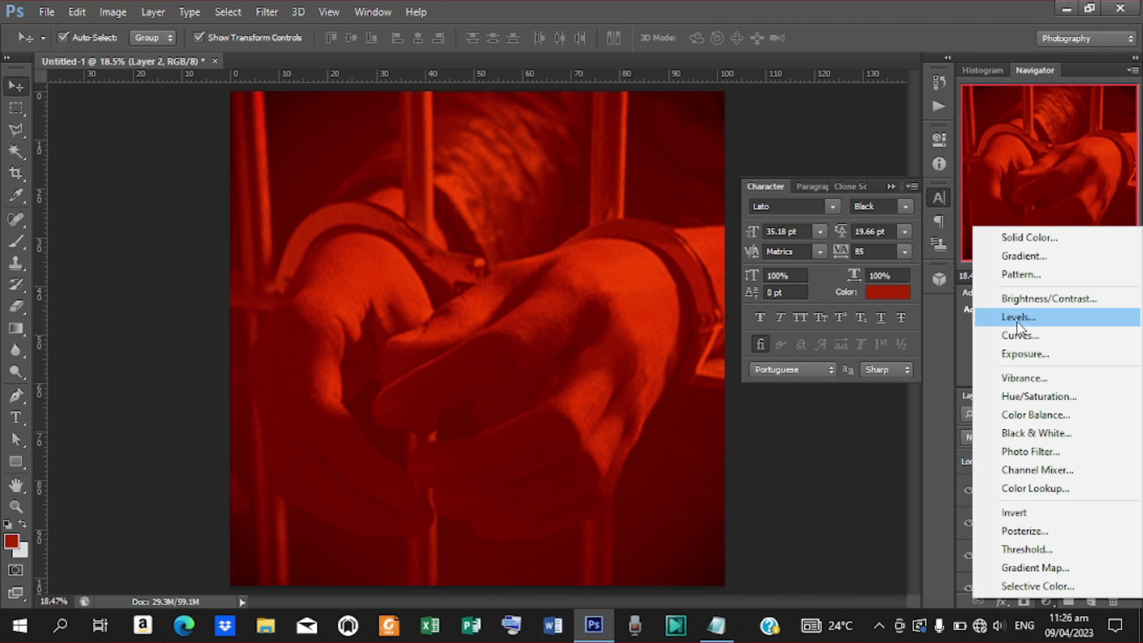
left_click(1019, 237)
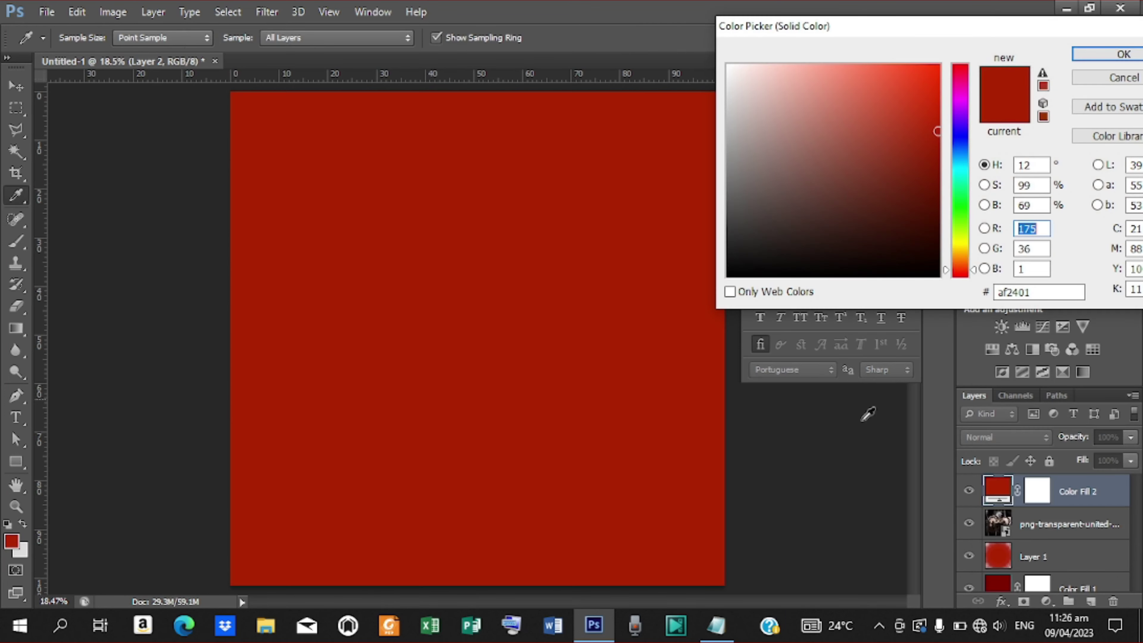
left_click(716, 626)
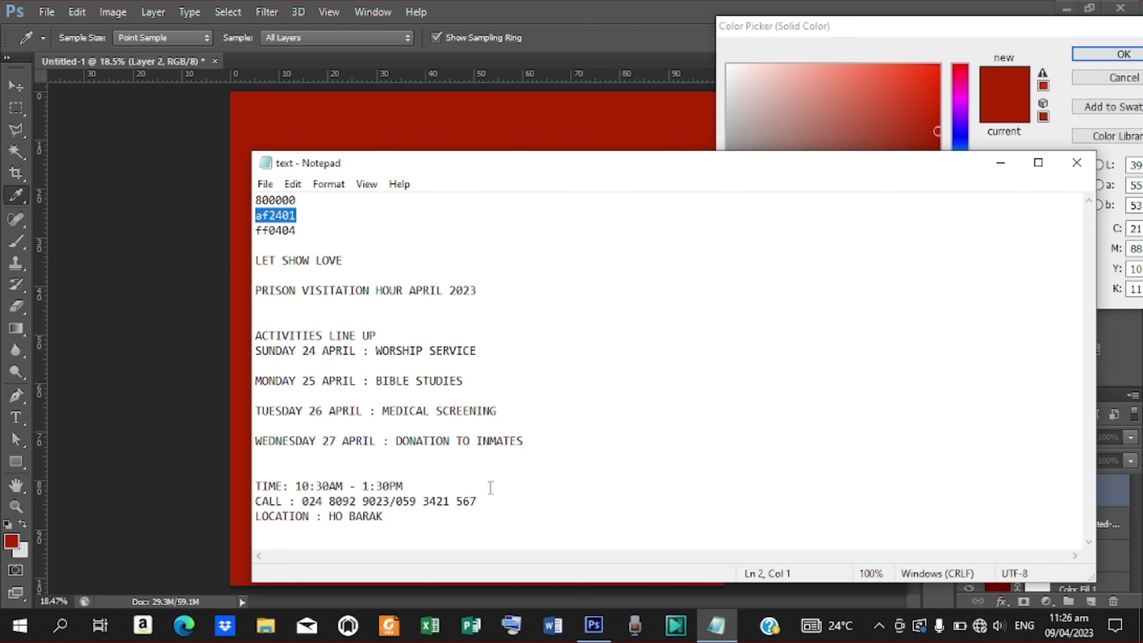
left_click_drag(296, 231, 226, 229)
key("ctrl+c")
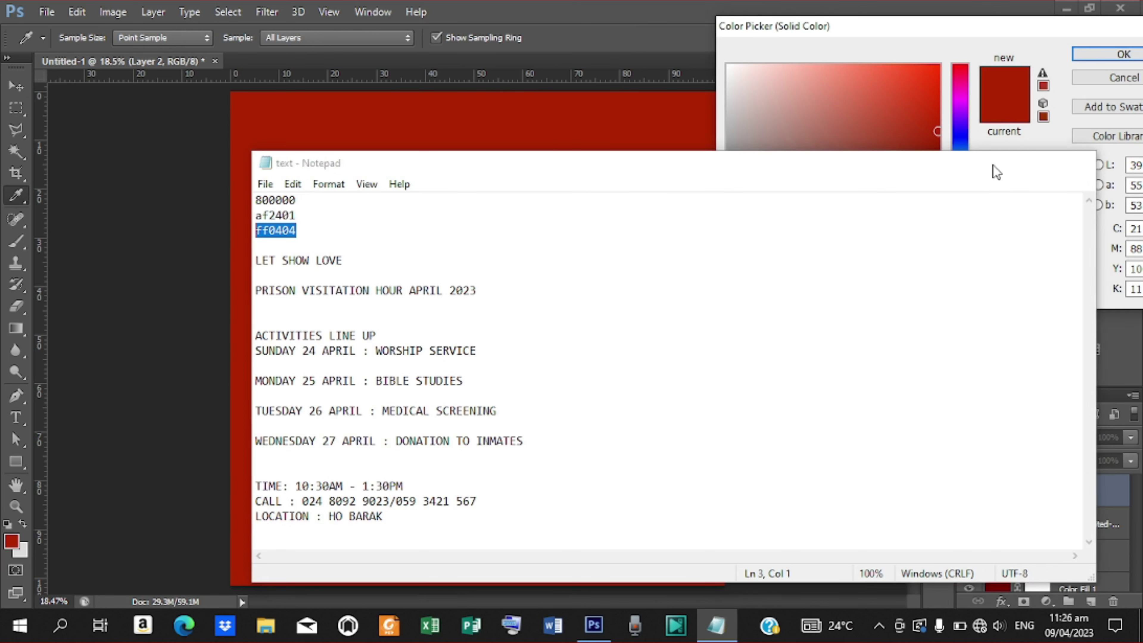
left_click(998, 166)
double_click(1038, 292)
key("ctrl+v")
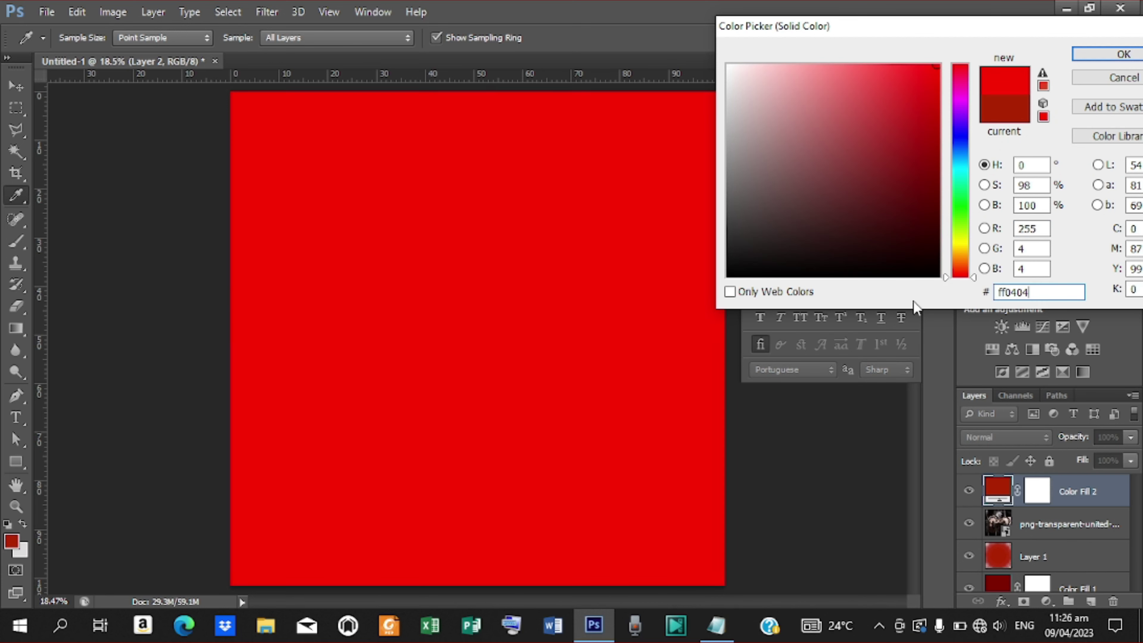
left_click(1123, 54)
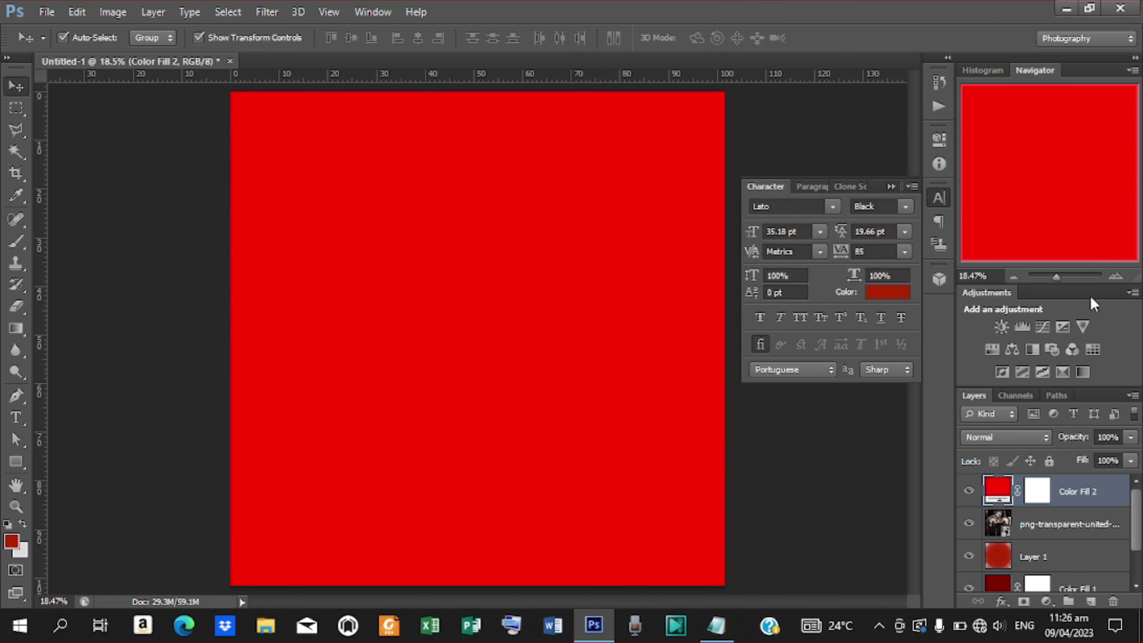
Step: Set the opacity of the bright red fill layer above the handcuffs picture to 20%
double_click(1111, 438)
type("20")
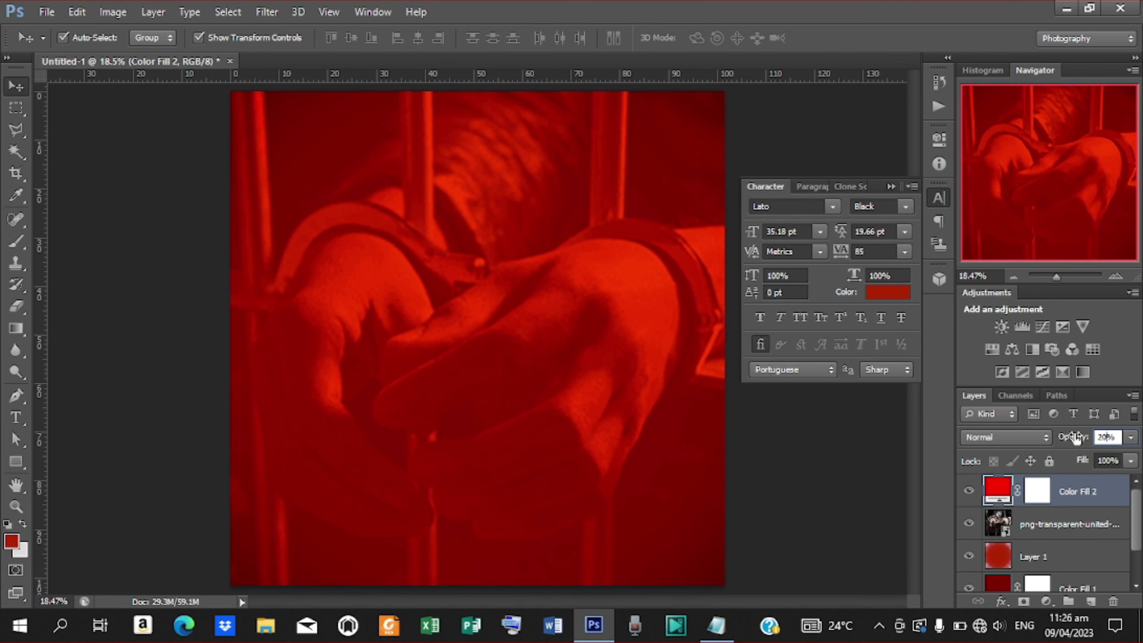
left_click(856, 406)
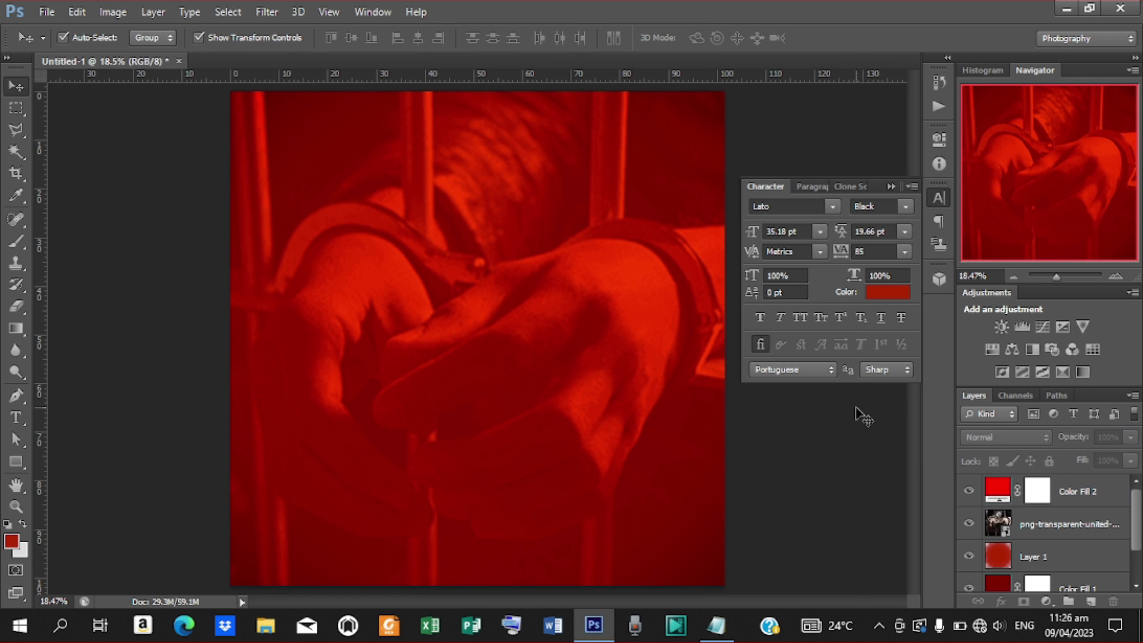
Step: Group all layers from Color Fill 2 down to Color Fill 1 and name the group background
left_click(1084, 495)
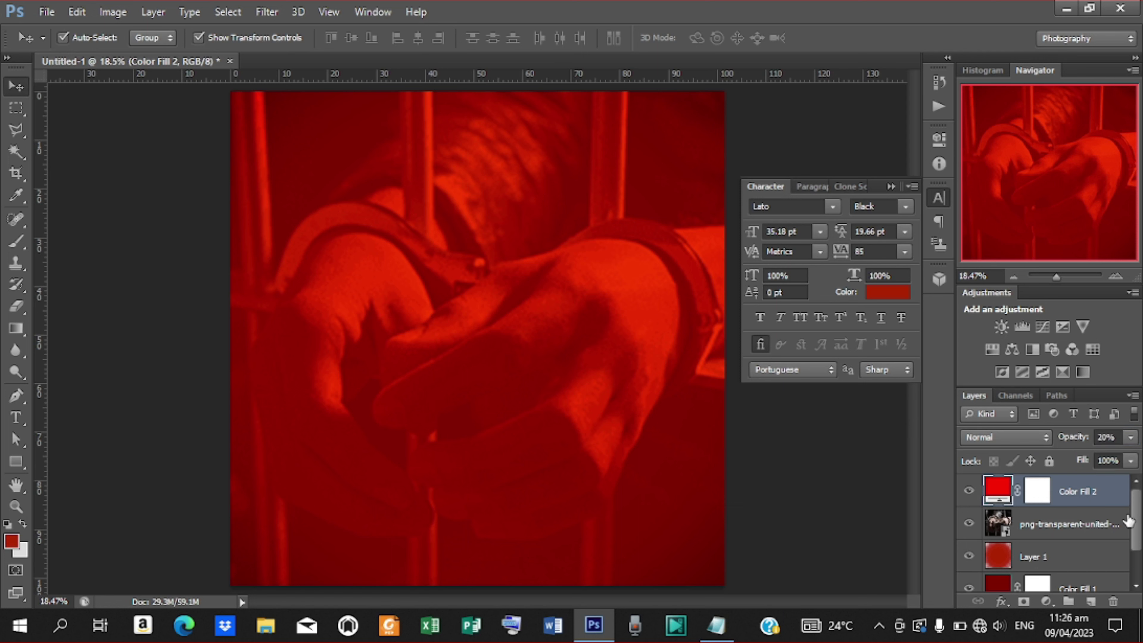
scroll(1140, 516, "down", 2)
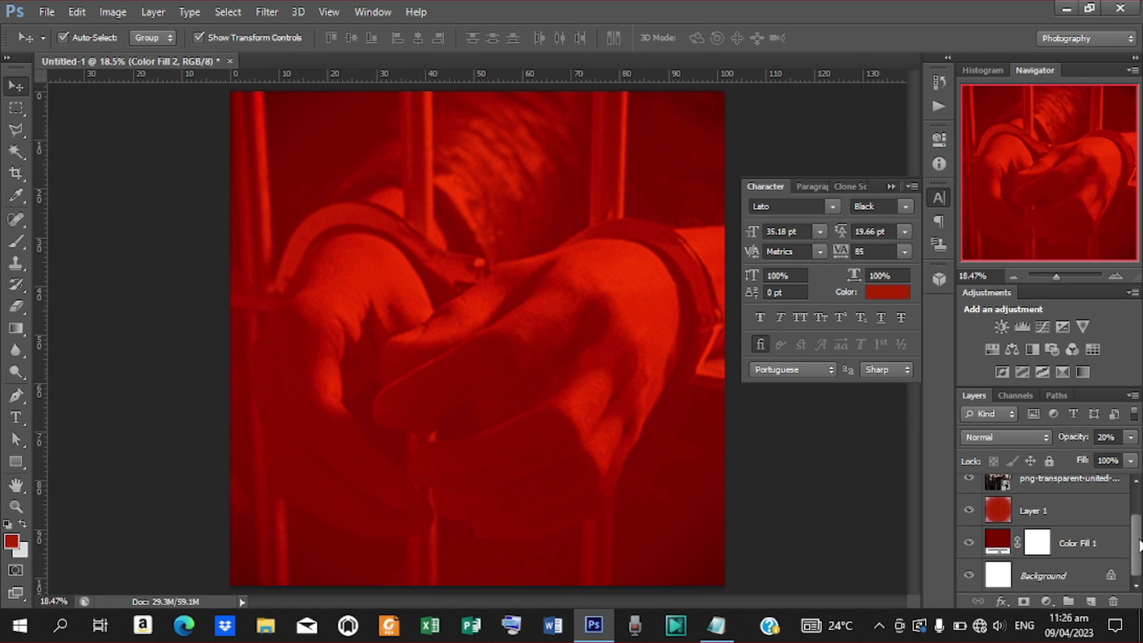
left_click(1090, 545, "shift")
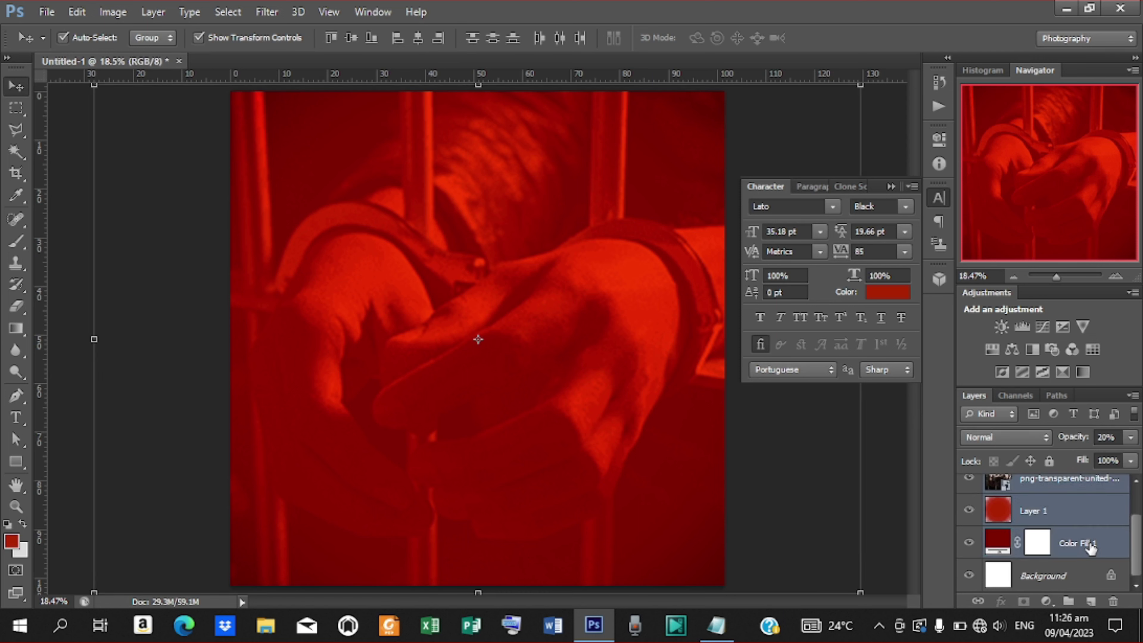
key("ctrl+g")
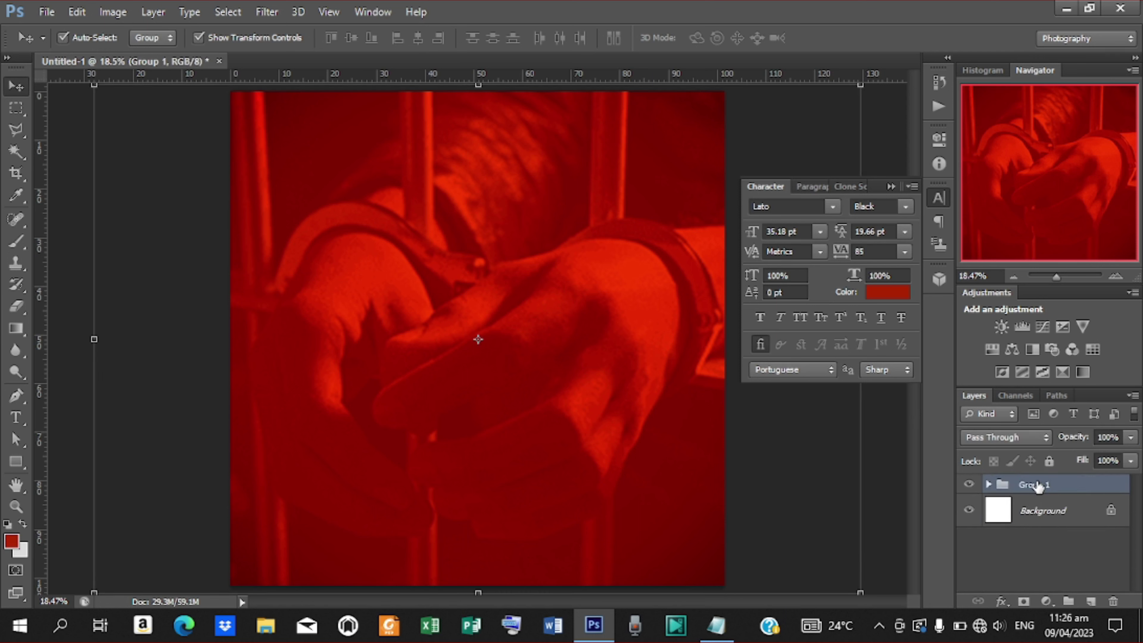
double_click(1037, 486)
type("background")
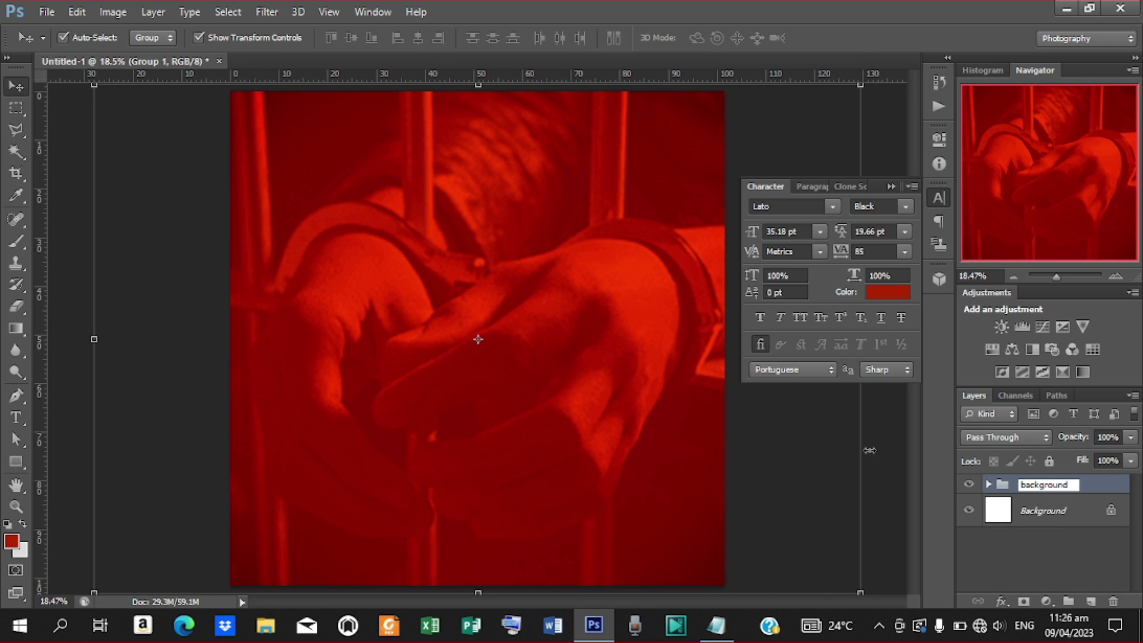
key("Return")
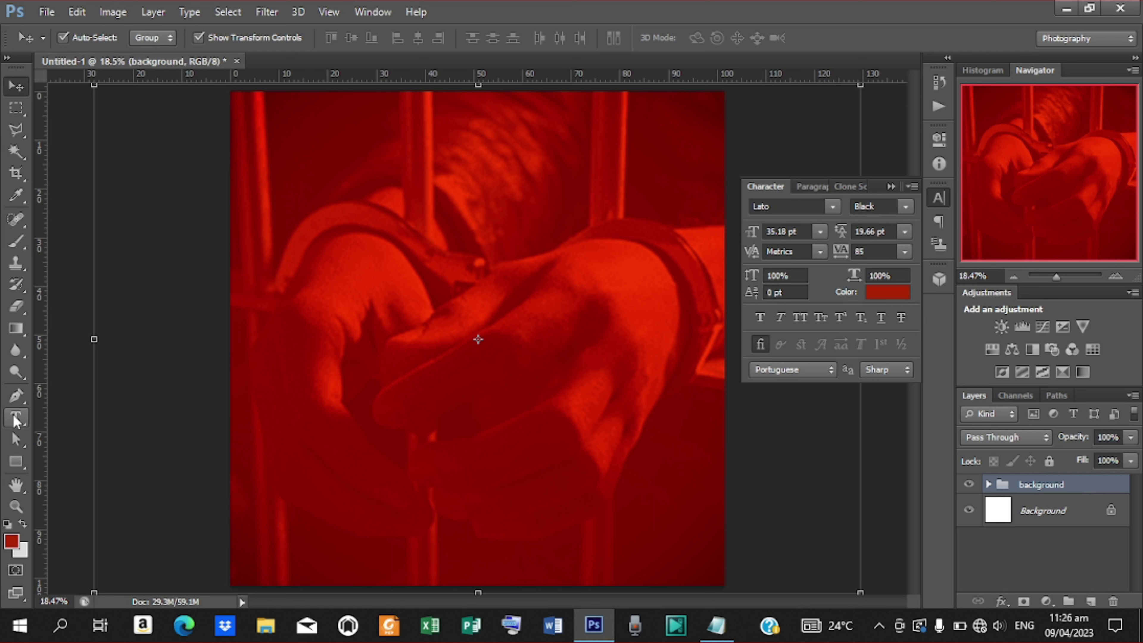
Step: Add the text PRISON in colour daa520 on the upper part of the canvas
left_click(15, 419)
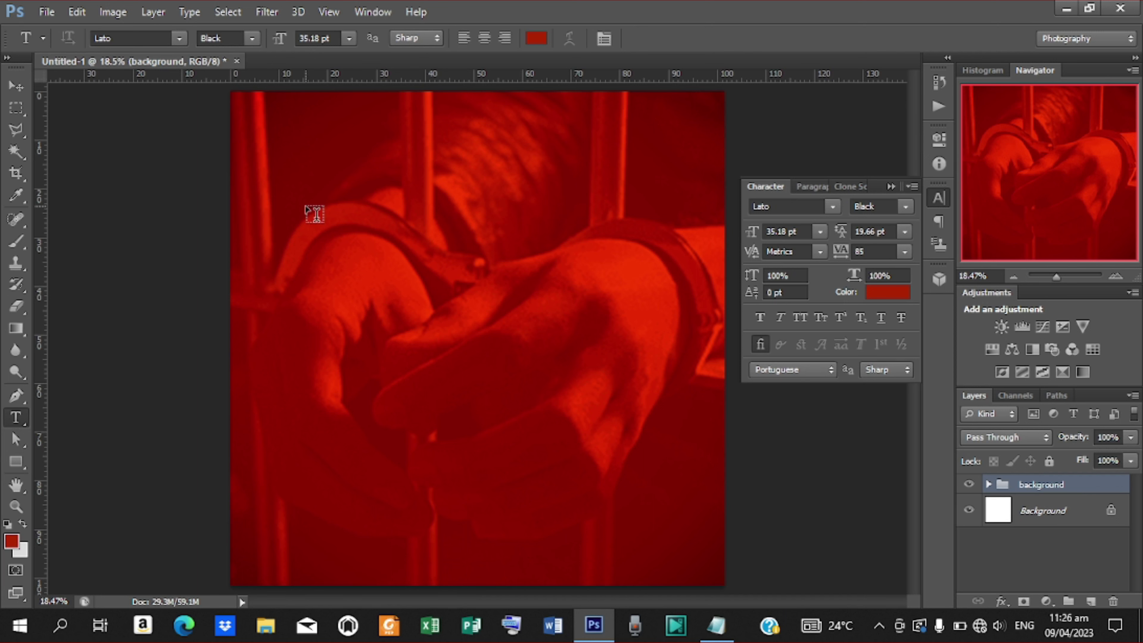
left_click(335, 199)
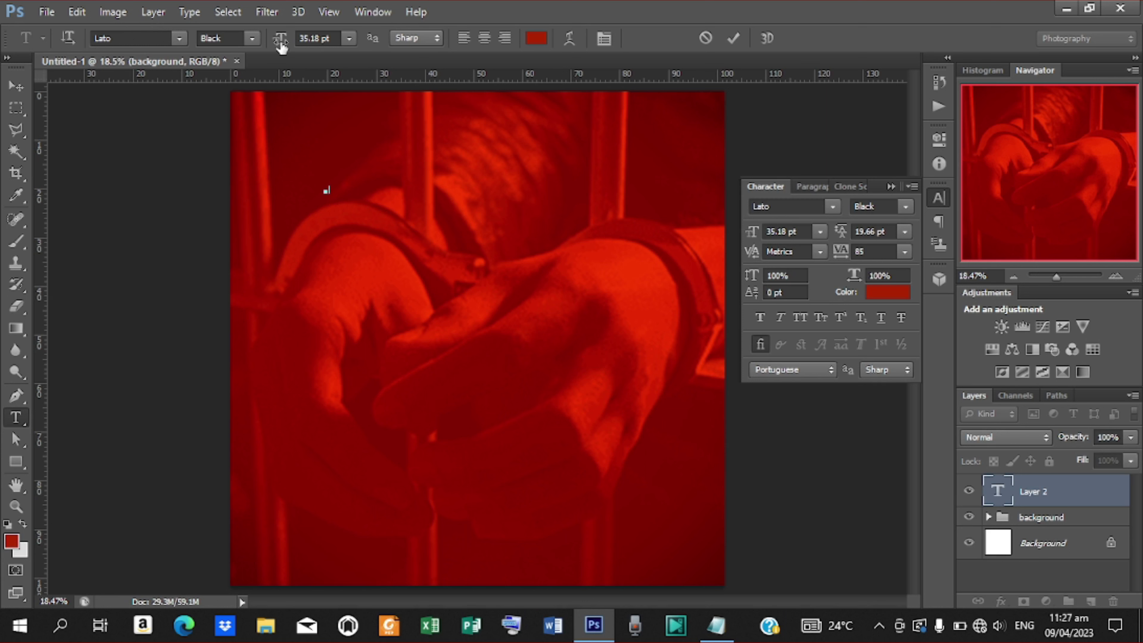
left_click(871, 292)
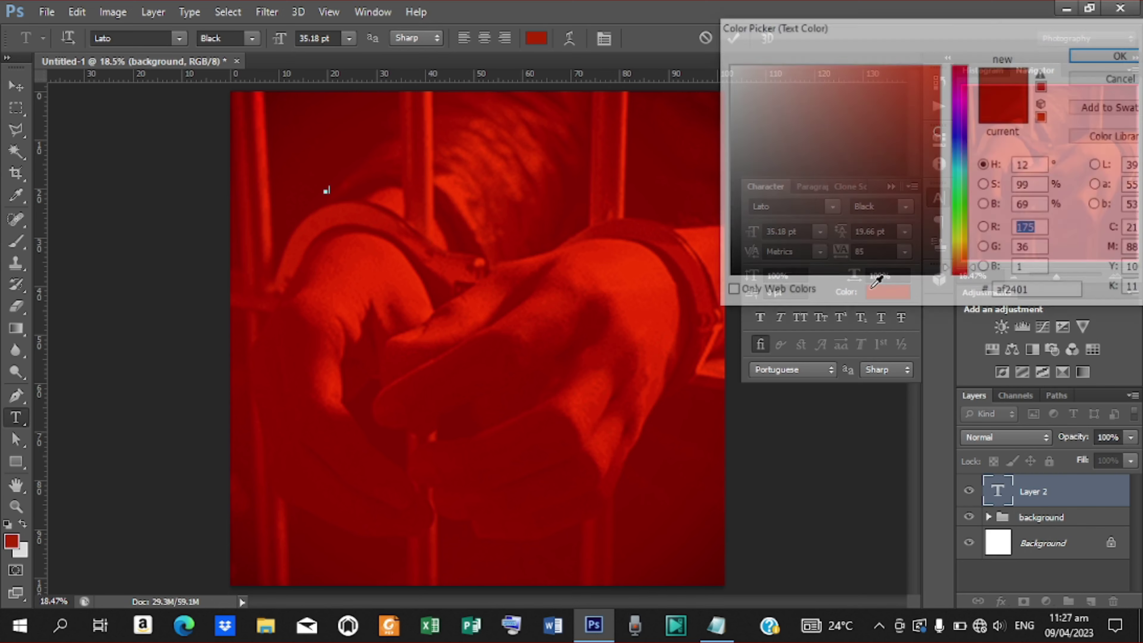
double_click(1016, 291)
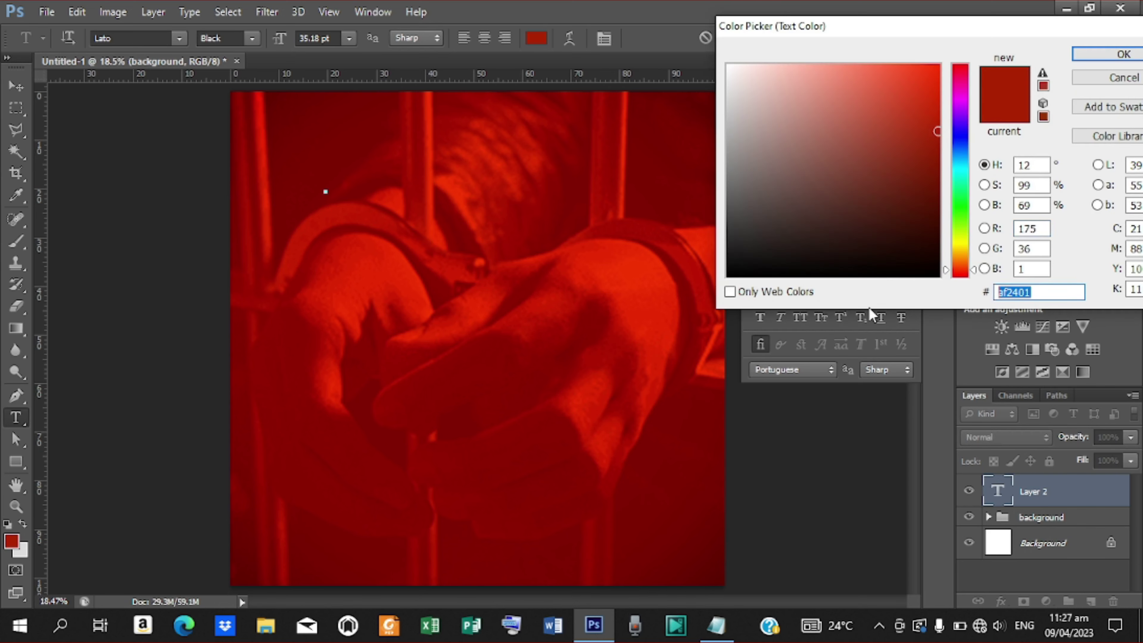
type("daa")
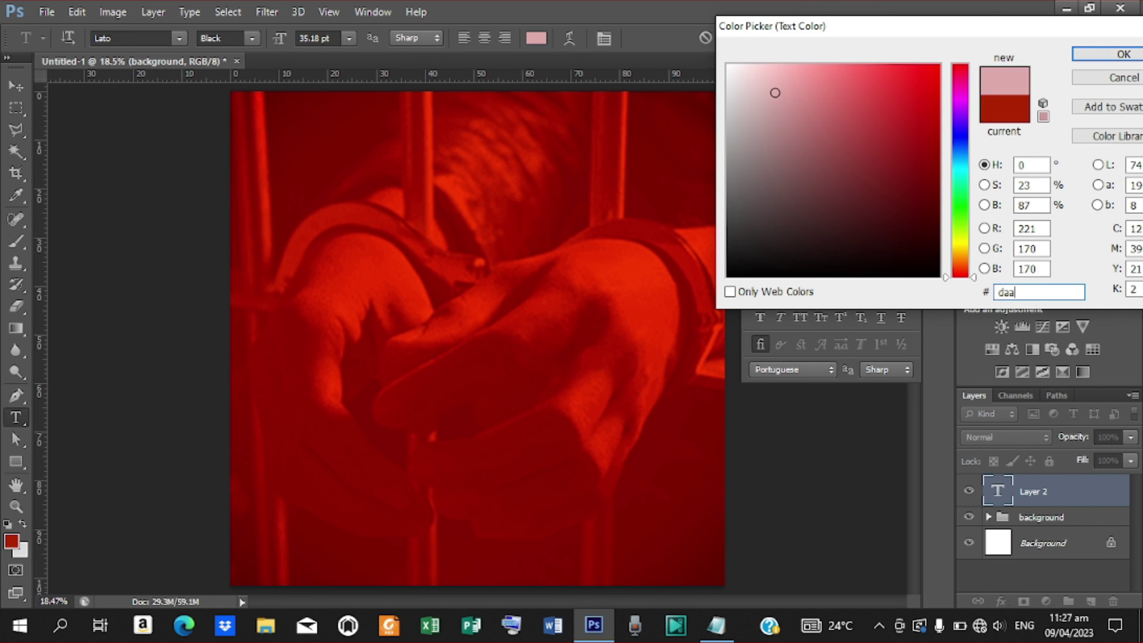
type("520")
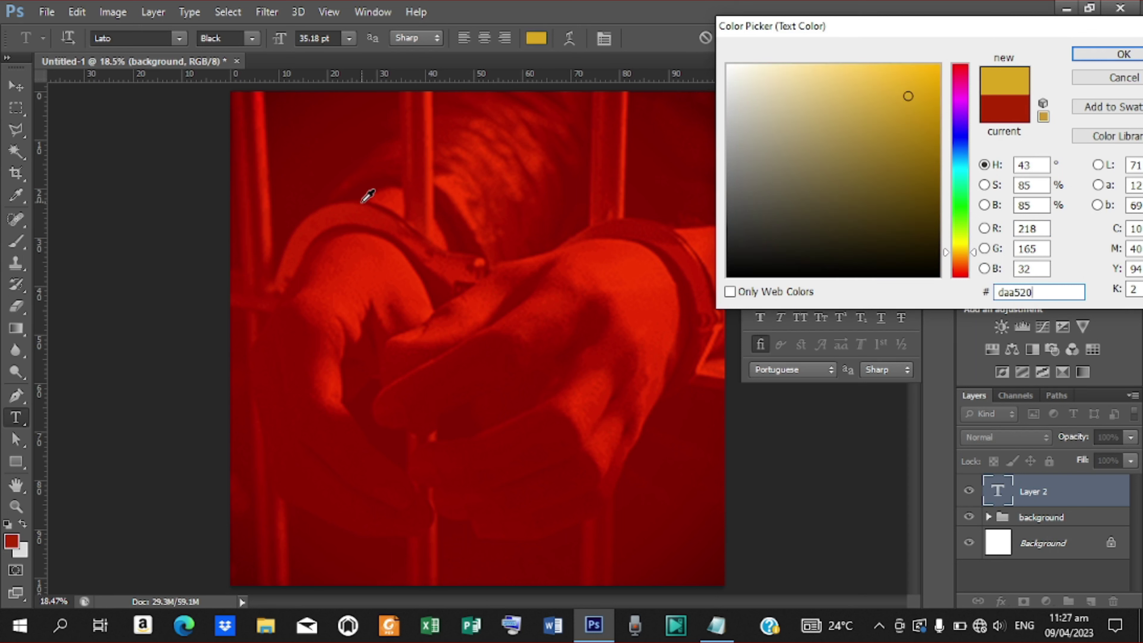
left_click(1123, 51)
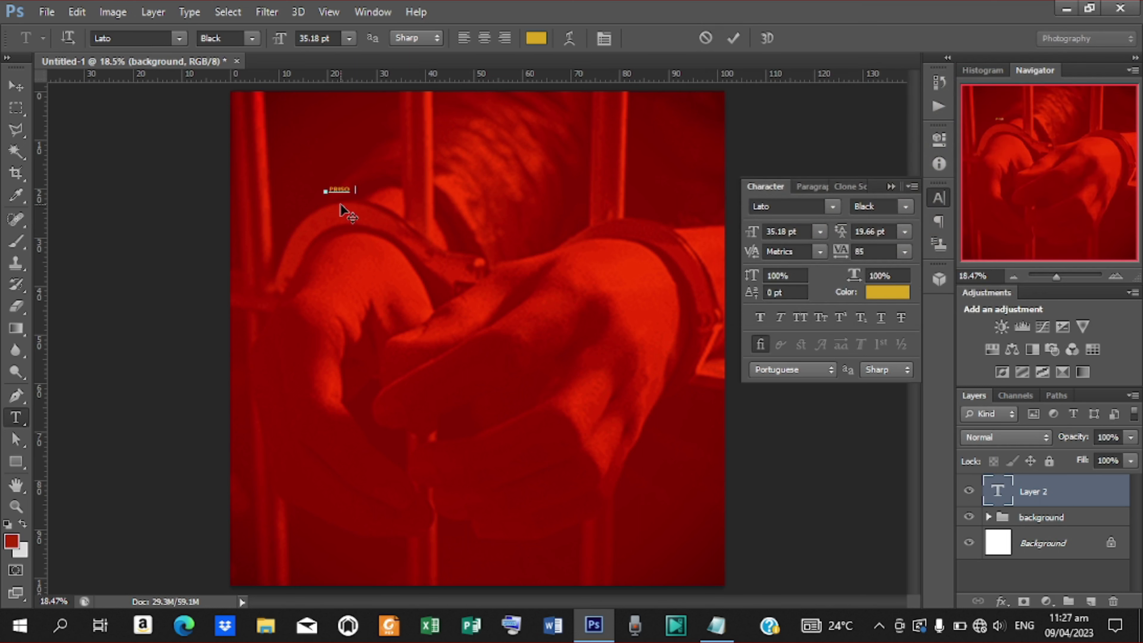
left_click(733, 38)
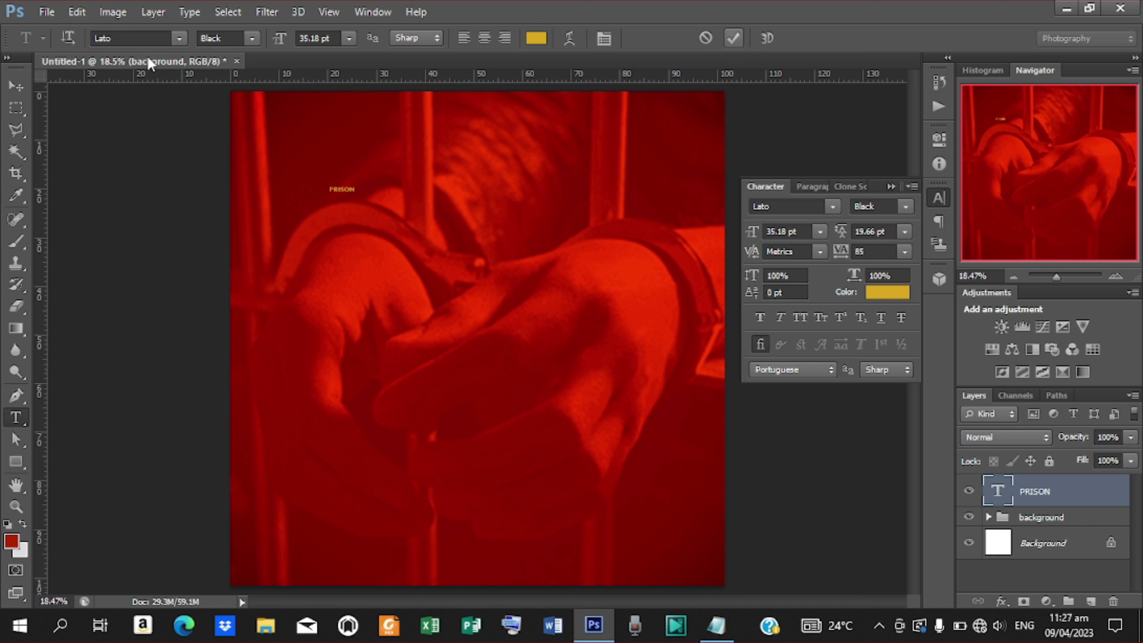
Step: Scale the PRISON text up to about 507 pt so it spans most of the canvas width
left_click(16, 85)
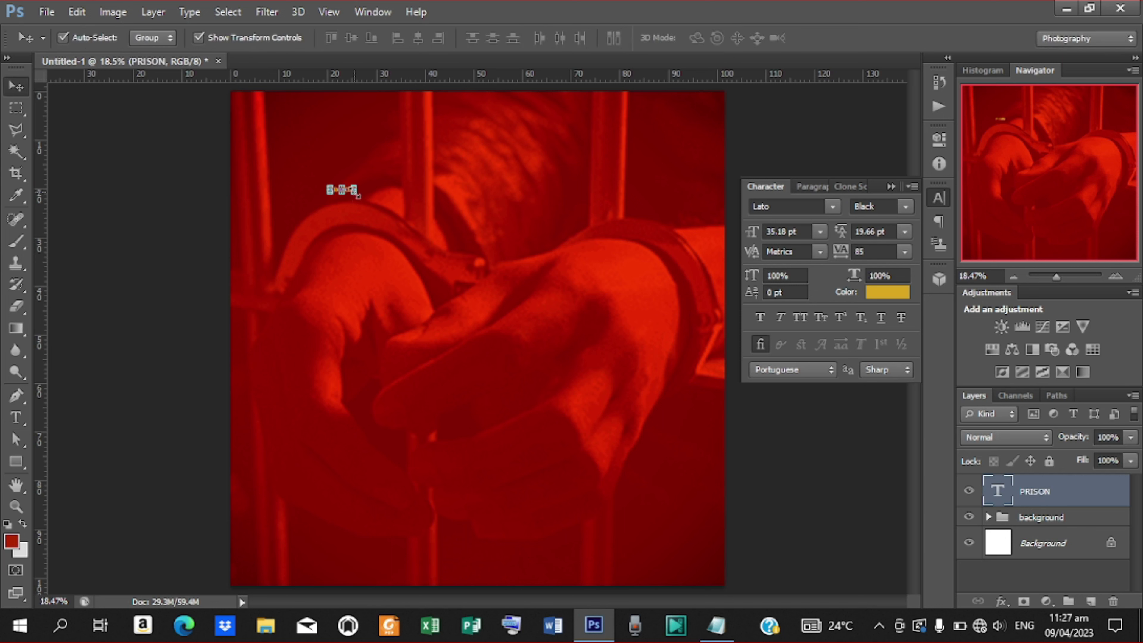
left_click_drag(357, 197, 531, 282)
left_click(839, 39)
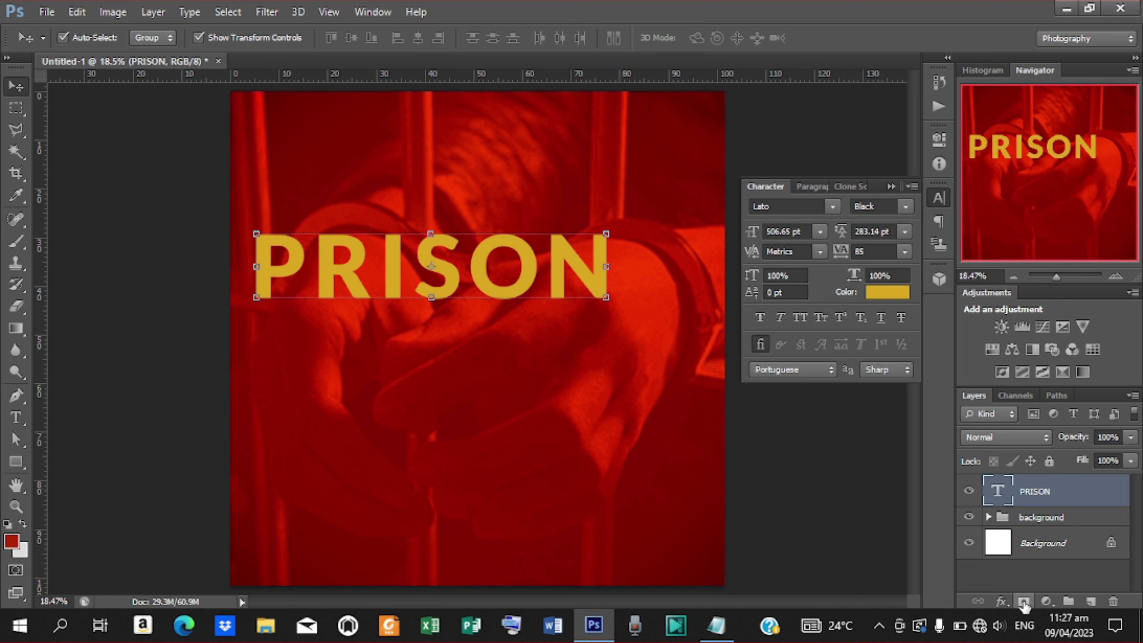
Step: Add a Drop Shadow to the PRISON text with distance 27 px, spread 13% and size 16 px
left_click(1000, 604)
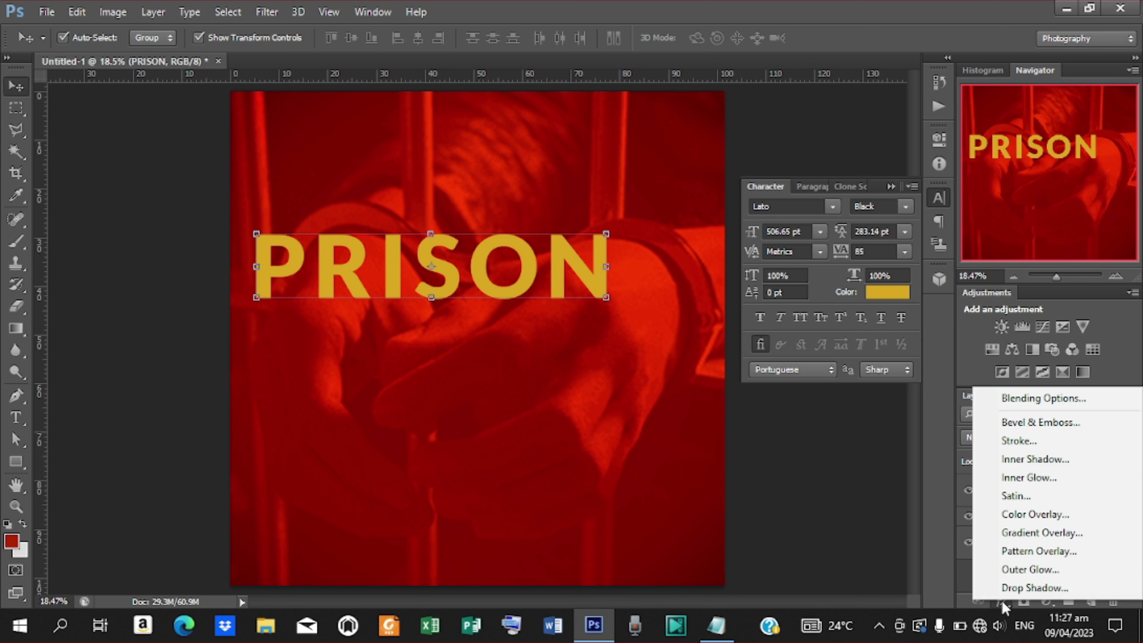
left_click(1024, 589)
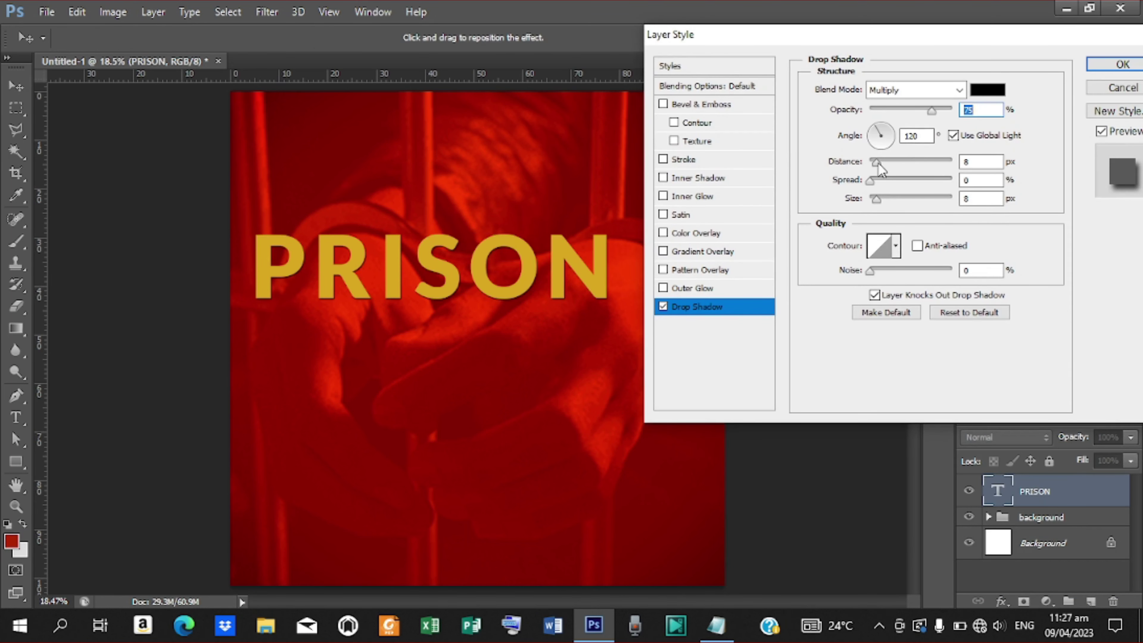
left_click_drag(877, 163, 880, 200)
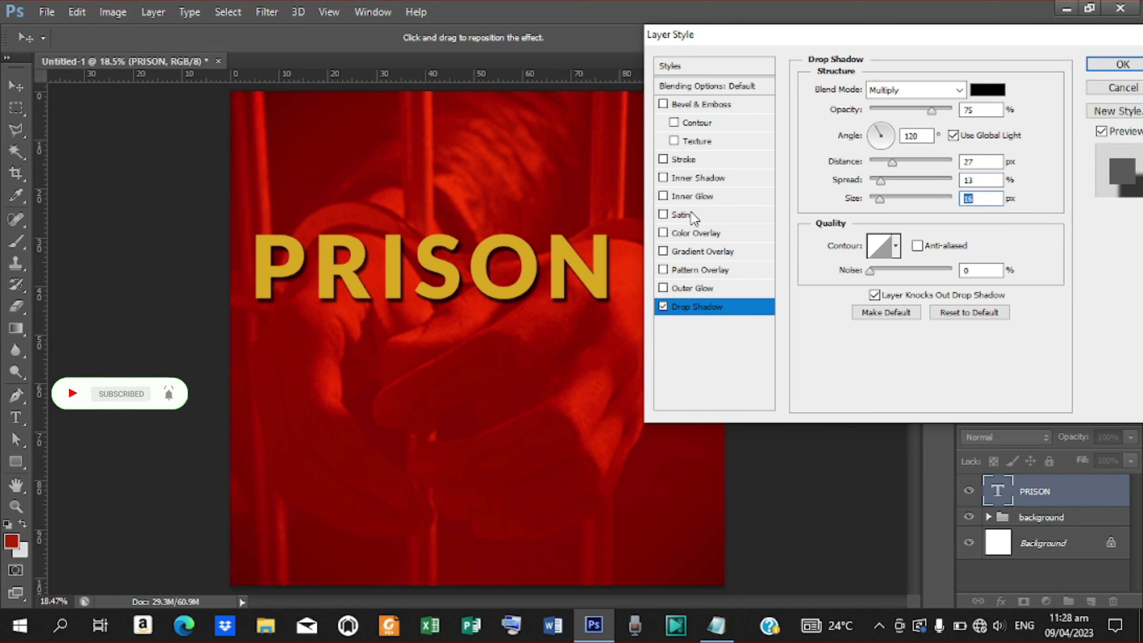
Step: Add a Satin effect to the PRISON text with colour DAA520, size 76 px and angle 90°
left_click(691, 159)
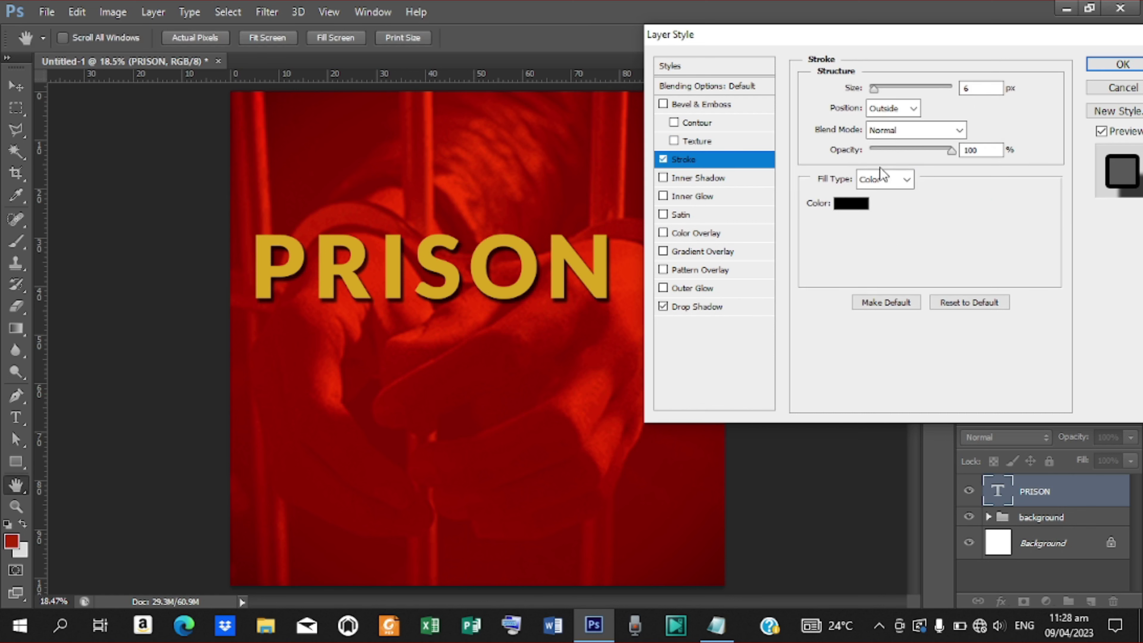
left_click(662, 160)
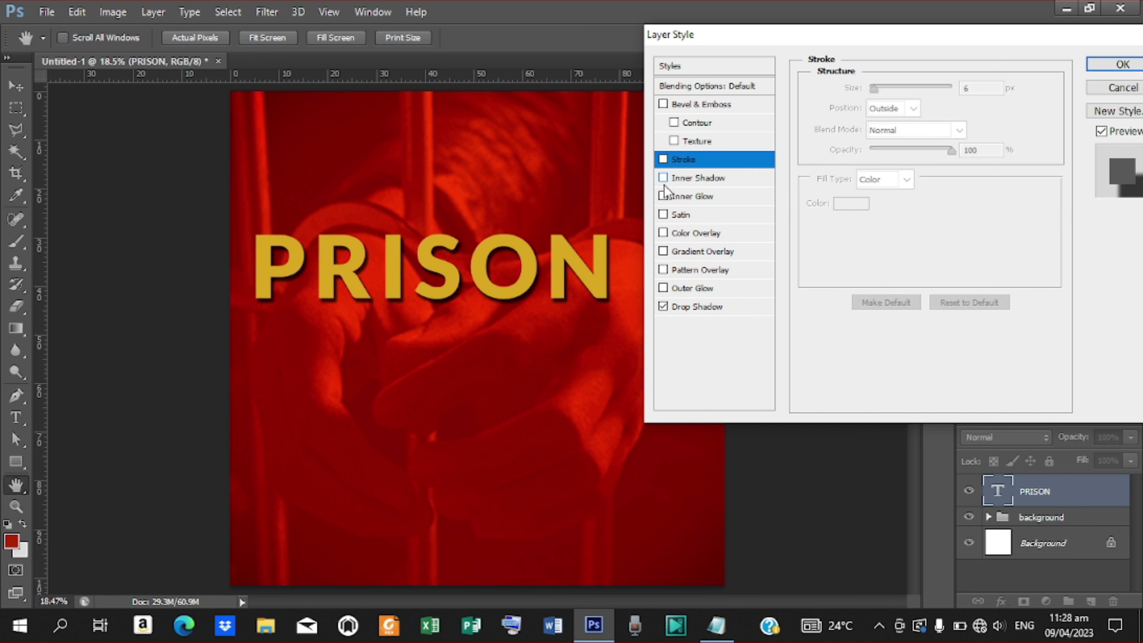
left_click(695, 216)
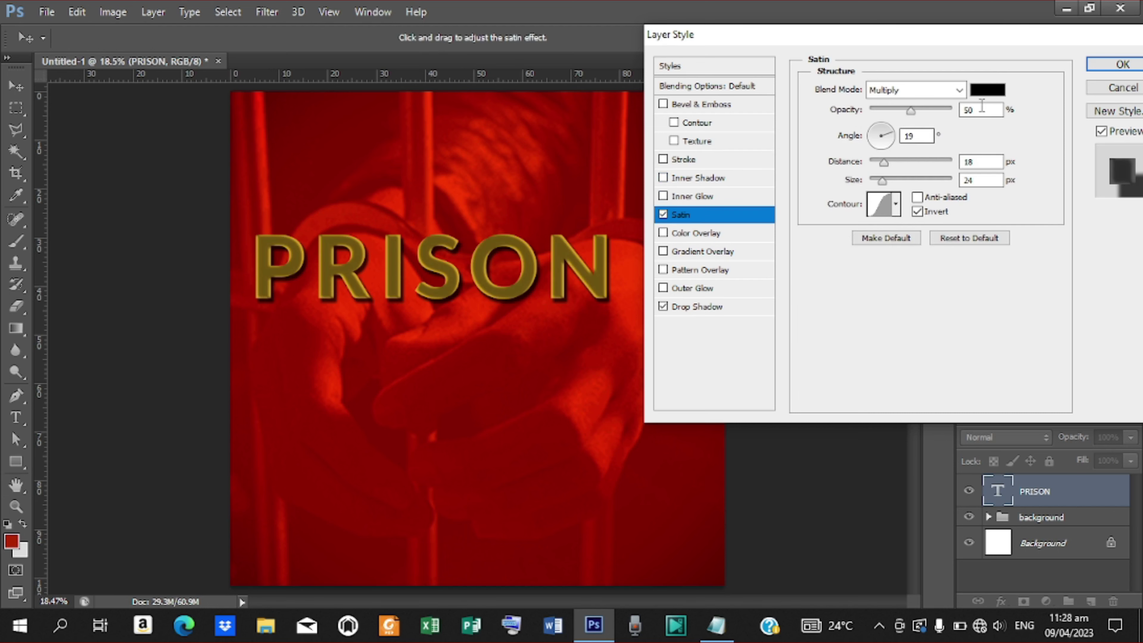
left_click(988, 89)
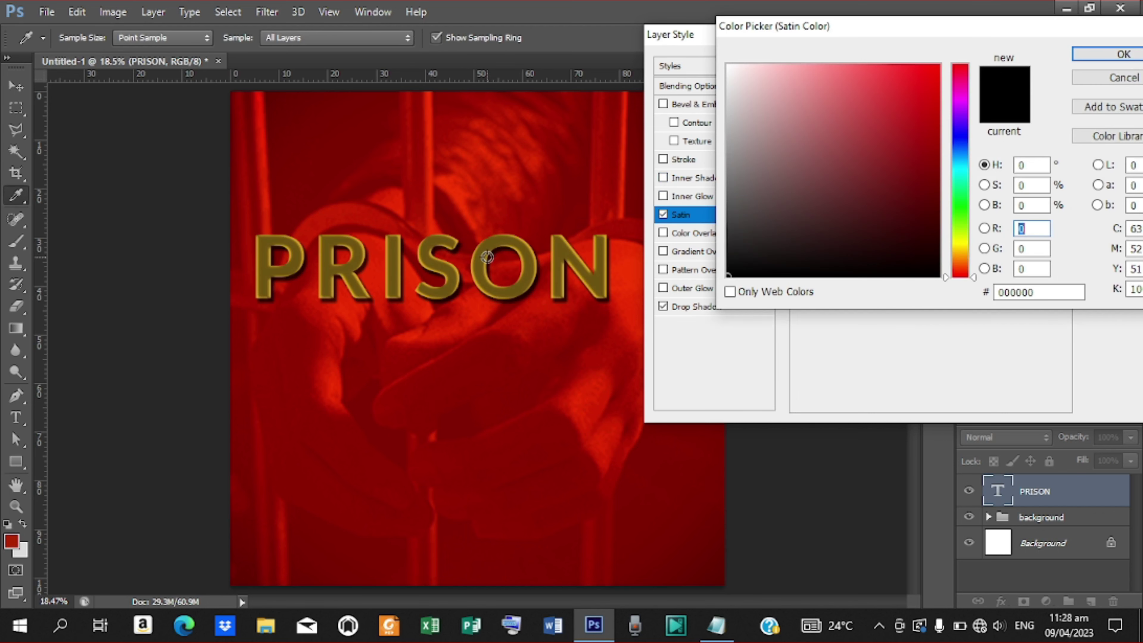
left_click(1027, 292)
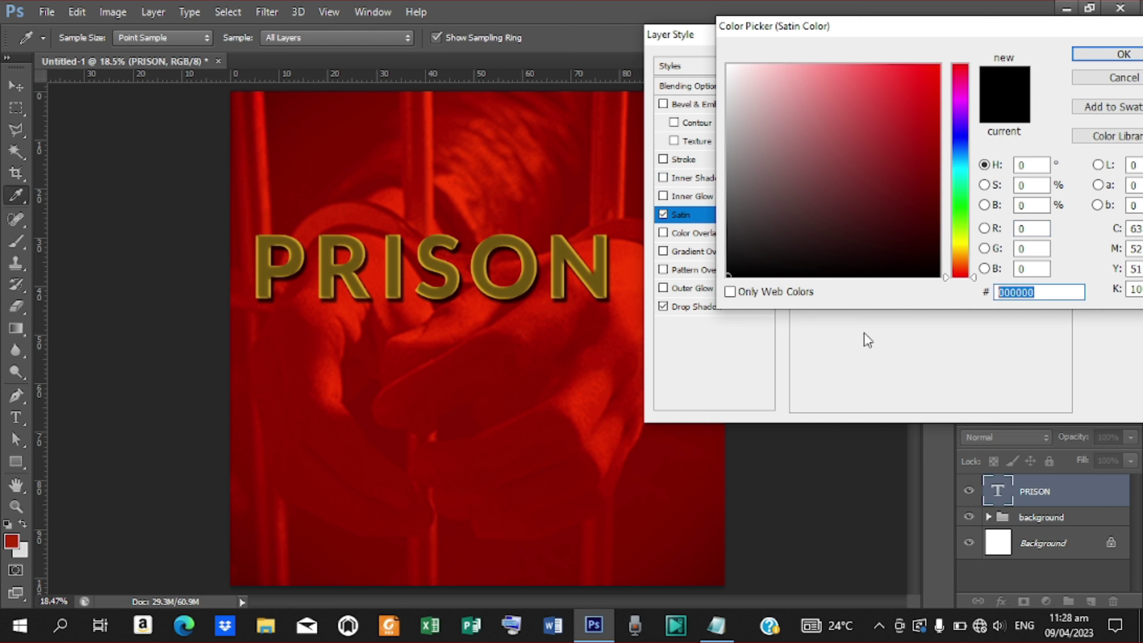
type("DAA")
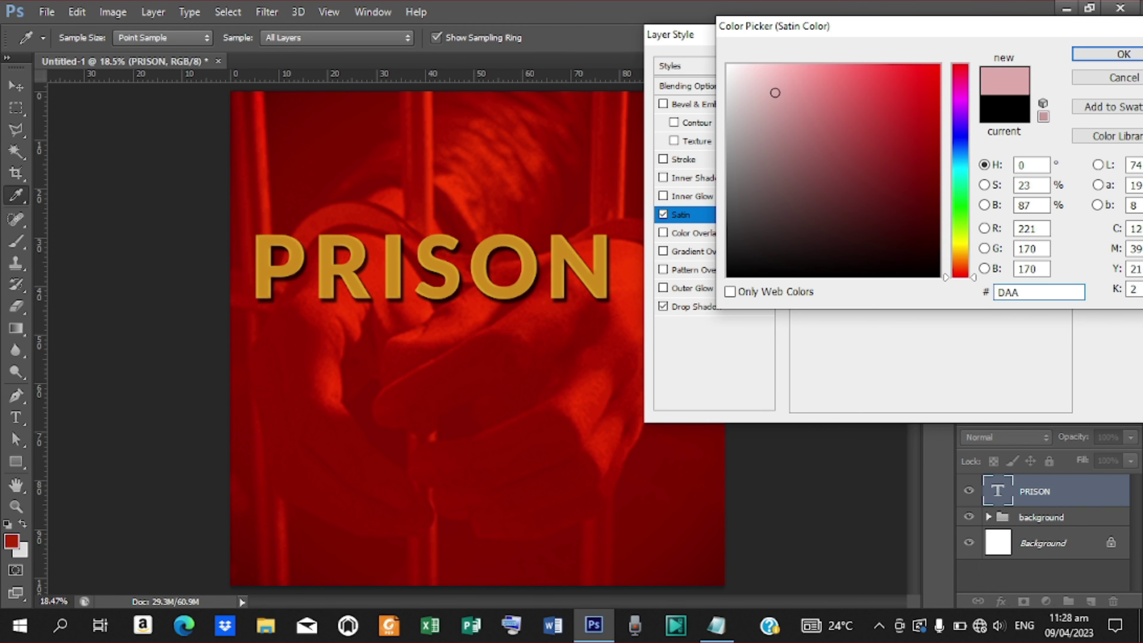
type("520")
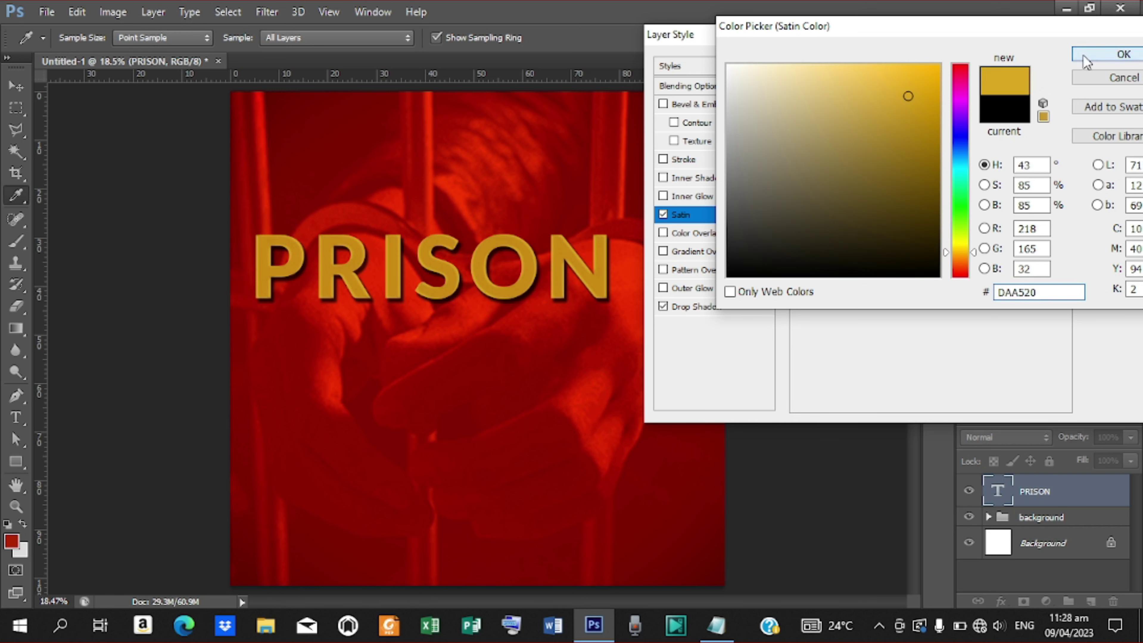
left_click(1094, 55)
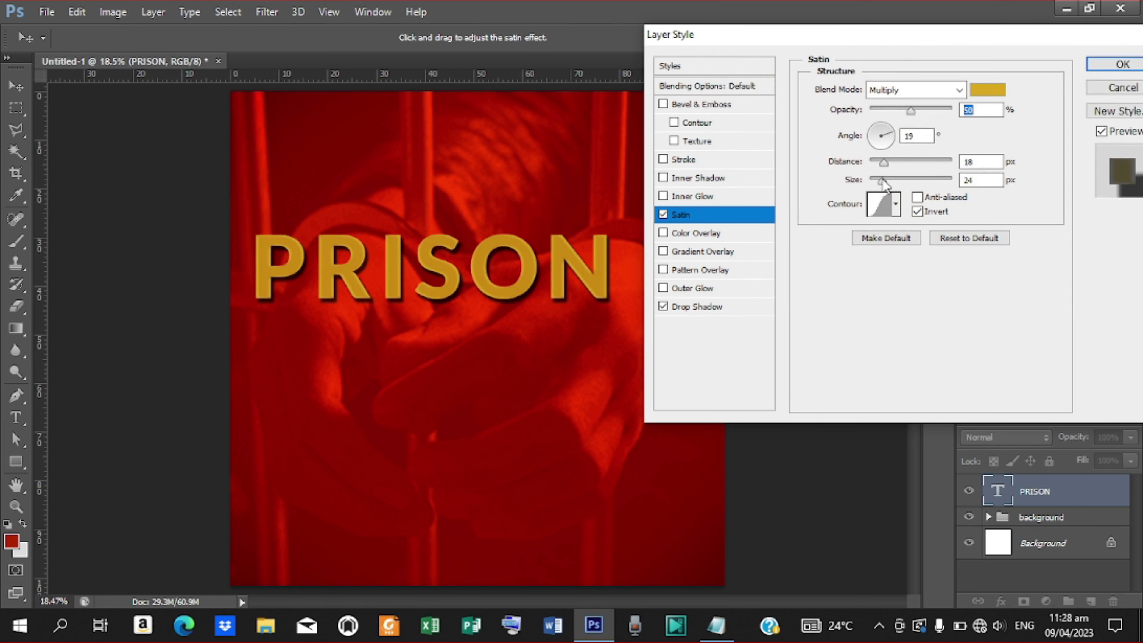
left_click_drag(883, 180, 898, 179)
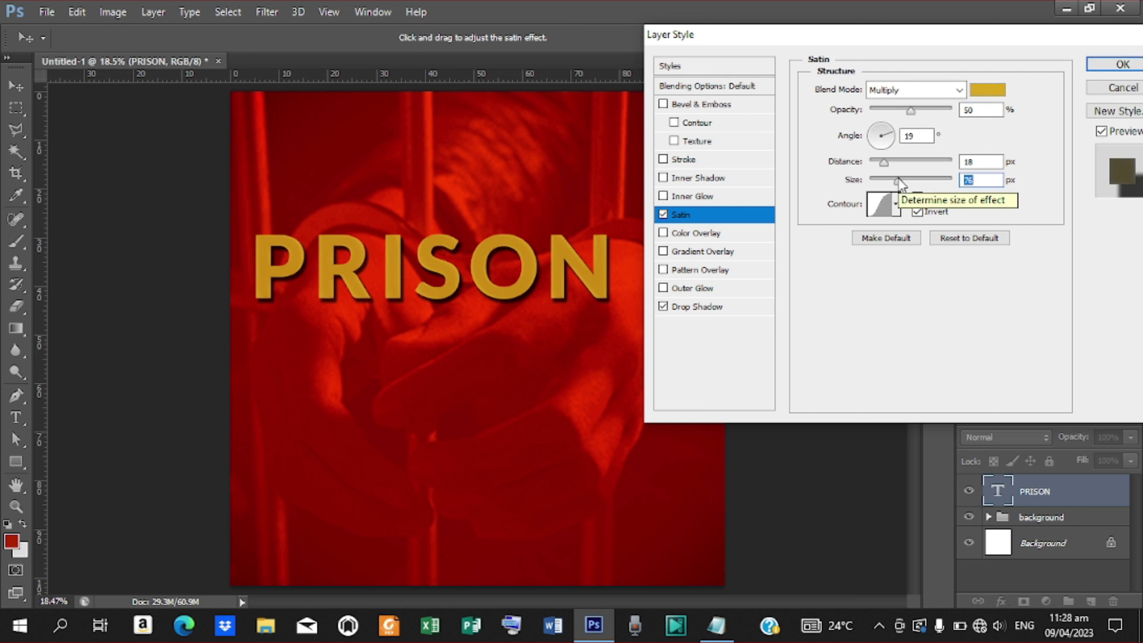
left_click(923, 135)
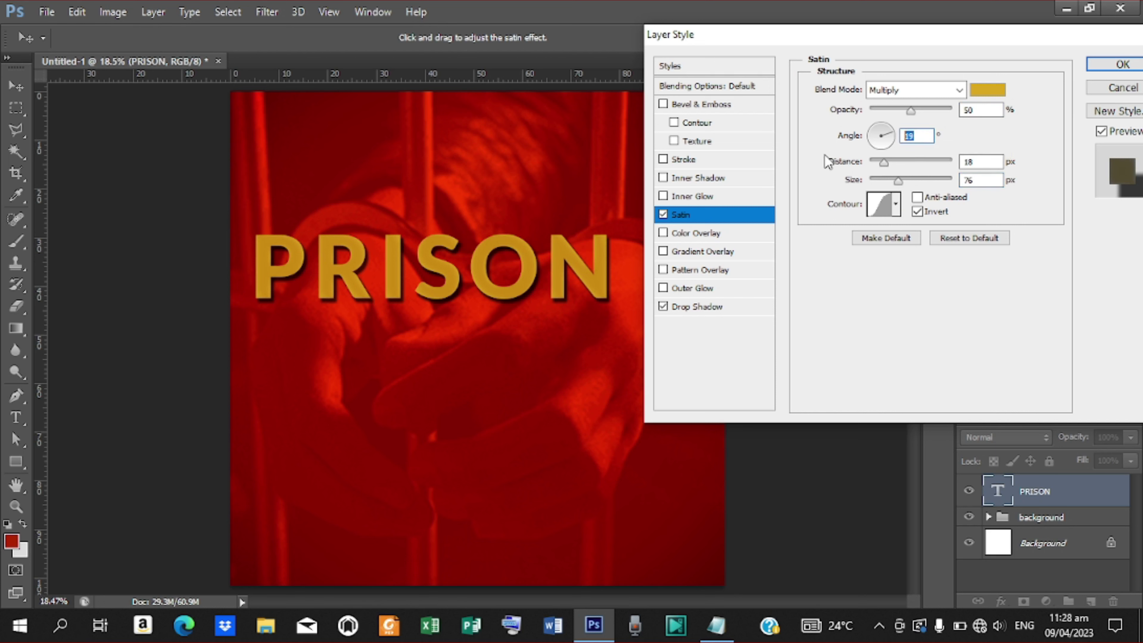
type("90")
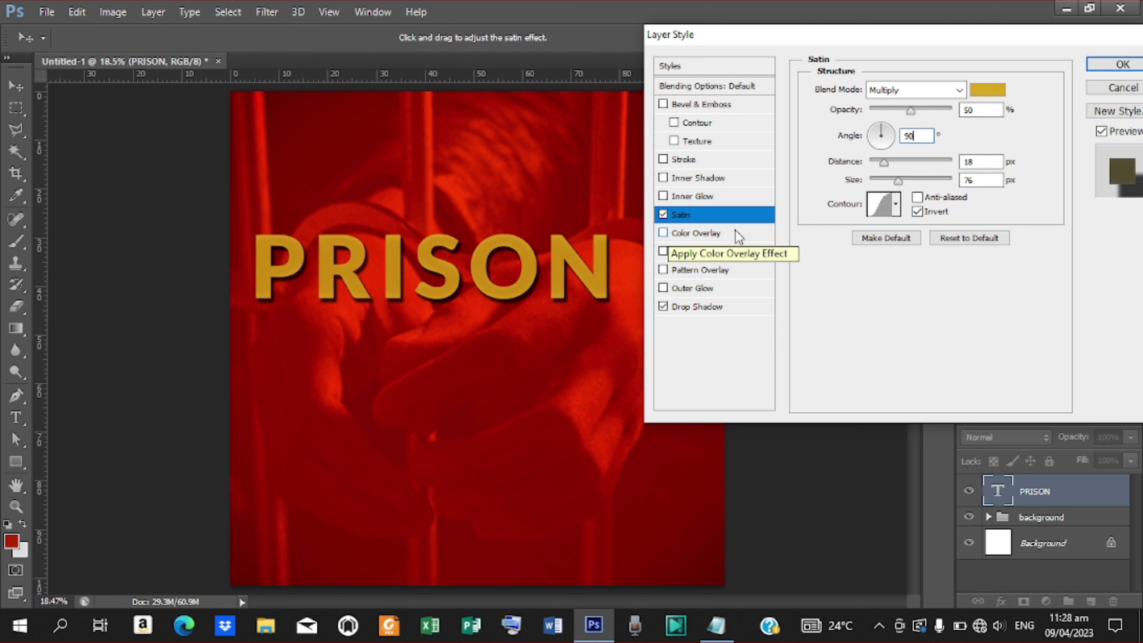
Step: Add a Stroke to the PRISON text, sampling the gold daa520 from the lettering as its colour
left_click(693, 161)
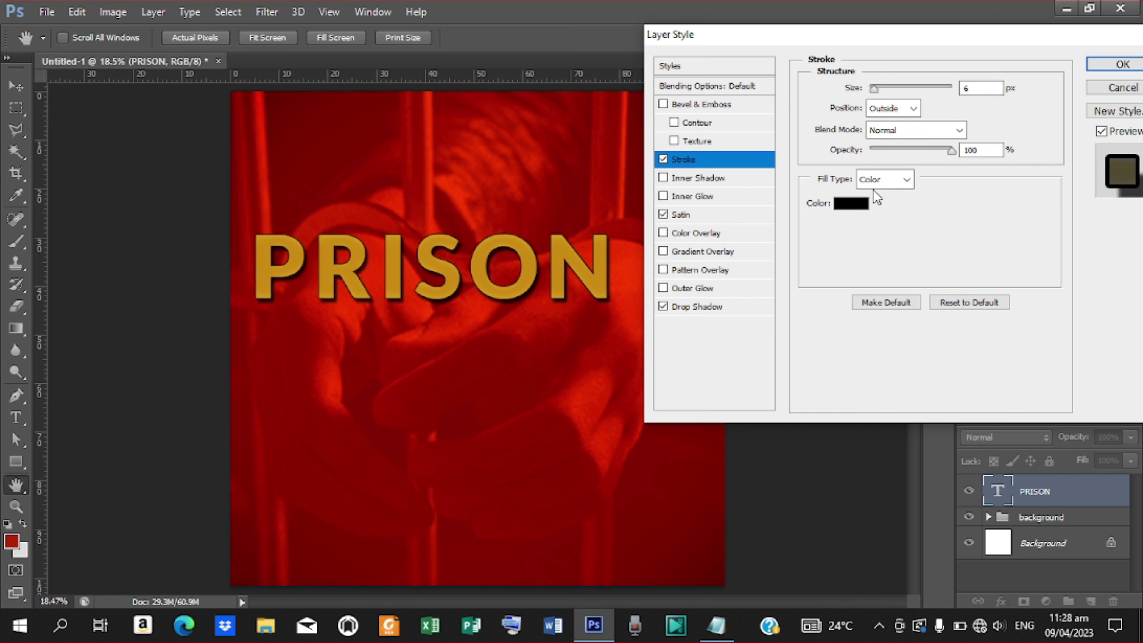
left_click(855, 205)
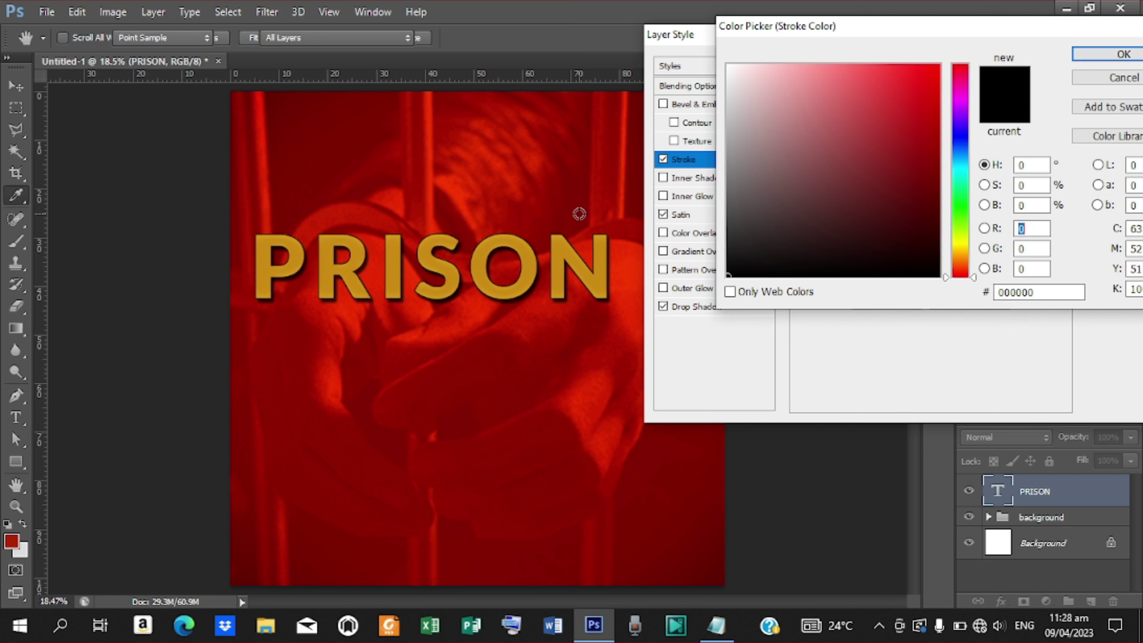
left_click(500, 243)
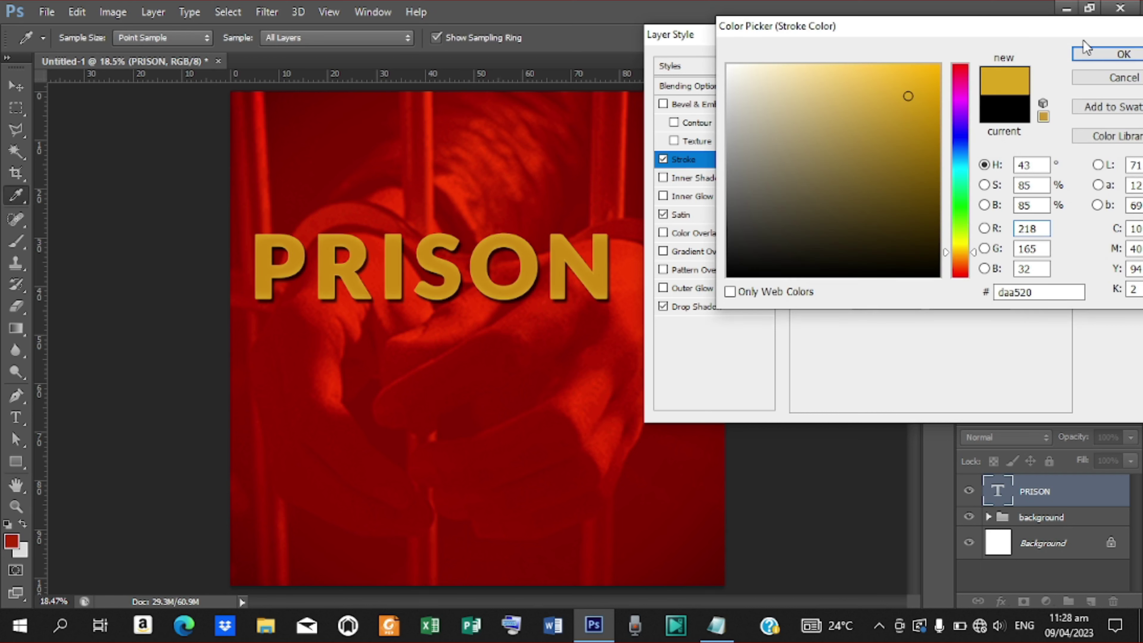
left_click(1089, 53)
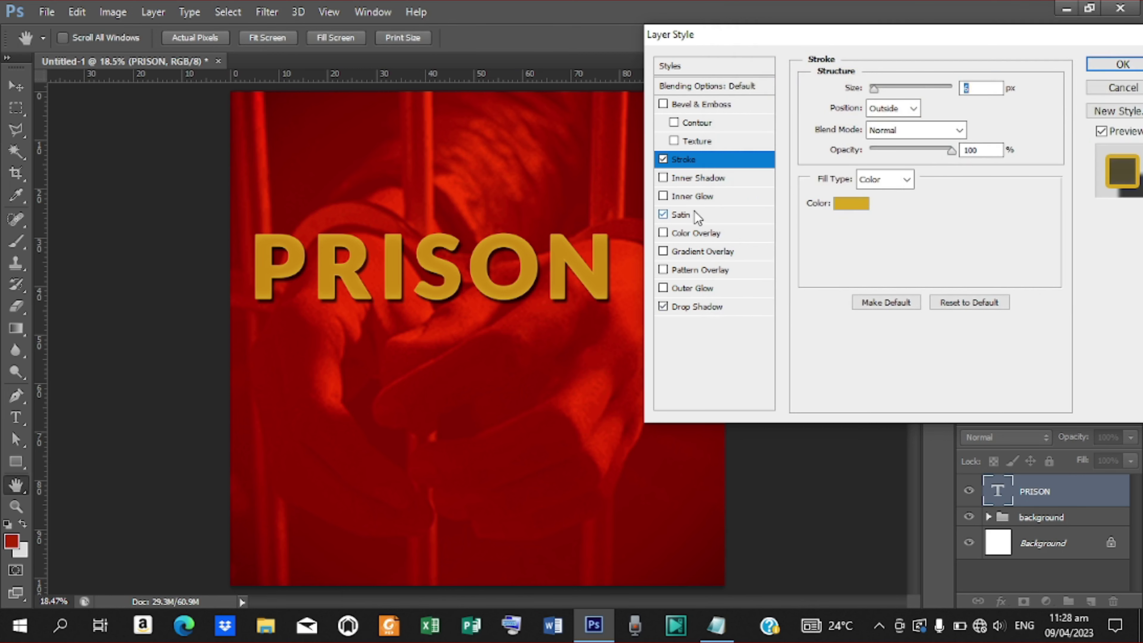
Step: Try a valley-shaped contour on the text's Drop Shadow and restore the linear one
left_click(706, 308)
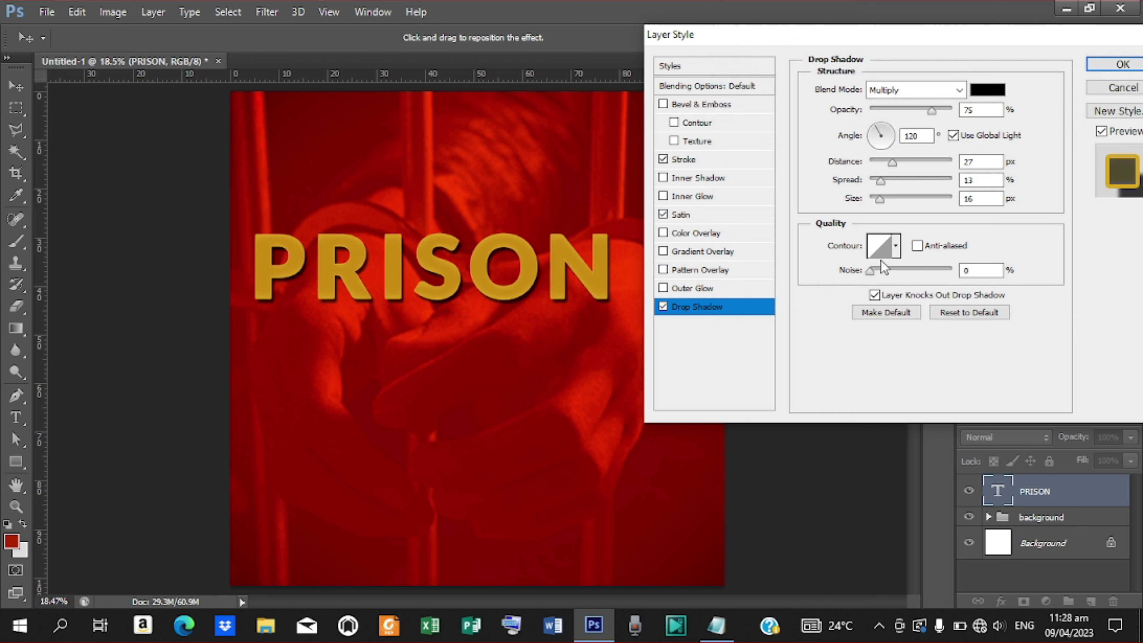
left_click(897, 248)
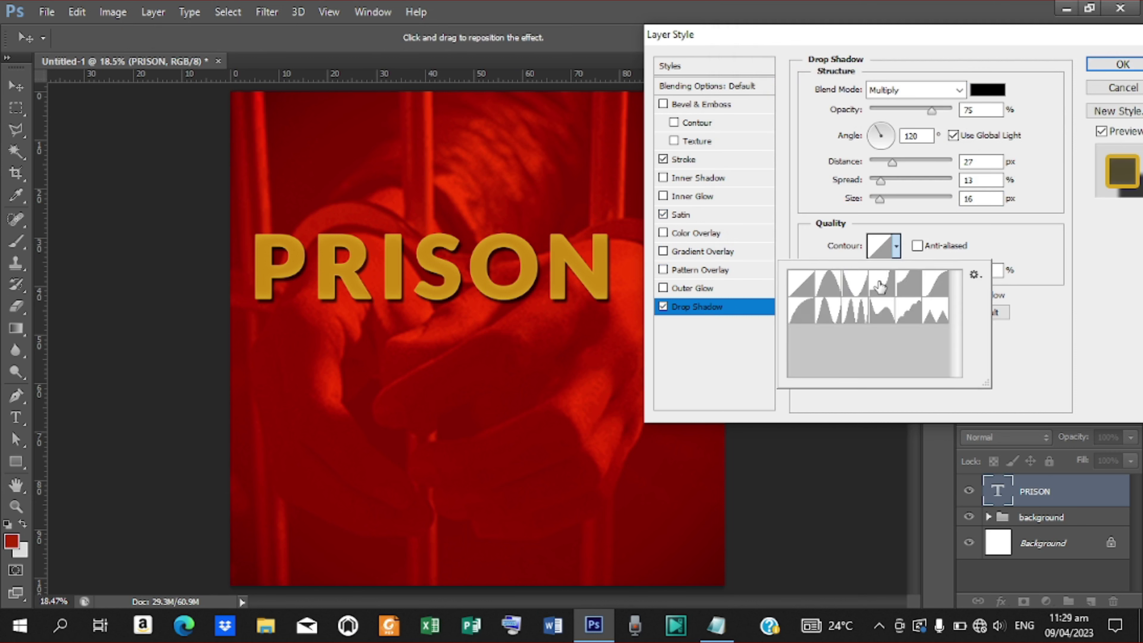
left_click(860, 288)
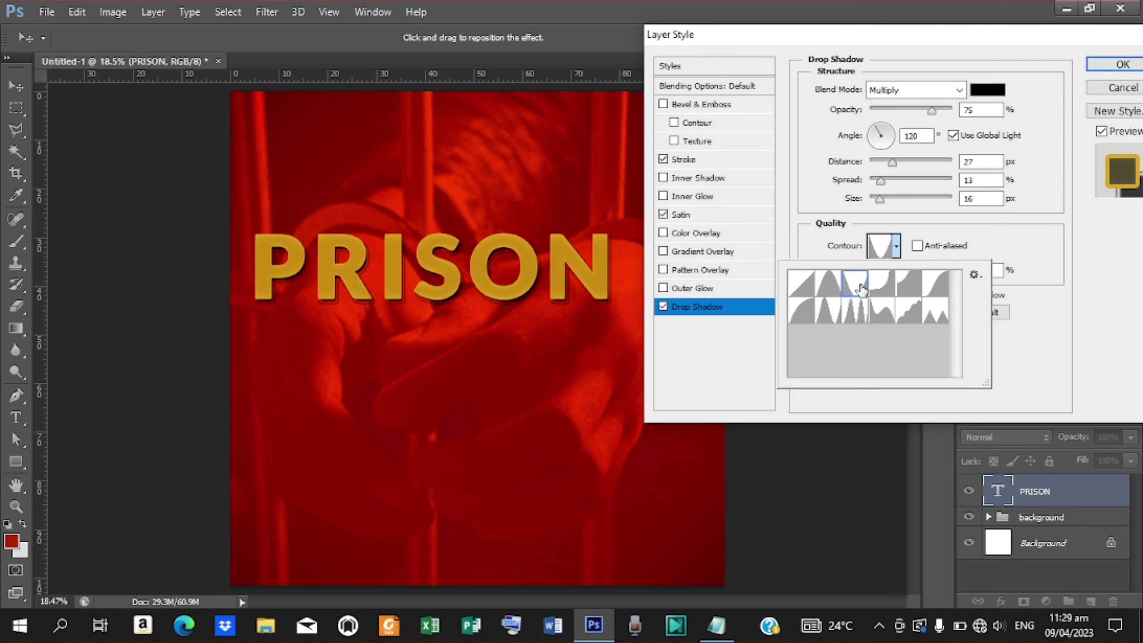
left_click(809, 287)
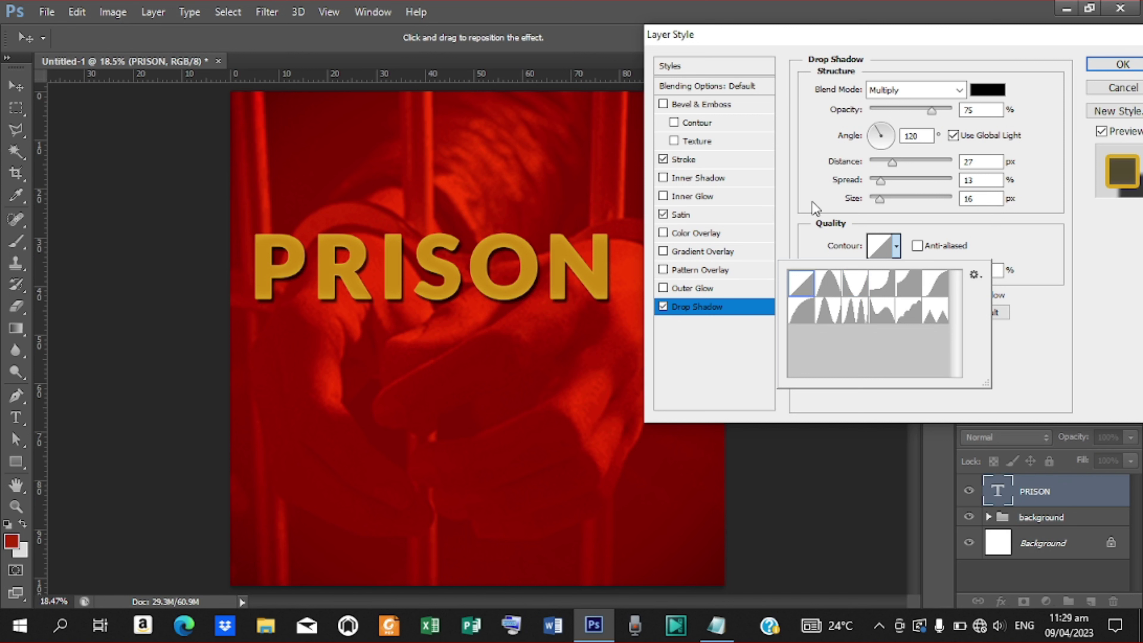
Step: Apply the layer style to the PRISON text and deselect its layer
left_click(1111, 66)
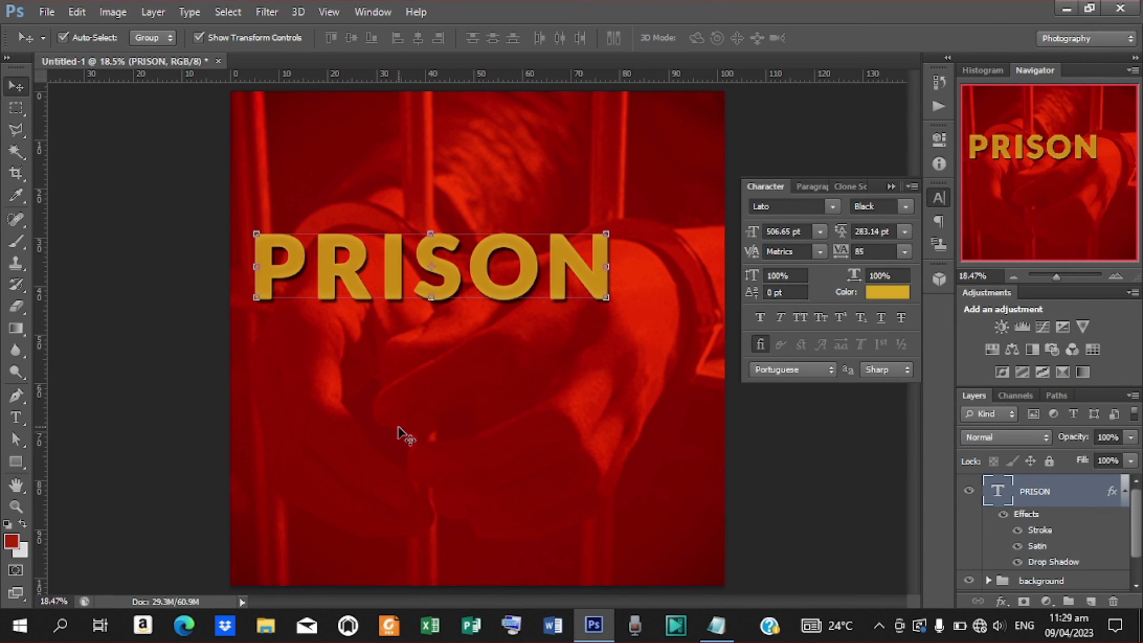
left_click(96, 401)
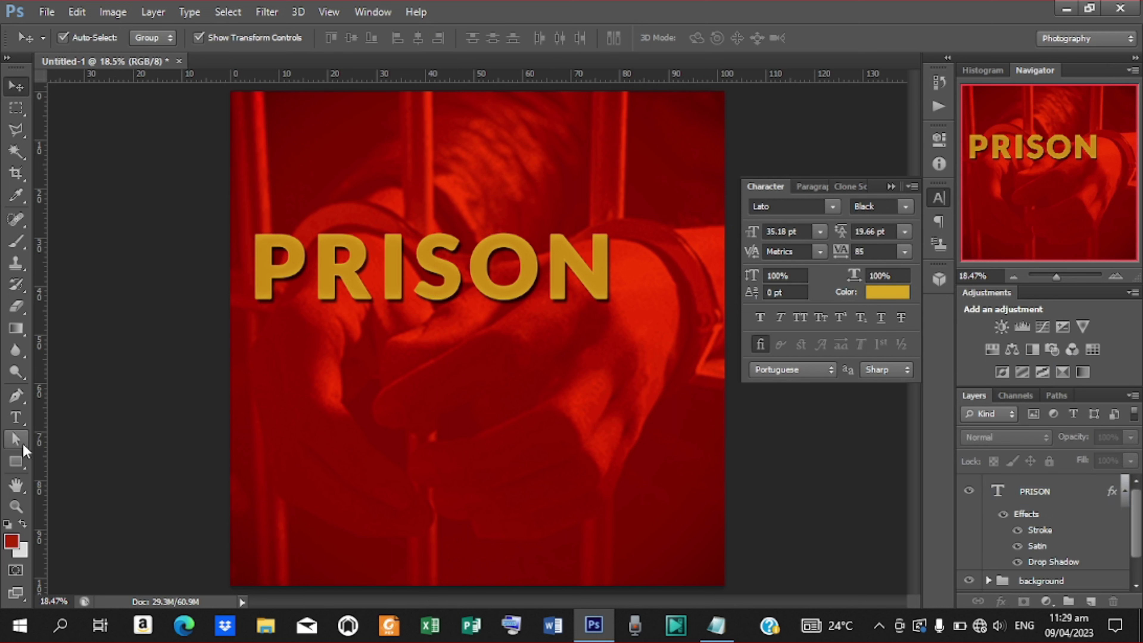
Step: Draw a circle of about 900 px diameter below the PRISON text and fill it with light grey
left_click(23, 462)
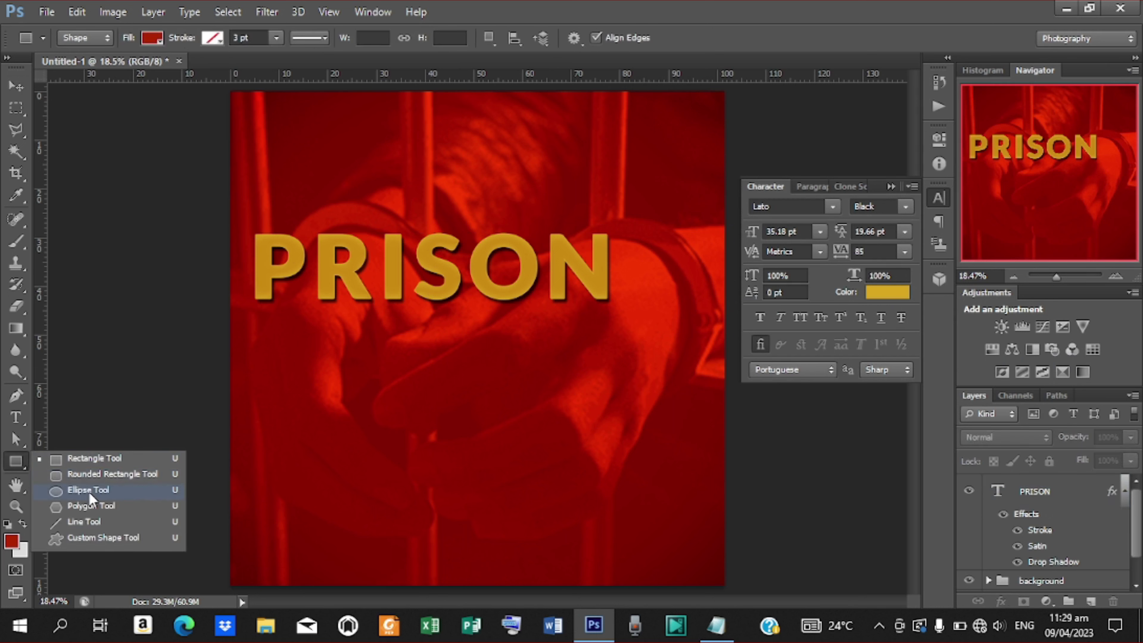
left_click(89, 491)
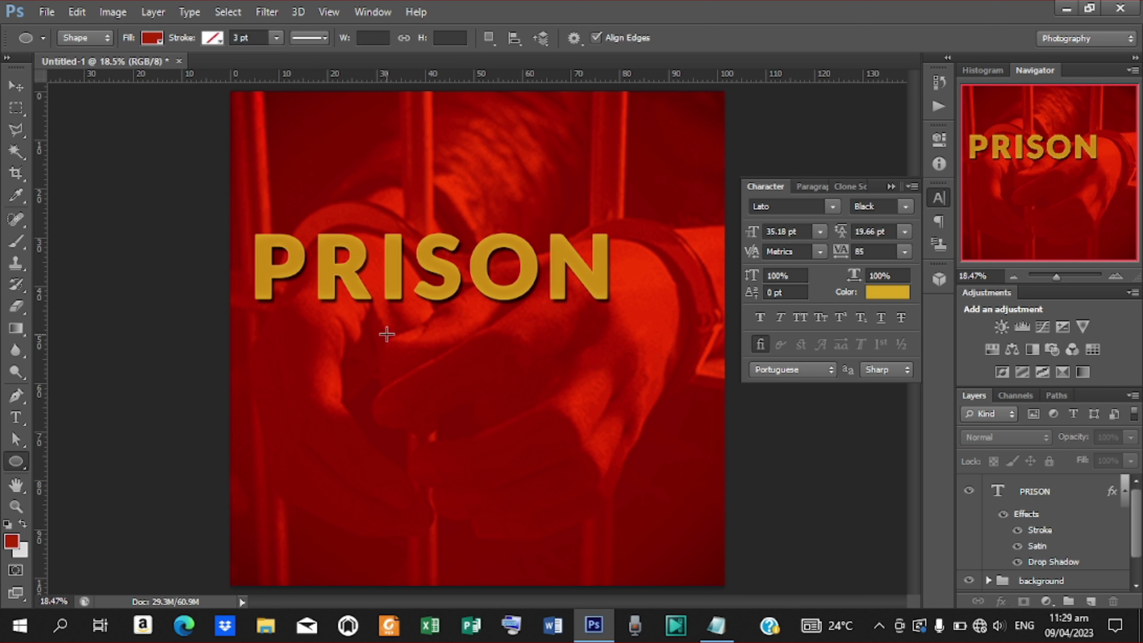
left_click_drag(386, 334, 522, 490)
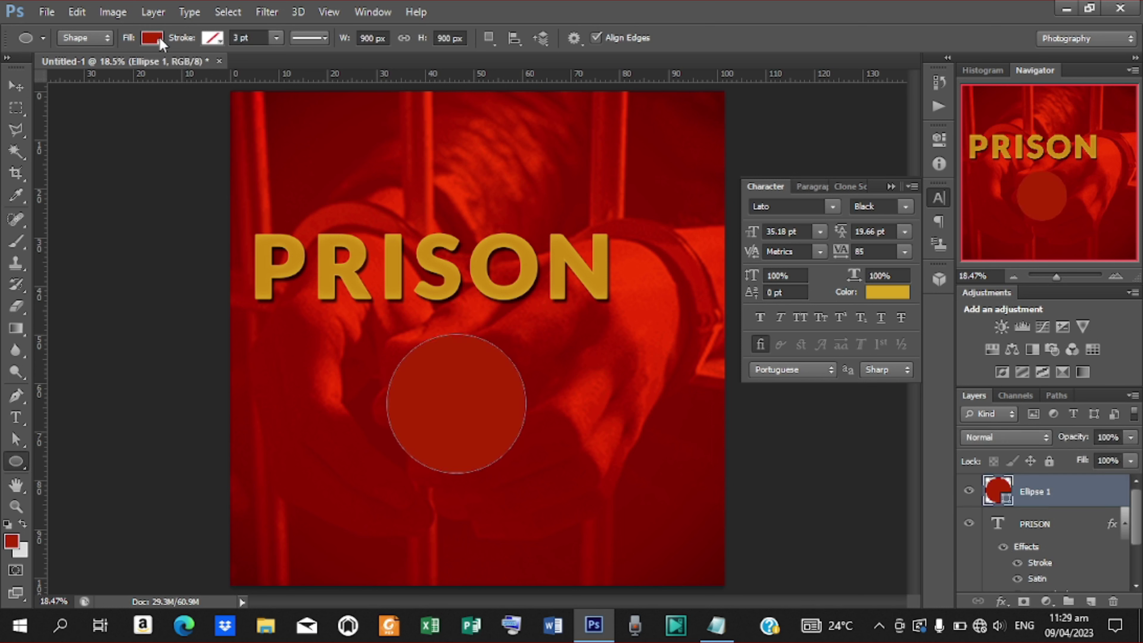
left_click(153, 39)
left_click(73, 117)
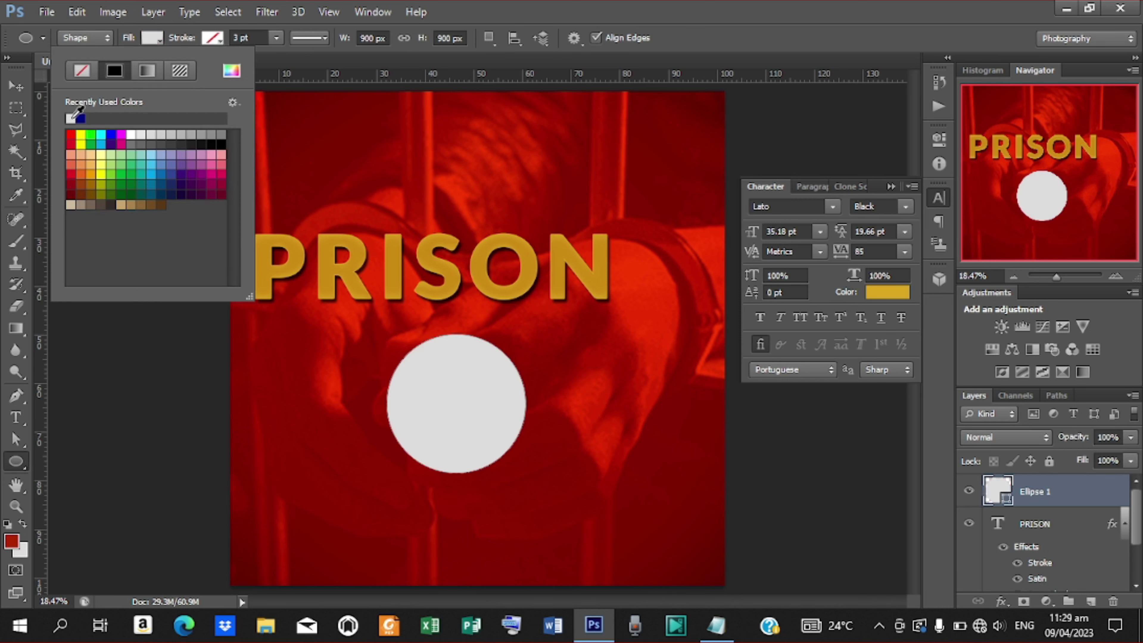
Step: Duplicate the light grey circle and scale the copy about its centre to roughly 87%
left_click(16, 86)
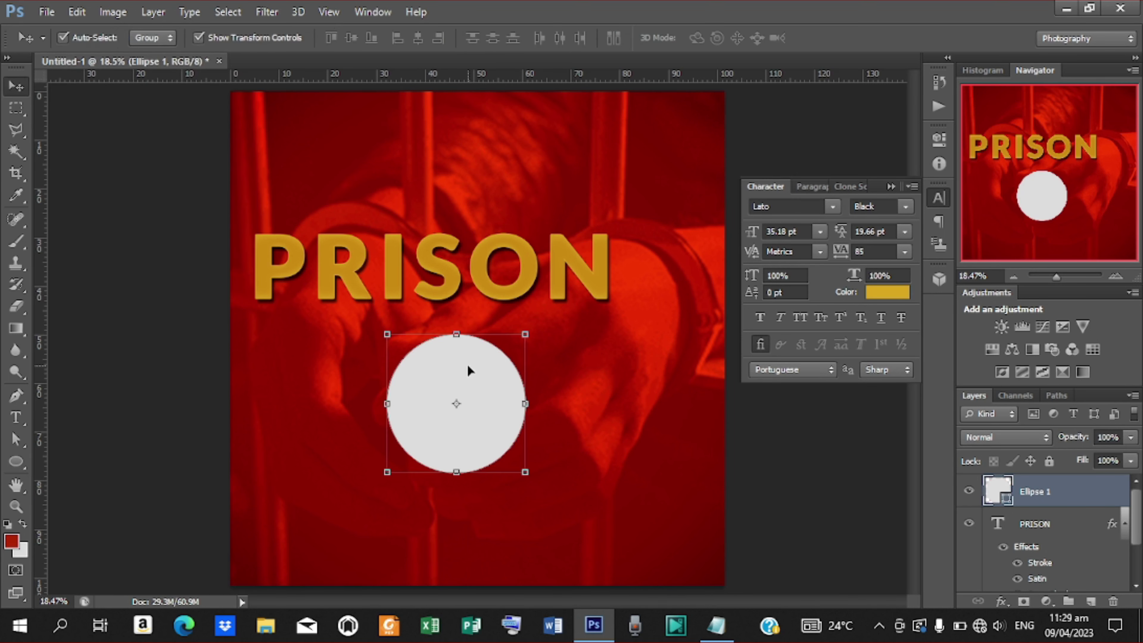
key("ctrl+j")
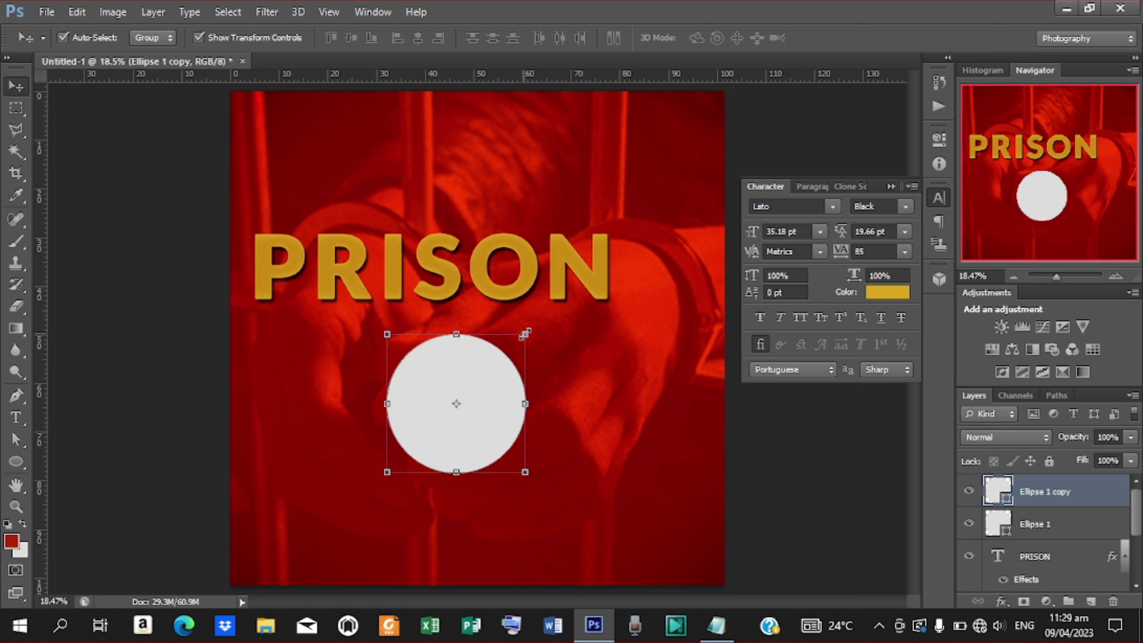
left_click_drag(524, 334, 517, 343)
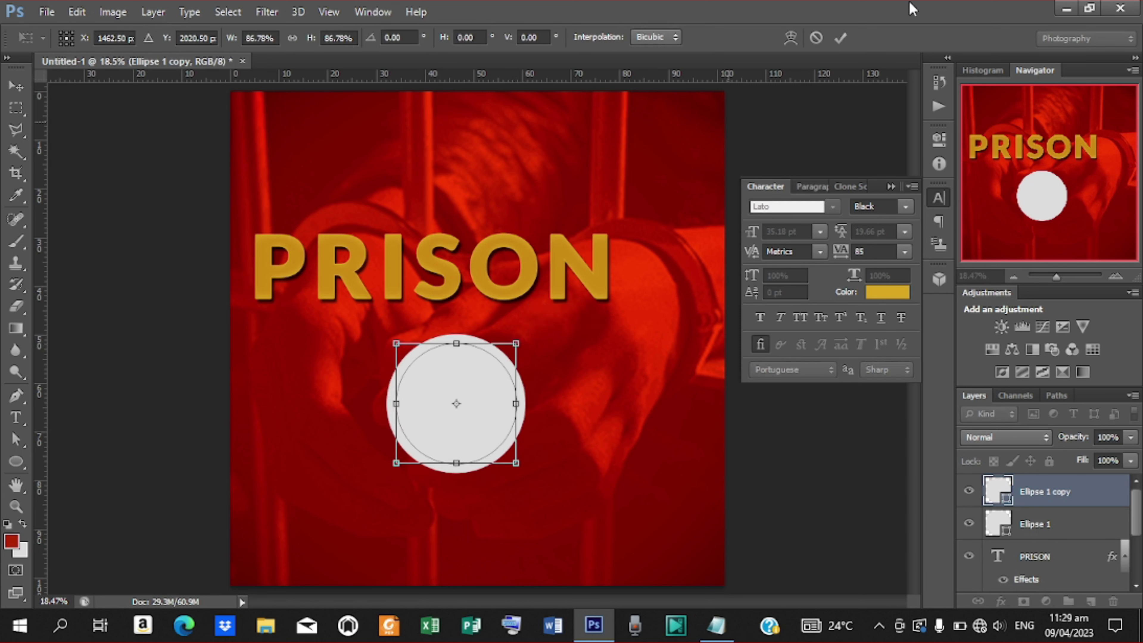
left_click(840, 37)
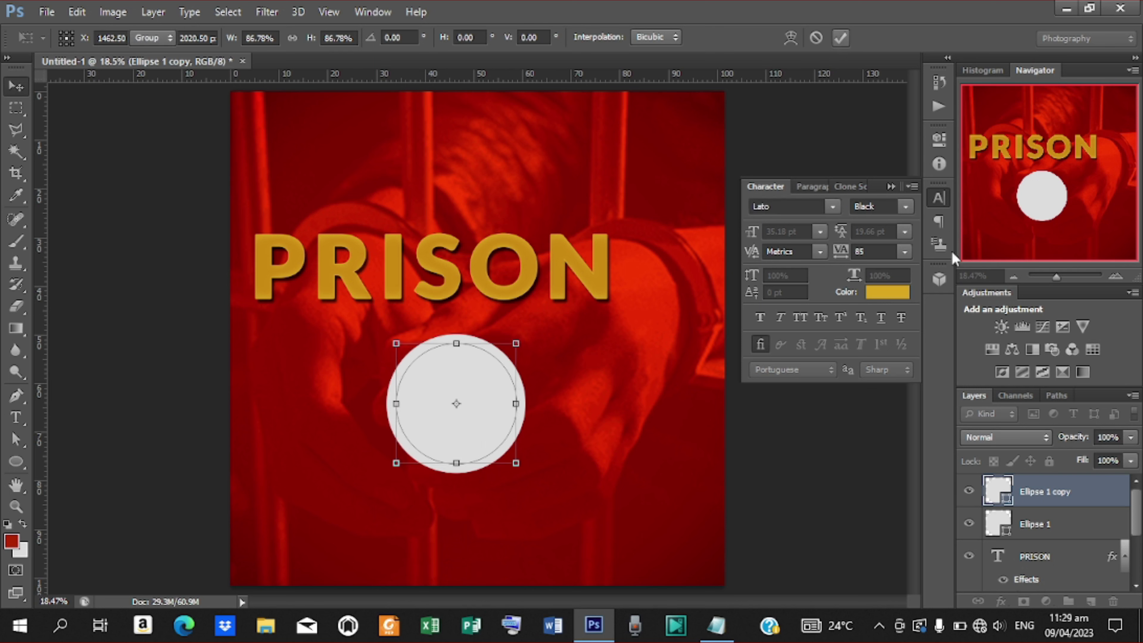
Step: Change the fill colour of the smaller circle copy to dark red 791300
double_click(1006, 499)
left_click(914, 190)
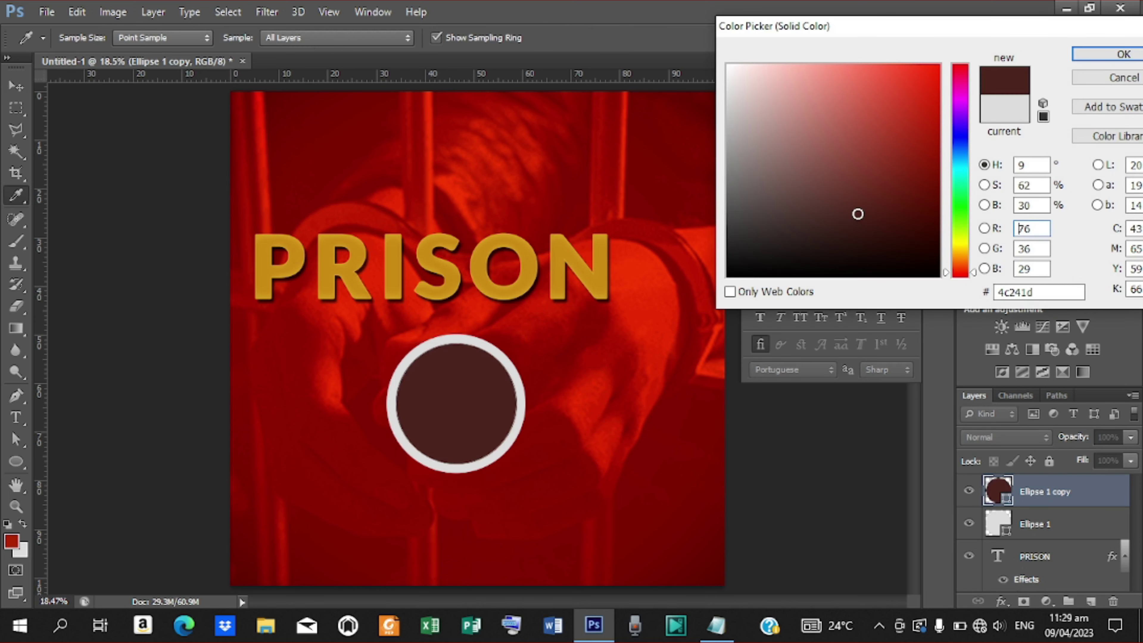
left_click(938, 176)
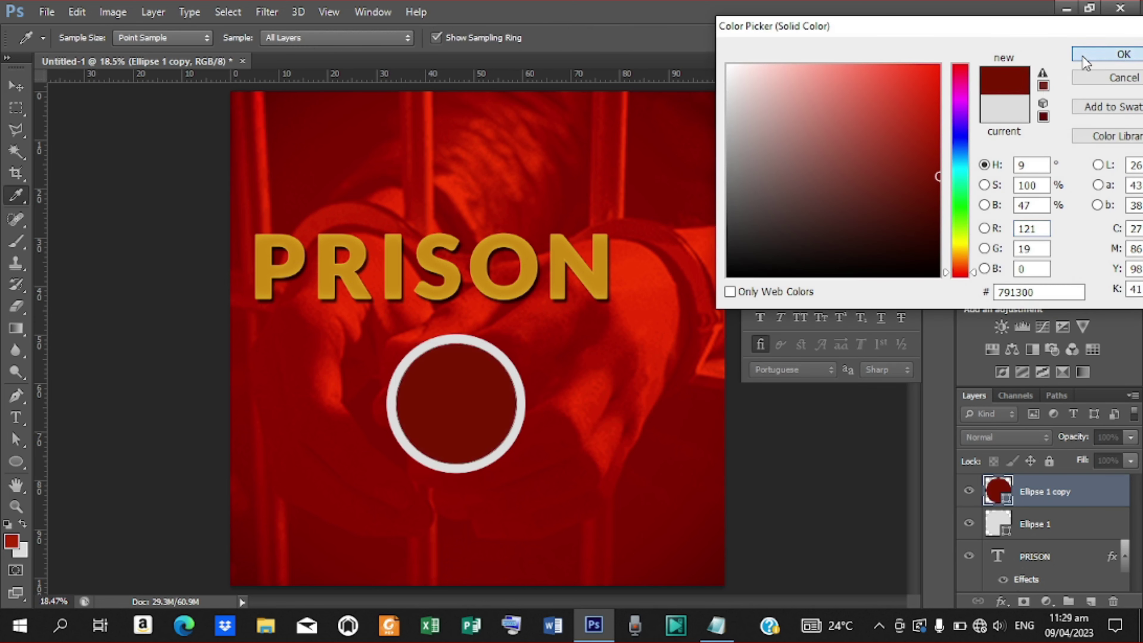
left_click(1116, 53)
Step: Place the handcuffs and prison bars image from the PRISON VISITATION HOUR folder and scale it to about 313%
left_click(56, 12)
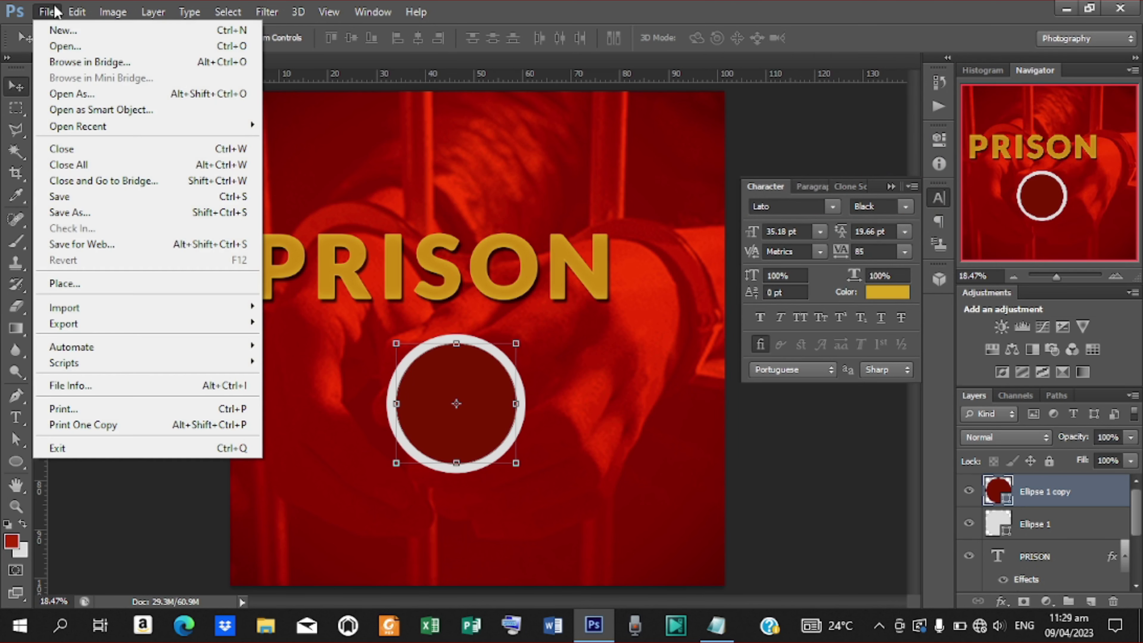
left_click(78, 287)
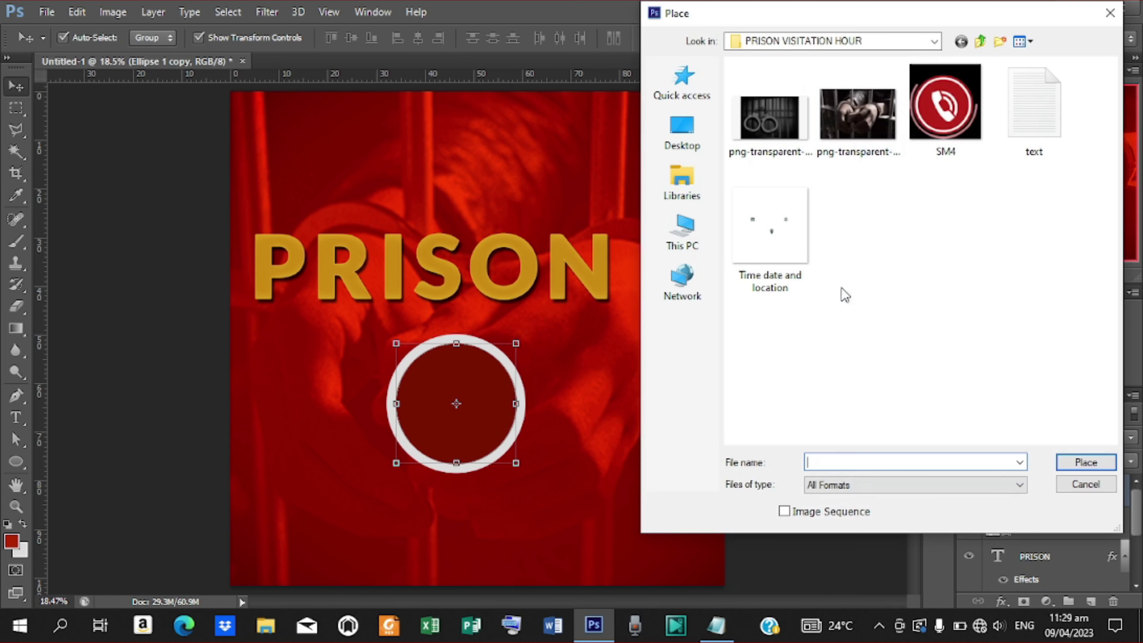
left_click(781, 115)
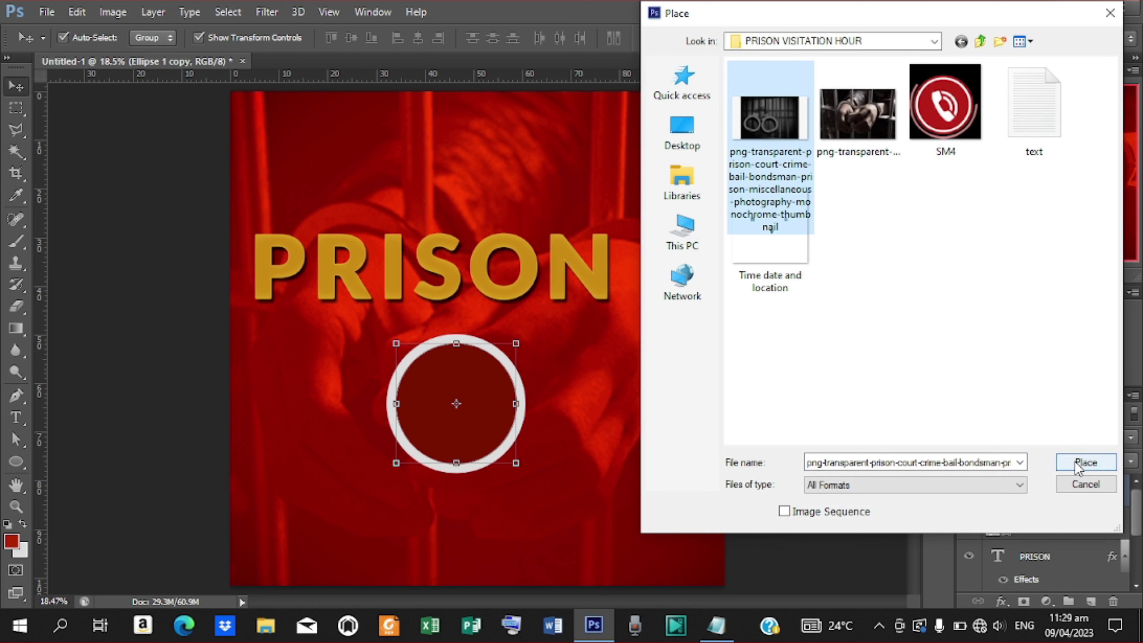
left_click(1086, 468)
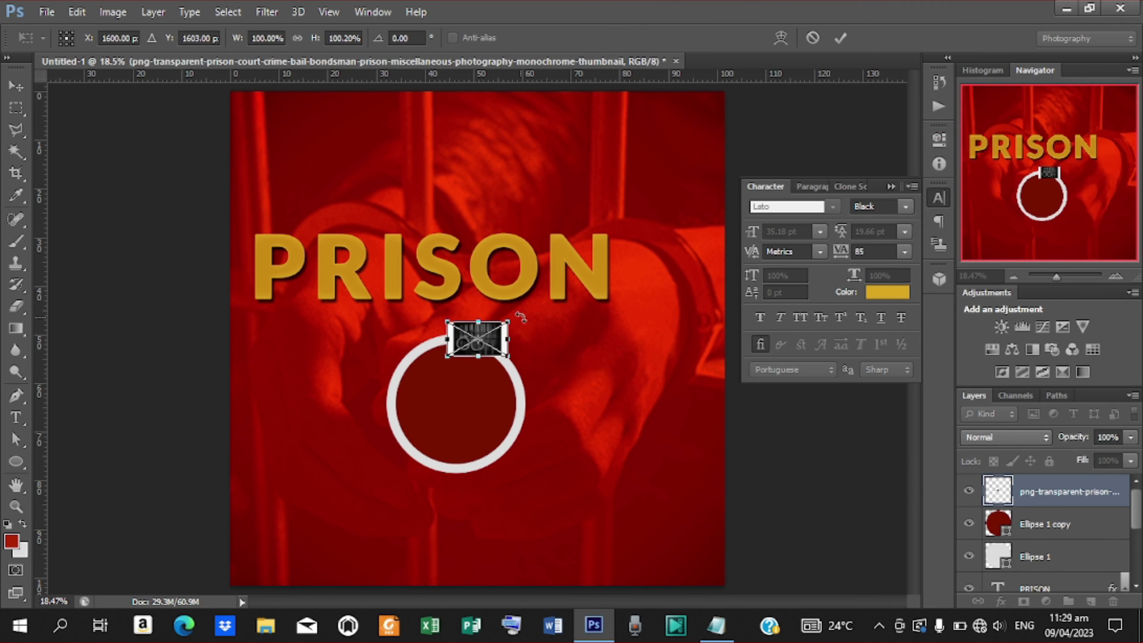
left_click_drag(509, 359, 569, 403)
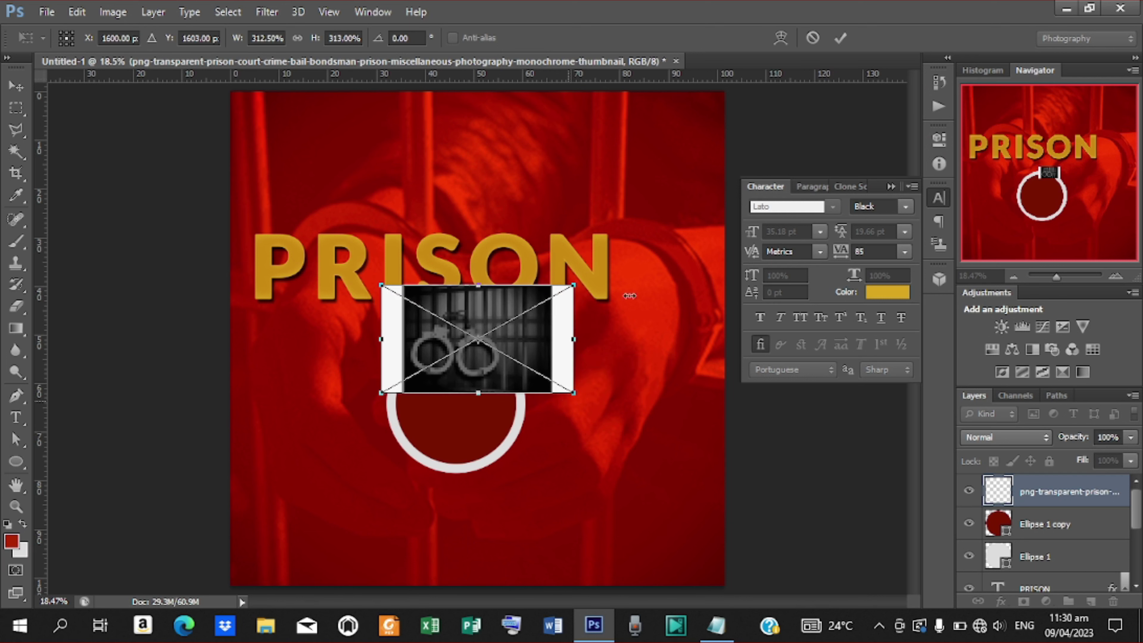
left_click(841, 40)
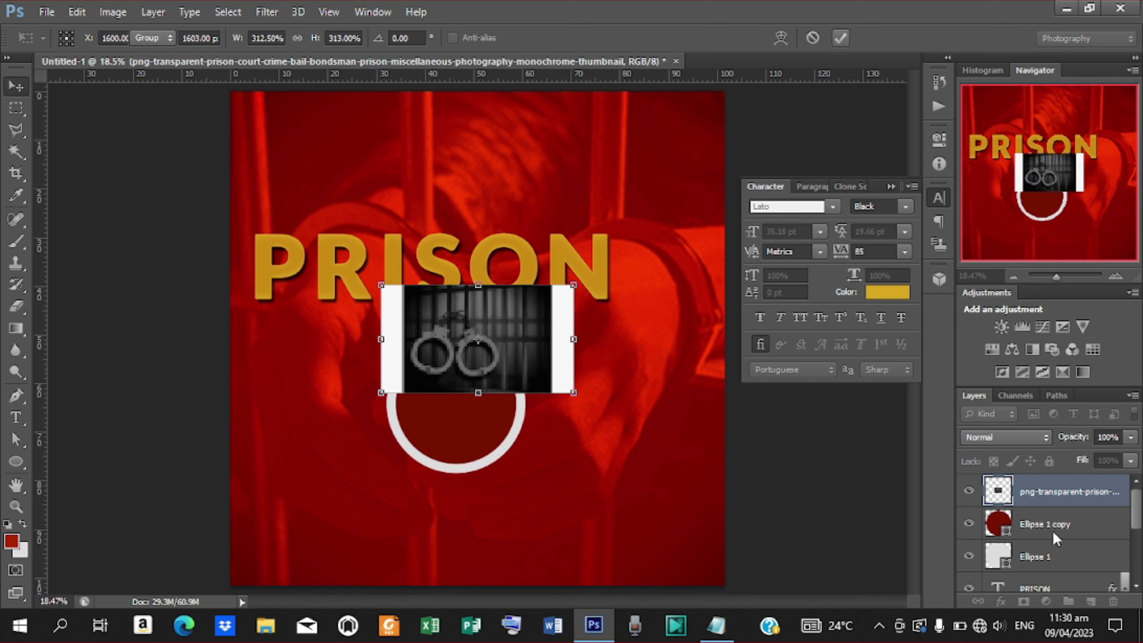
Step: Align the handcuffs image and both circles on their horizontal and vertical centres
left_click(1033, 561, "shift")
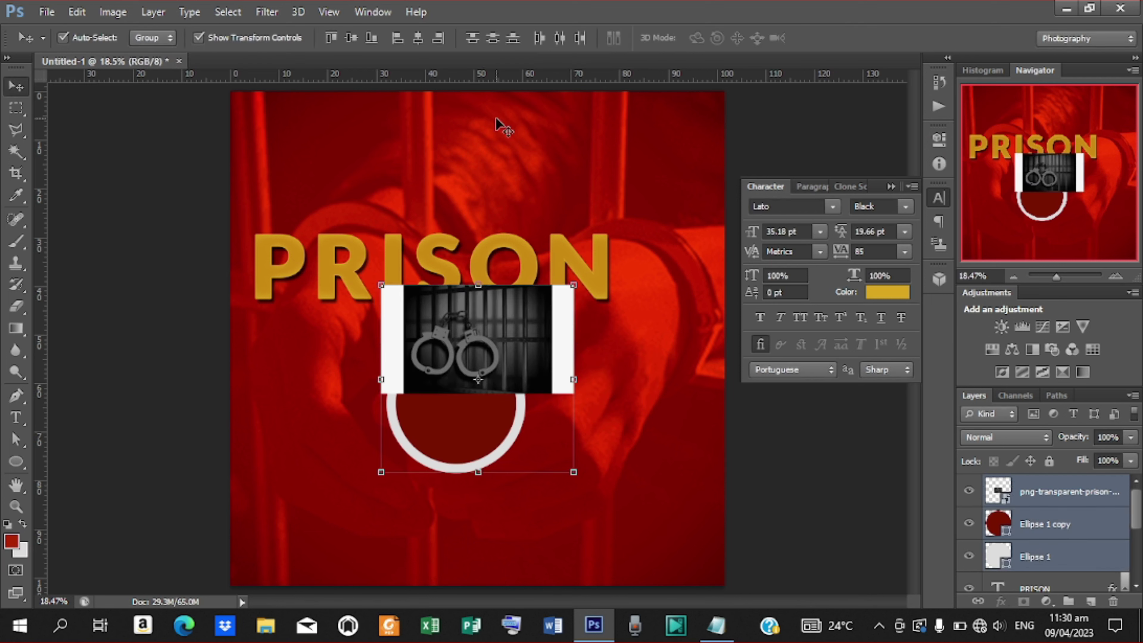
left_click(419, 38)
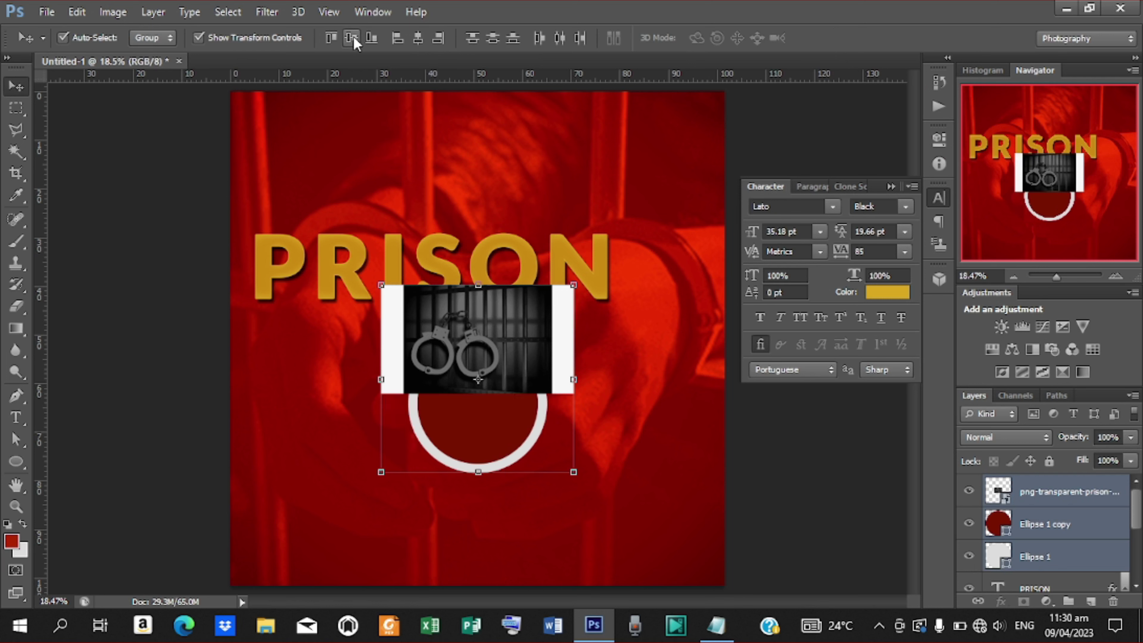
left_click(352, 37)
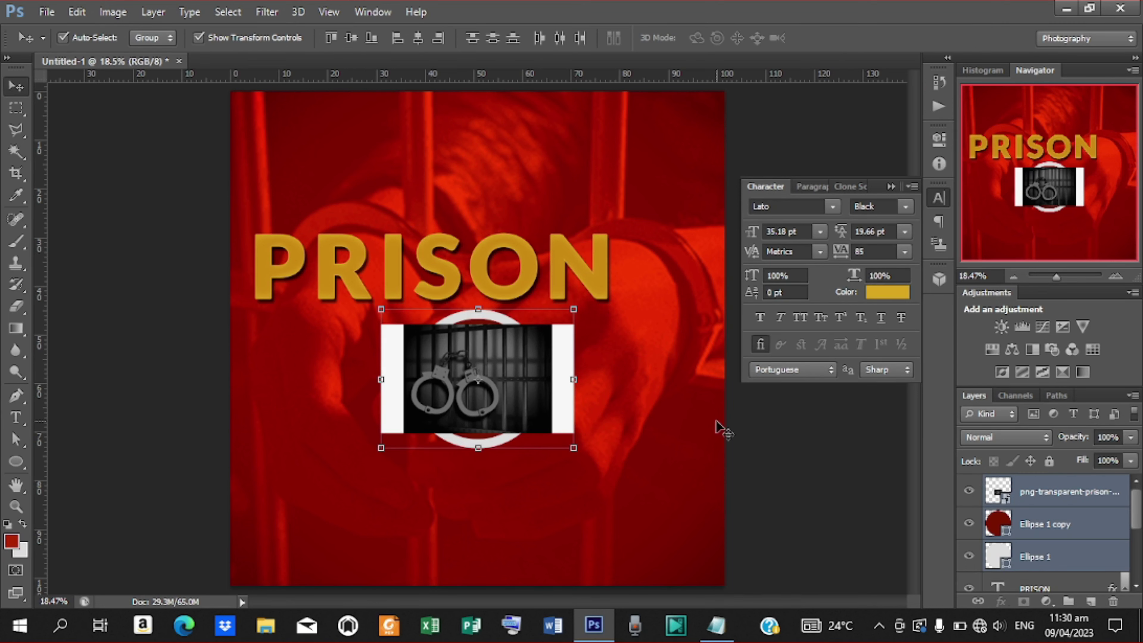
Step: Enlarge the handcuffs image to about 362% and shift it so the handcuffs lie over the circle
left_click(1057, 505)
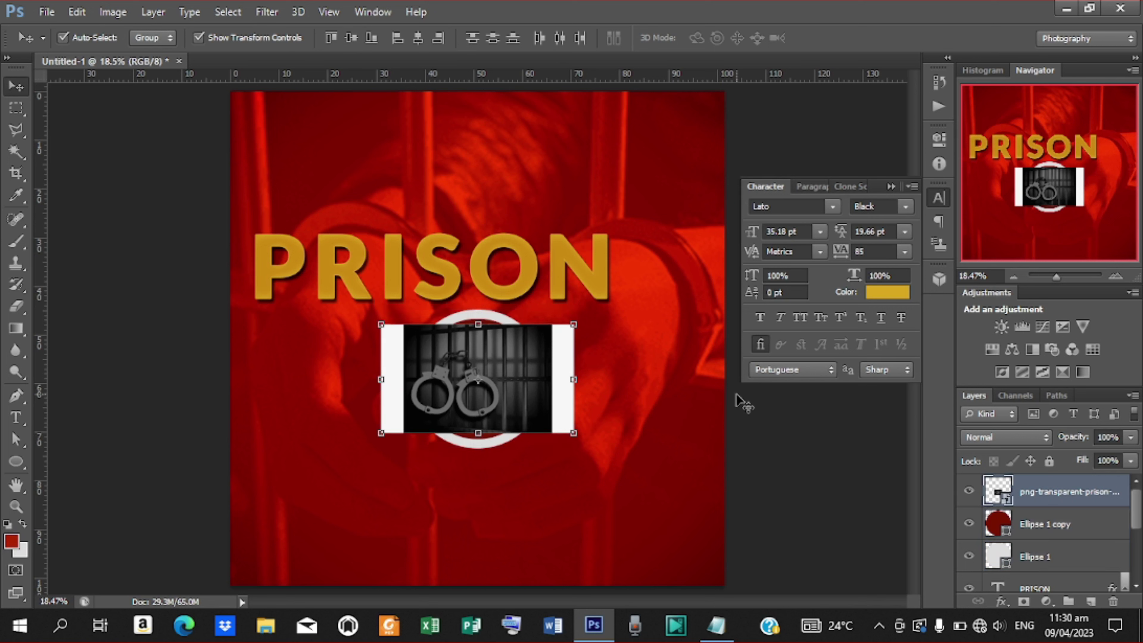
left_click_drag(573, 434, 589, 442)
left_click_drag(473, 406, 503, 402)
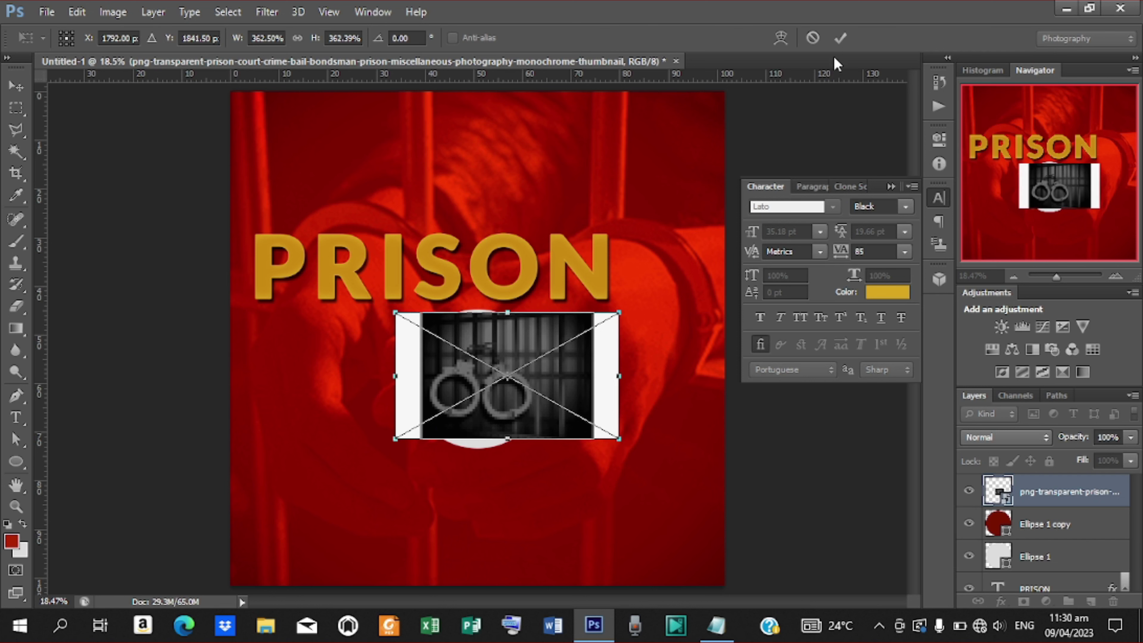
left_click(841, 38)
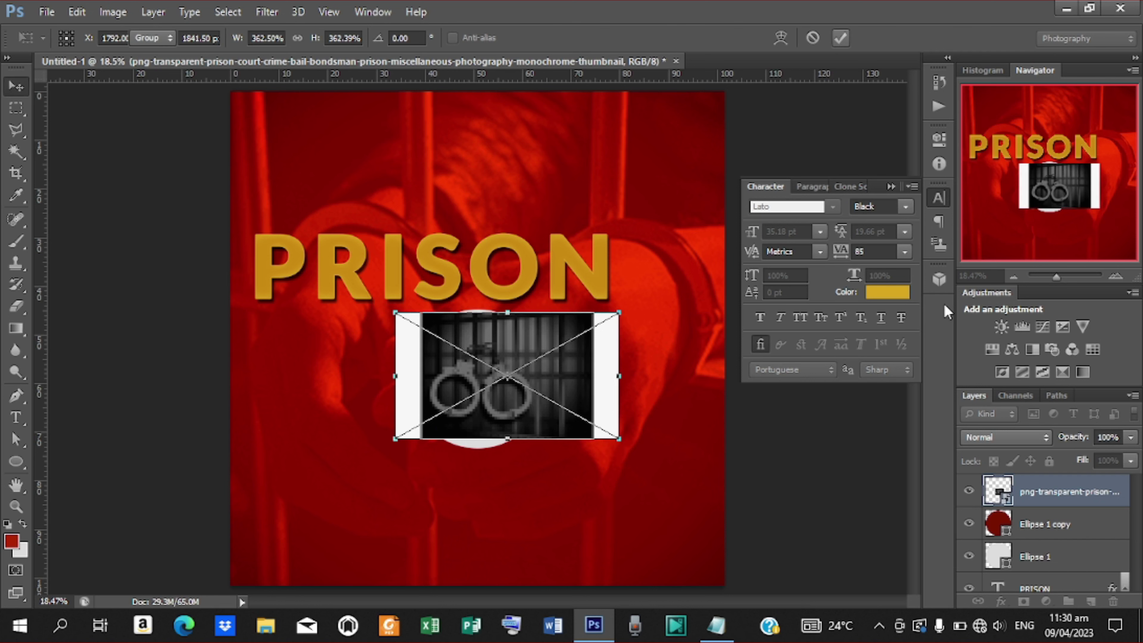
Step: Clip the handcuffs image to the dark red circle and nudge it left until it fills the circle
right_click(1058, 493)
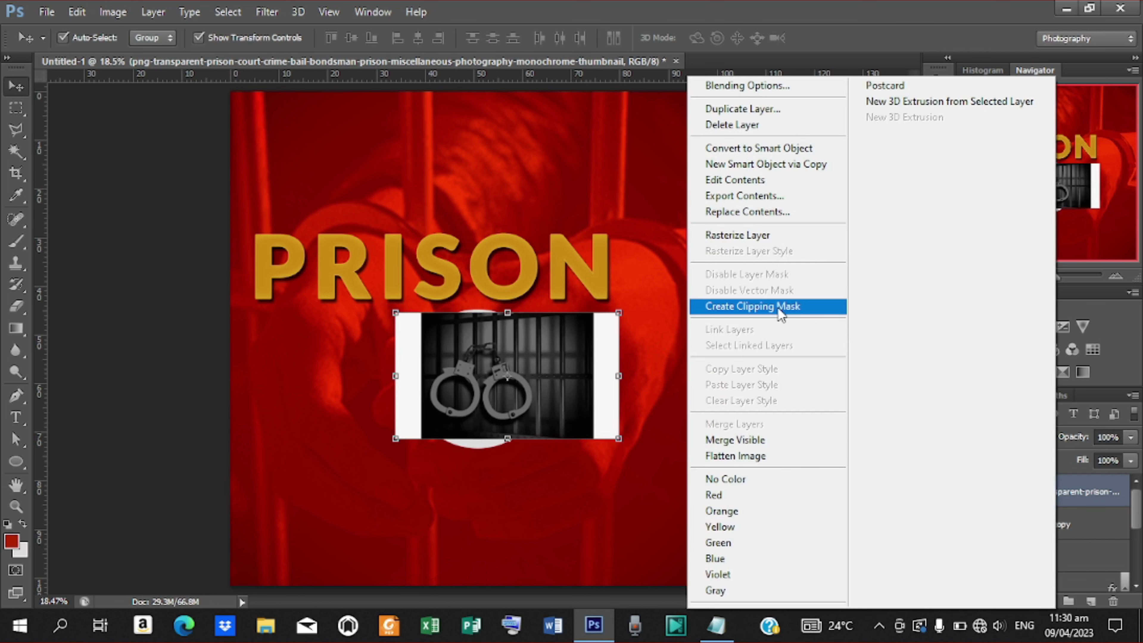
left_click(781, 311)
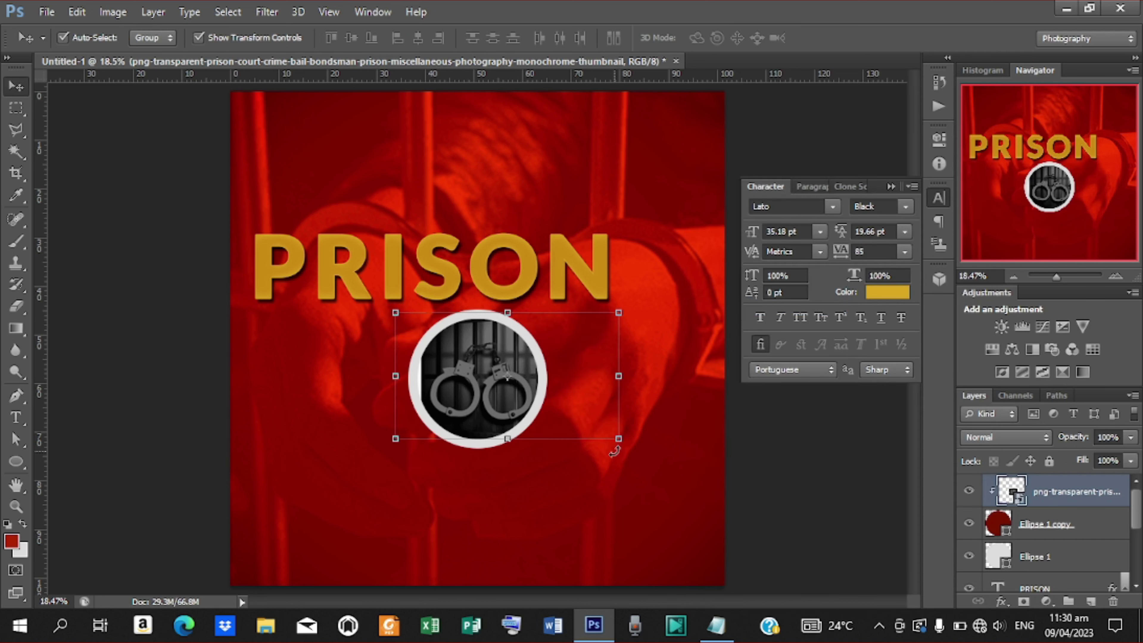
key("Left")
key("Left")
key("Left")
key("Left")
key("Left")
key("Left")
key("Left")
key("Left")
key("Left")
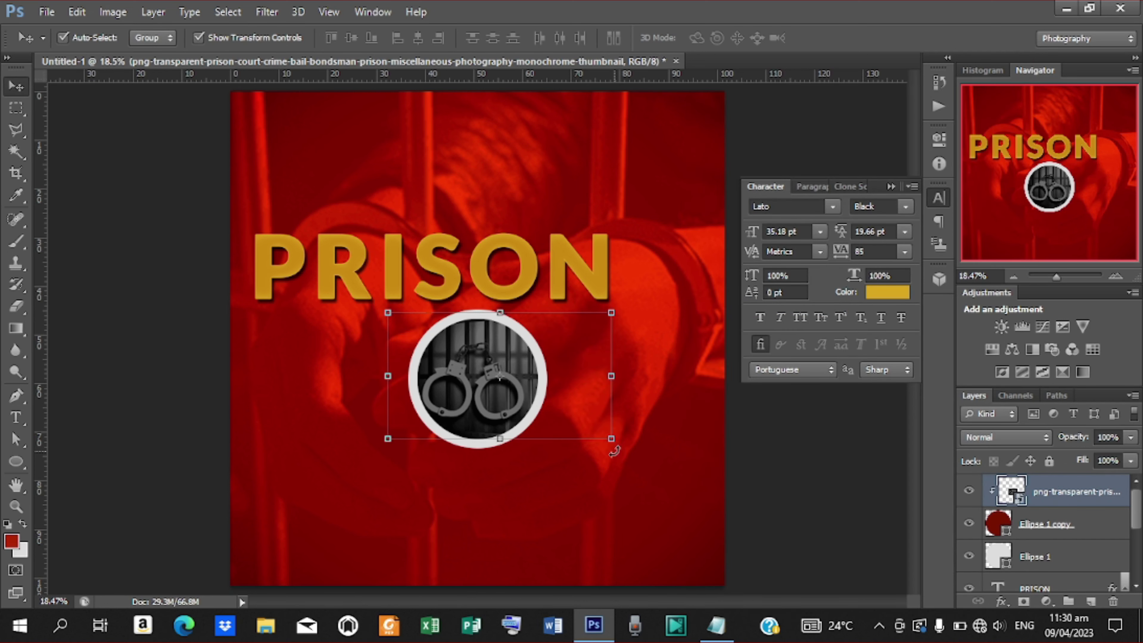
key("Up")
key("Up")
key("Up")
key("Up")
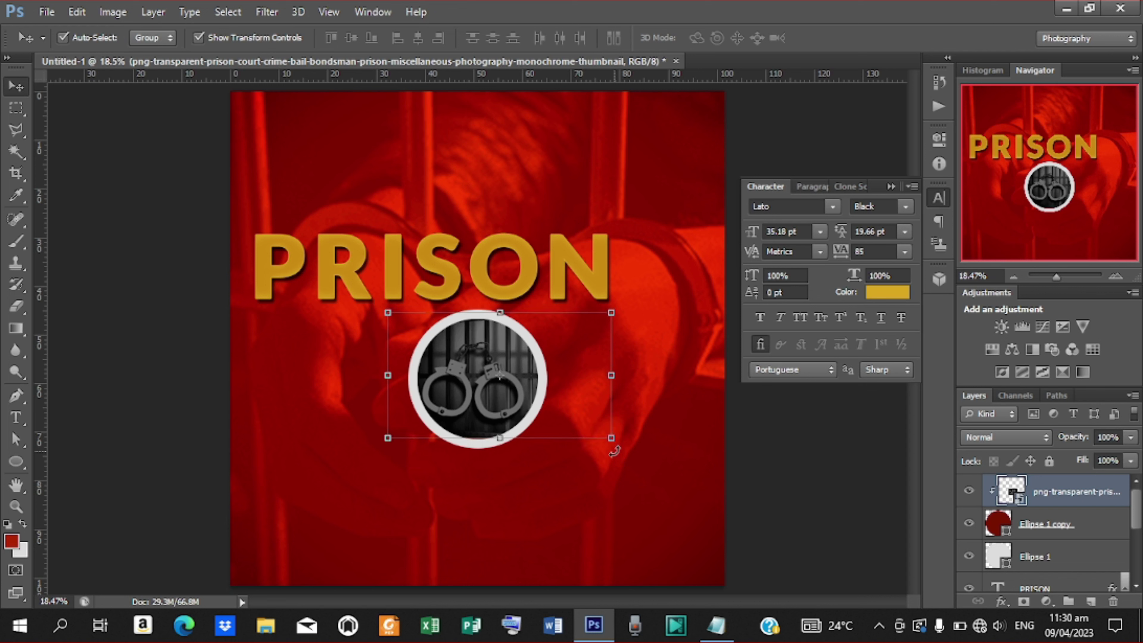
key("Down")
key("Down")
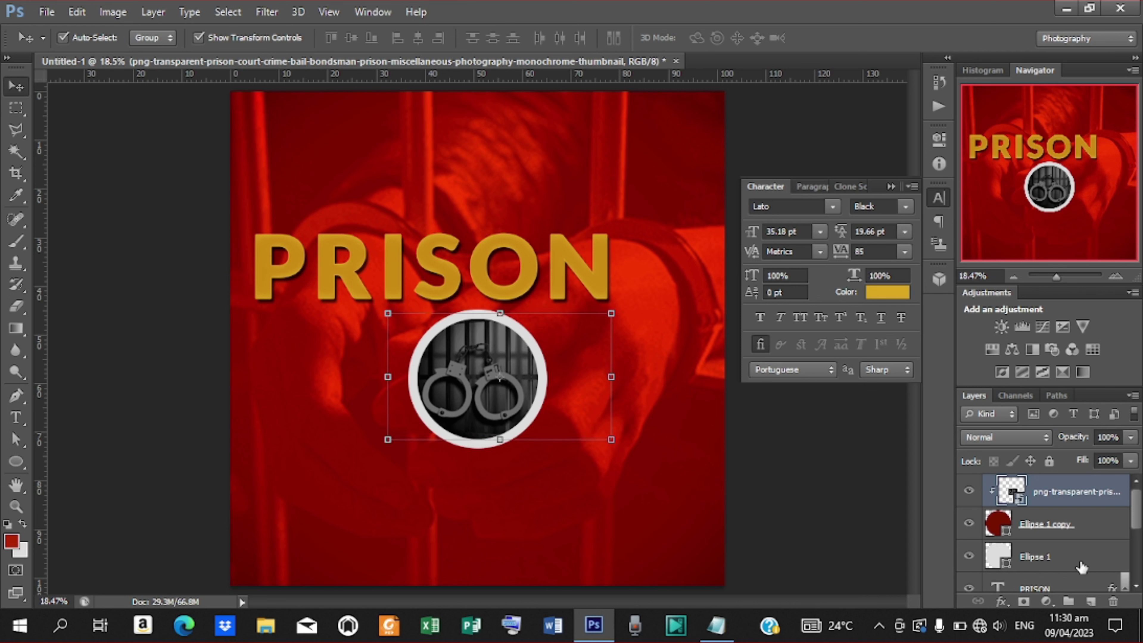
Step: Scale the handcuffs image and both circles together to about 52% and position them over the O of PRISON
left_click(1036, 557, "shift")
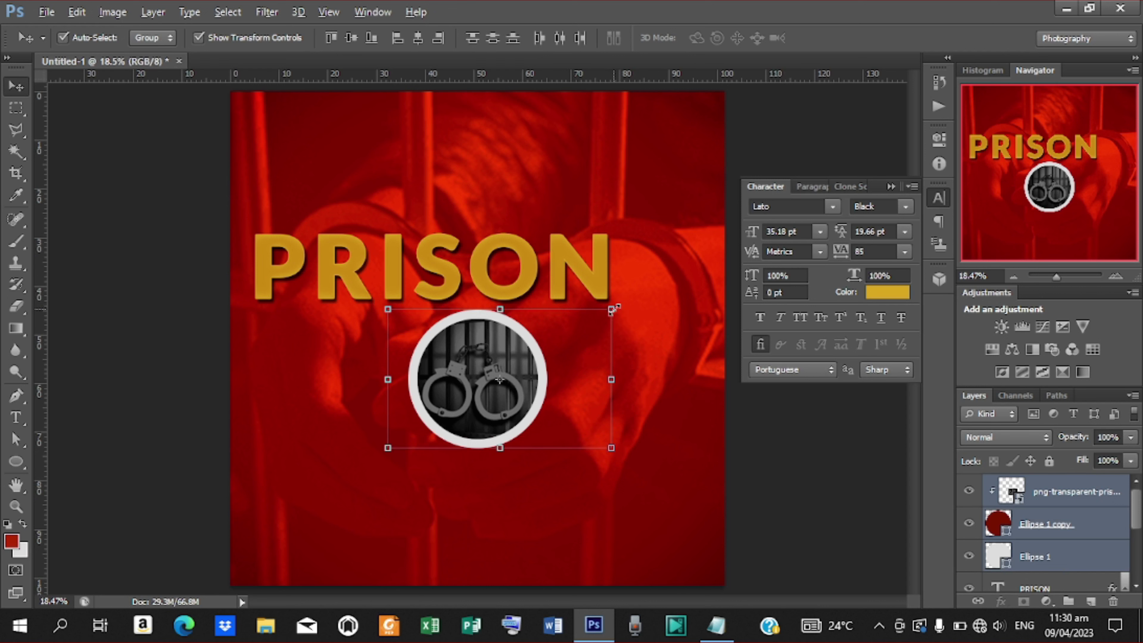
left_click_drag(613, 309, 560, 339)
left_click_drag(503, 364, 519, 248)
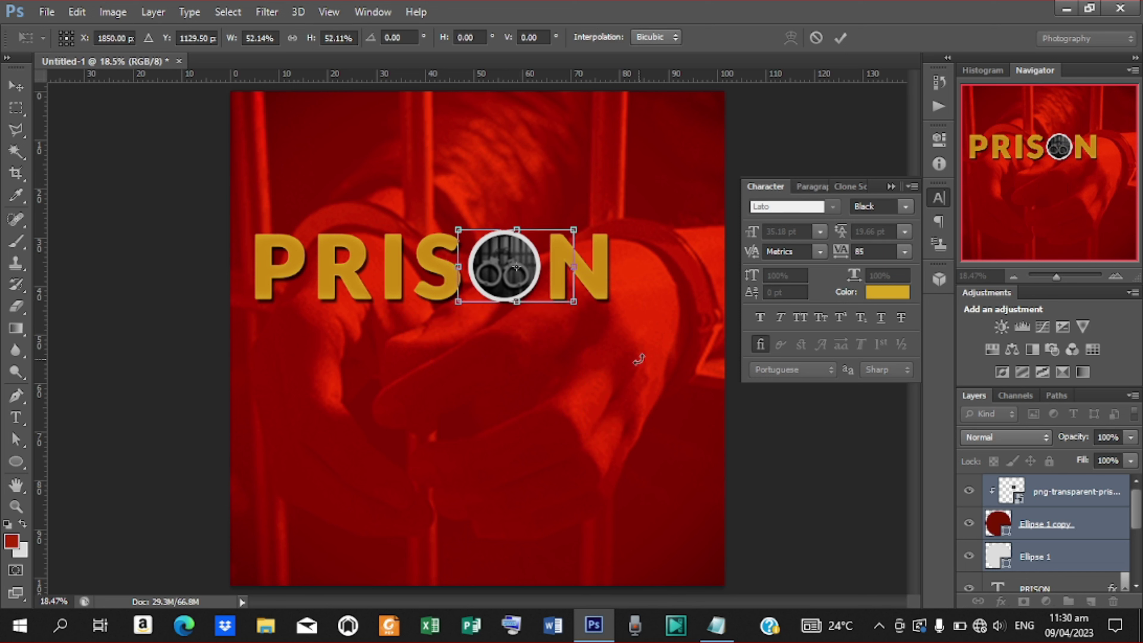
key("Down")
key("Down")
key("Down")
key("Down")
key("Down")
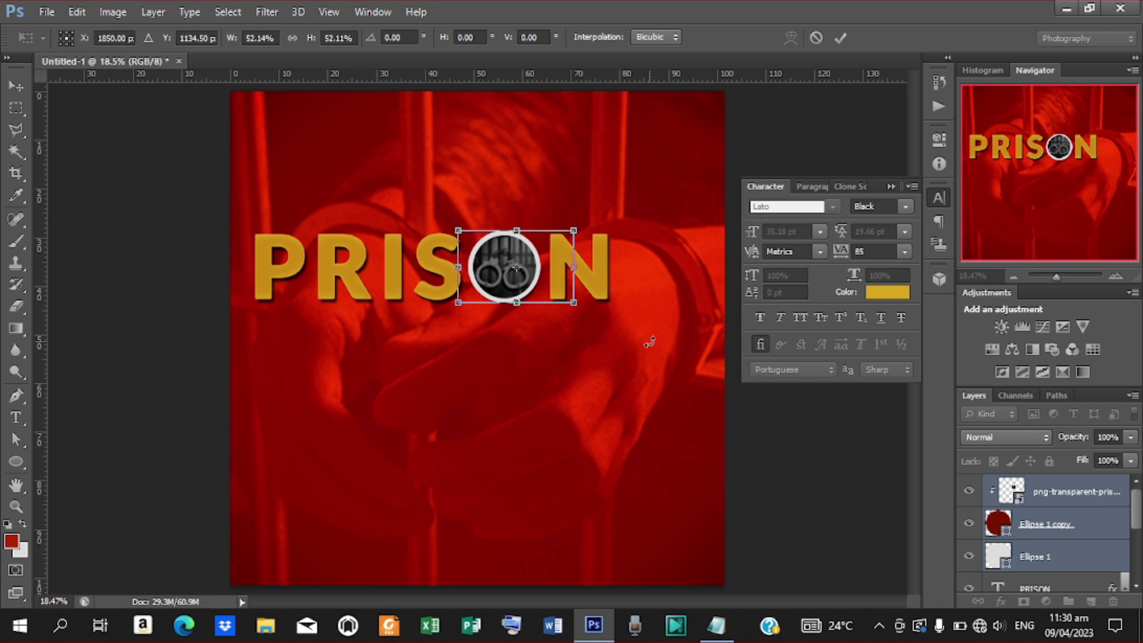
left_click(841, 38)
left_click(799, 410)
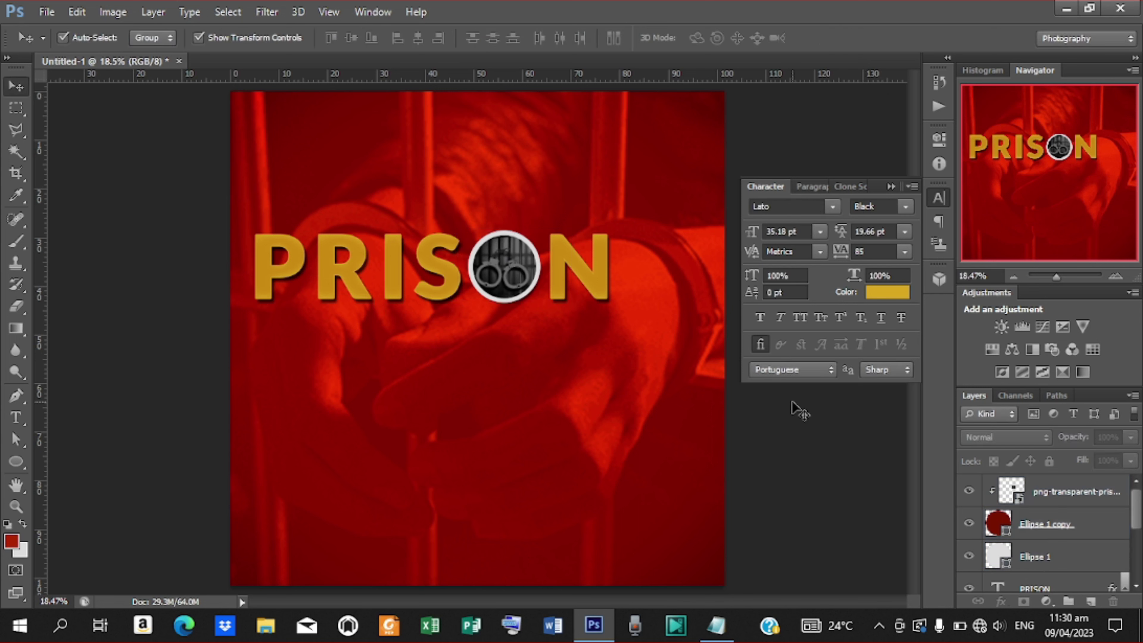
Step: Group the handcuffs image, both circles and the PRISON text layer, and name the group PRISON
left_click(1064, 491)
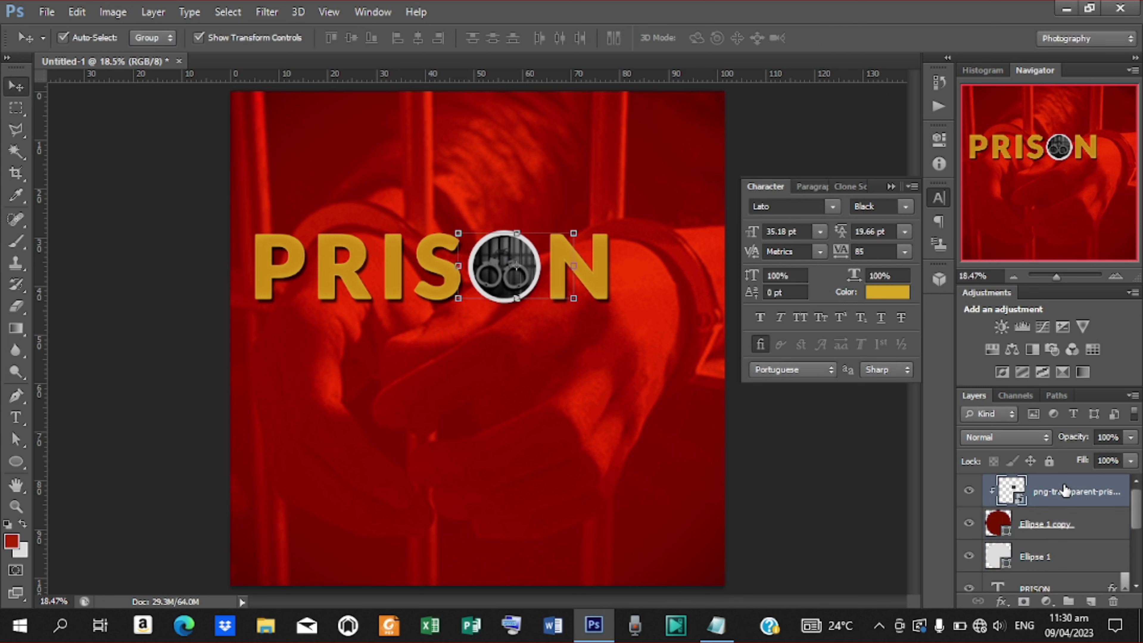
left_click(1036, 588, "shift")
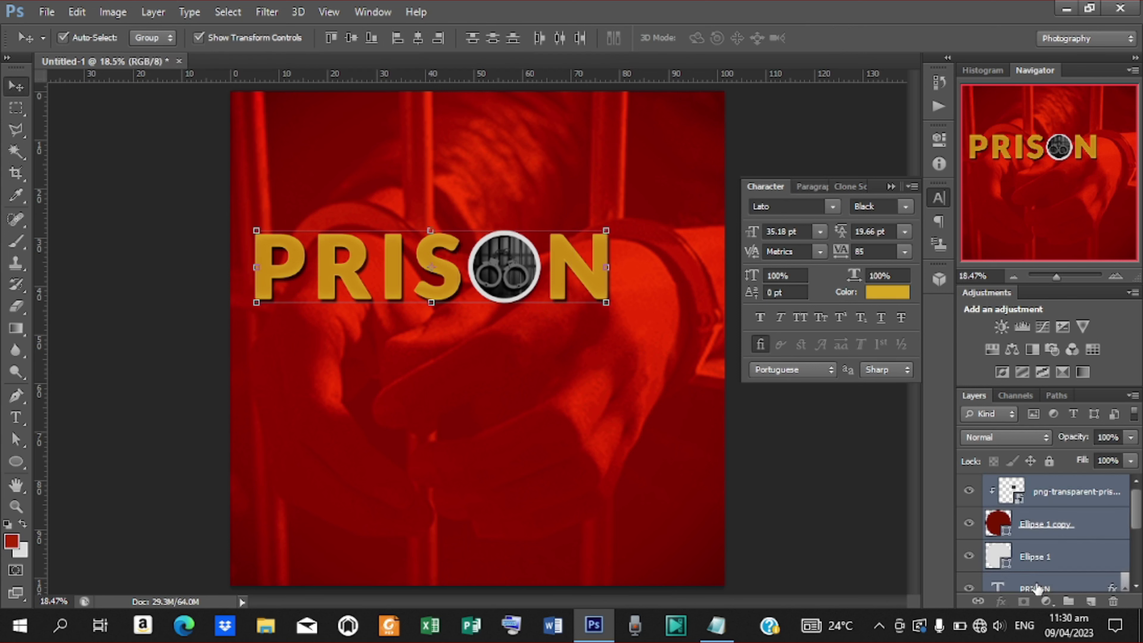
key("ctrl+g")
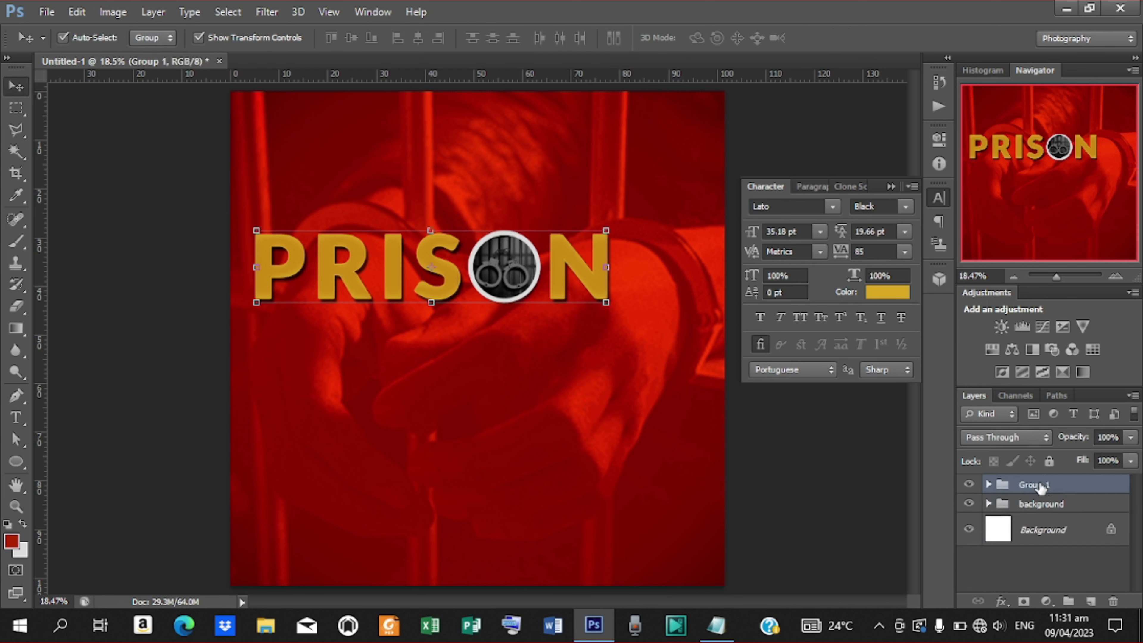
double_click(1040, 488)
type("PRISON")
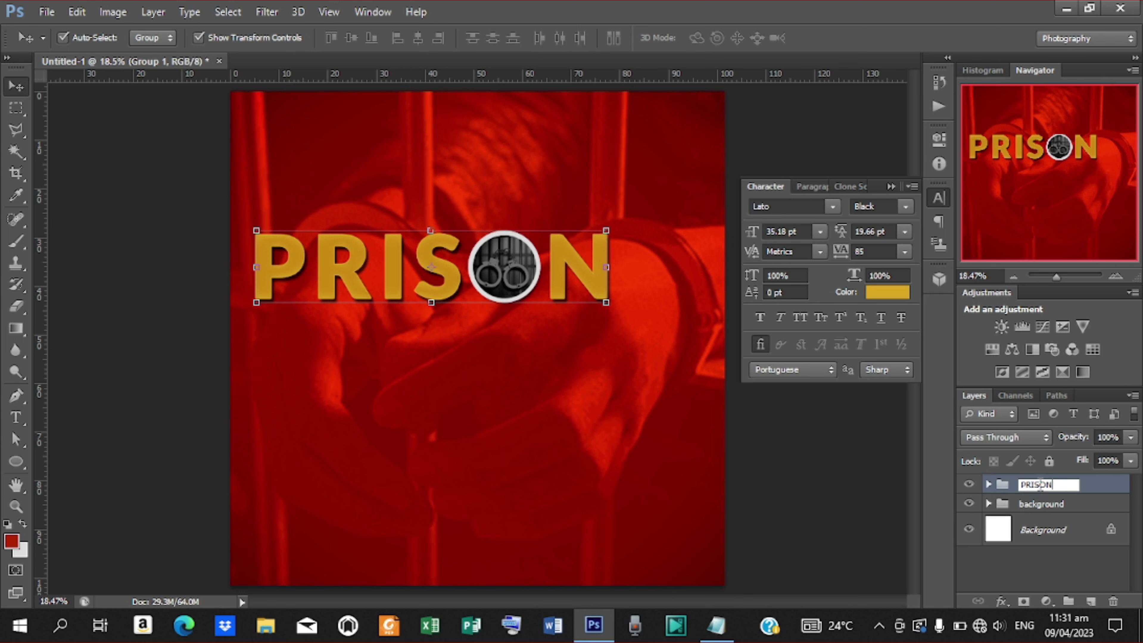
key("Return")
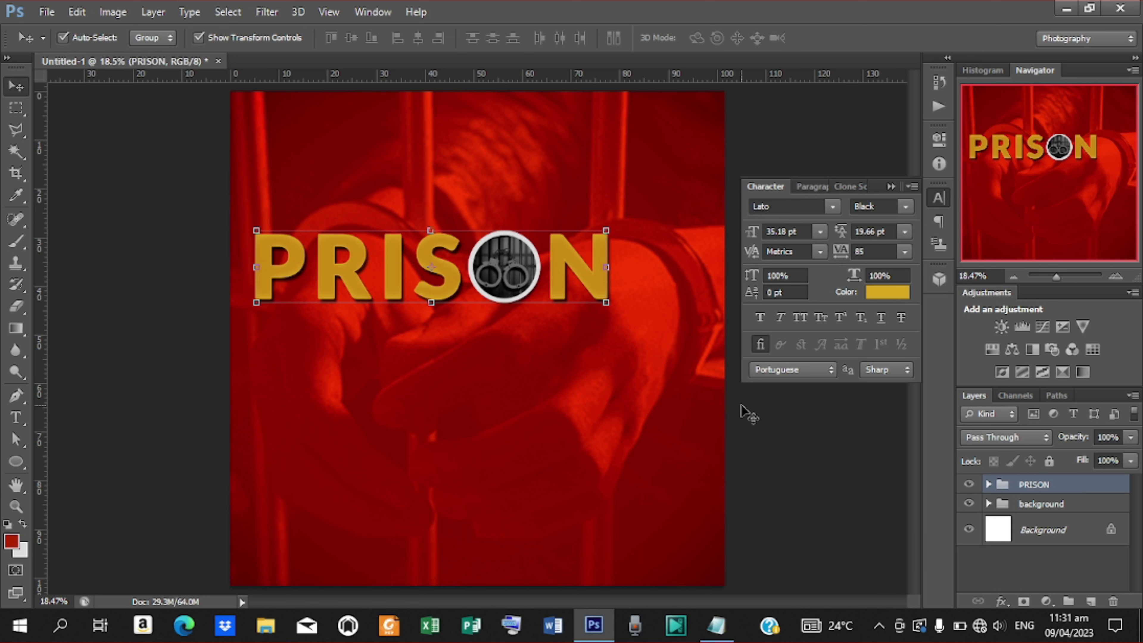
left_click(815, 468)
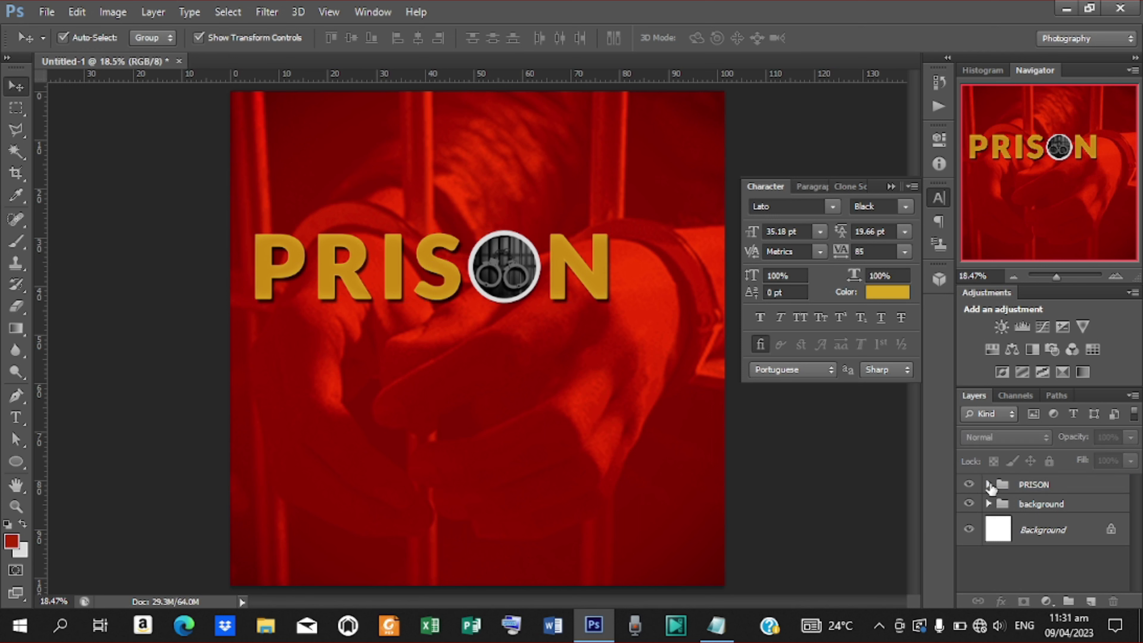
left_click(990, 485)
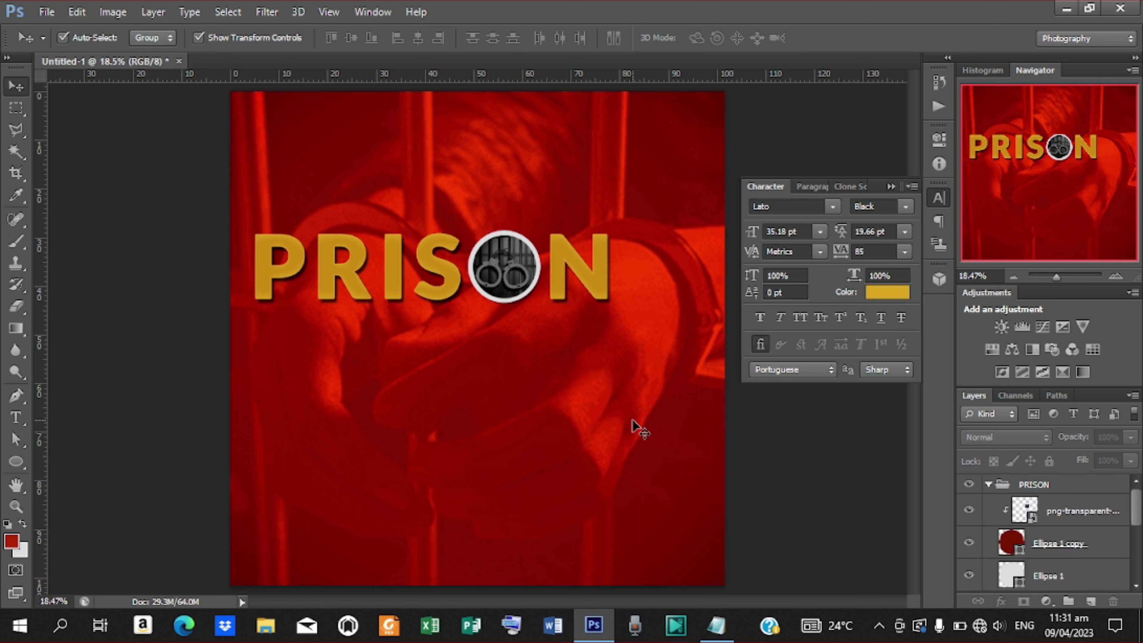
left_click(990, 485)
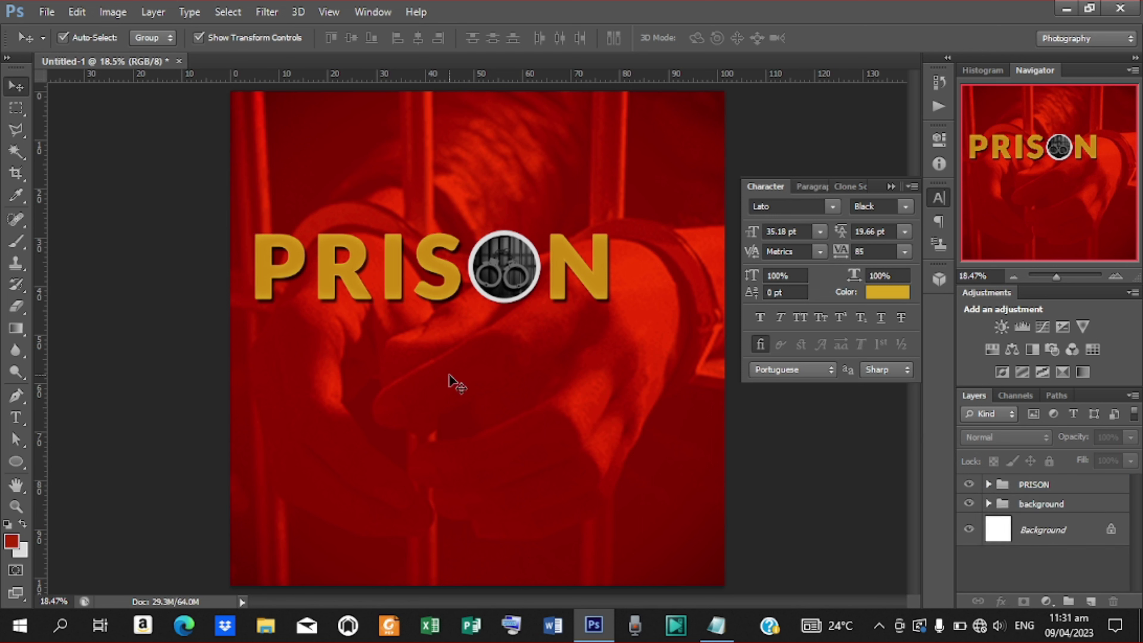
Step: Add the text VISITATION below the PRISON title and set its font size to 69.18 pt
key("t")
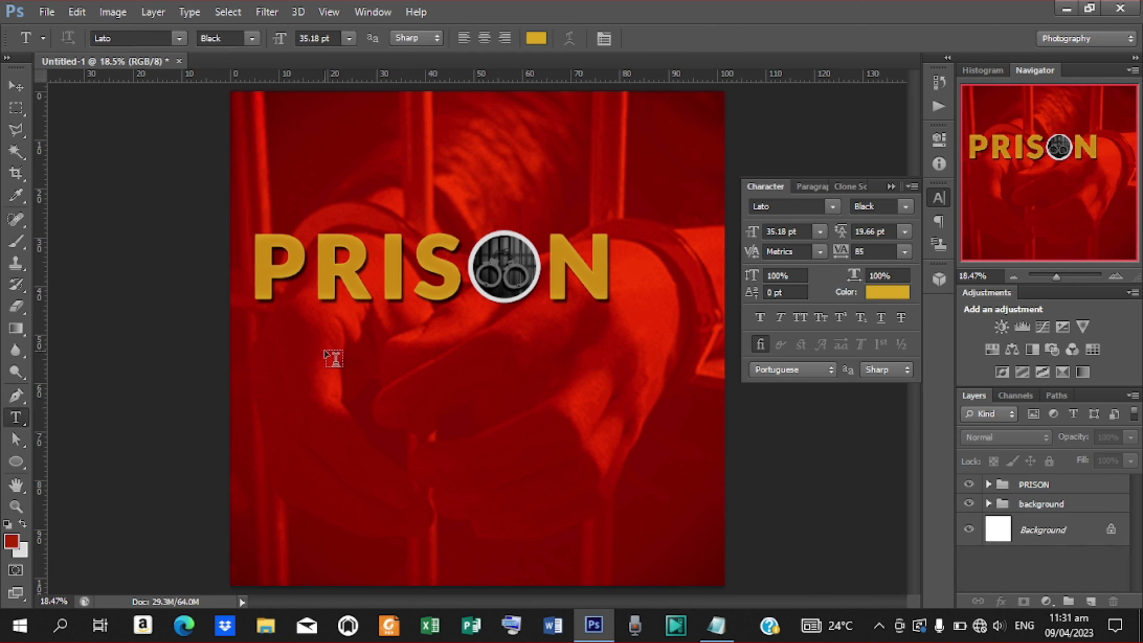
left_click(326, 348)
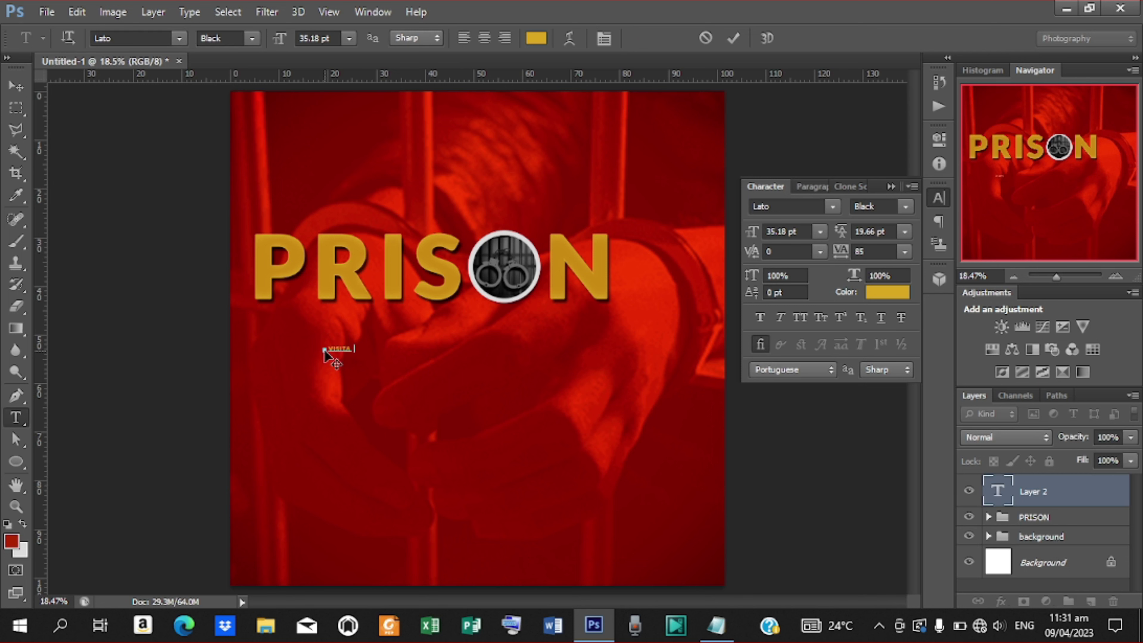
type("VISITATION")
left_click(733, 38)
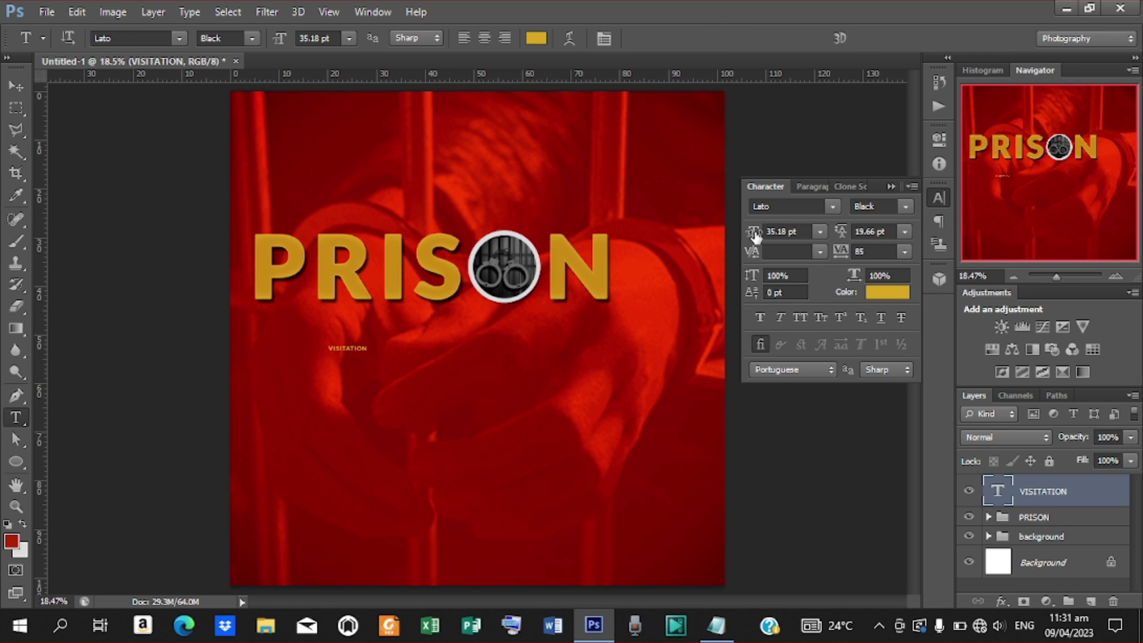
left_click_drag(754, 233, 777, 233)
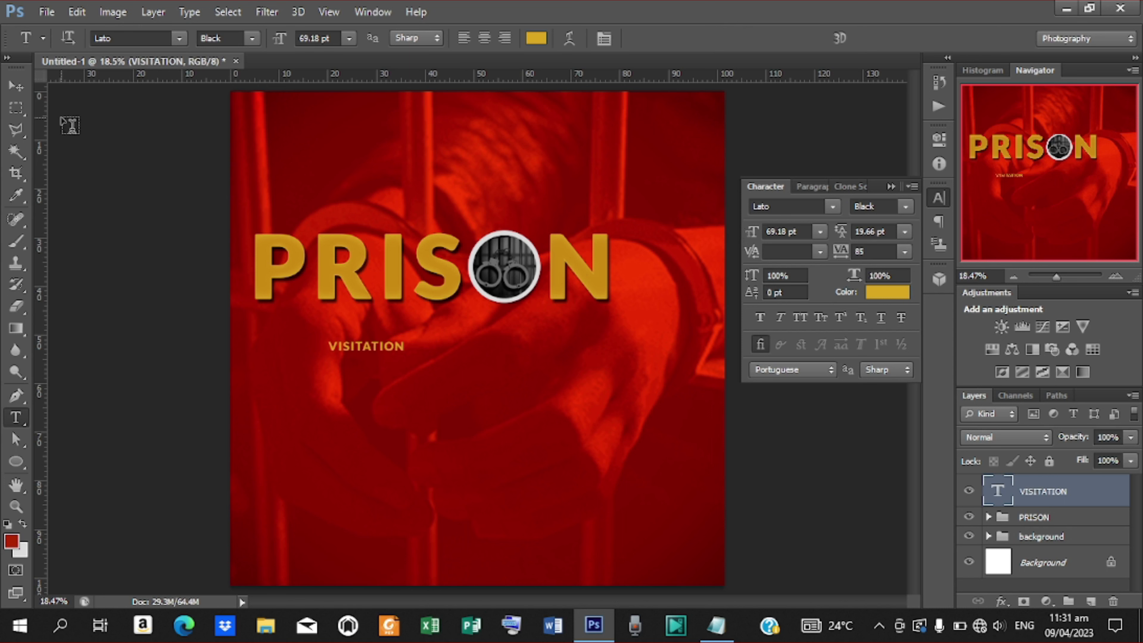
Step: Scale the VISITATION text to about 572% width and 681% height and align it with the P directly below PRISON
left_click(15, 86)
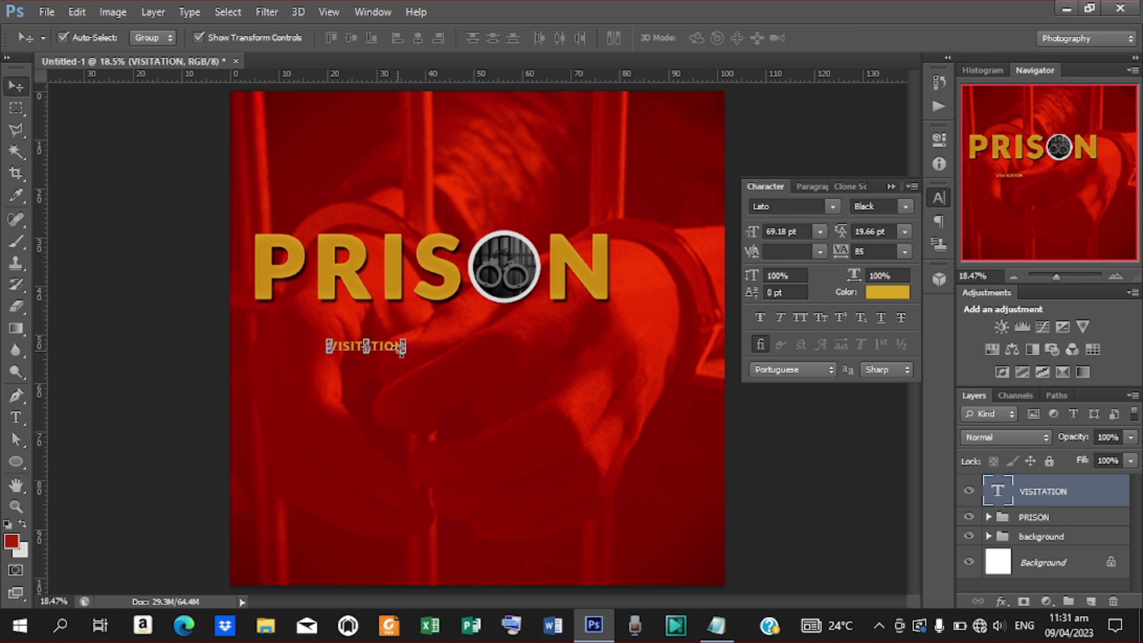
left_click_drag(407, 355, 575, 429)
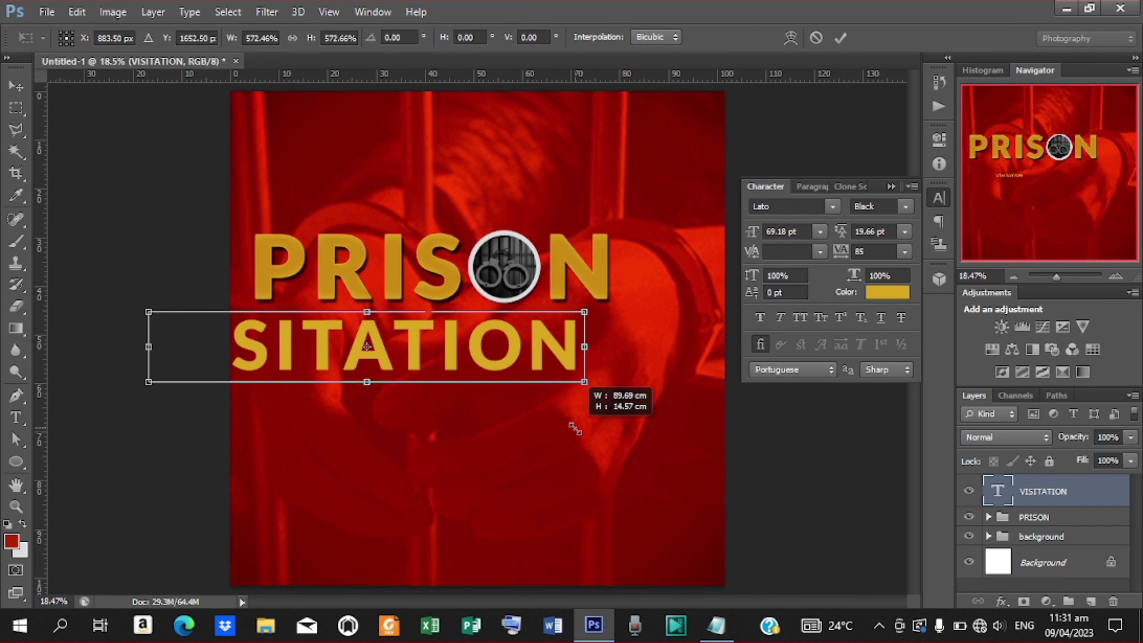
left_click_drag(492, 368, 596, 349)
key("Right")
key("Right")
key("Right")
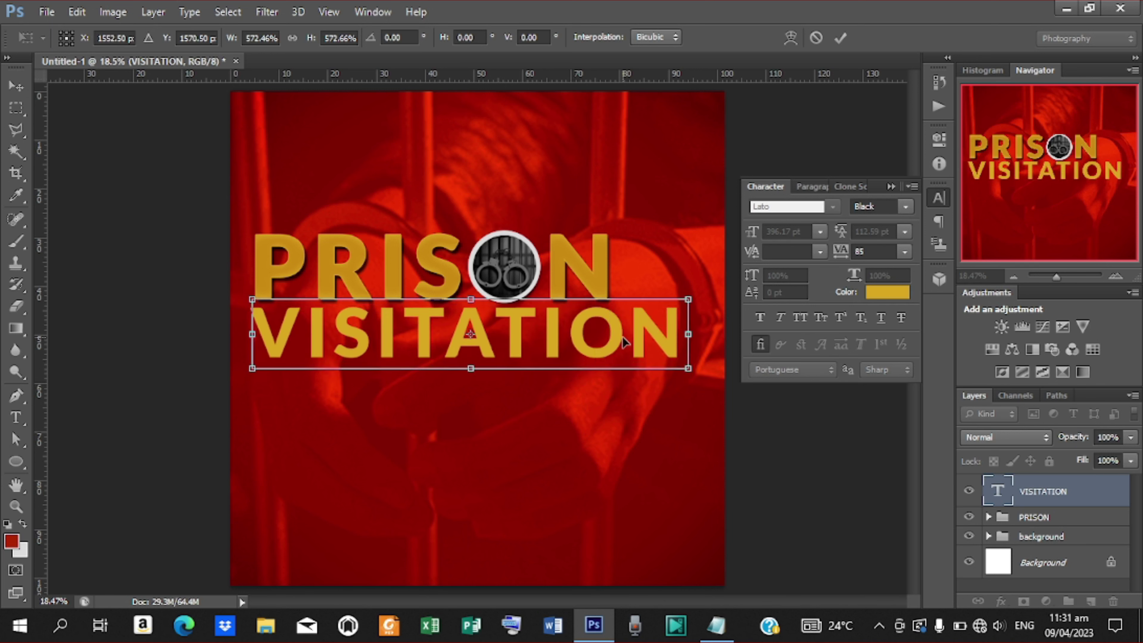
key("Right")
key("Right")
key("Right")
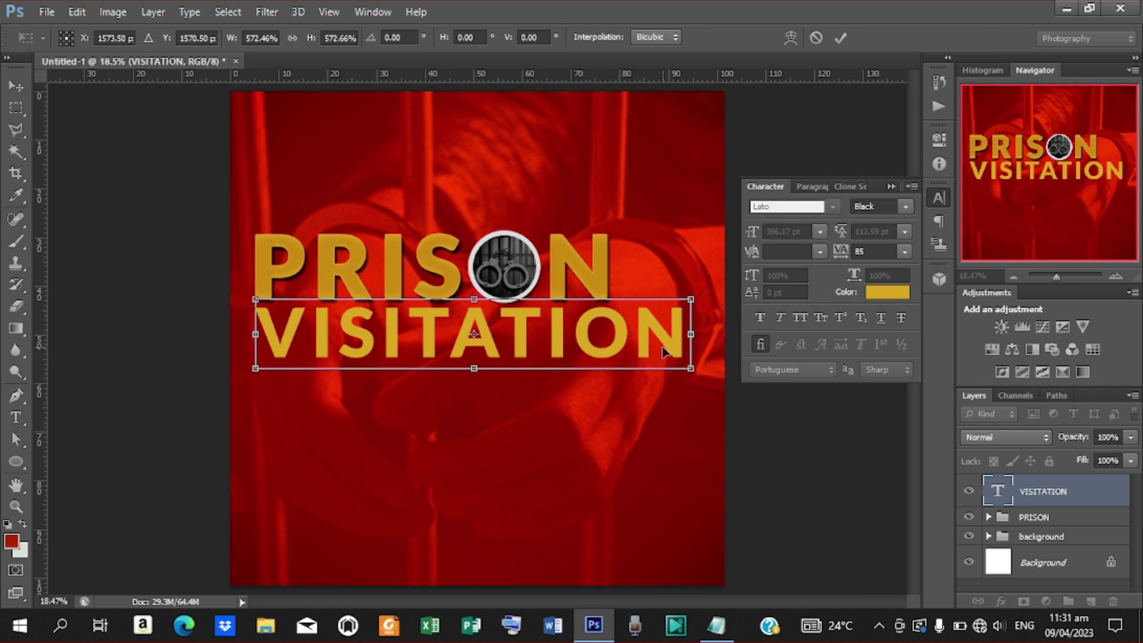
left_click_drag(474, 367, 475, 382)
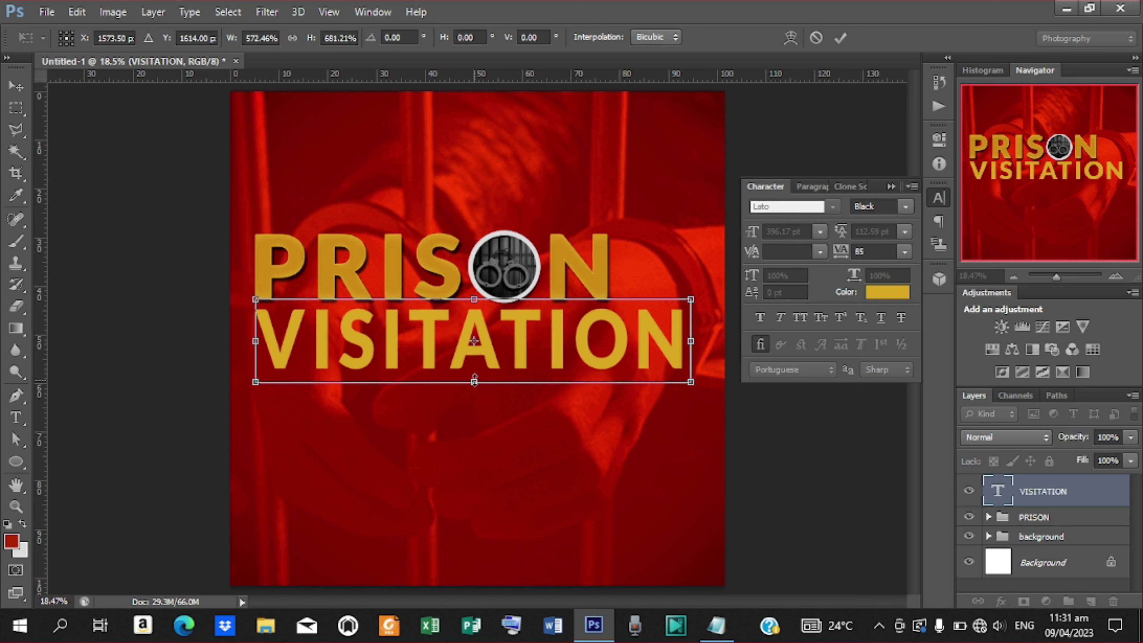
left_click(841, 38)
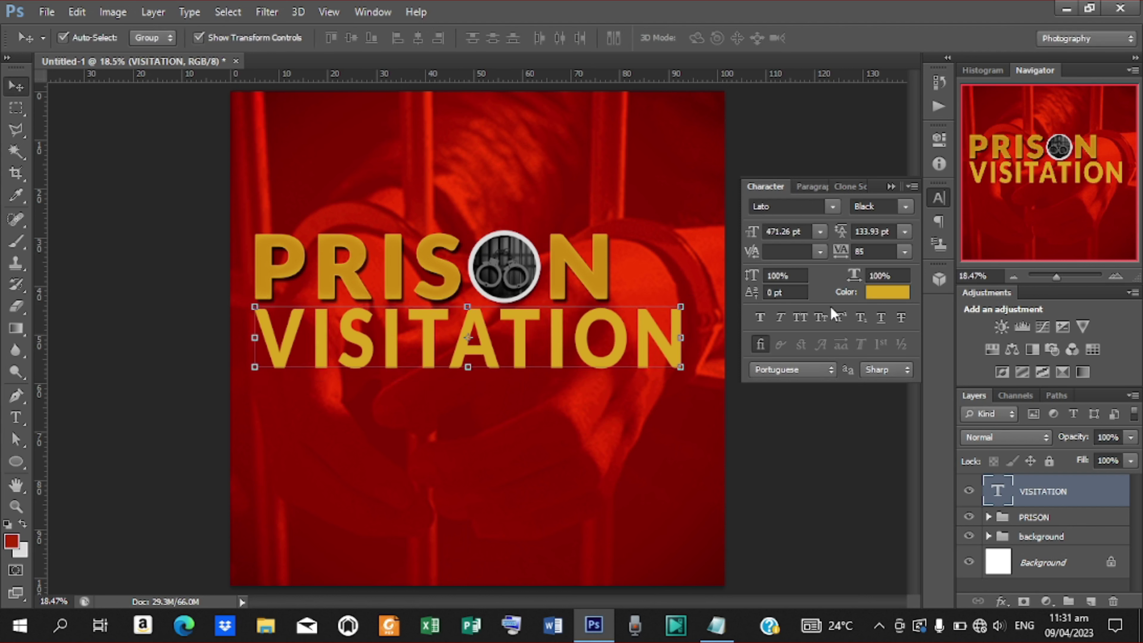
Step: Add a drop shadow to the VISITATION text with distance 16 px, spread 40% and size 18 px
left_click(1003, 603)
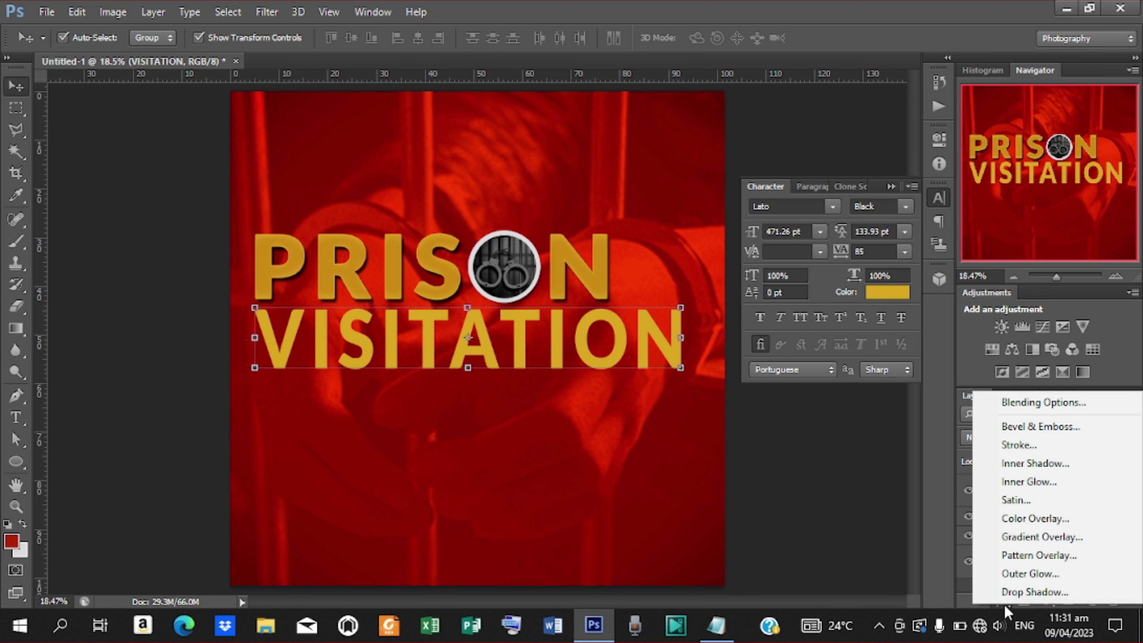
left_click(1024, 592)
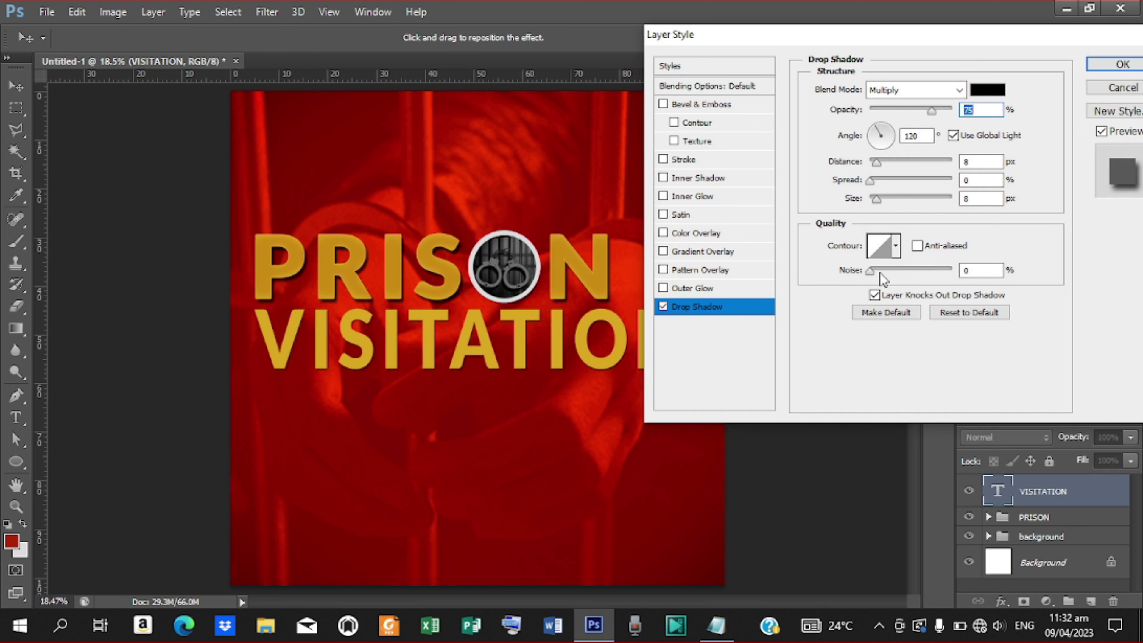
left_click_drag(877, 199, 882, 164)
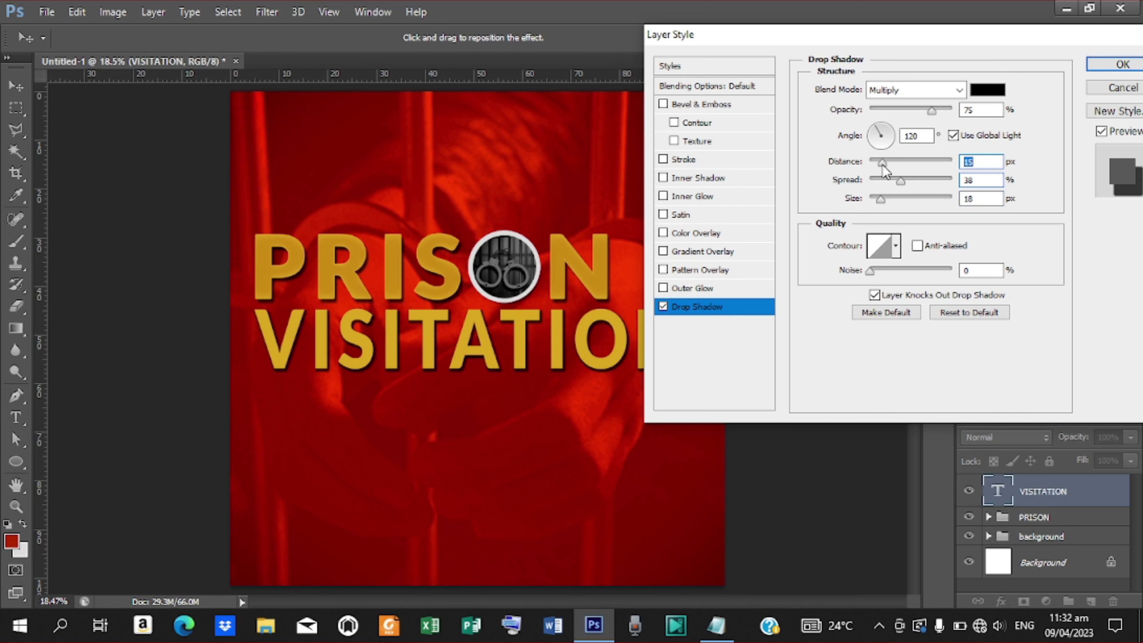
type("16")
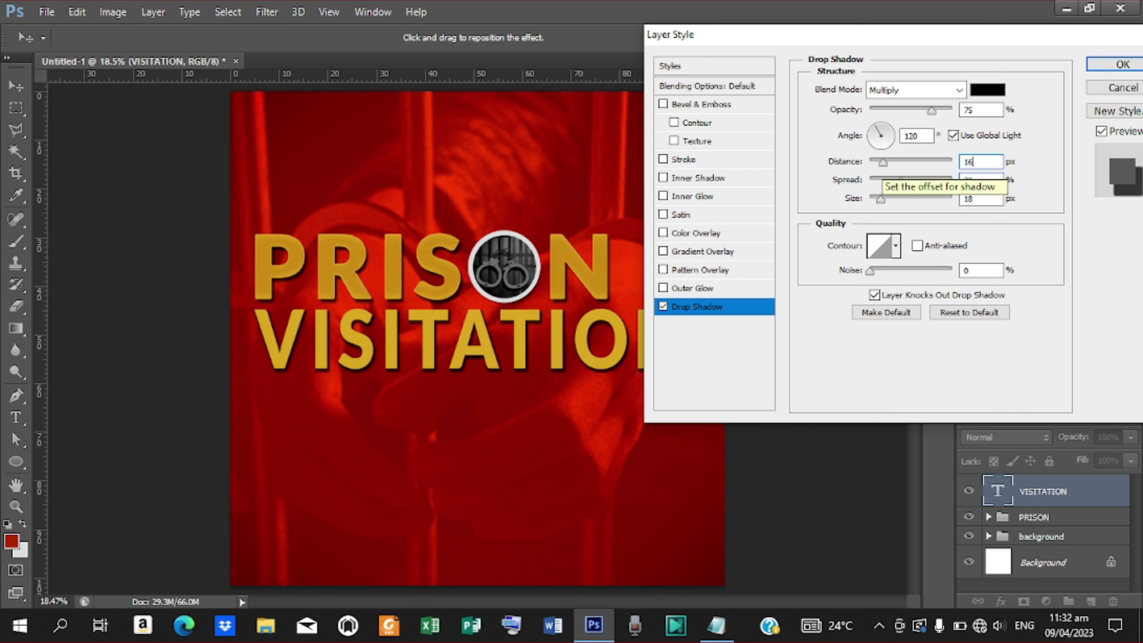
double_click(980, 180)
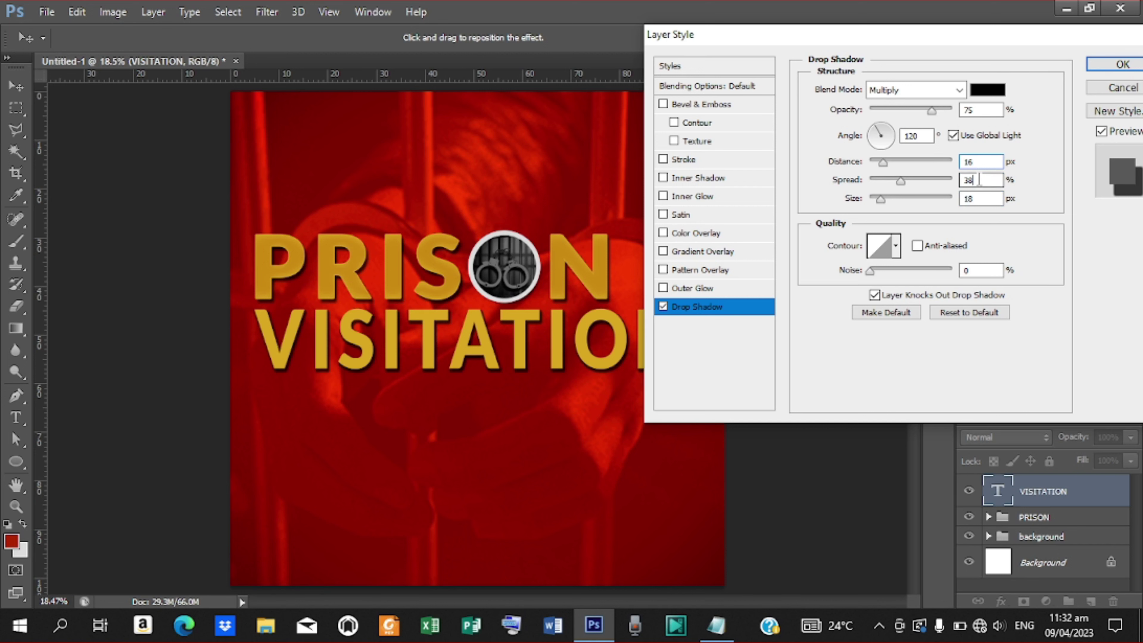
type("40")
Step: Add a Satin effect to VISITATION using the gold ca8812 sampled from PRISON, with an angle of 90°
left_click(695, 215)
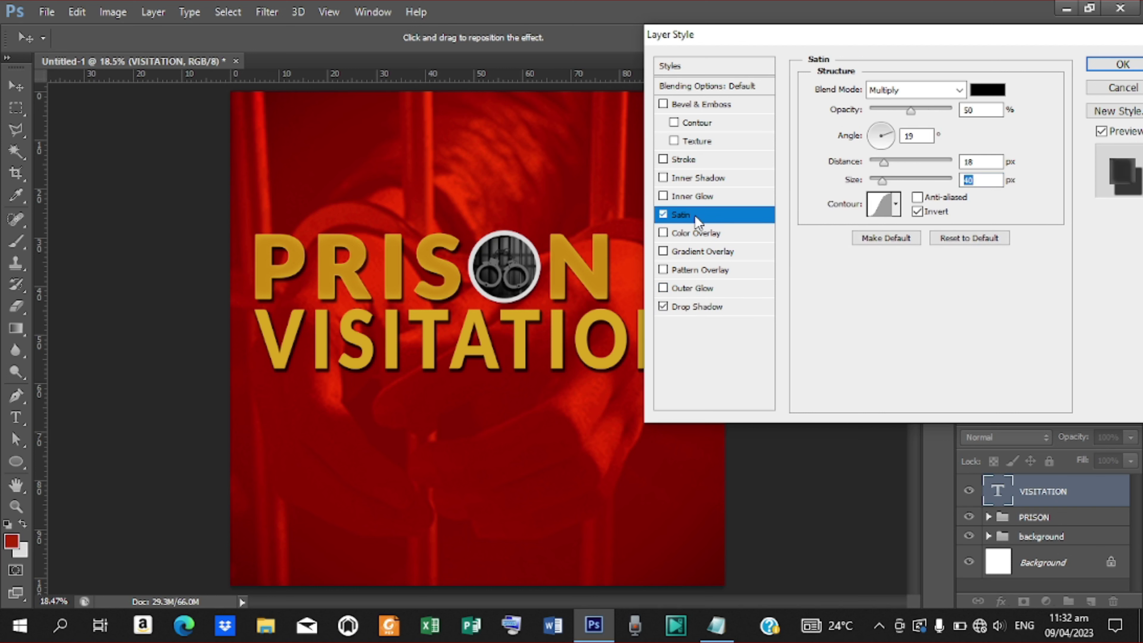
left_click(987, 91)
left_click(431, 260)
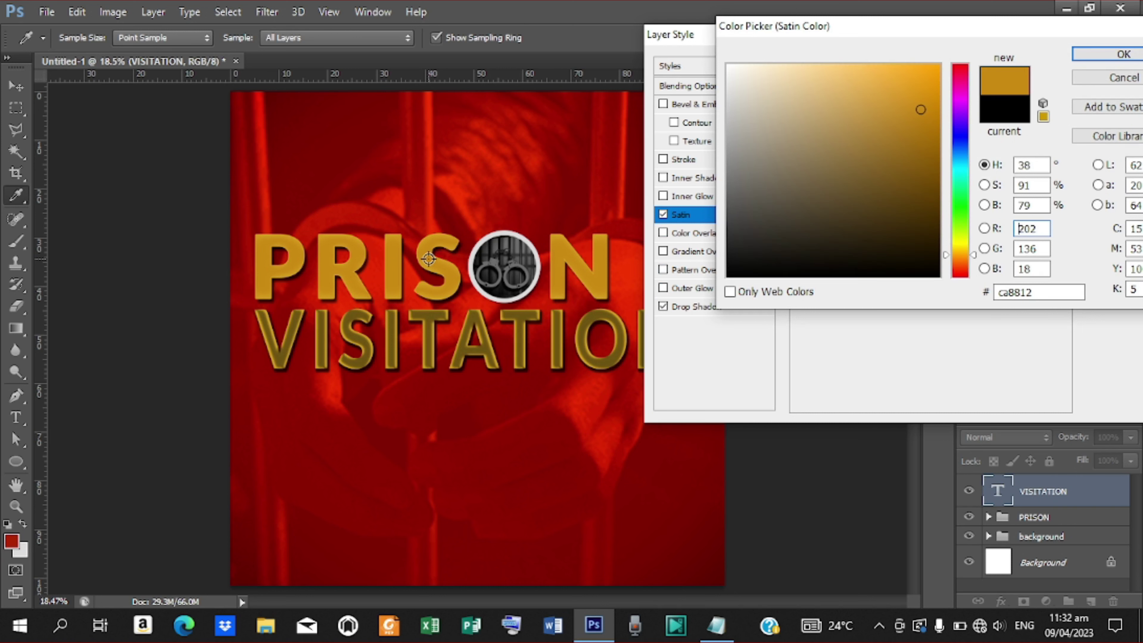
left_click(1099, 58)
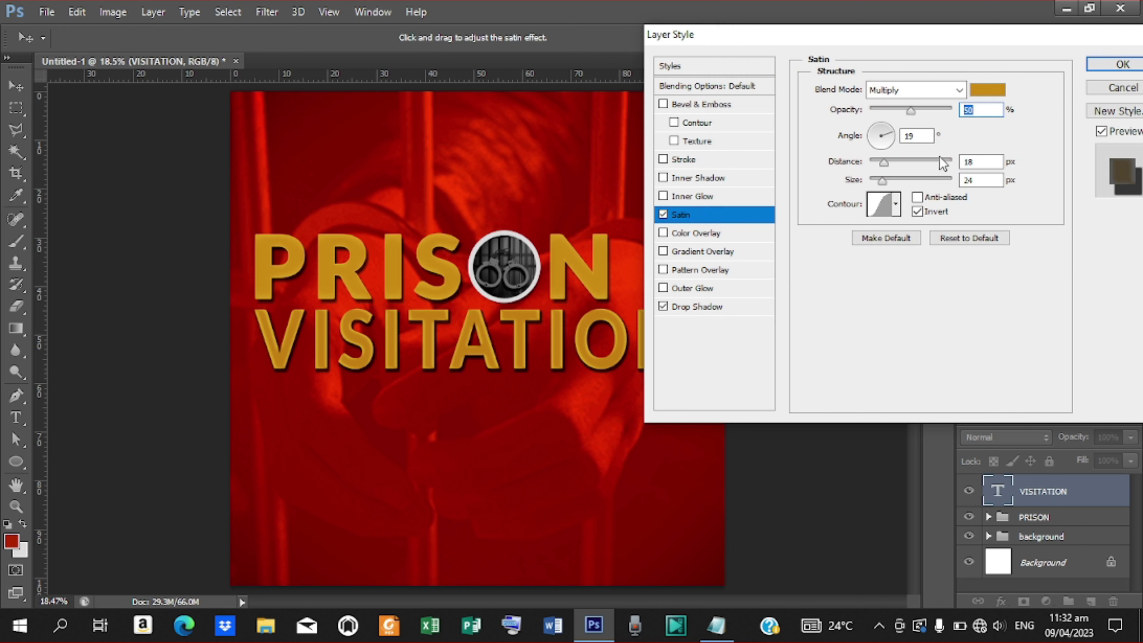
double_click(917, 136)
type("90")
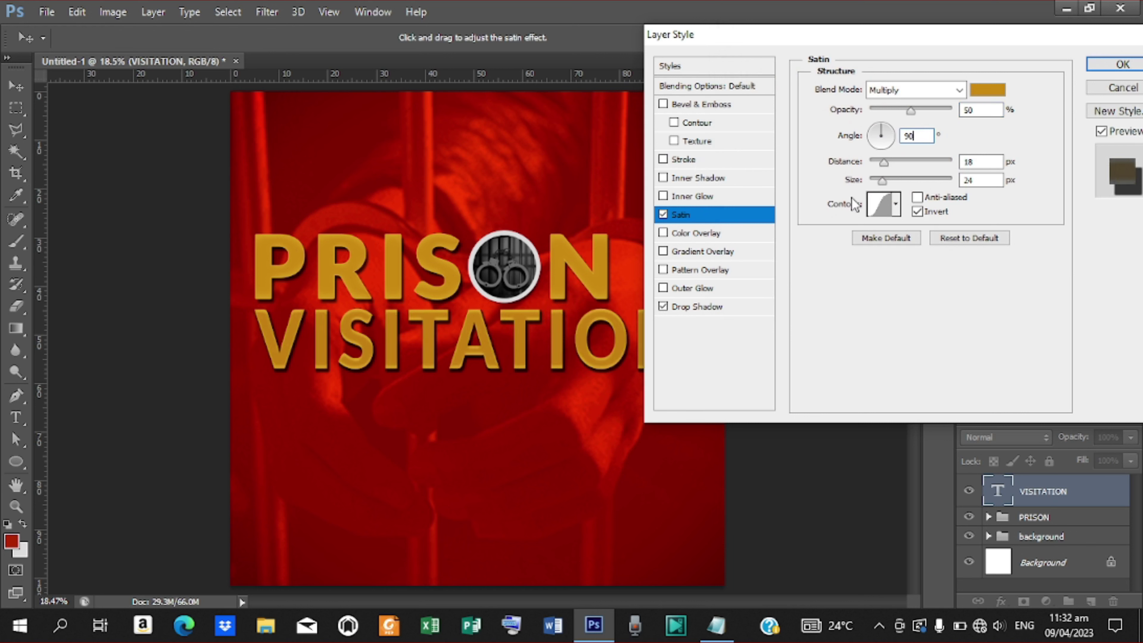
Step: Add a 3 px outside stroke to VISITATION in the gold ca8812 sampled from PRISON and apply the layer style
left_click(689, 161)
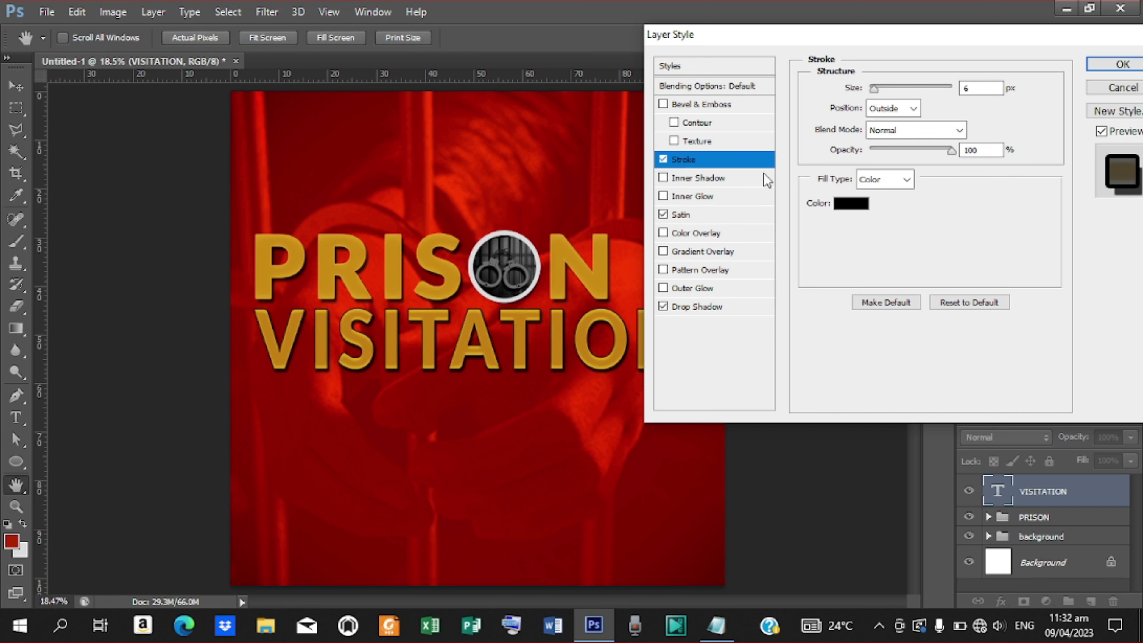
left_click(848, 204)
left_click(562, 254)
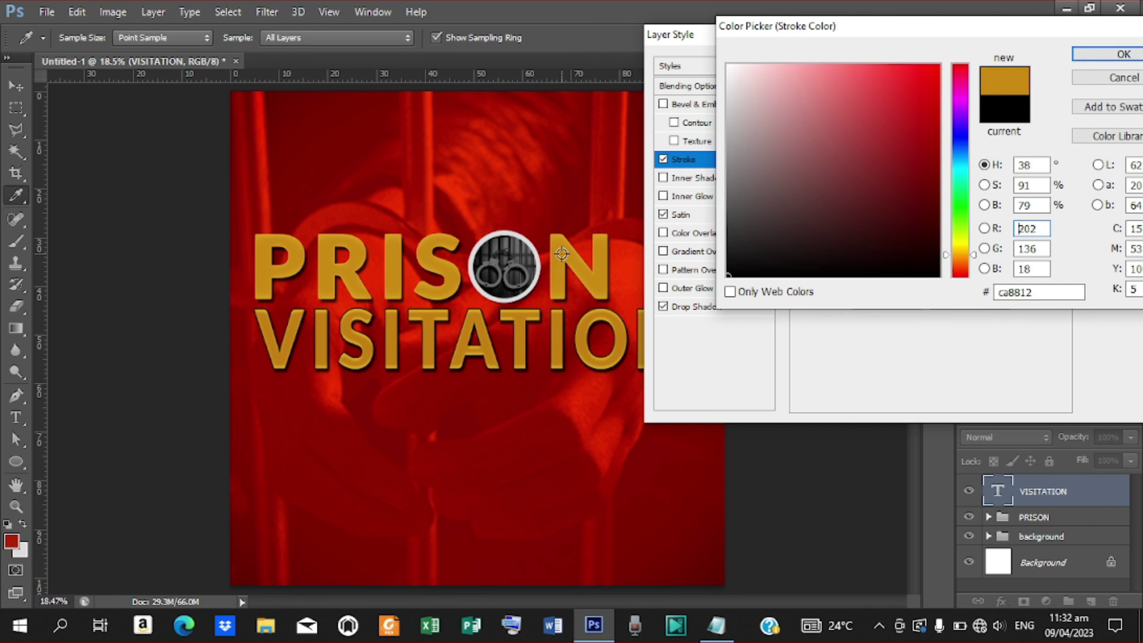
left_click(1094, 53)
type("3")
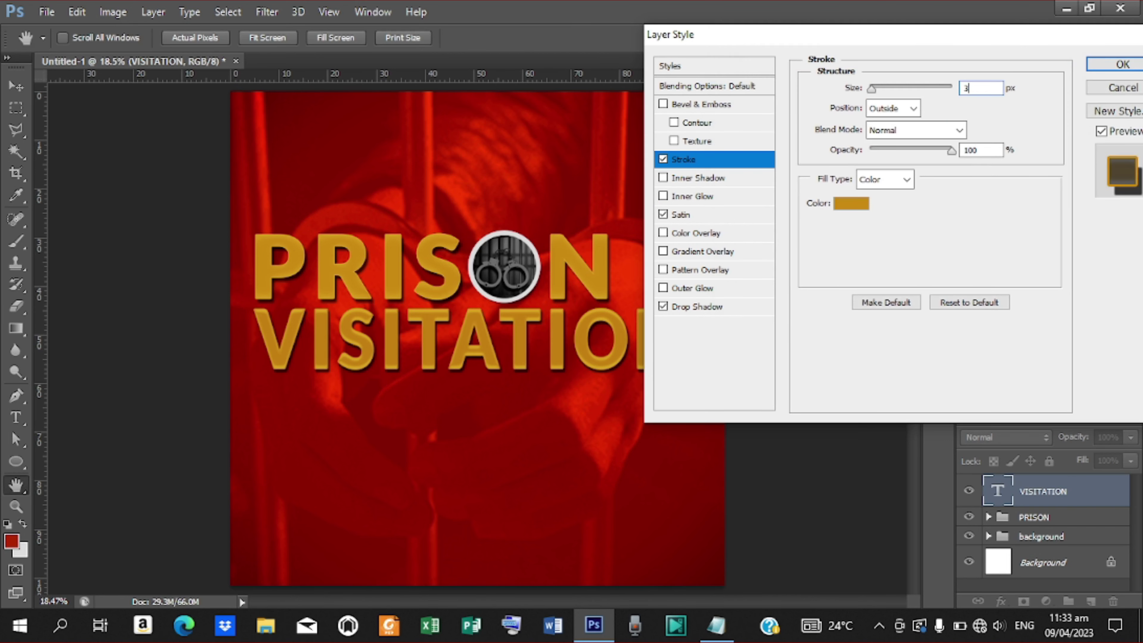
left_click(1099, 67)
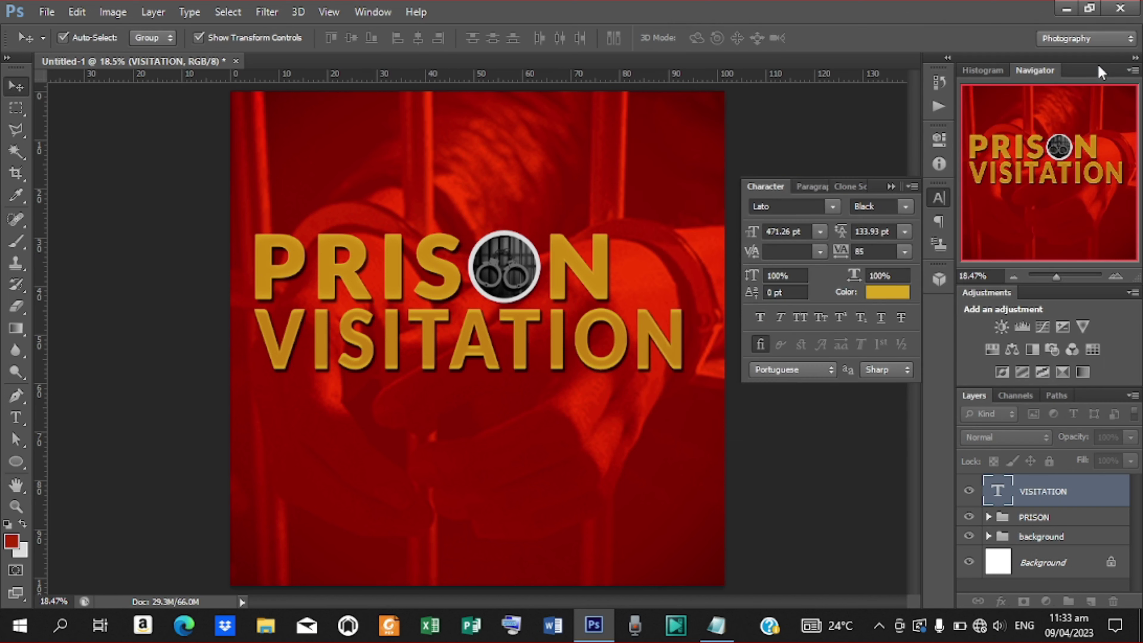
Step: Change the VISITATION text color to the brighter gold e7a500
left_click(893, 300)
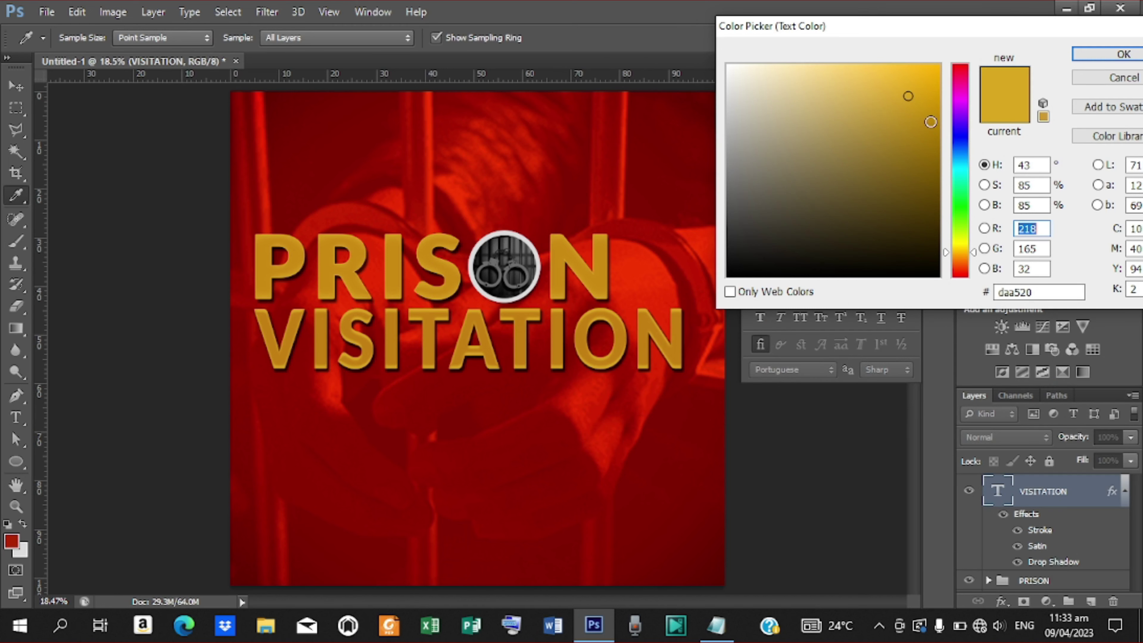
left_click(939, 85)
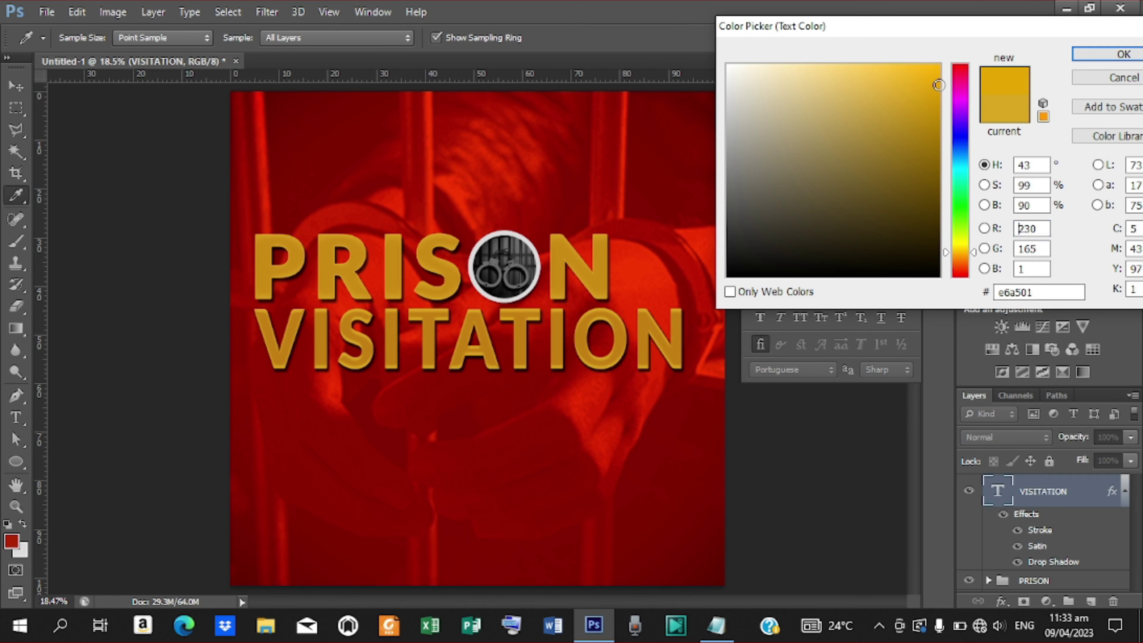
left_click(940, 84)
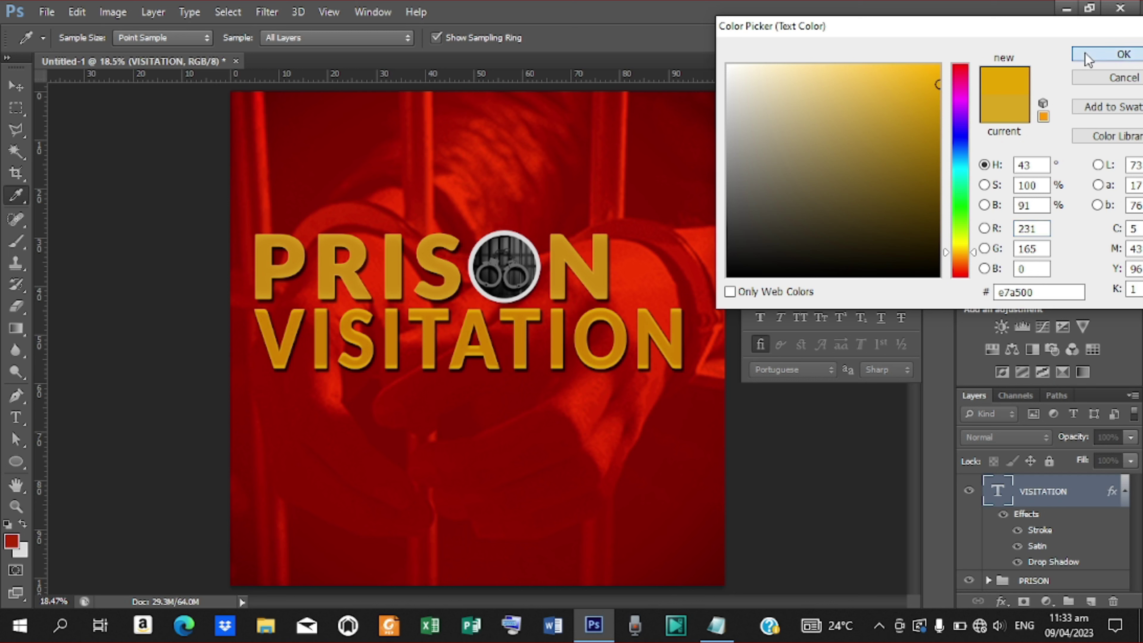
left_click(1106, 55)
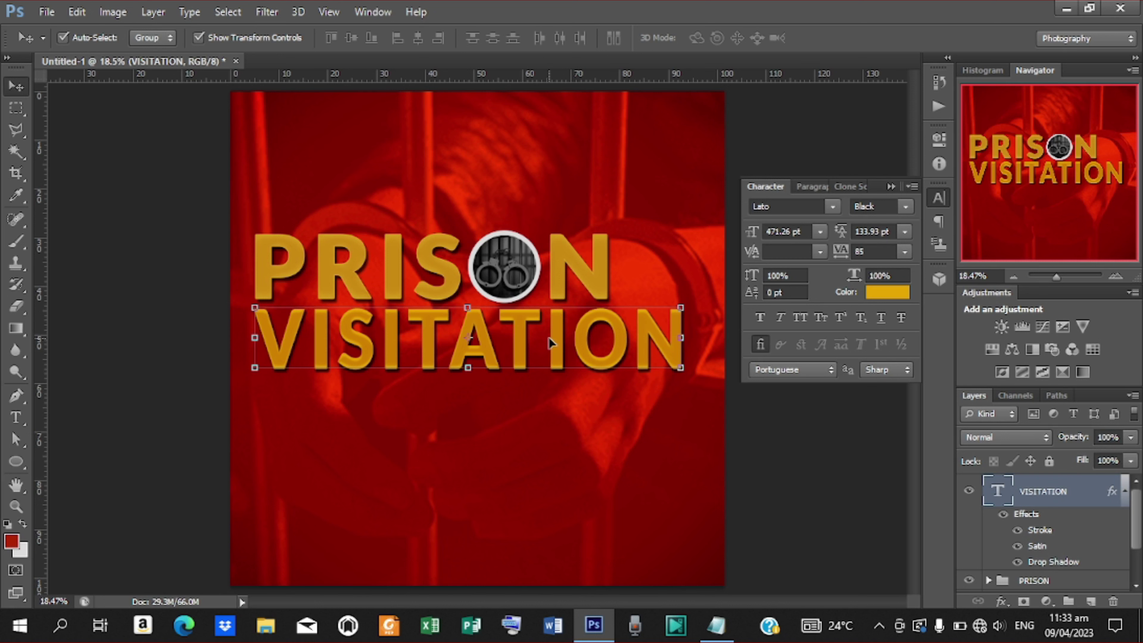
Step: Duplicate the VISITATION text directly below itself and replace the copy's wording with HOUR
left_click_drag(549, 338, 555, 410)
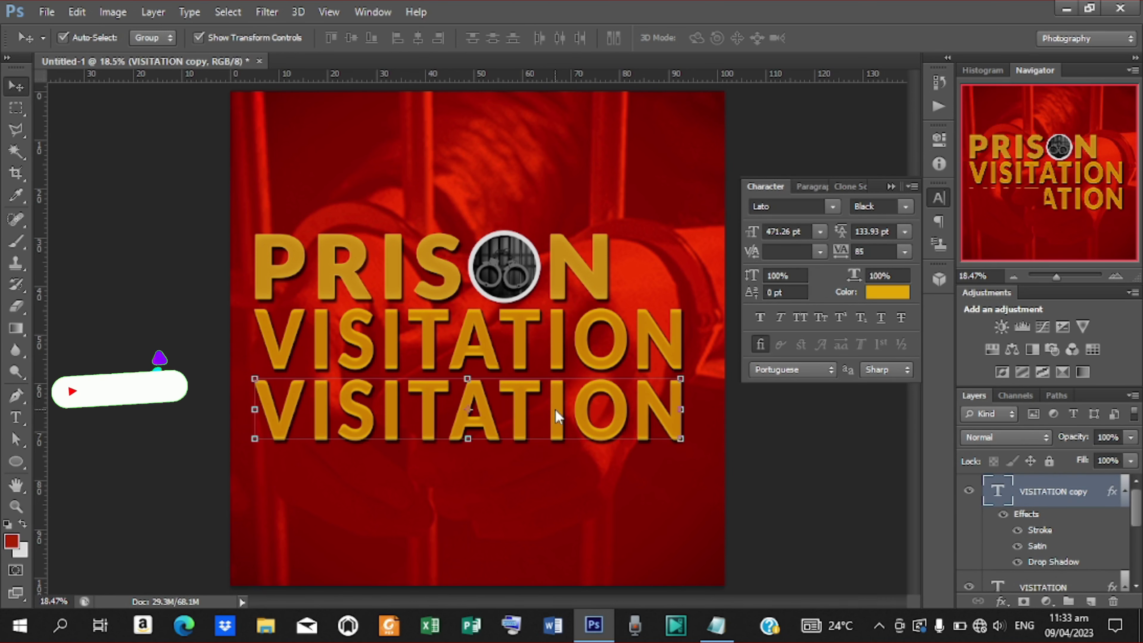
key("t")
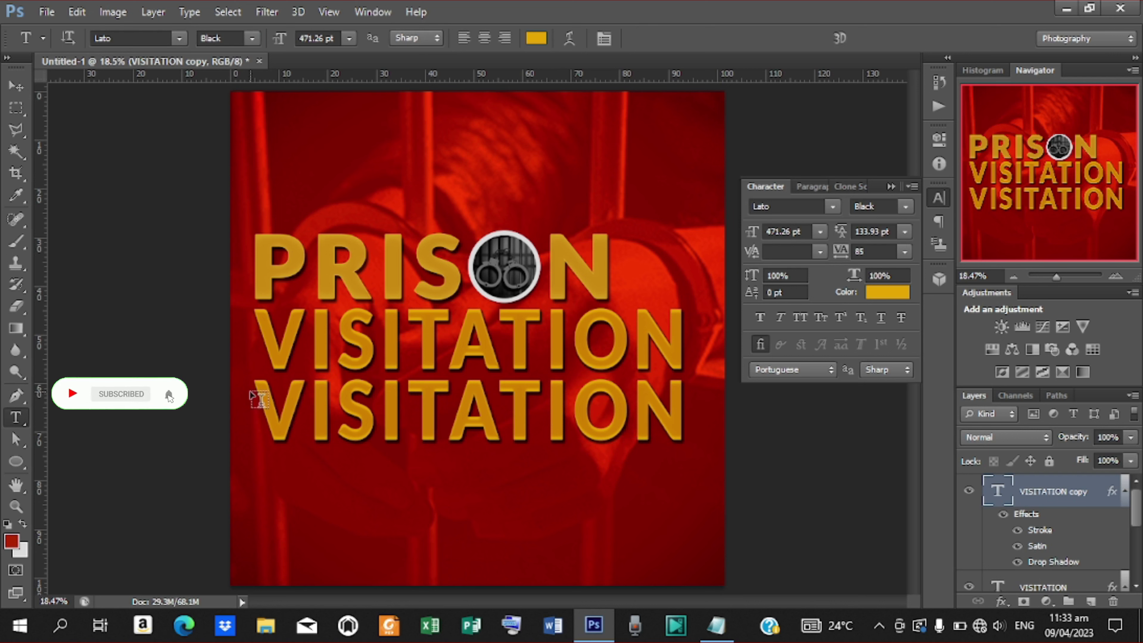
left_click_drag(258, 388, 831, 438)
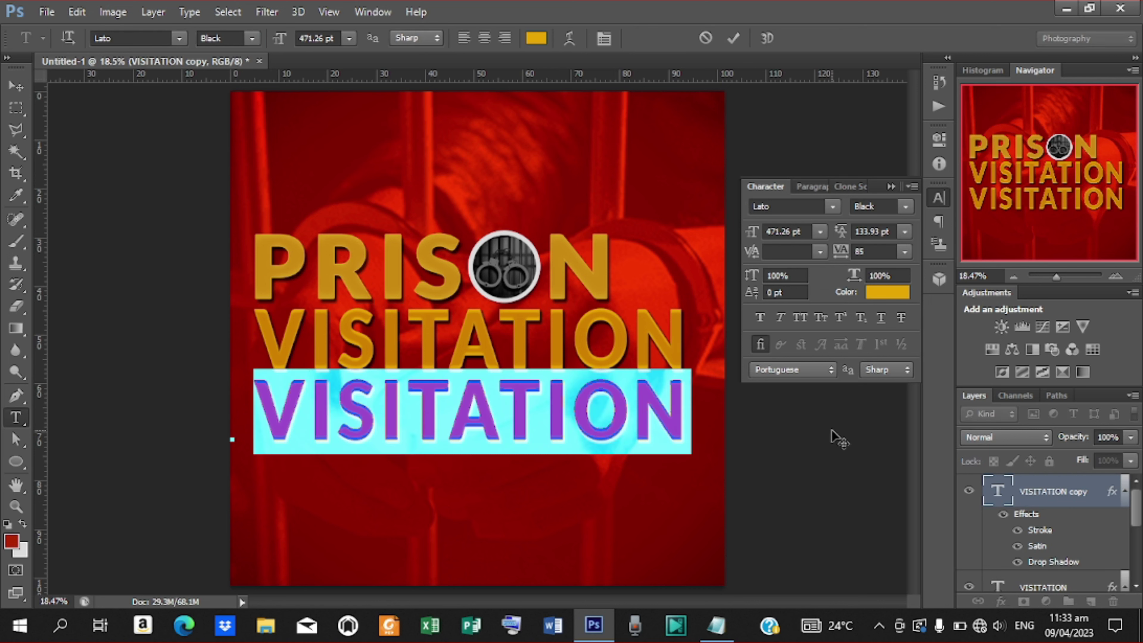
type("HOUR")
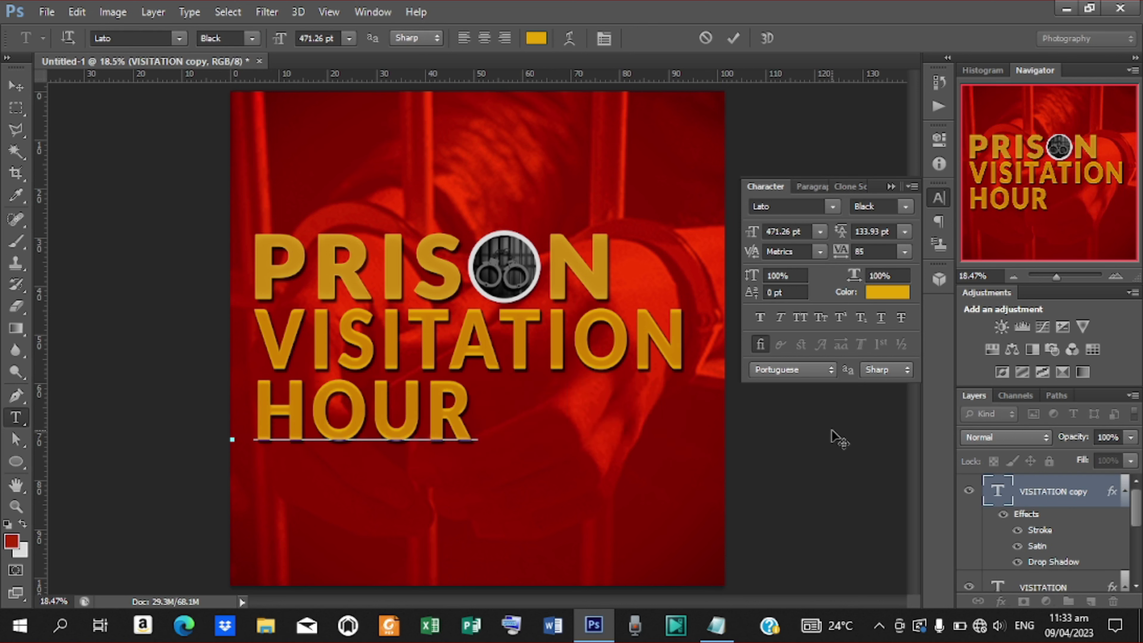
left_click(734, 38)
key("v")
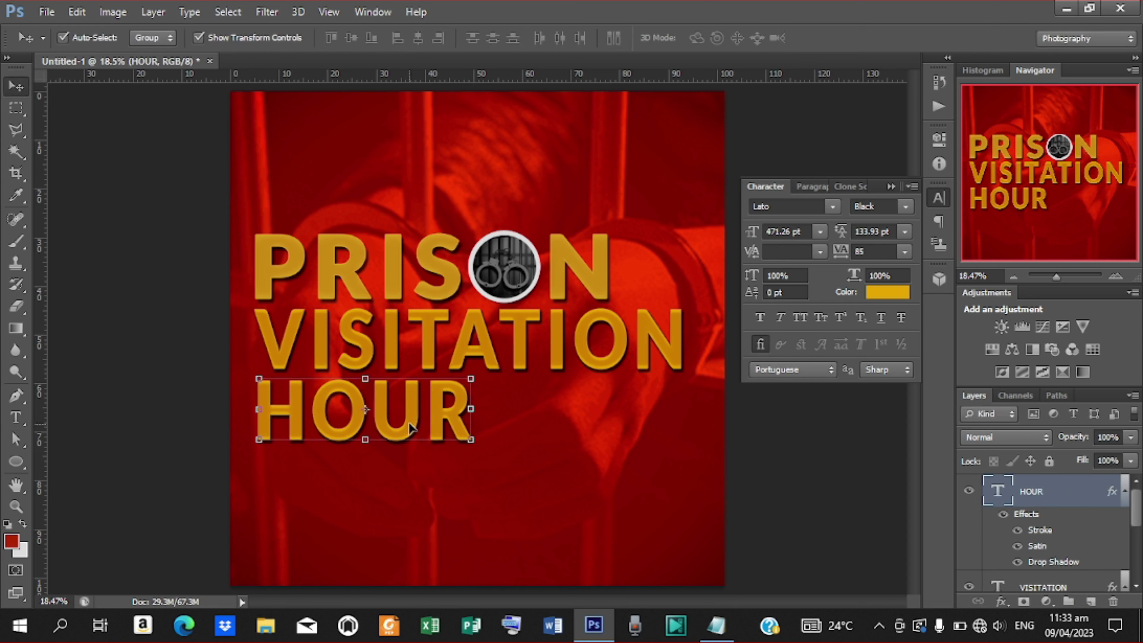
Step: Move the HOUR text up slightly, then nudge it down to leave a narrow gap below VISITATION
left_click_drag(409, 422, 409, 420)
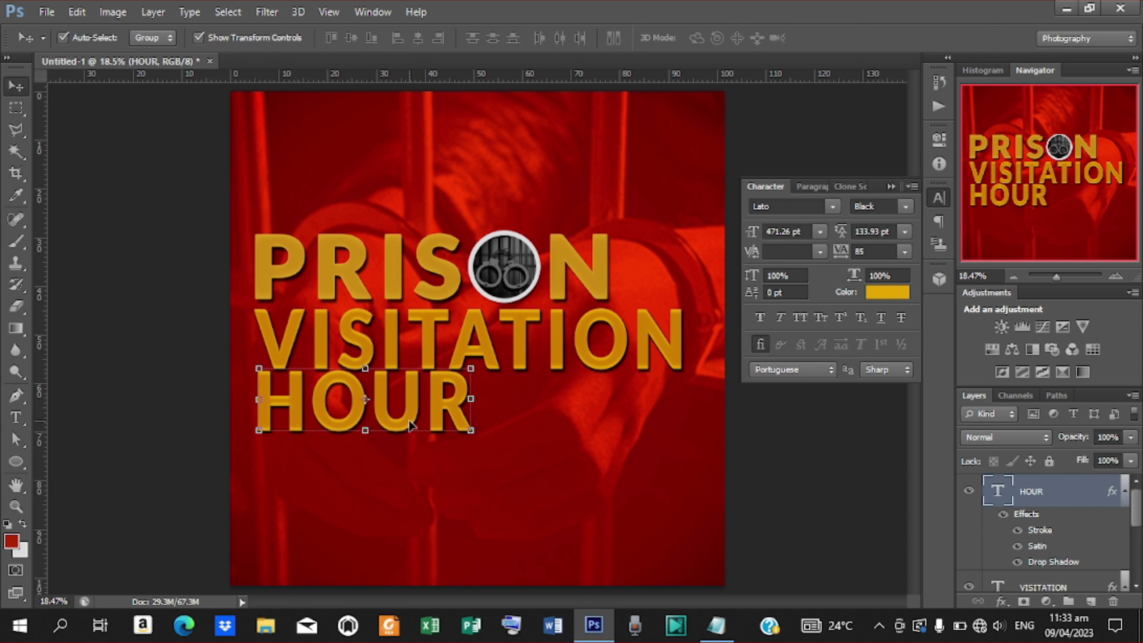
key("Down")
key("Down")
key("Down")
key("Down")
key("Down")
key("Down")
key("Down")
key("Down")
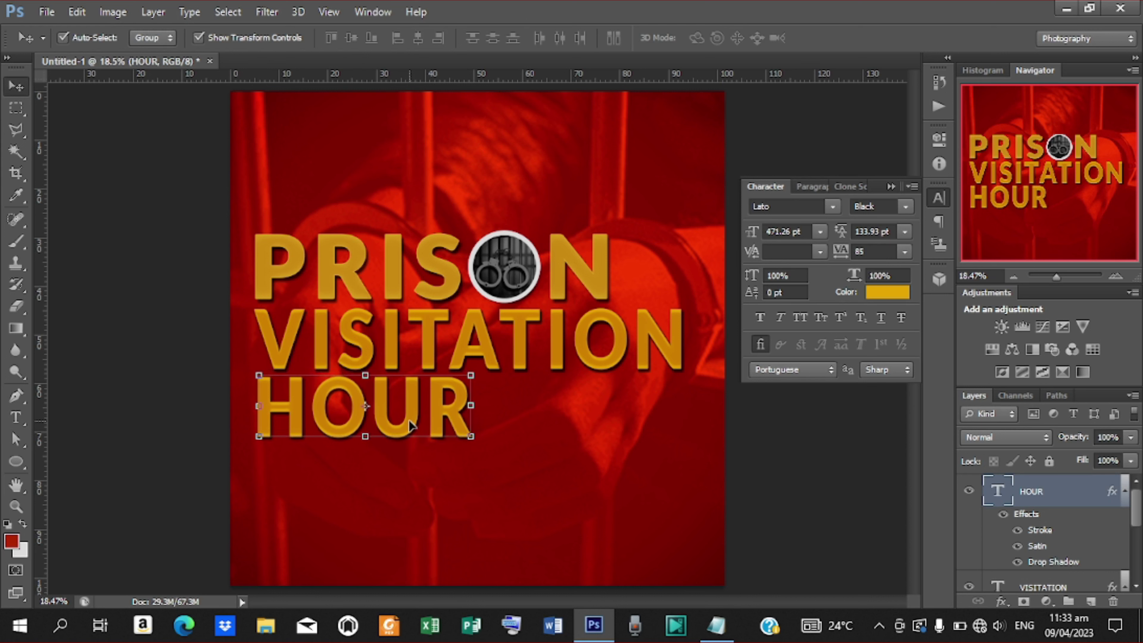
key("Down")
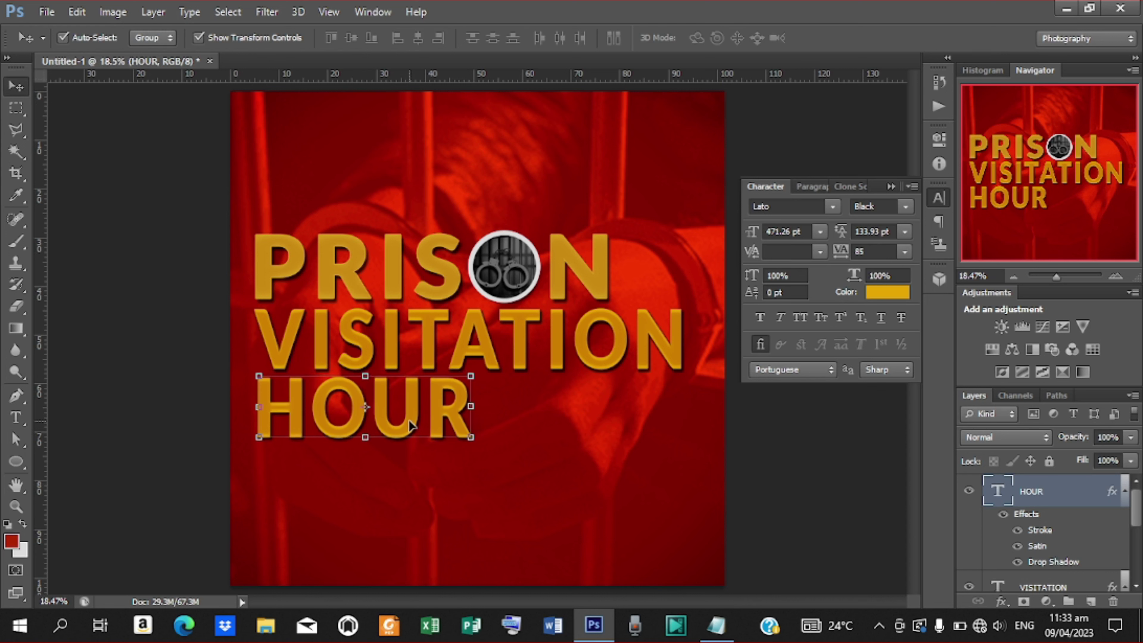
Step: Draw a rounded rectangle about 1322 × 223 px just right of HOUR and fill it with the recently used light grey
left_click(10, 466)
left_click(10, 468)
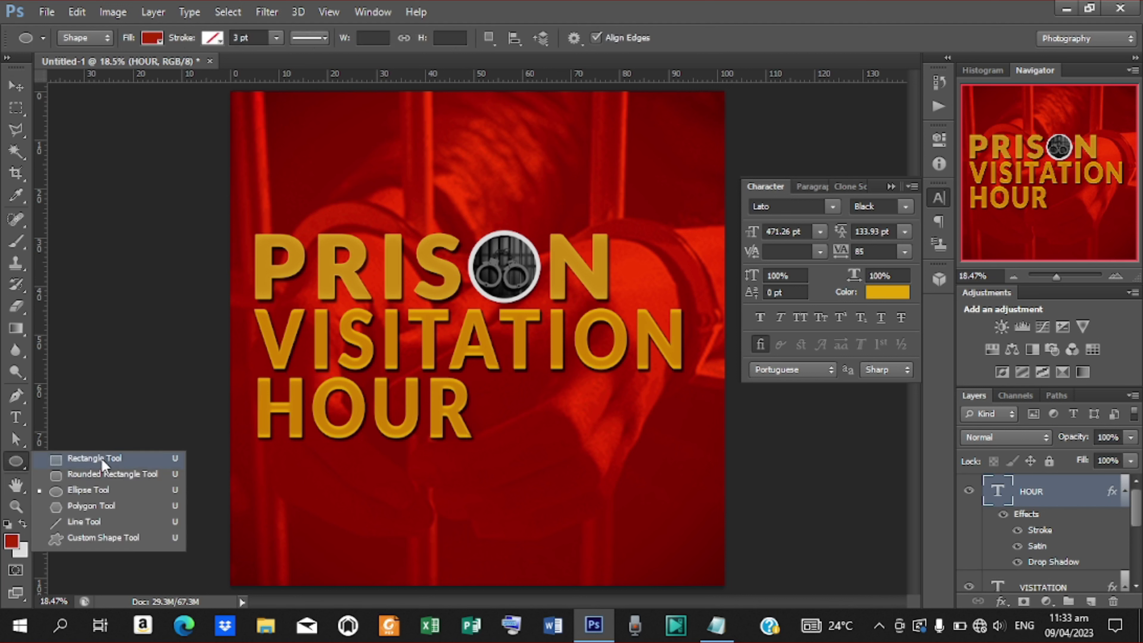
left_click(100, 476)
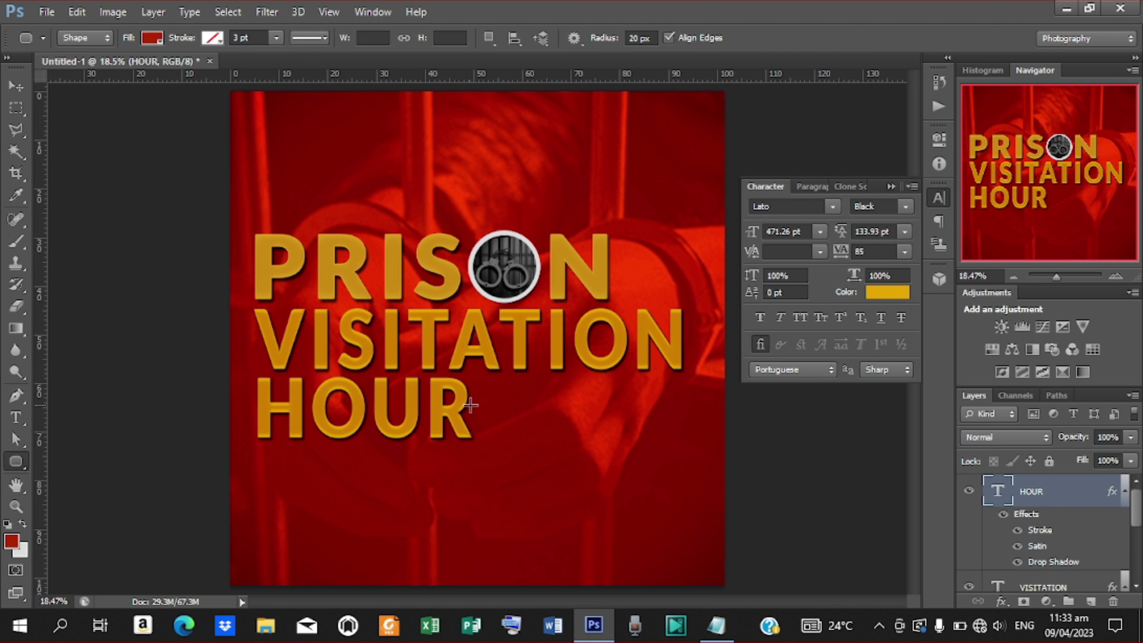
left_click_drag(479, 407, 681, 440)
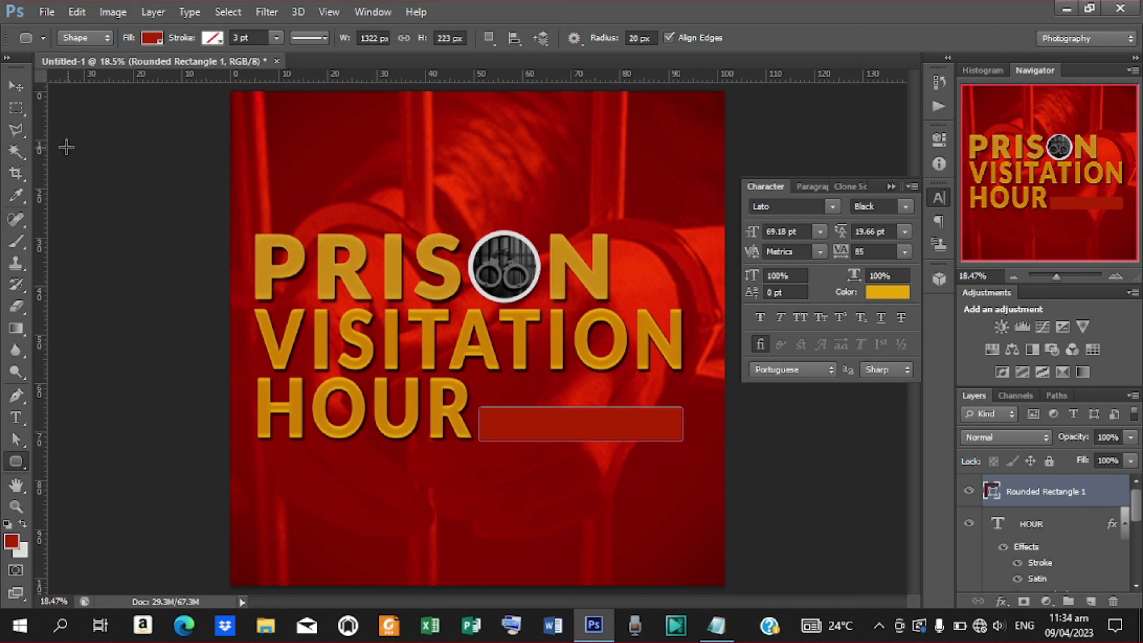
left_click(160, 41)
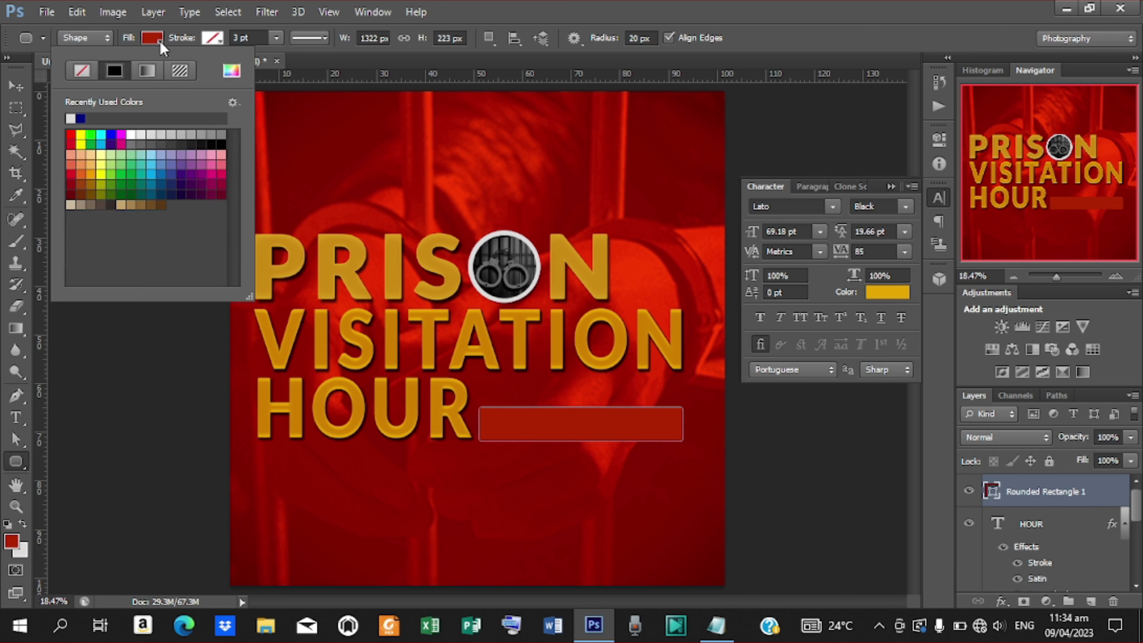
left_click(72, 117)
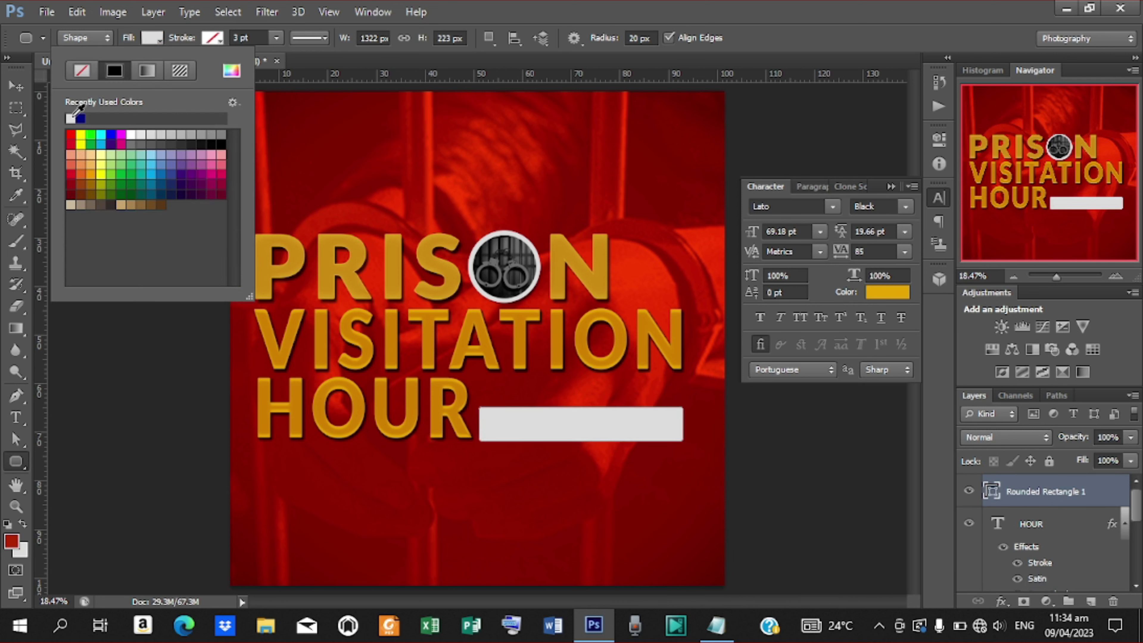
Step: Nudge the rounded rectangle left against the R of HOUR and up to the word's baseline, with transform controls hidden
left_click(17, 86)
key("Left")
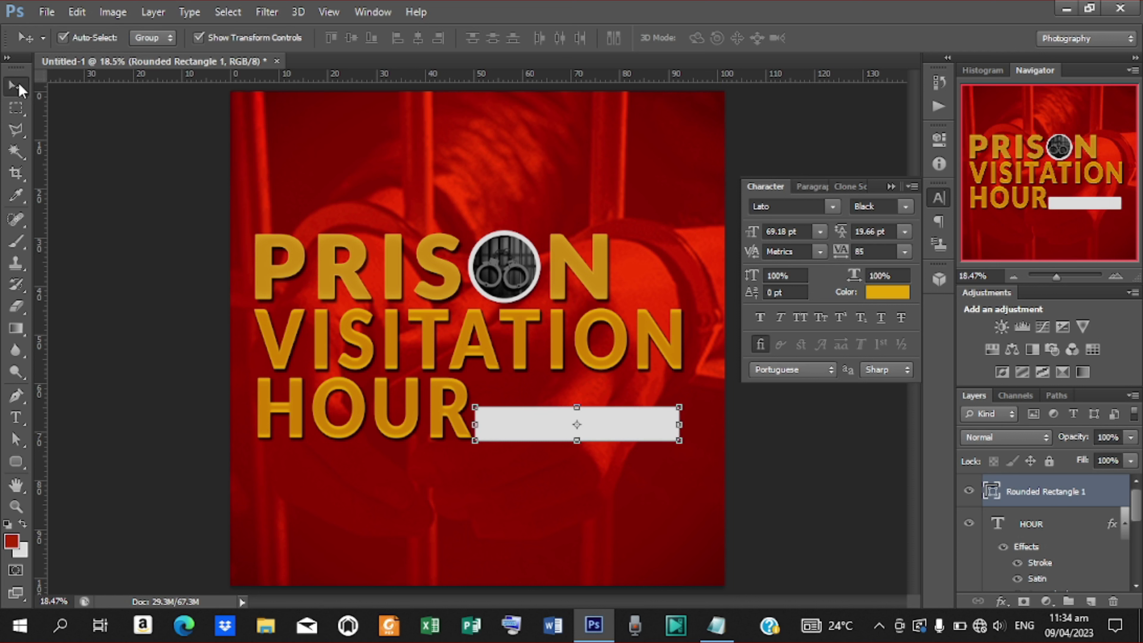
key("Up")
key("Up")
key("Up")
key("Up")
key("Left")
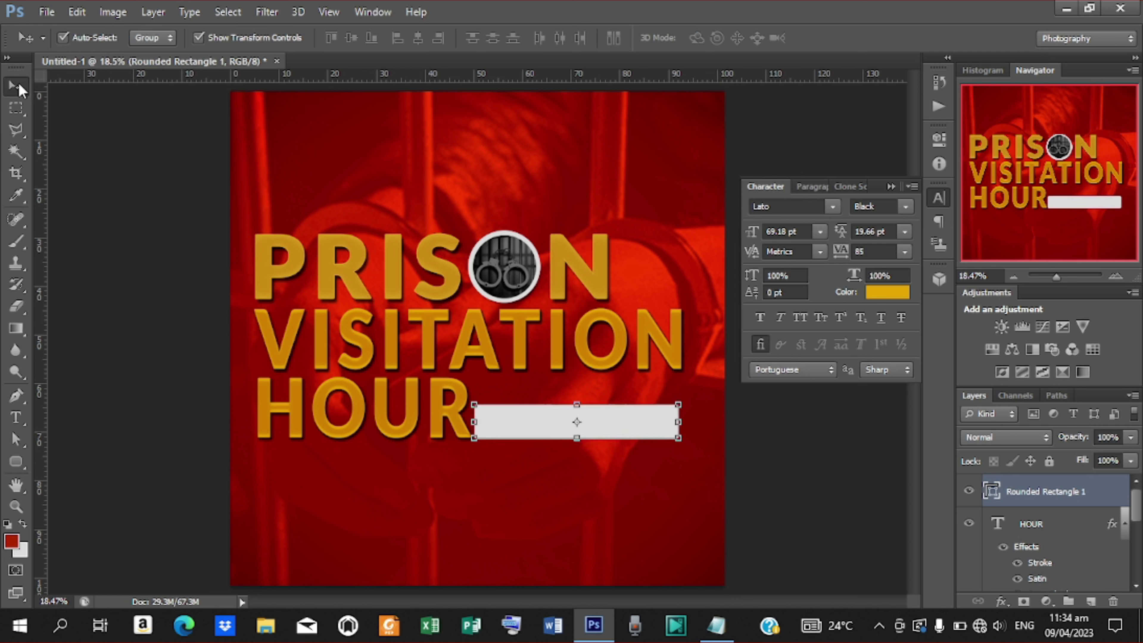
key("Up")
key("Down")
key("Down")
left_click(198, 38)
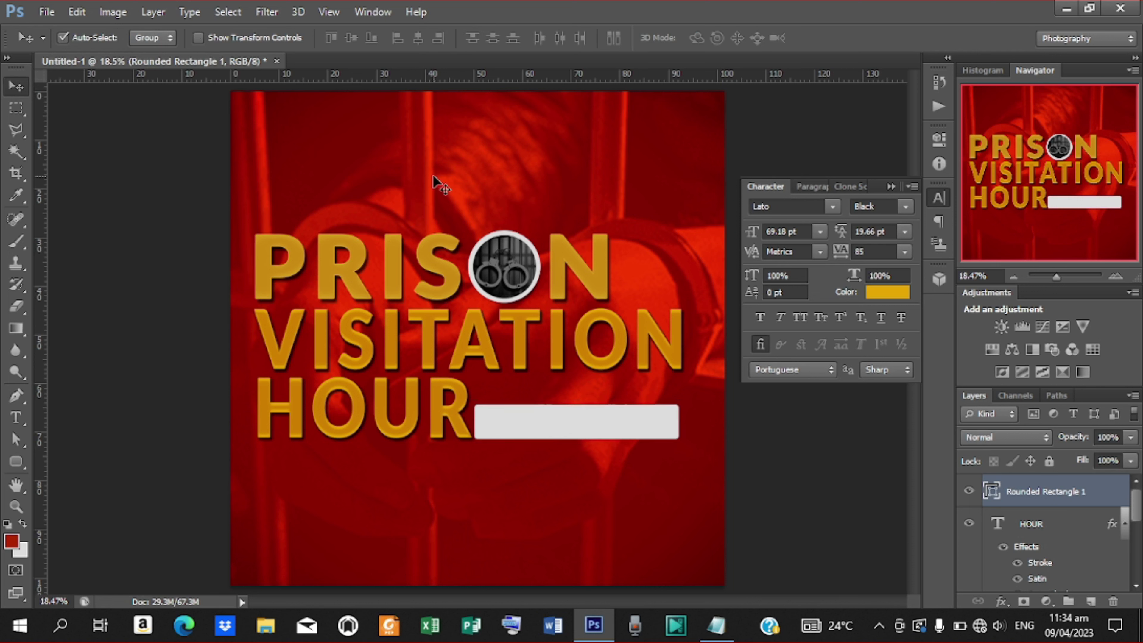
key("Up")
key("Up")
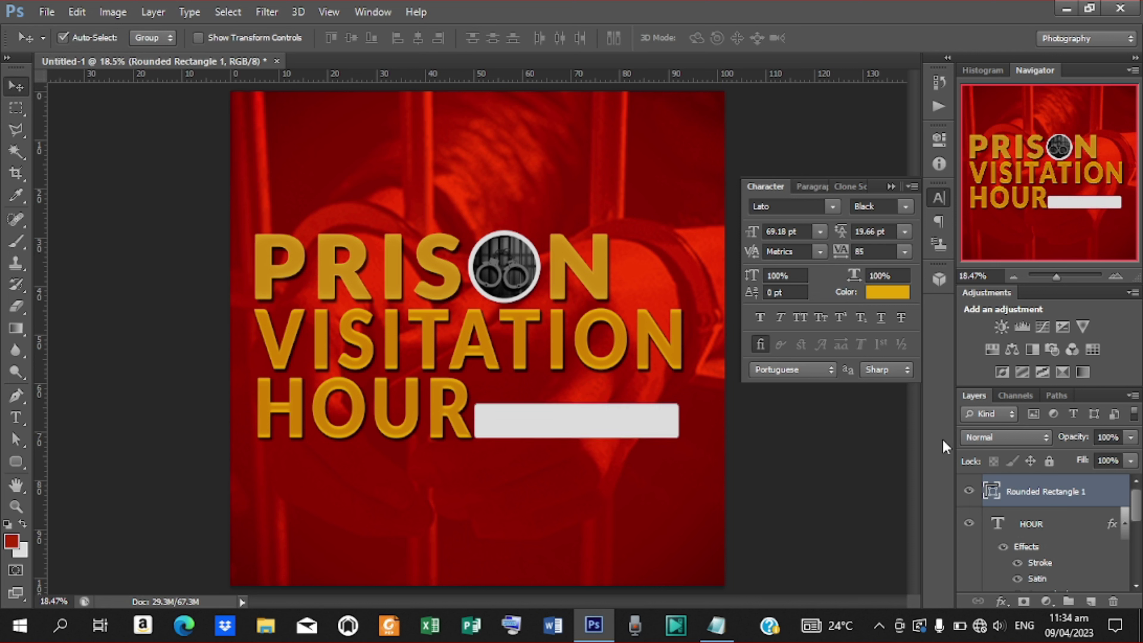
Step: Change the rounded rectangle's fill to the darker grey afafaf
double_click(992, 493)
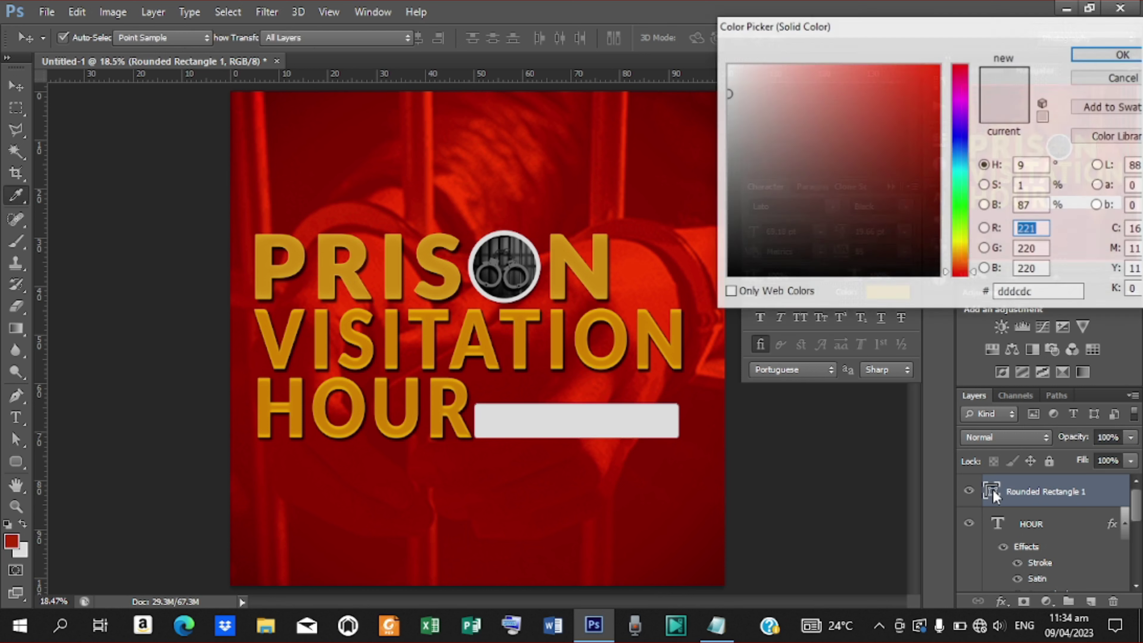
left_click(737, 127)
mouse_move(738, 127)
left_mouse_down()
mouse_move(717, 115)
mouse_move(712, 131)
left_mouse_up()
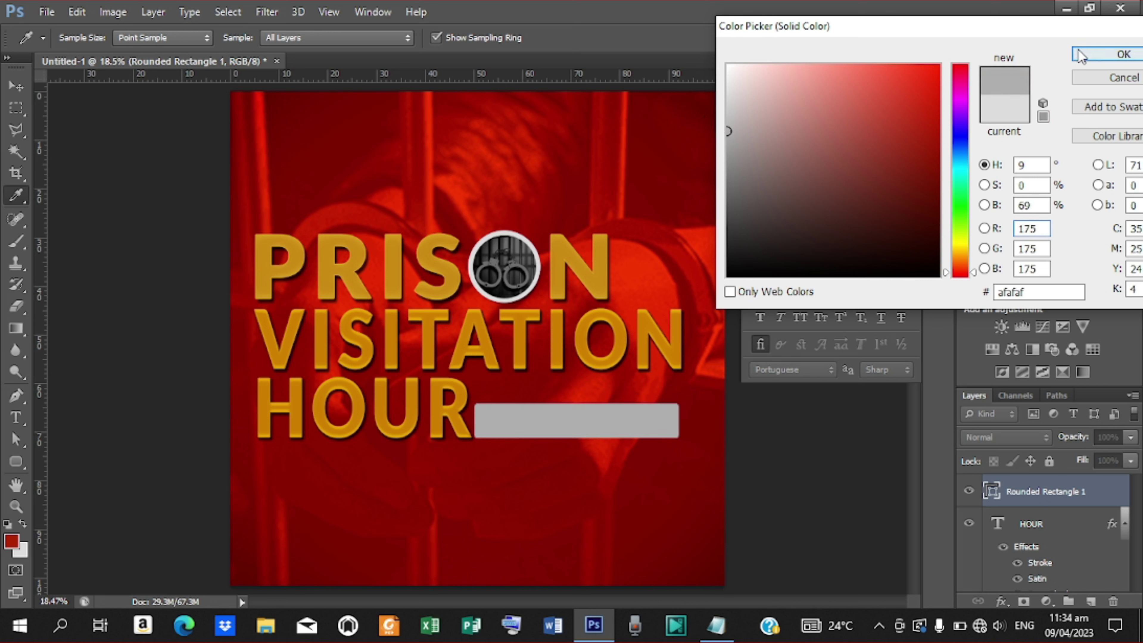
left_click(1124, 54)
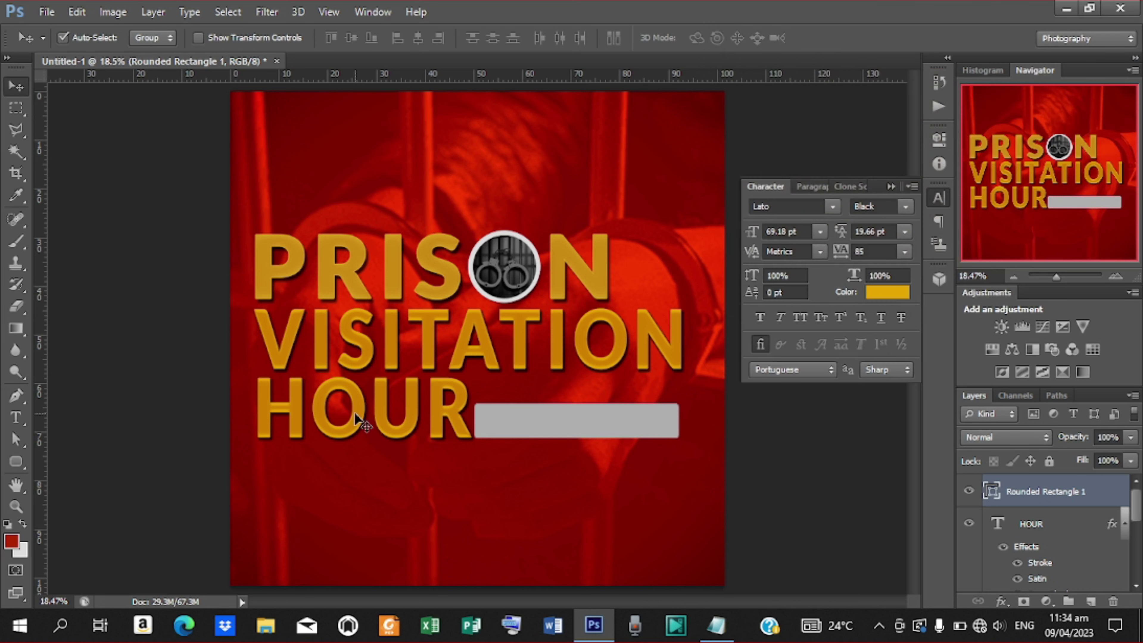
Step: Nudge the rounded rectangle right to leave a small gap after HOUR and place a vertical guide at its right edge
key("shift+Right")
key("shift+Right")
key("shift+Right")
key("shift+Right")
left_click_drag(47, 337, 681, 336)
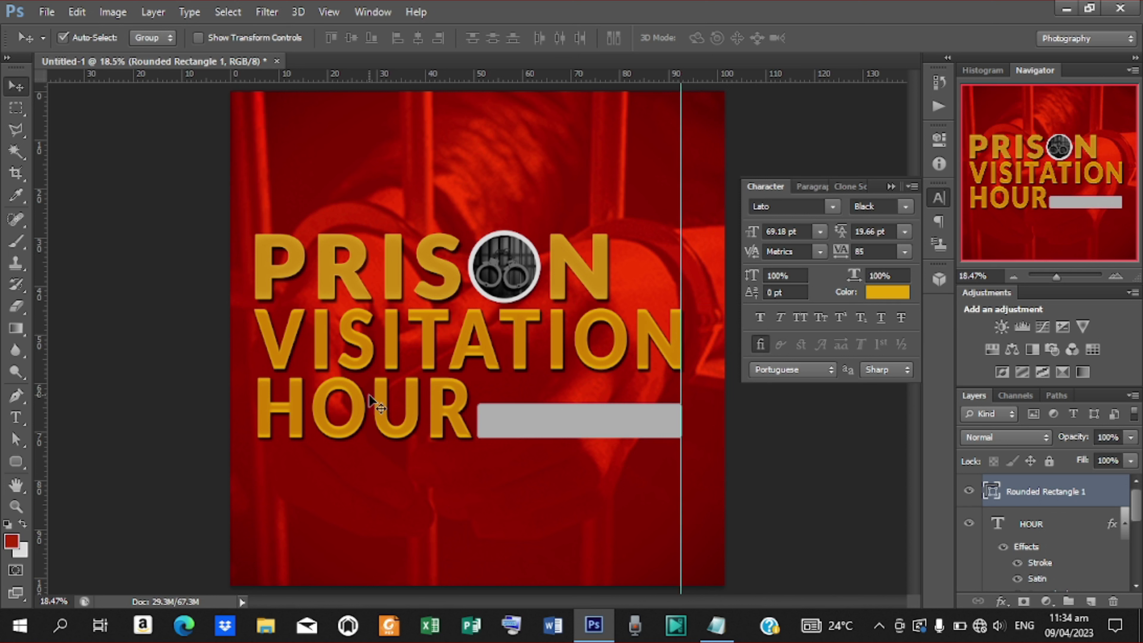
Step: Add the text SHOW LOVE TO INMATES in gold Lato Black below HOUR
key("t")
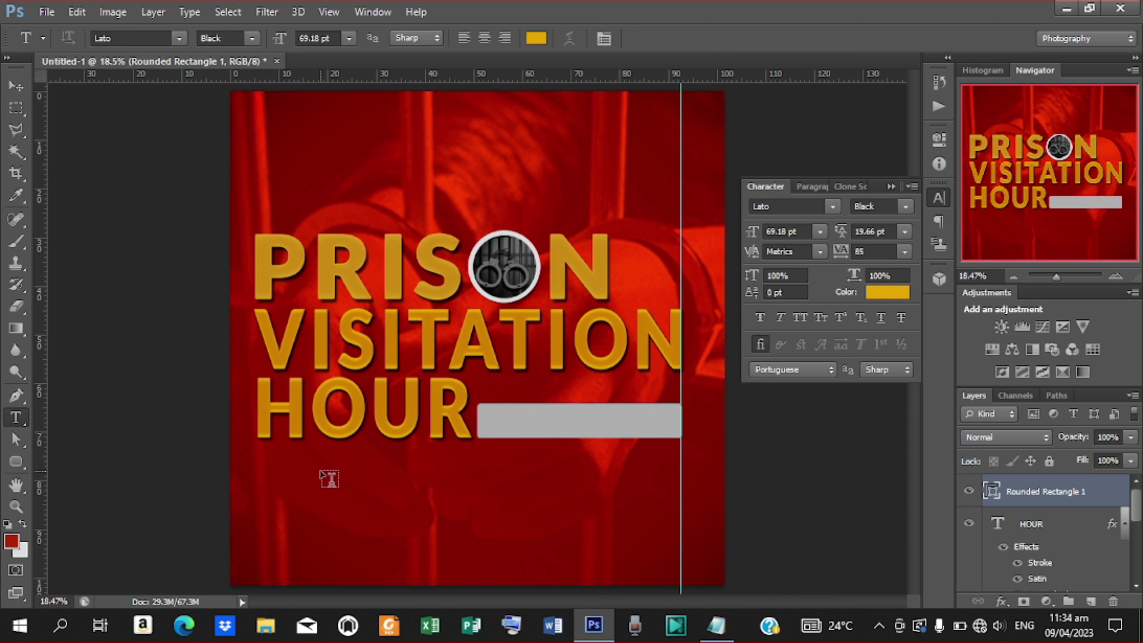
left_click(331, 468)
type("SH")
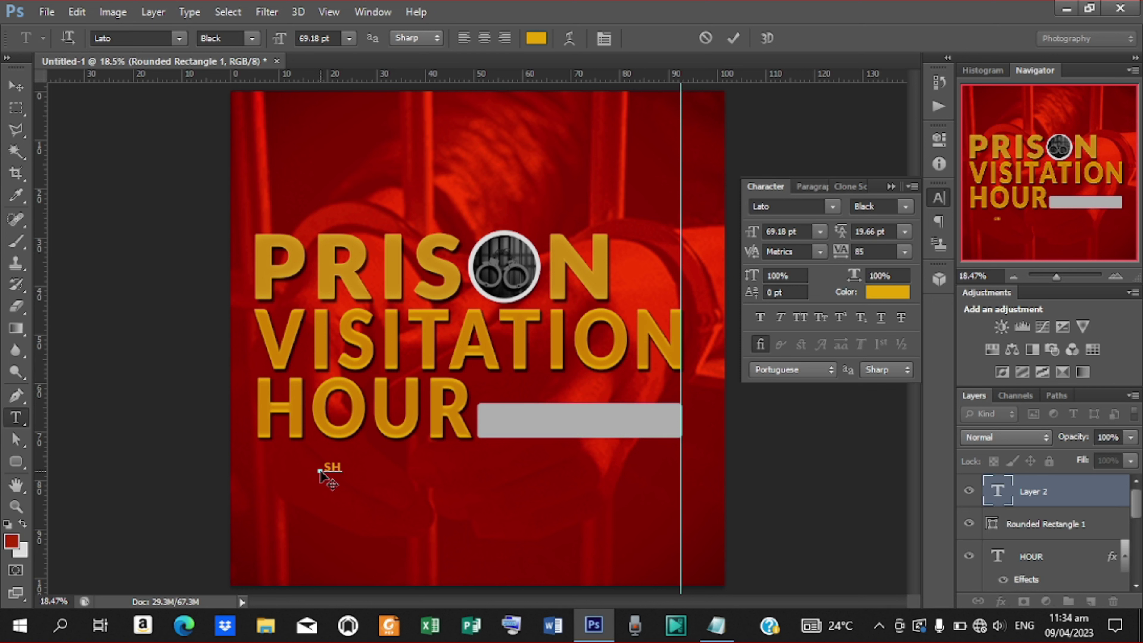
type("OW LC")
type("VE TO ")
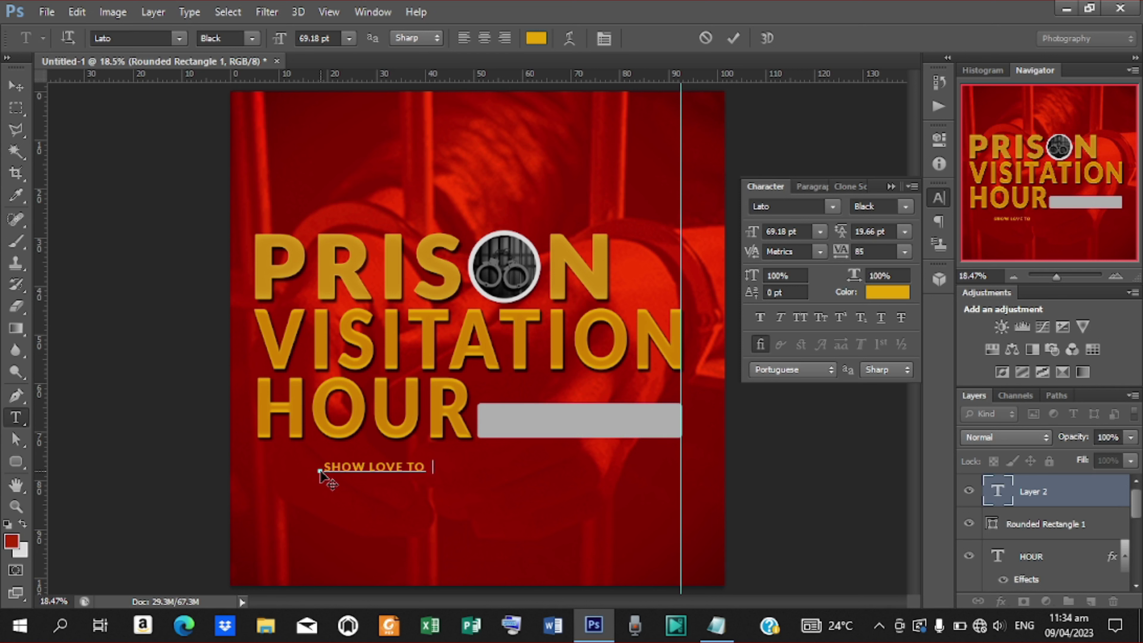
type("INMATES")
left_click(733, 38)
key("v")
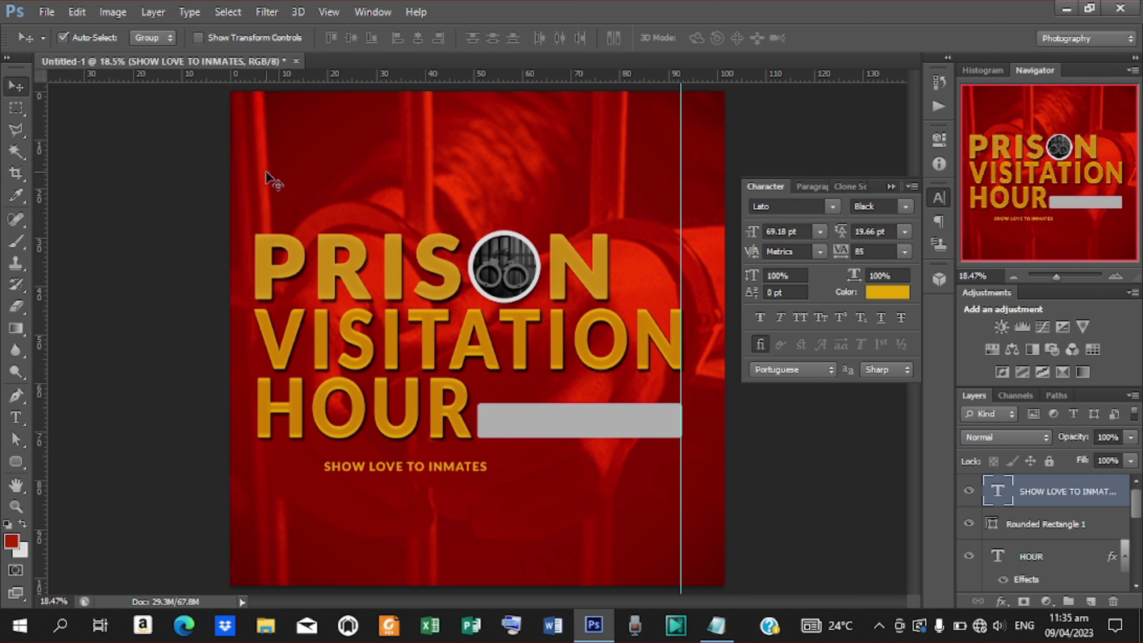
Step: Move SHOW LOVE TO INMATES onto the grey rectangle and scale it to about 120% width and 145% height to fit inside
left_click(198, 38)
left_click_drag(490, 473, 681, 422)
left_click_drag(460, 422, 489, 420)
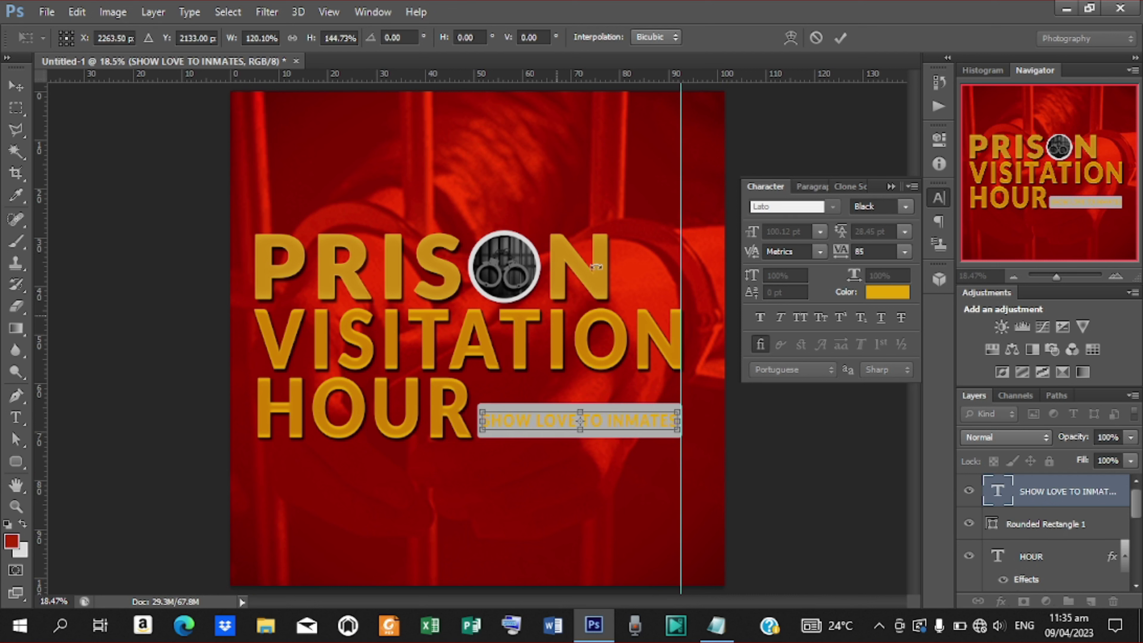
left_click(840, 38)
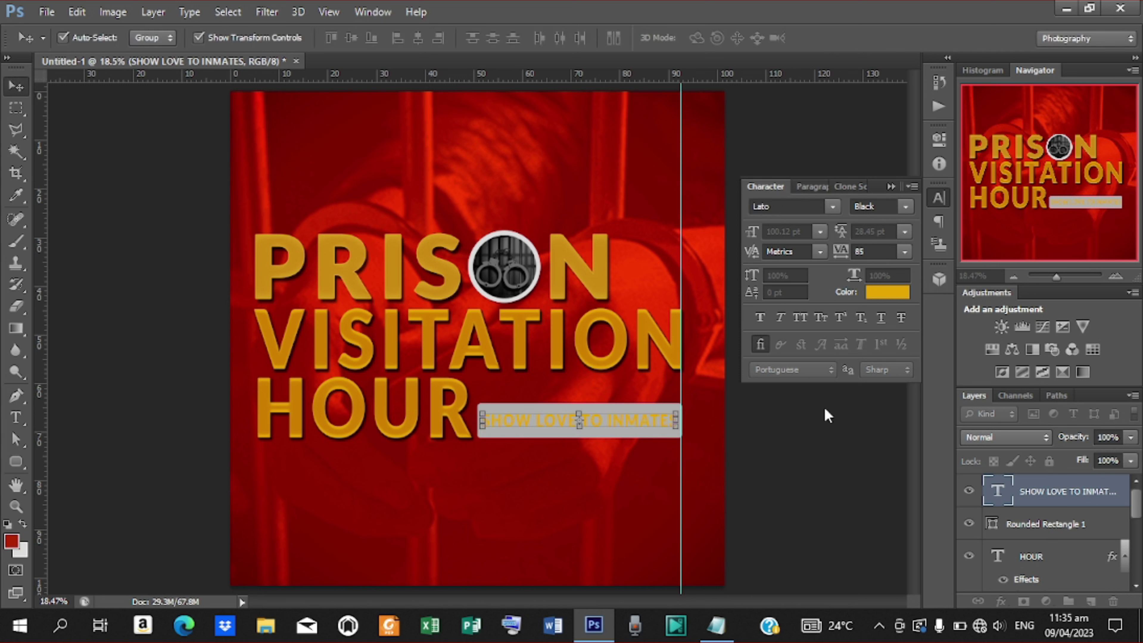
left_click(828, 516)
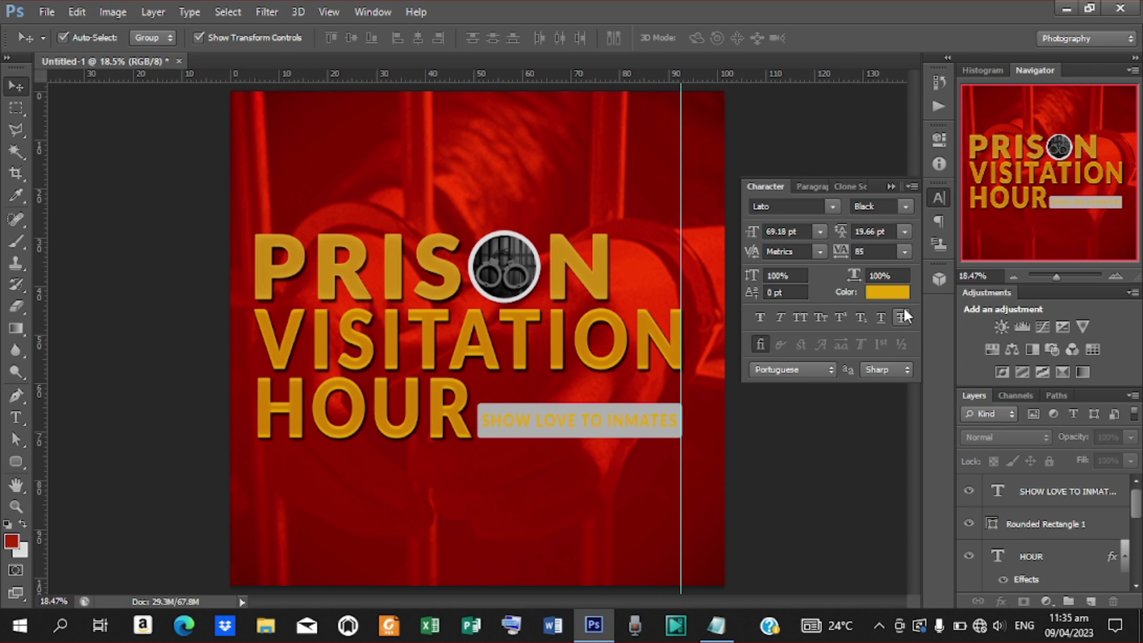
Step: Try darker golds for the SHOW LOVE TO INMATES text, then set its color to DAA520
left_click(1062, 501)
left_click(880, 292)
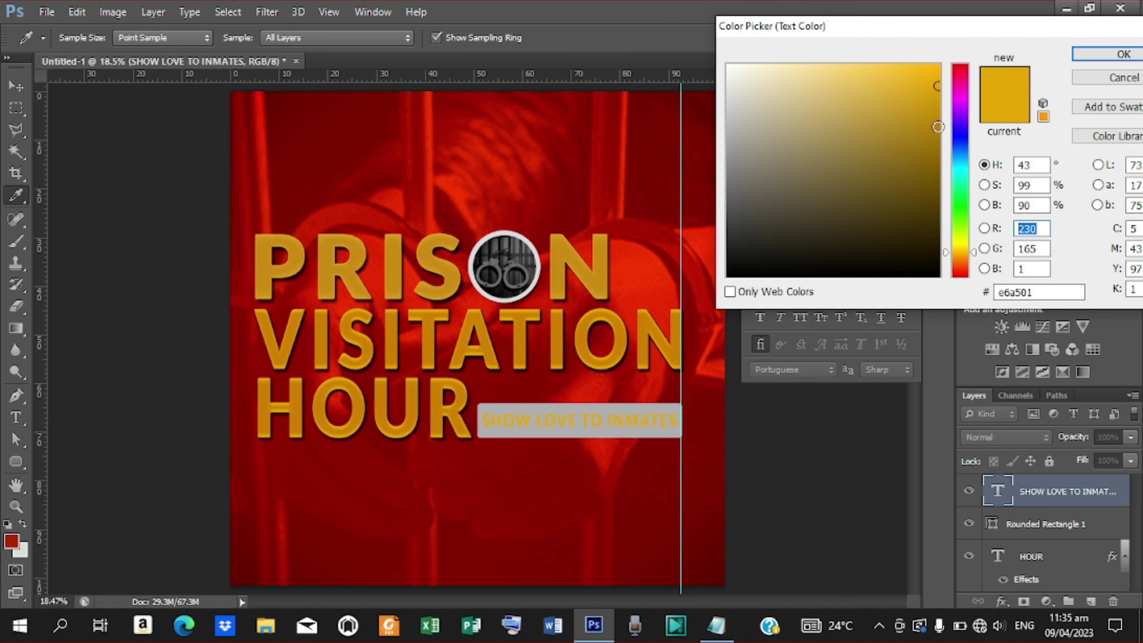
left_click(938, 126)
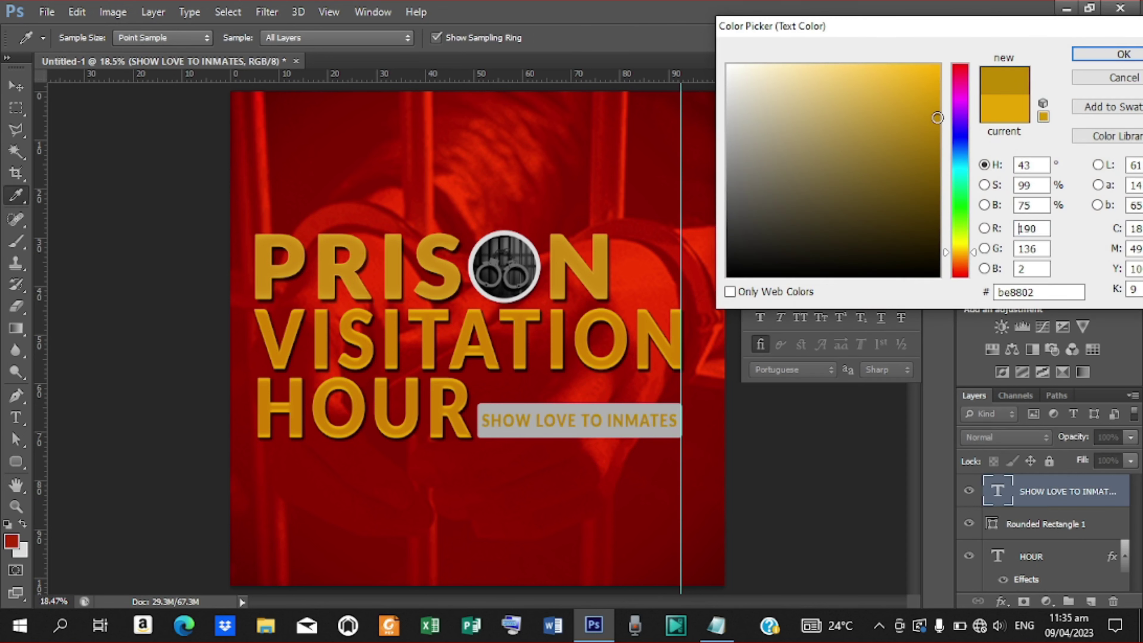
left_click_drag(938, 127, 939, 145)
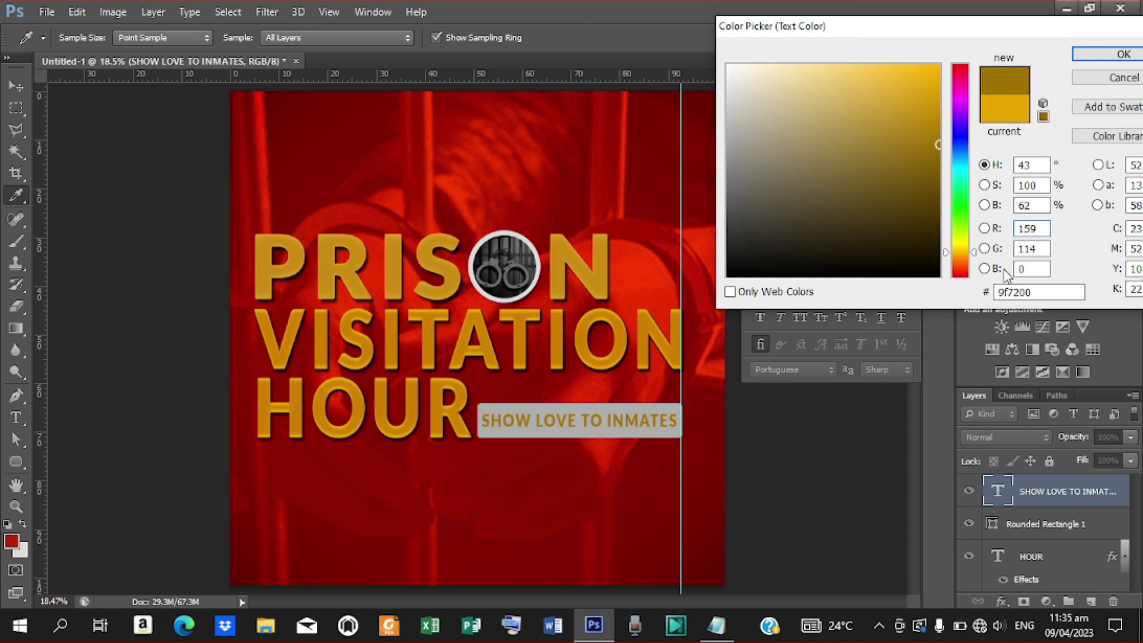
left_click_drag(1038, 292, 816, 299)
type("DA")
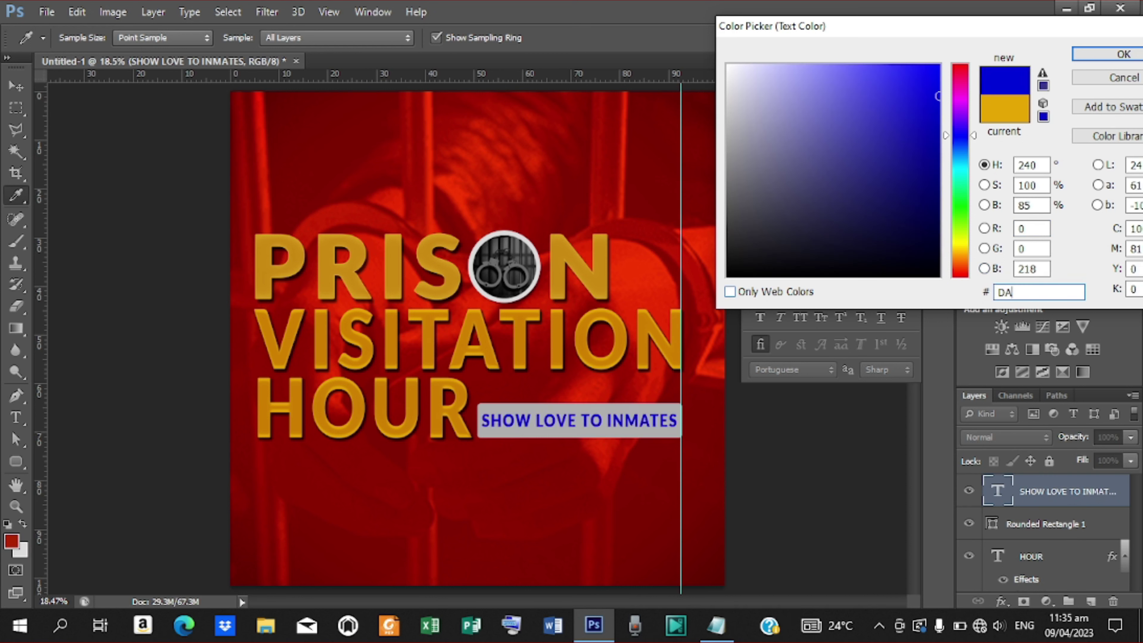
type("A520")
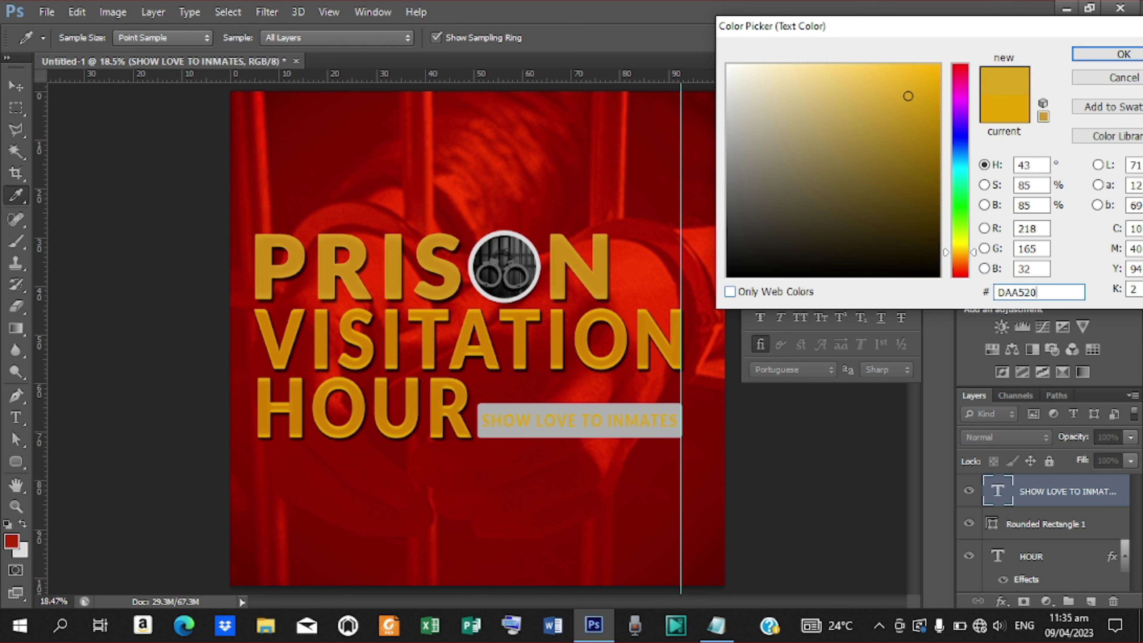
left_click(1112, 55)
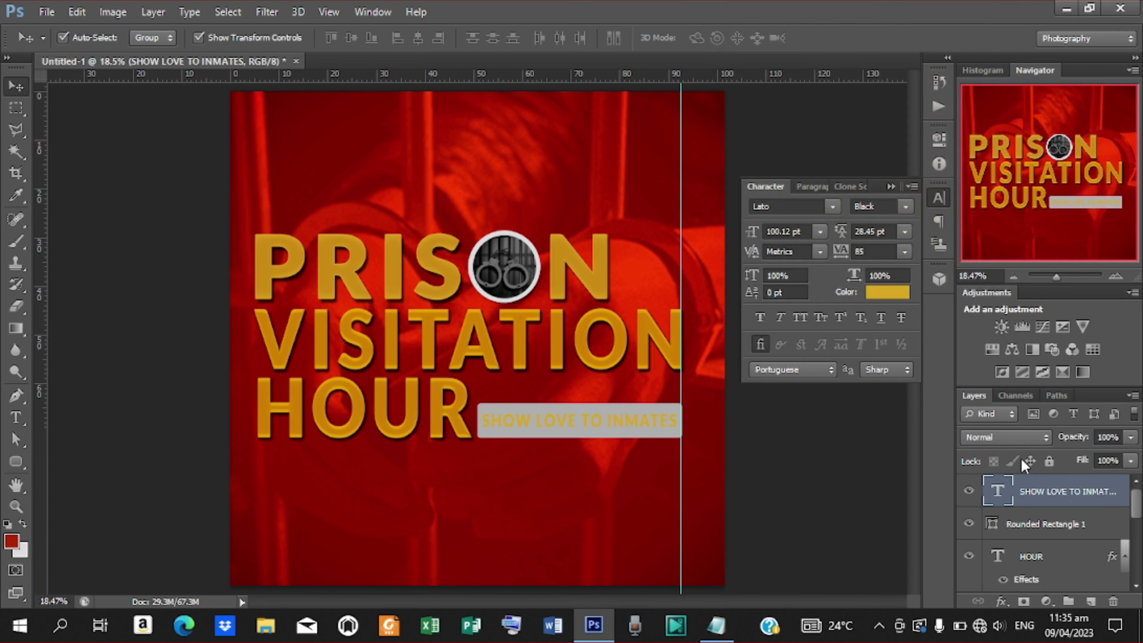
Step: Add a default drop shadow and a satin effect in gold d18100, sampled from VISITATION, to SHOW LOVE TO INMATES
left_click(998, 601)
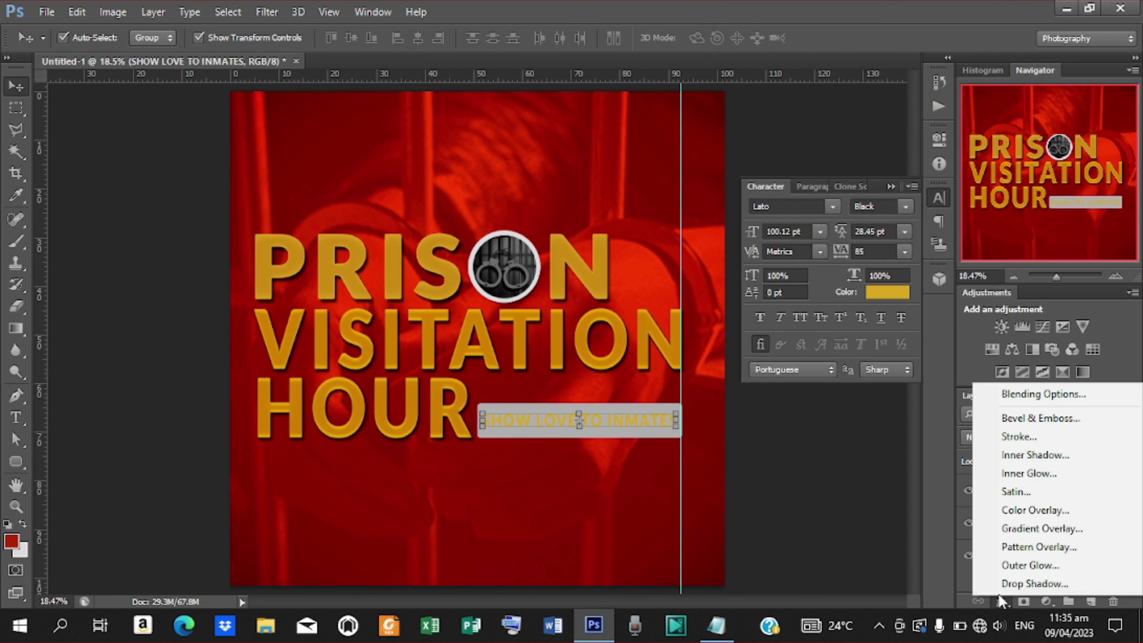
left_click(1027, 578)
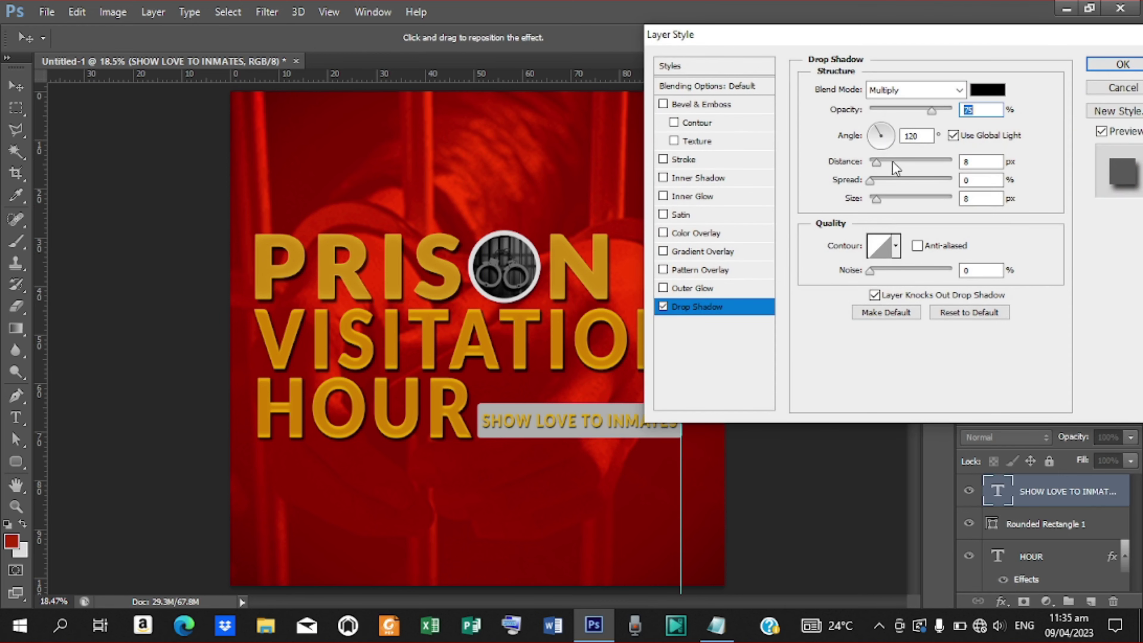
left_click(697, 217)
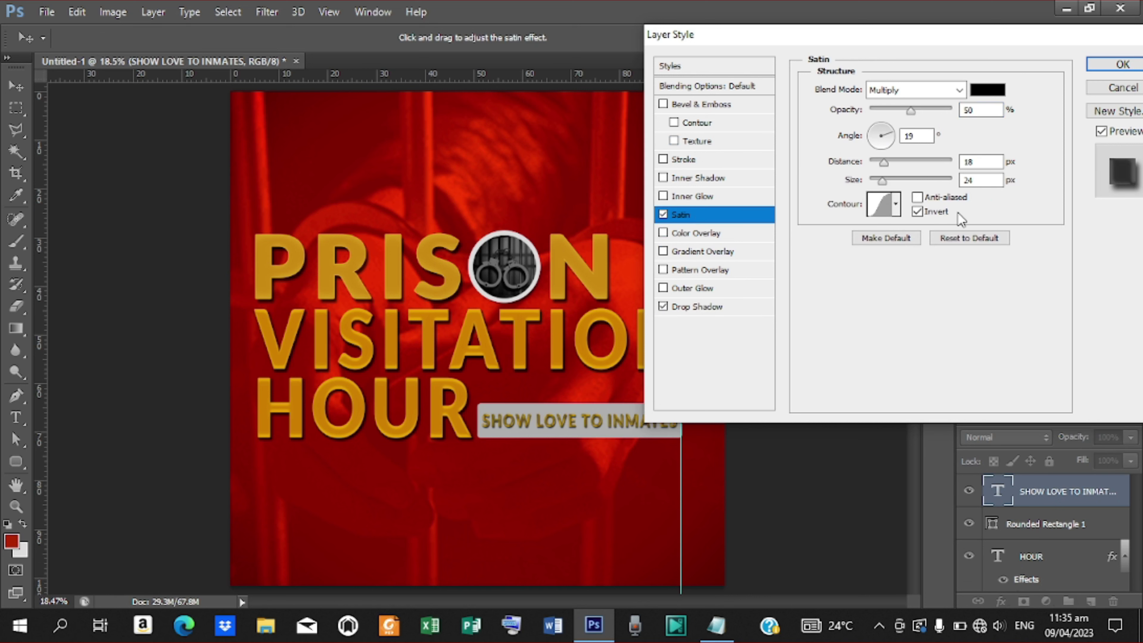
left_click(987, 89)
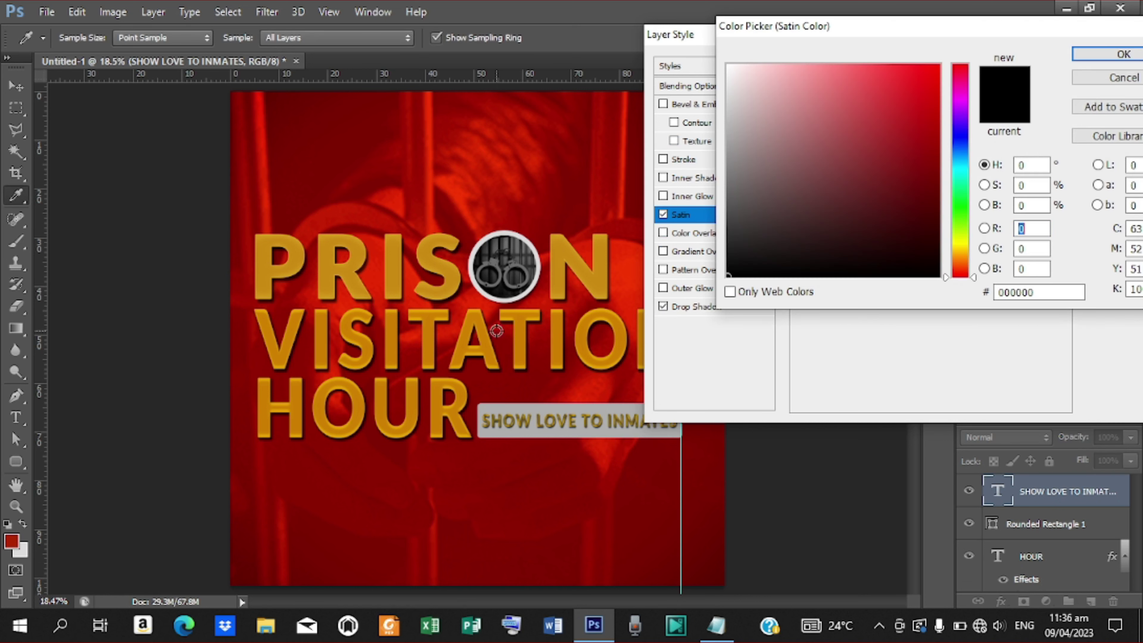
left_click(520, 313)
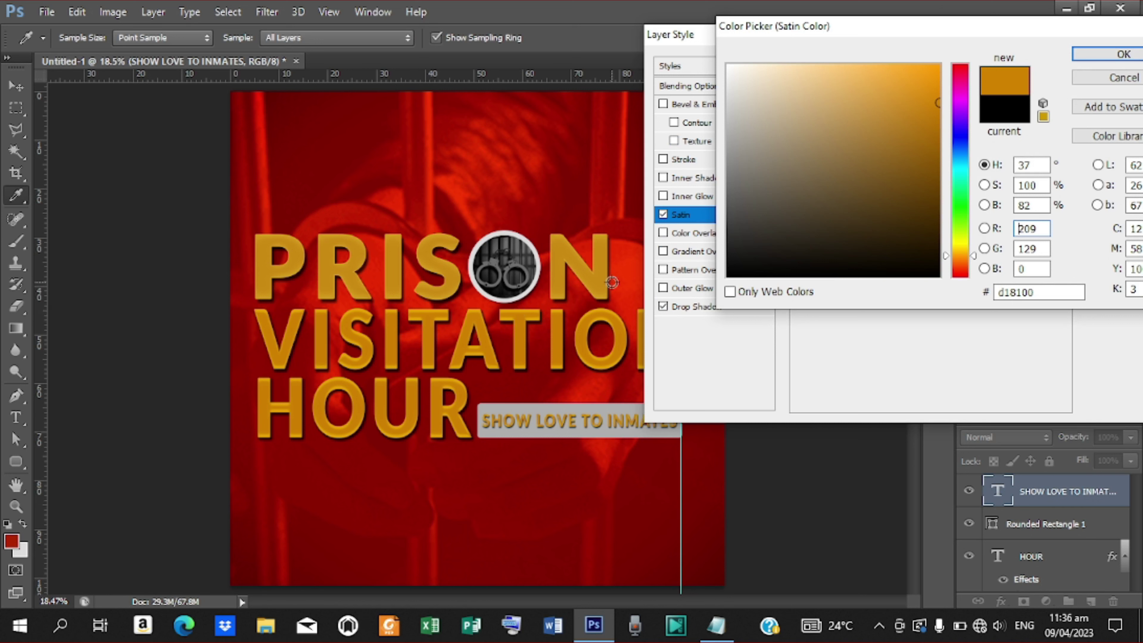
left_click(1123, 54)
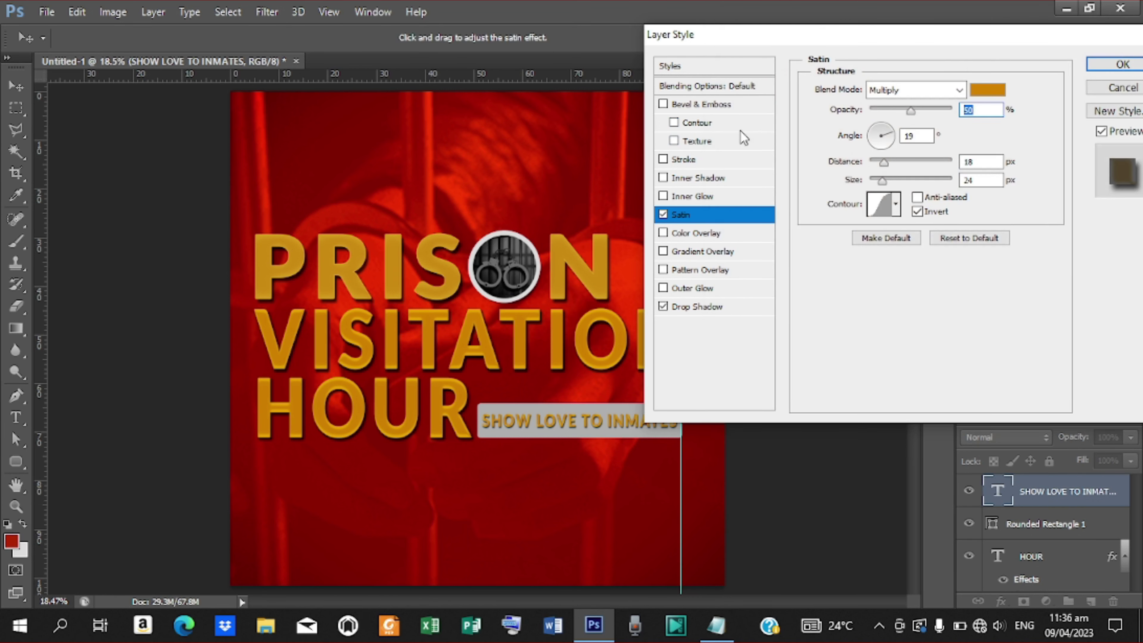
Step: Add a 2 px outside stroke in gold ca8912, sampled from PRISON, to SHOW LOVE TO INMATES
left_click(684, 160)
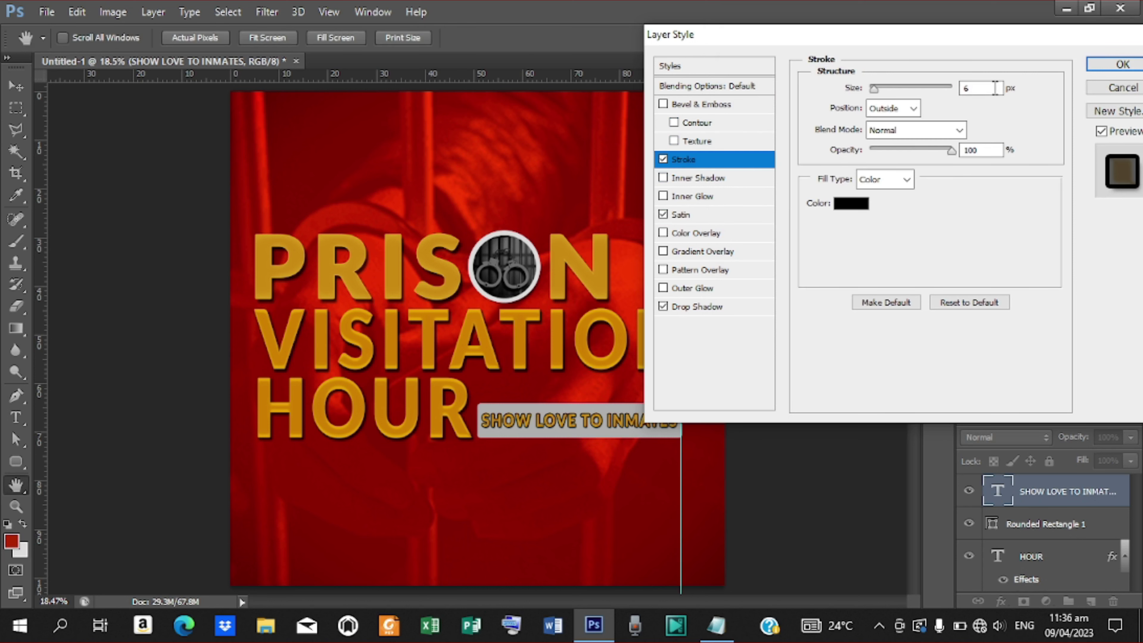
left_click(850, 203)
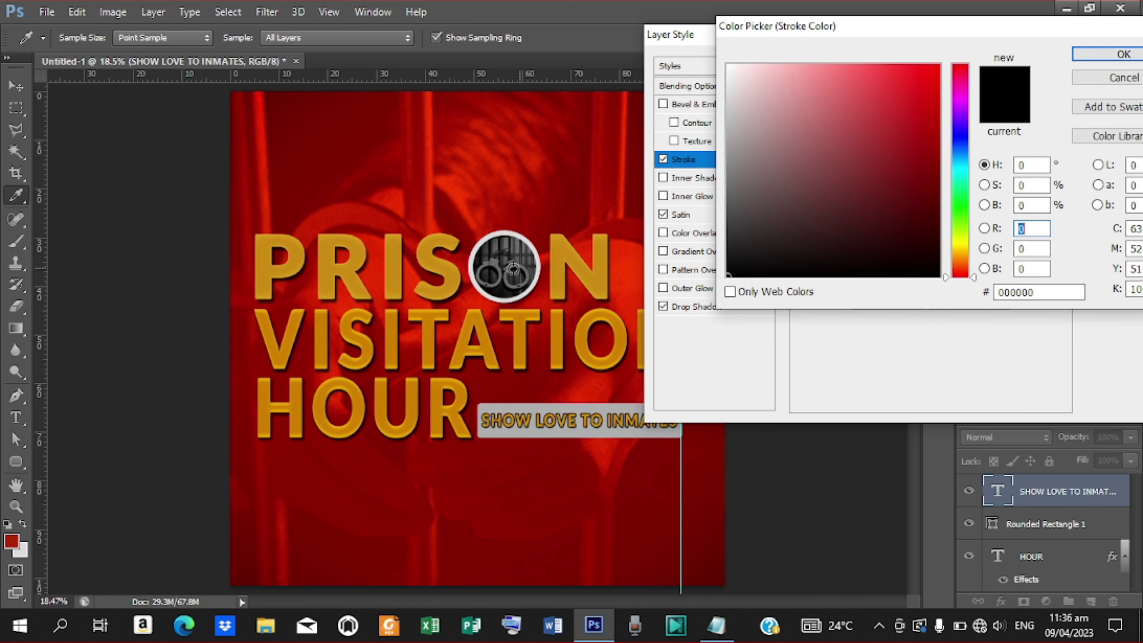
left_click(599, 288)
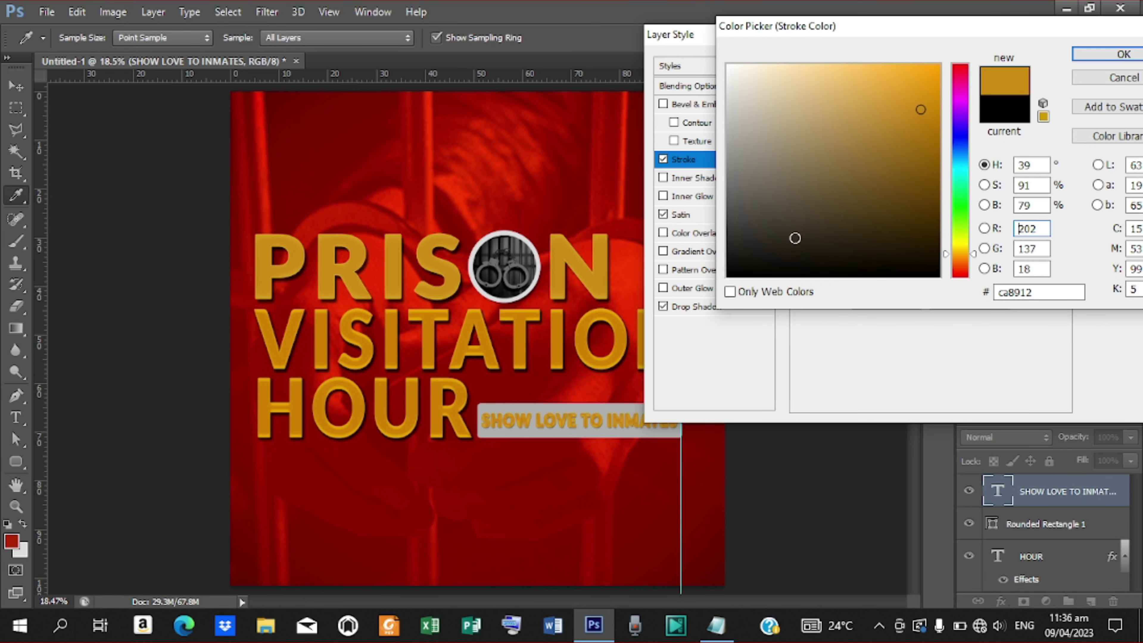
left_click(1099, 60)
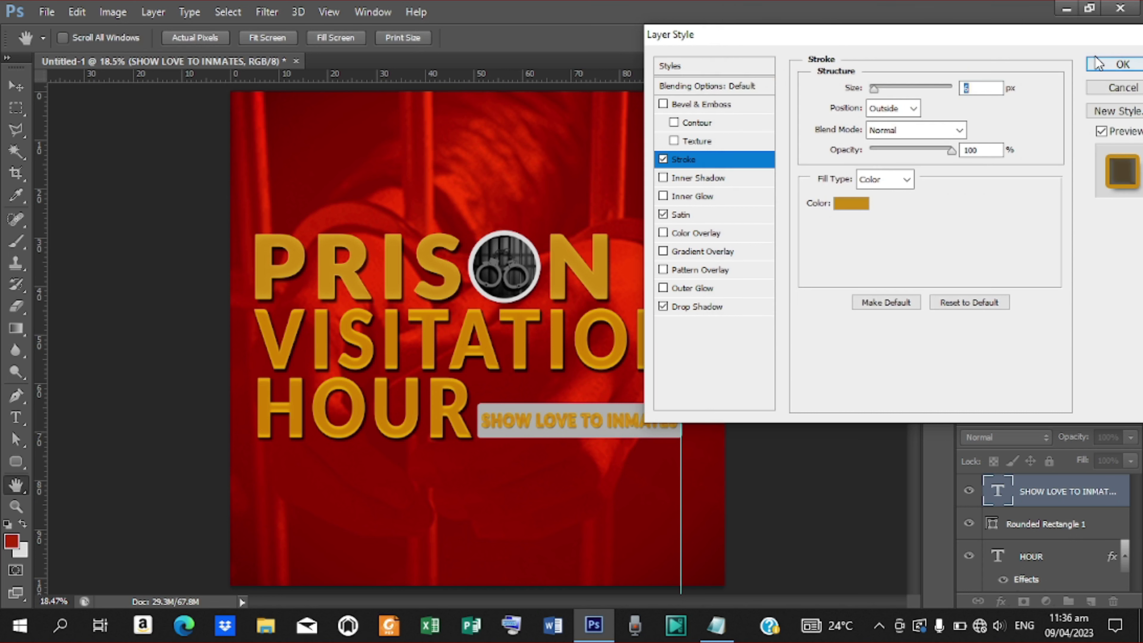
type("2")
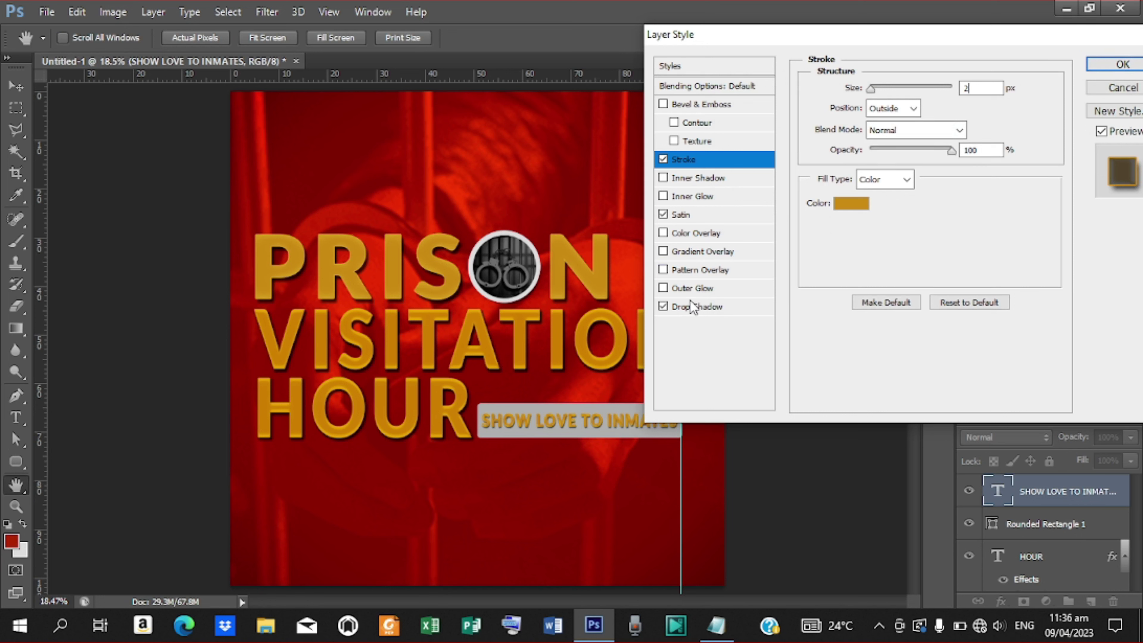
Step: Set the SHOW LOVE TO INMATES drop shadow to 5 px distance and 5 px size, and apply the layer style
left_click(694, 307)
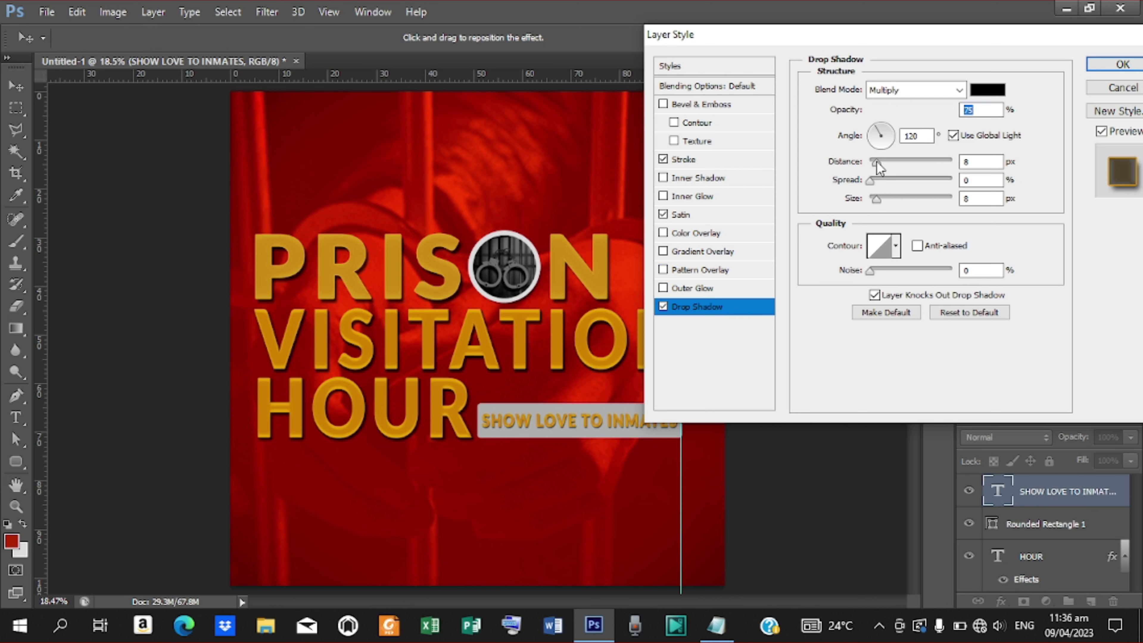
left_click_drag(876, 162, 869, 162)
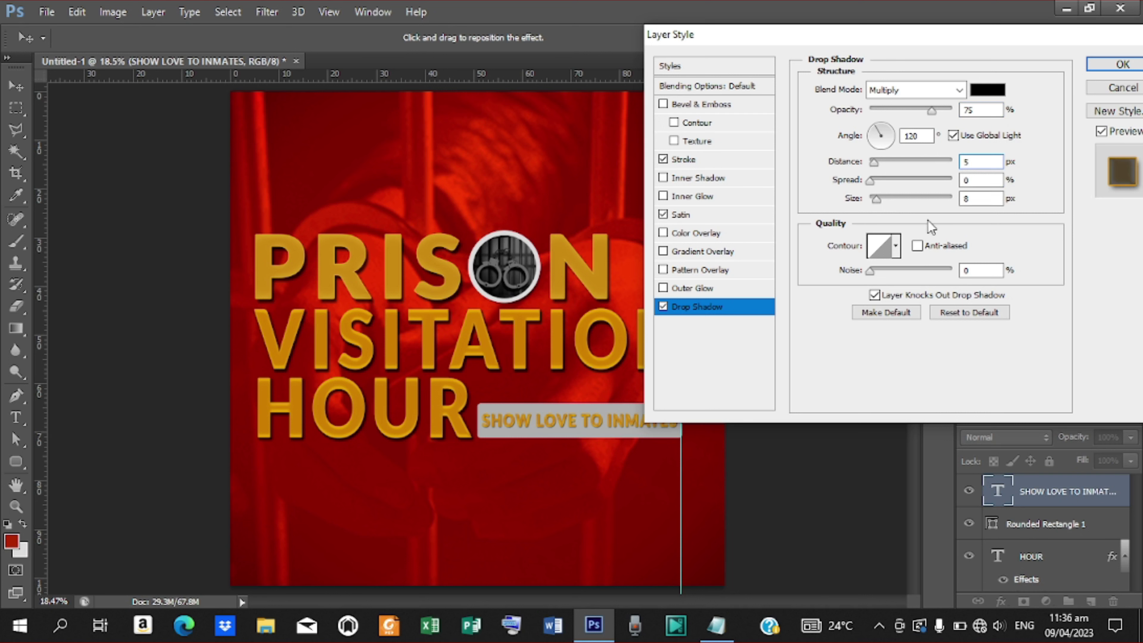
left_click(975, 179)
left_click(971, 199)
type("5")
left_click(1126, 66)
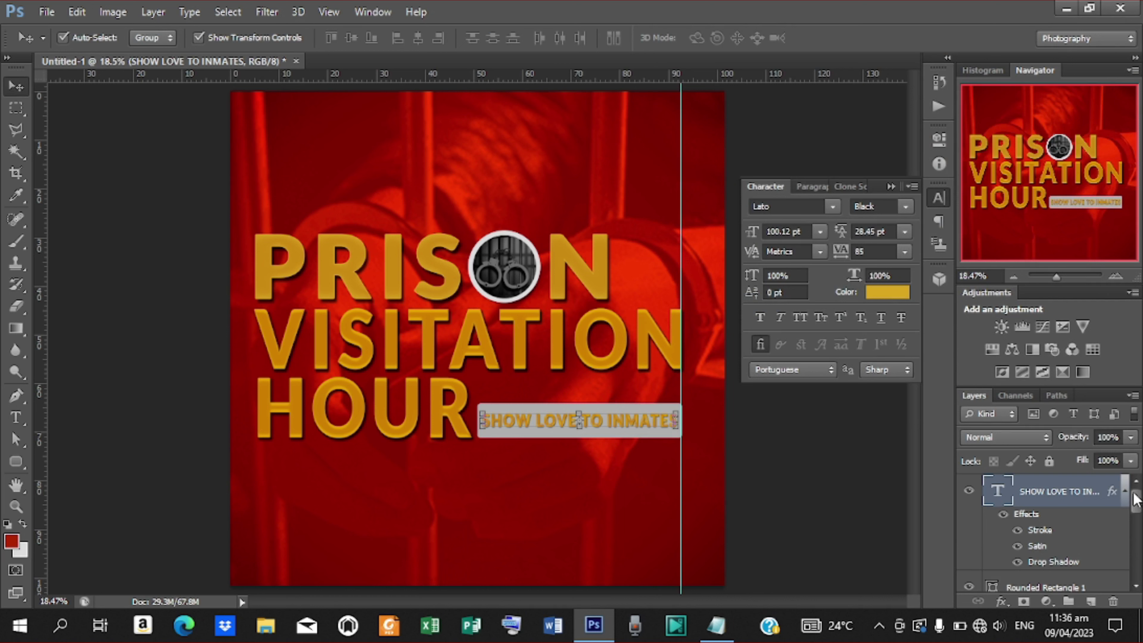
Step: Group the SHOW LOVE TO INMATES text with its rounded rectangle and name the group LOVE
left_click_drag(1136, 503, 1140, 546)
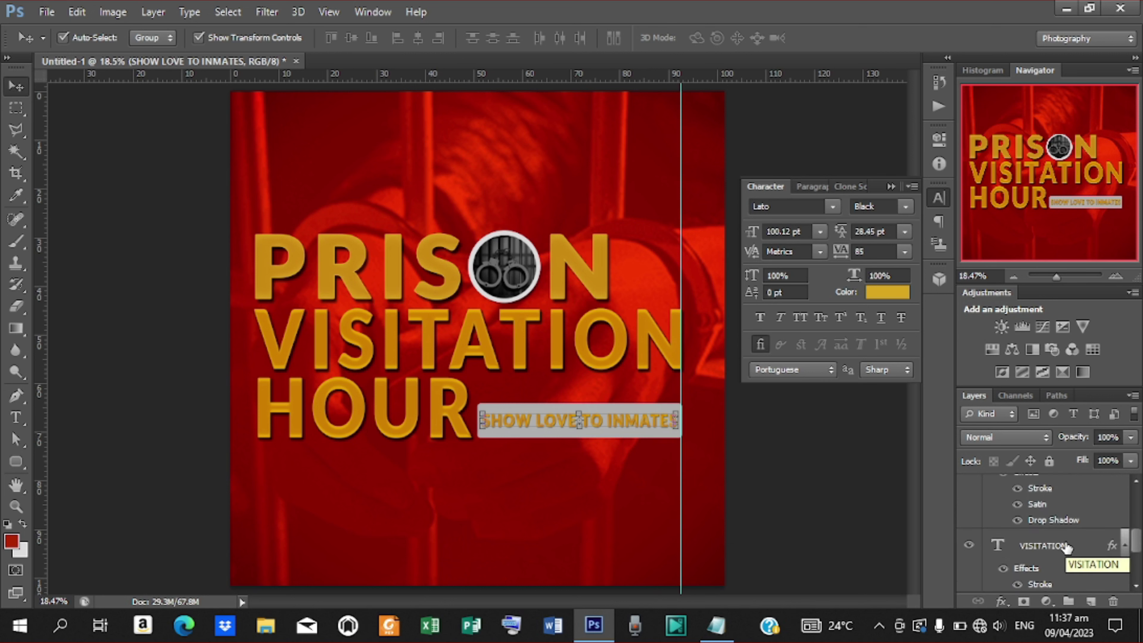
scroll(1063, 568, "up", 4)
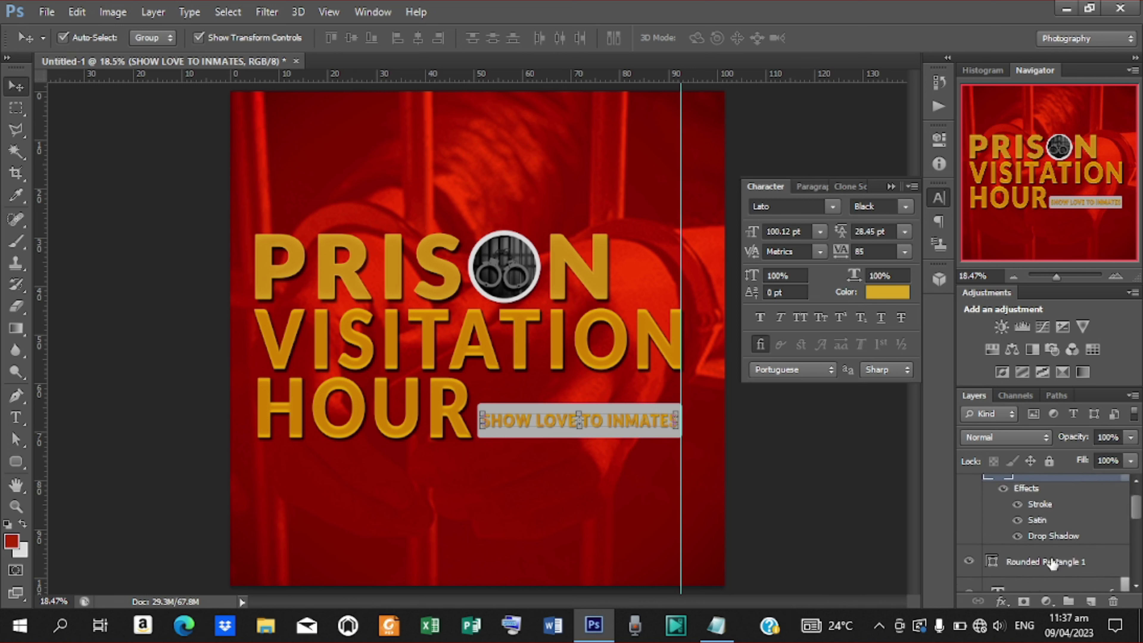
left_click(1052, 563, "shift")
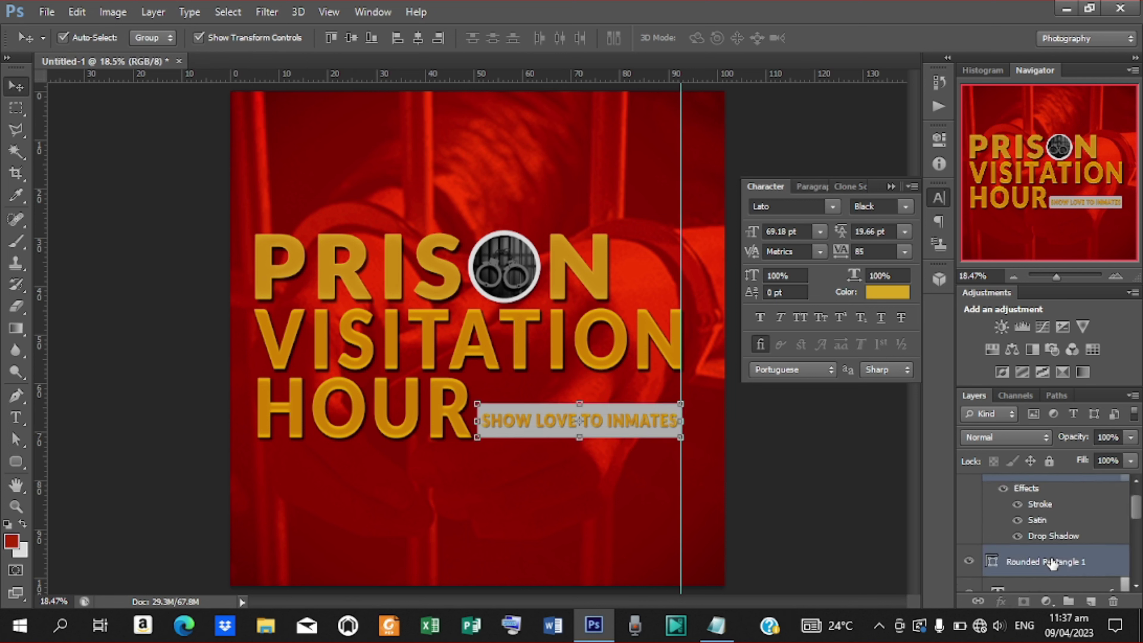
key("ctrl+g")
double_click(1043, 486)
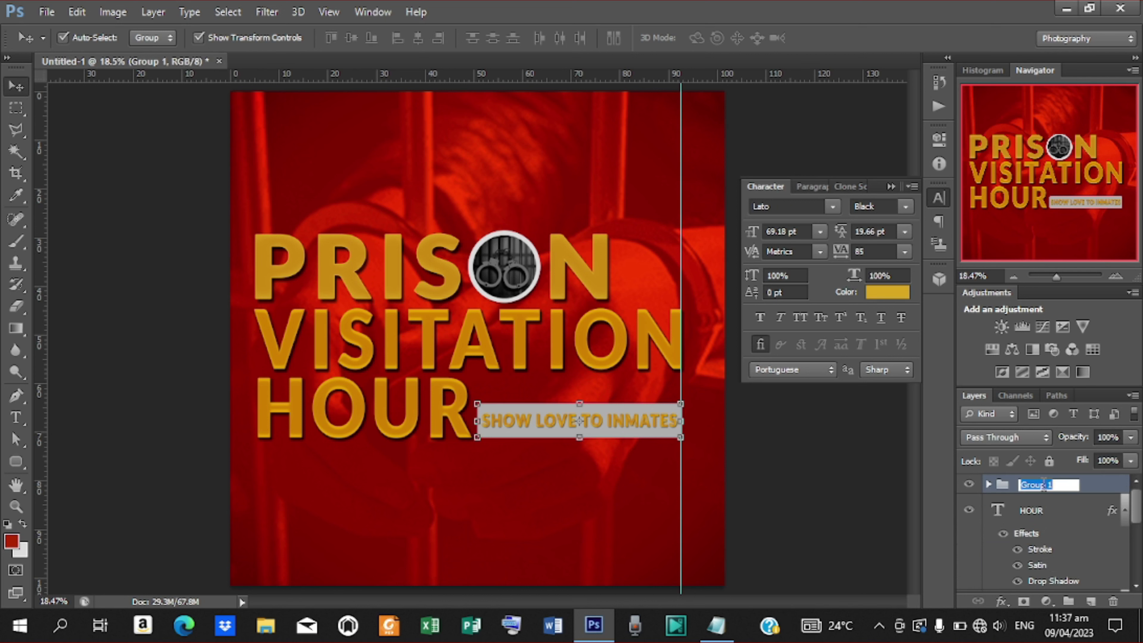
type("LOVE")
key("Return")
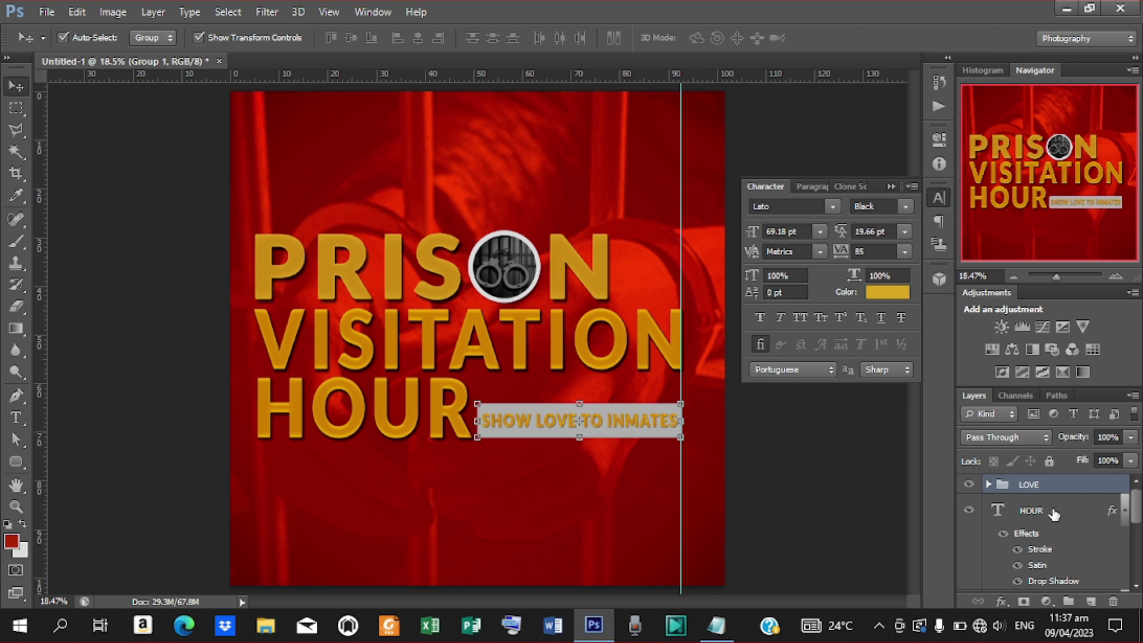
Step: Group the HOUR and VISITATION text layers and name the group VISIT HOUR
left_click(1093, 511)
scroll(1062, 513, "down", 3)
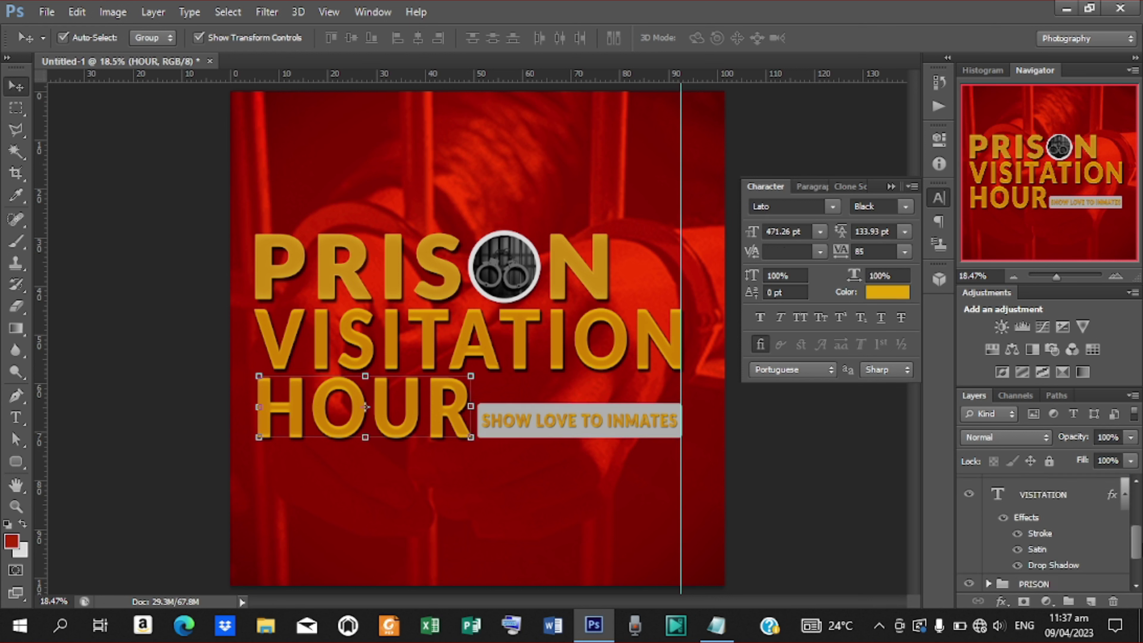
left_click(1049, 493)
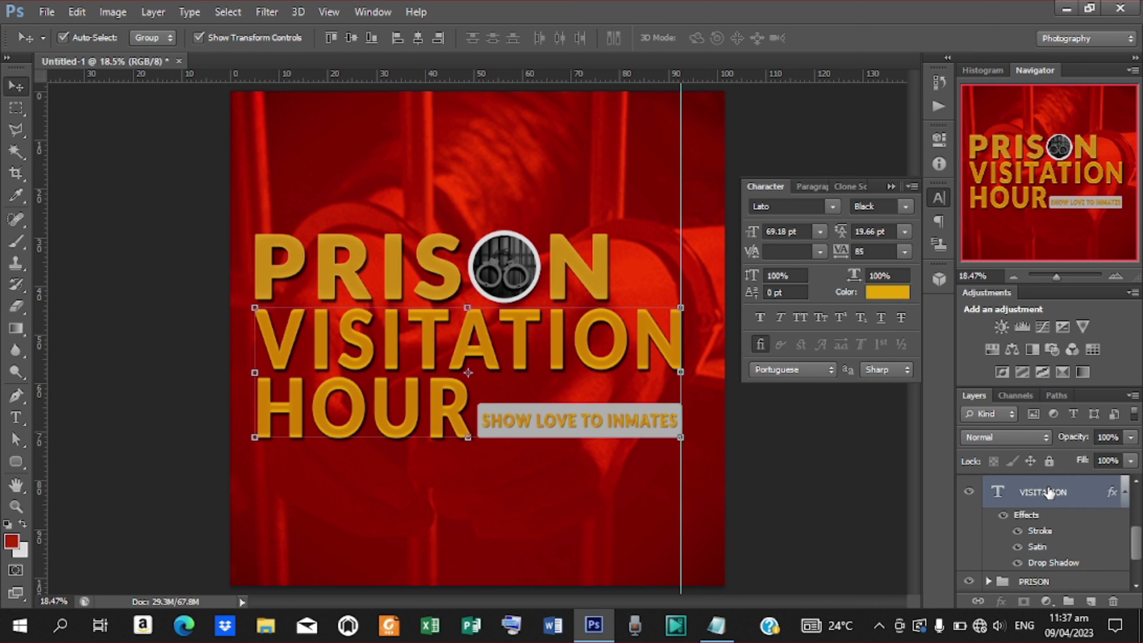
key("ctrl+g")
double_click(1042, 504)
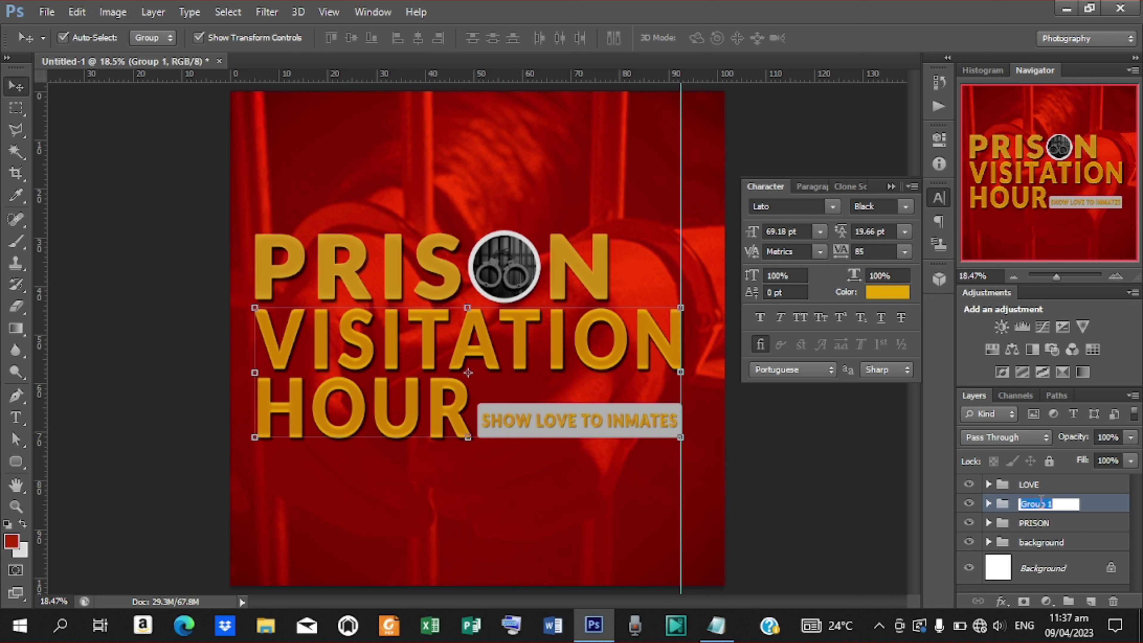
type("VISIT HOUR")
key("Return")
Step: Scale the LOVE, VISIT HOUR and PRISON groups together to about 87% and move them up on the flyer
left_click(1030, 485)
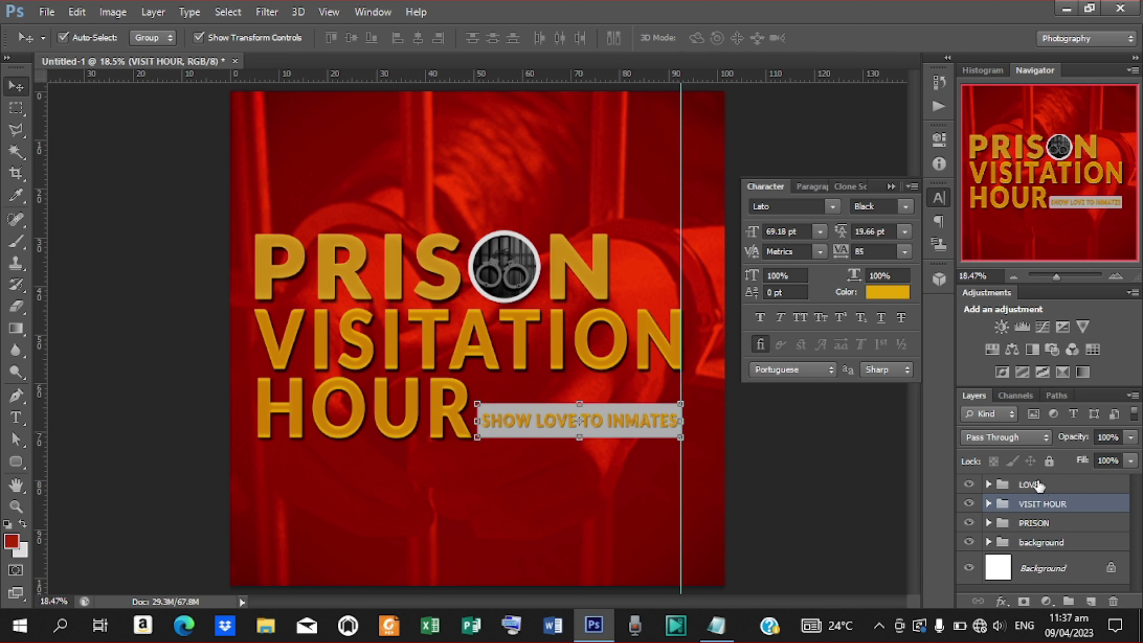
left_click(1035, 524, "shift")
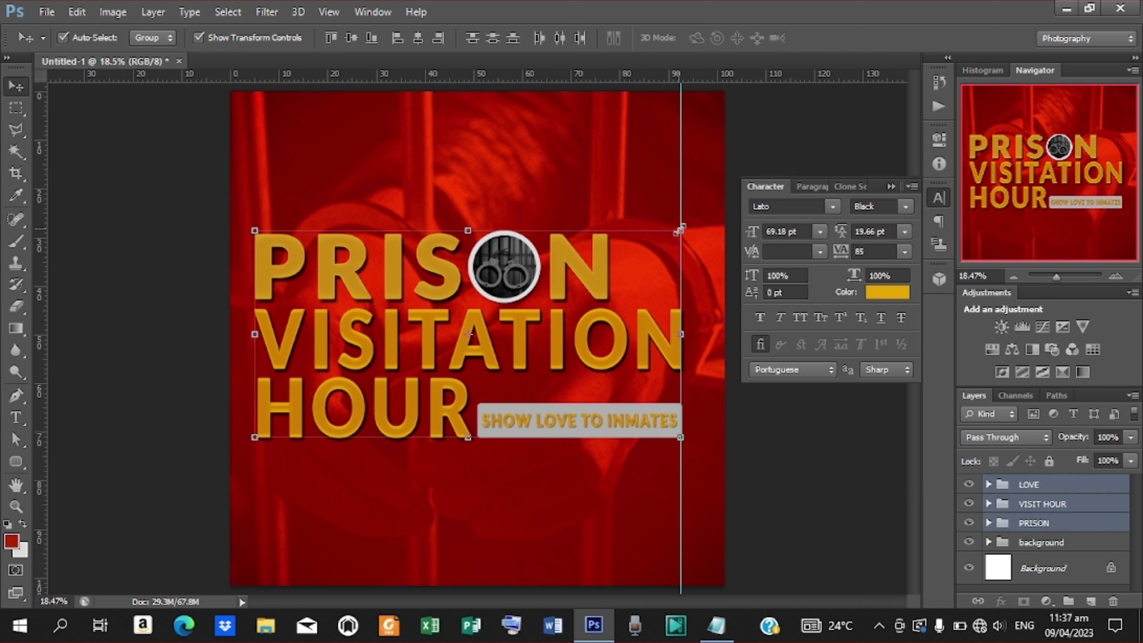
left_click_drag(679, 229, 653, 243)
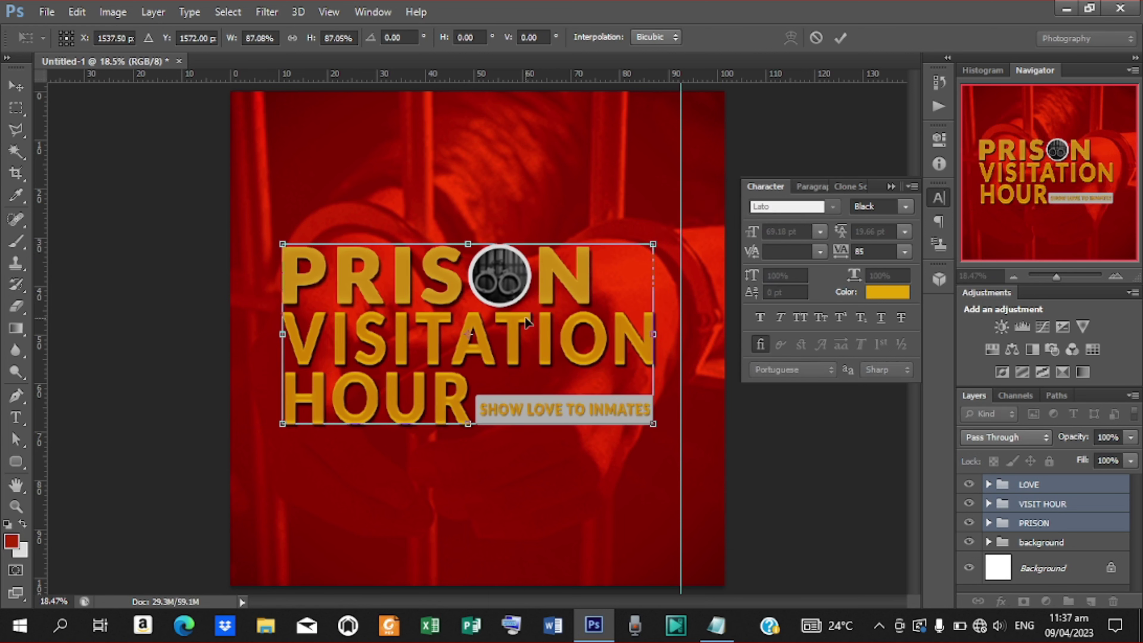
left_click_drag(526, 322, 523, 285)
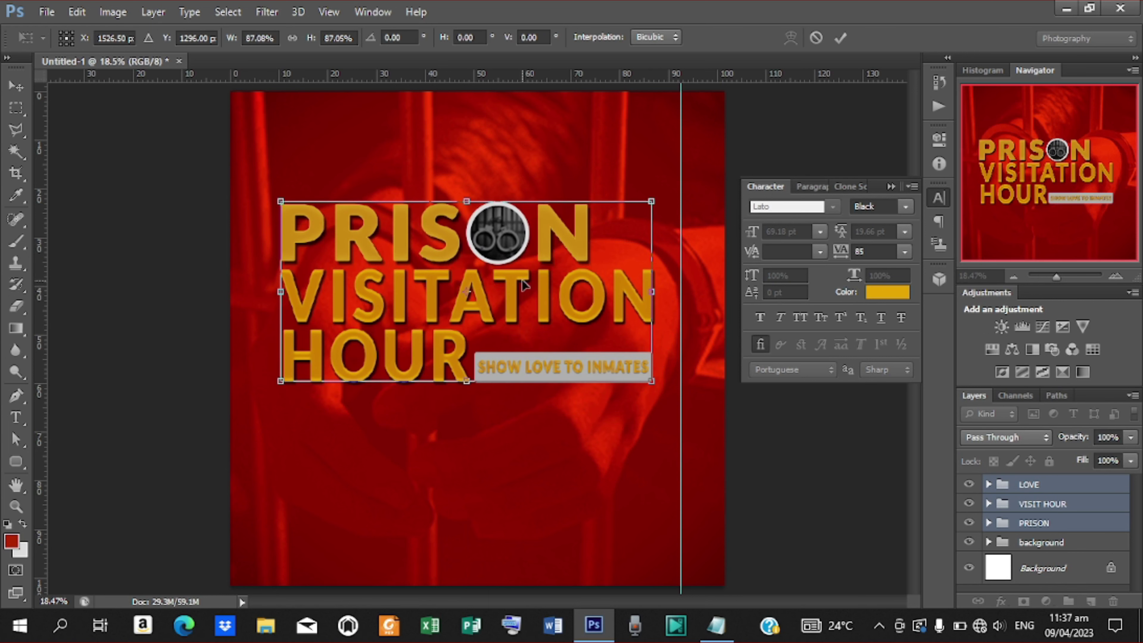
left_click(840, 37)
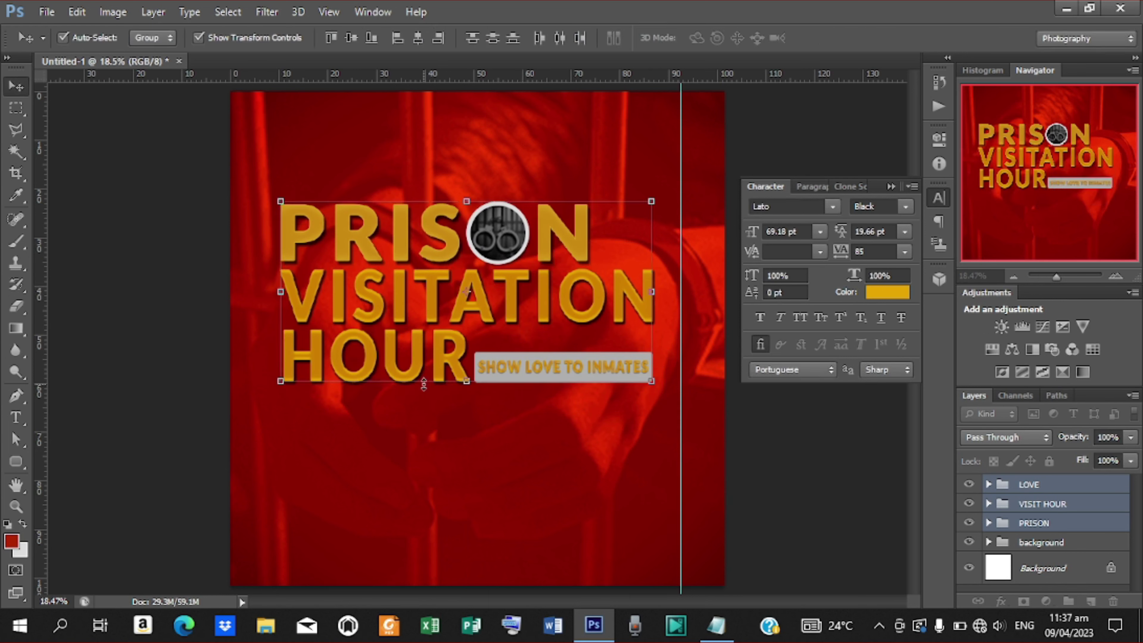
left_click(113, 387)
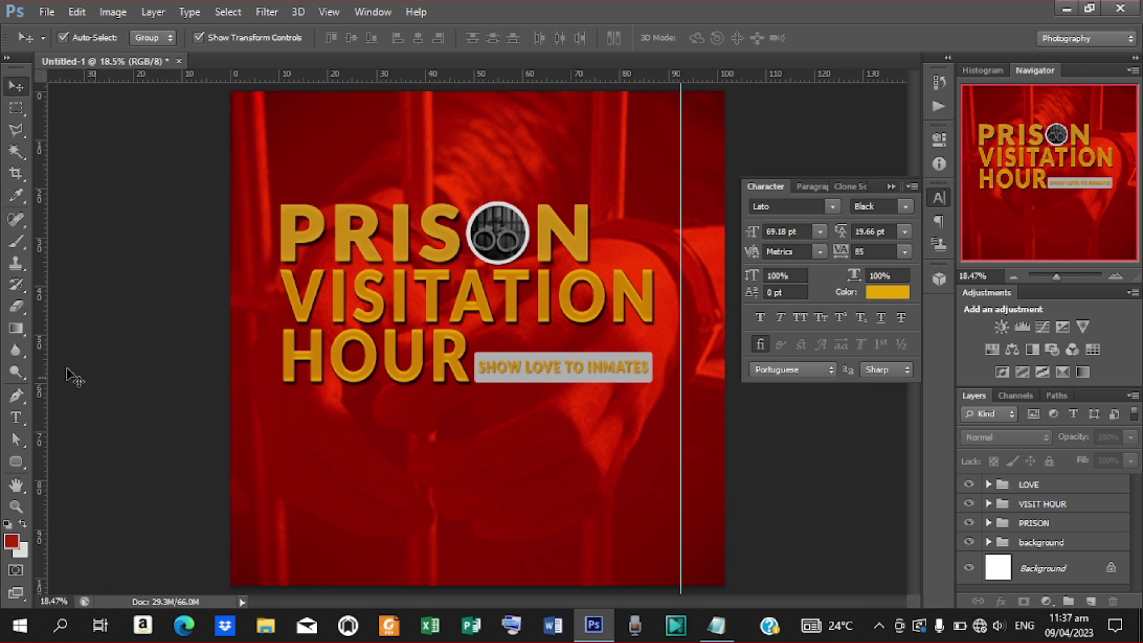
Step: Draw a plain rectangle about 3509 by 640 px across the full width of the flyer's lower part
left_click(15, 468)
left_click(14, 469)
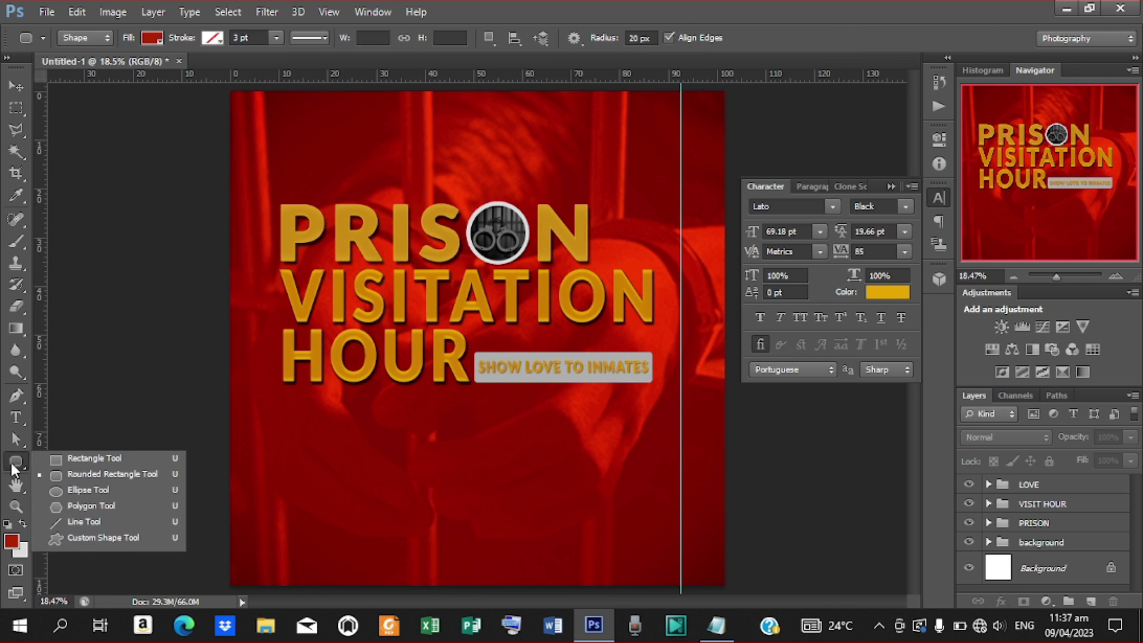
left_click(93, 459)
left_click_drag(210, 456, 752, 553)
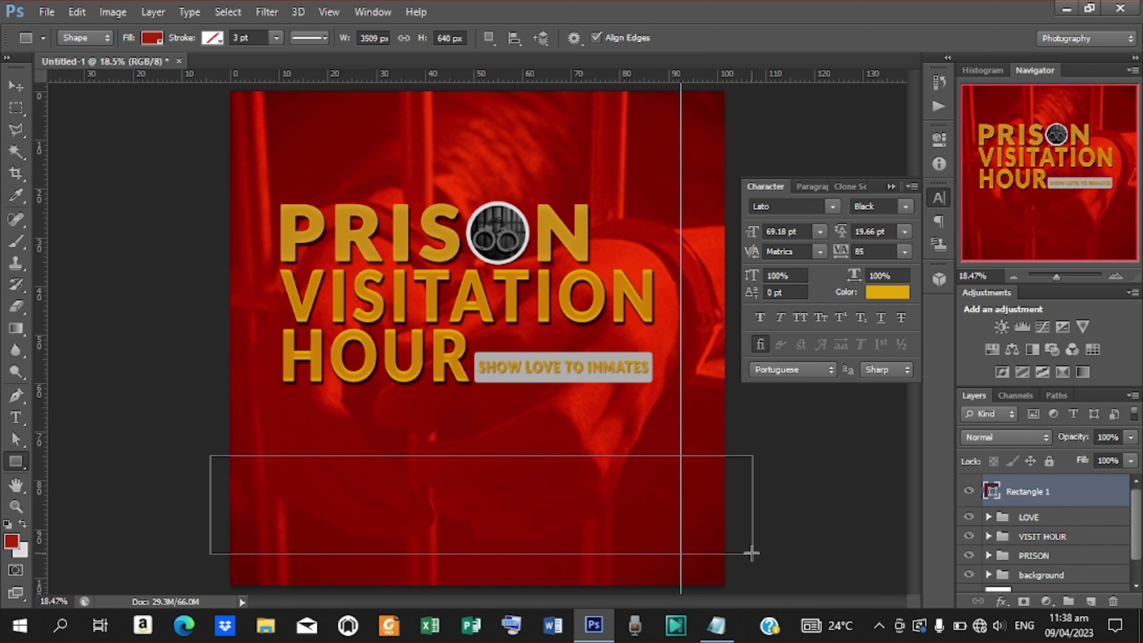
Step: Change the new rectangle's fill color to light grey bababa
left_click(153, 39)
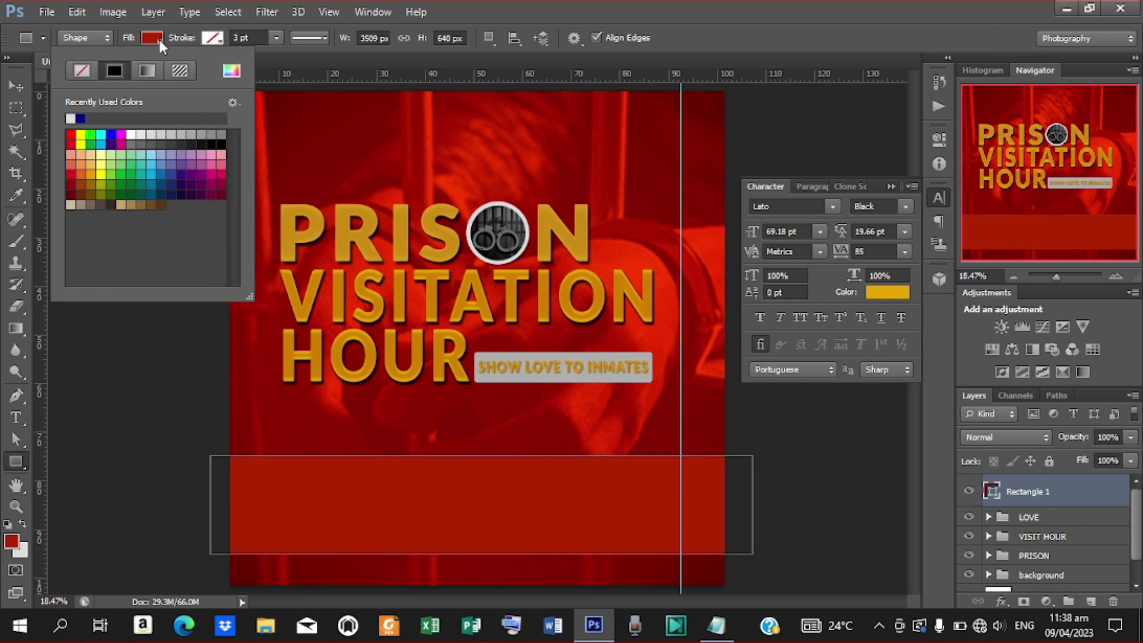
left_click(231, 71)
left_click(731, 157)
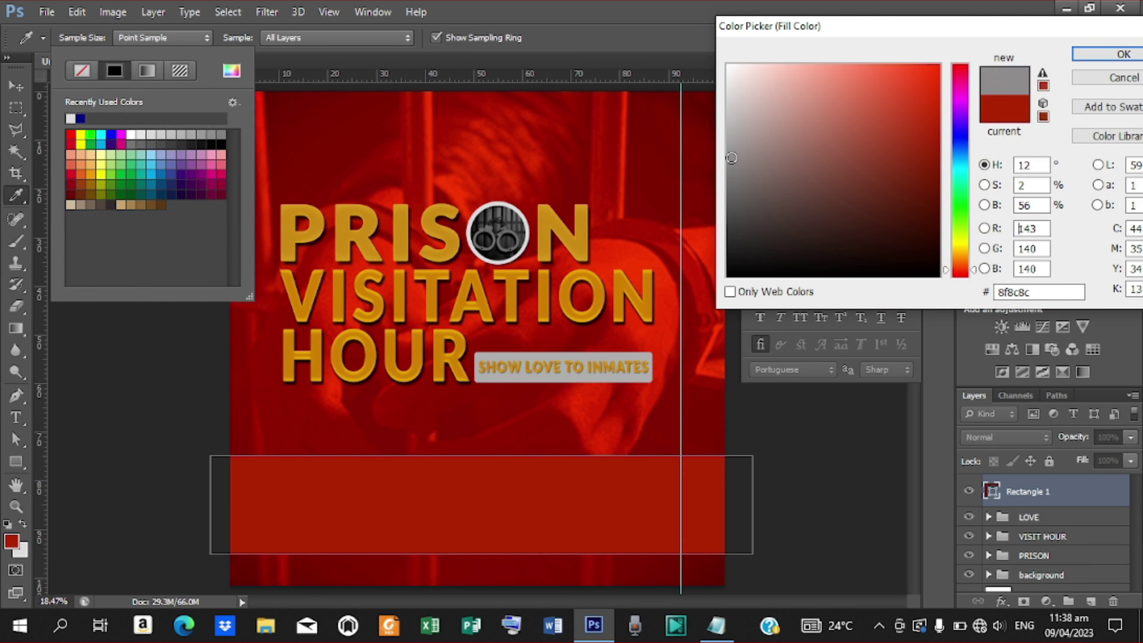
mouse_move(731, 158)
left_mouse_down()
mouse_move(722, 172)
mouse_move(712, 162)
mouse_move(700, 97)
mouse_move(701, 122)
left_mouse_up()
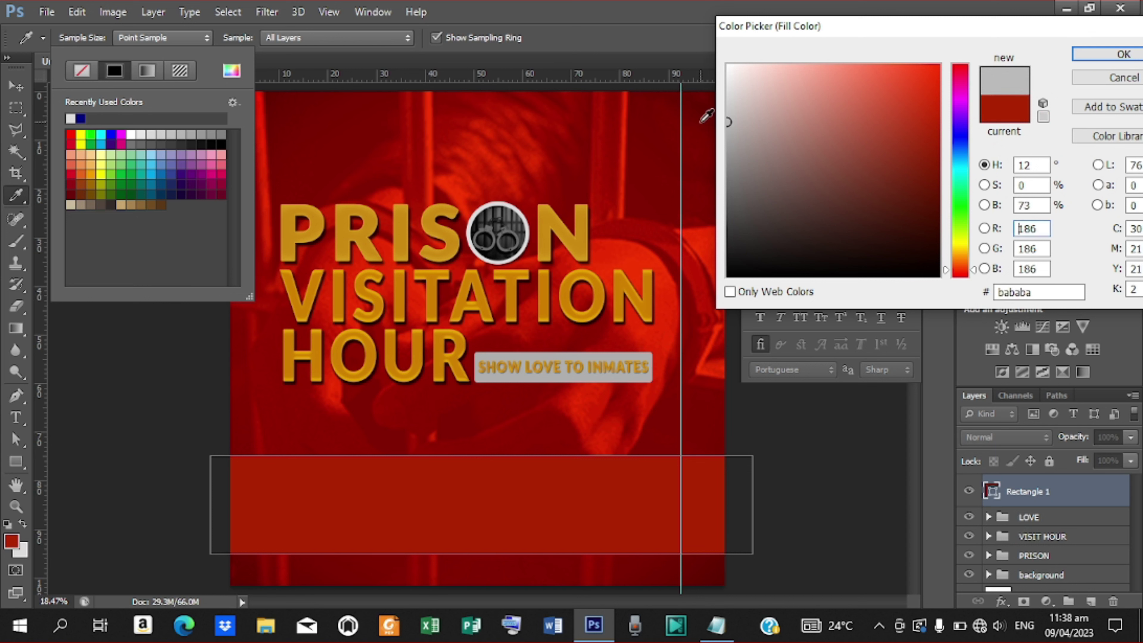
left_click(1110, 56)
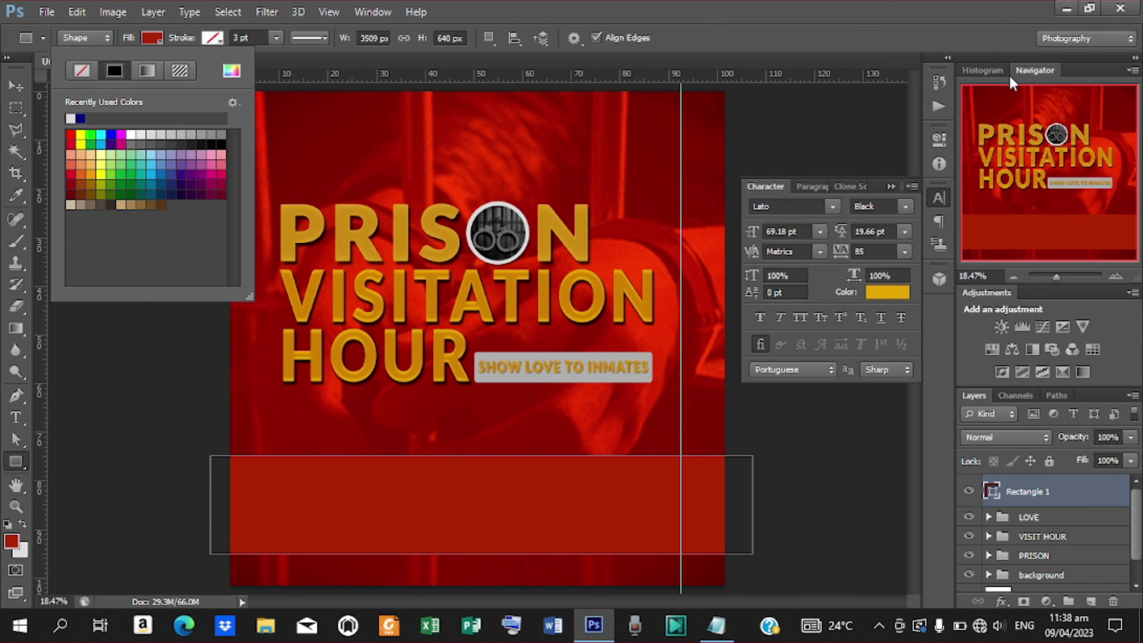
Step: Nudge the grey rectangle slightly left to centre it across the flyer and up closer to the title
left_click(16, 85)
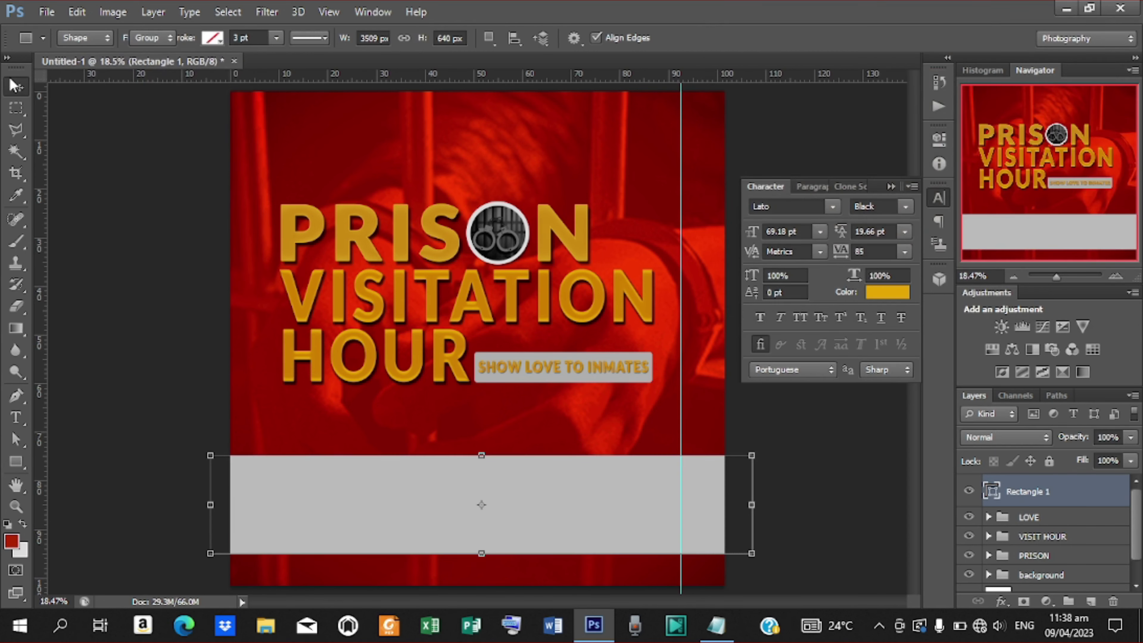
key("shift+Left")
key("shift+Left")
key("shift+Left")
key("shift+Left")
key("shift+Left")
key("shift+Left")
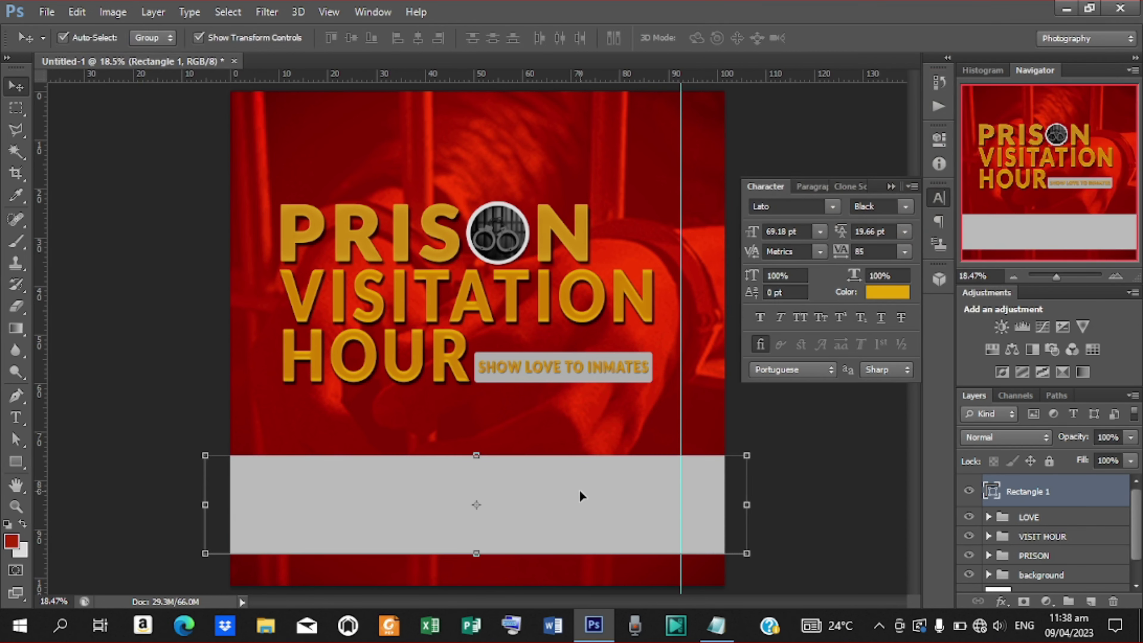
key("shift+Up")
key("shift+Up")
key("shift+Up")
key("shift+Up")
key("shift+Up")
key("shift+Up")
key("shift+Up")
key("shift+Up")
key("shift+Up")
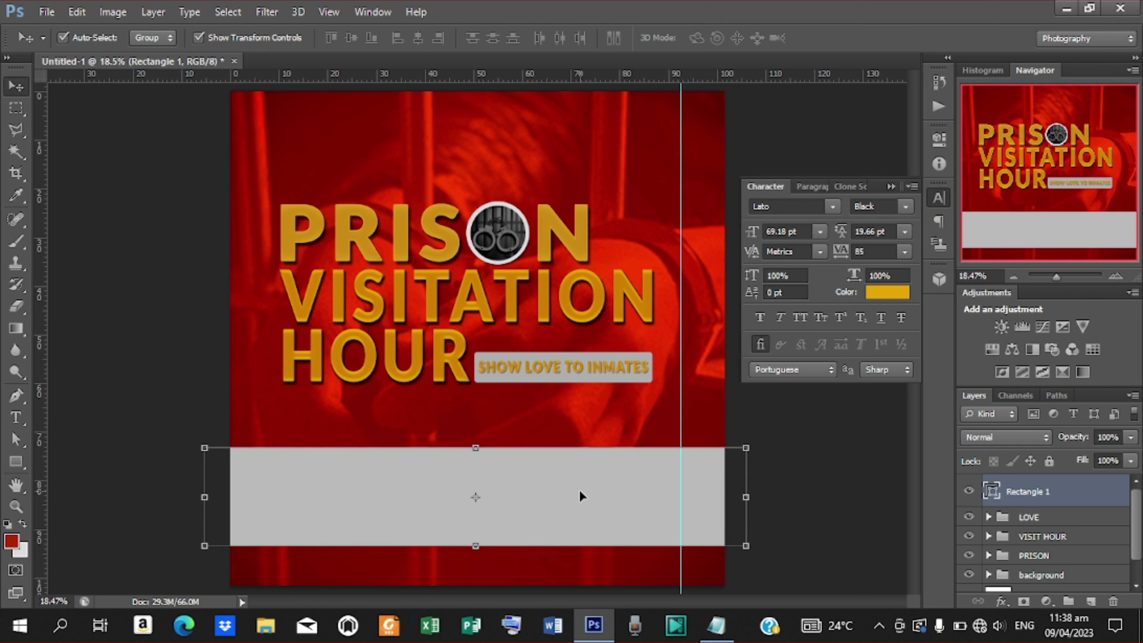
key("shift+Up")
key("shift+Up")
key("shift+Up")
key("shift+Up")
key("shift+Up")
key("shift+Up")
key("shift+Up")
key("shift+Up")
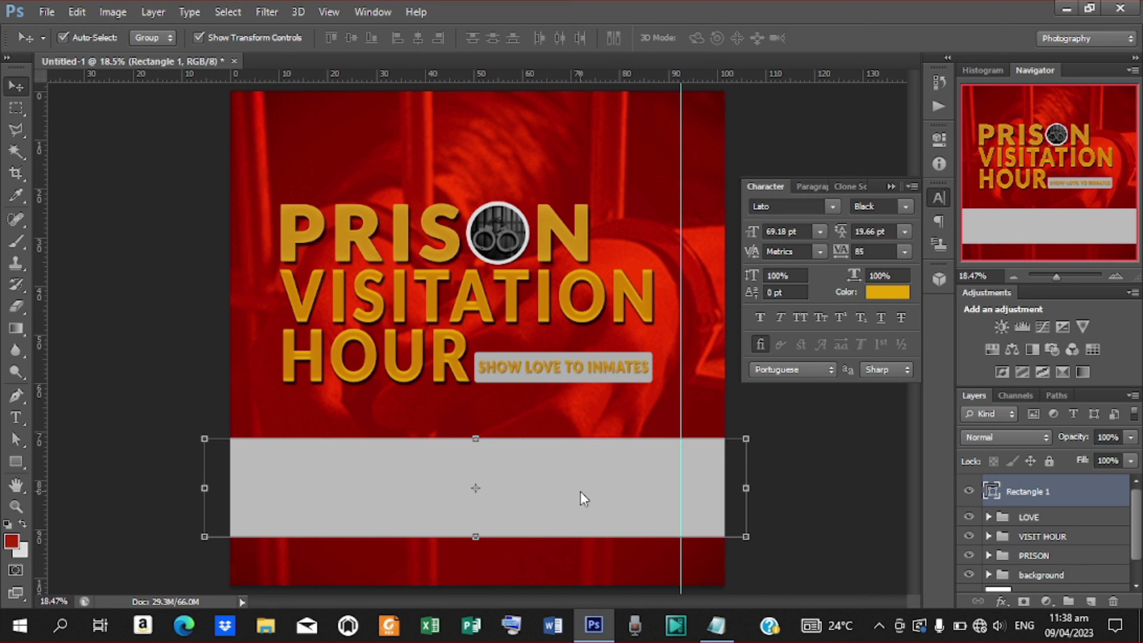
key("Up")
key("Up")
key("Up")
key("Up")
key("Up")
key("Up")
key("Up")
key("Up")
key("Up")
key("Up")
key("Up")
key("Up")
key("Up")
key("Up")
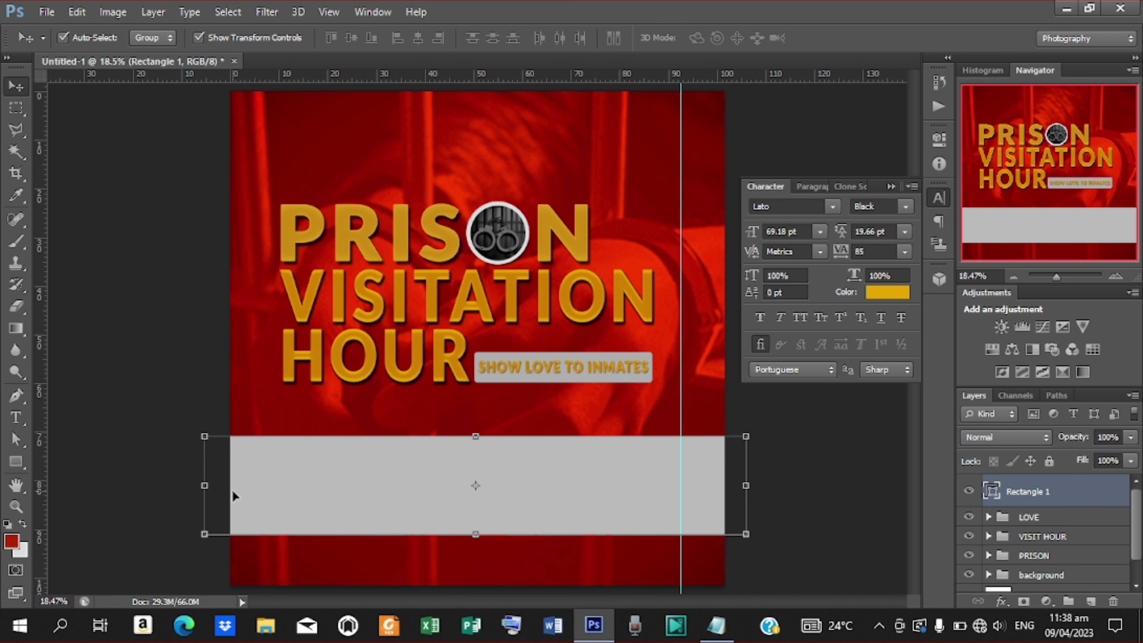
Step: Copy ACTIVITIES LINE UP from the text file and paste it as a new gold text line between the title and the grey band
key("t")
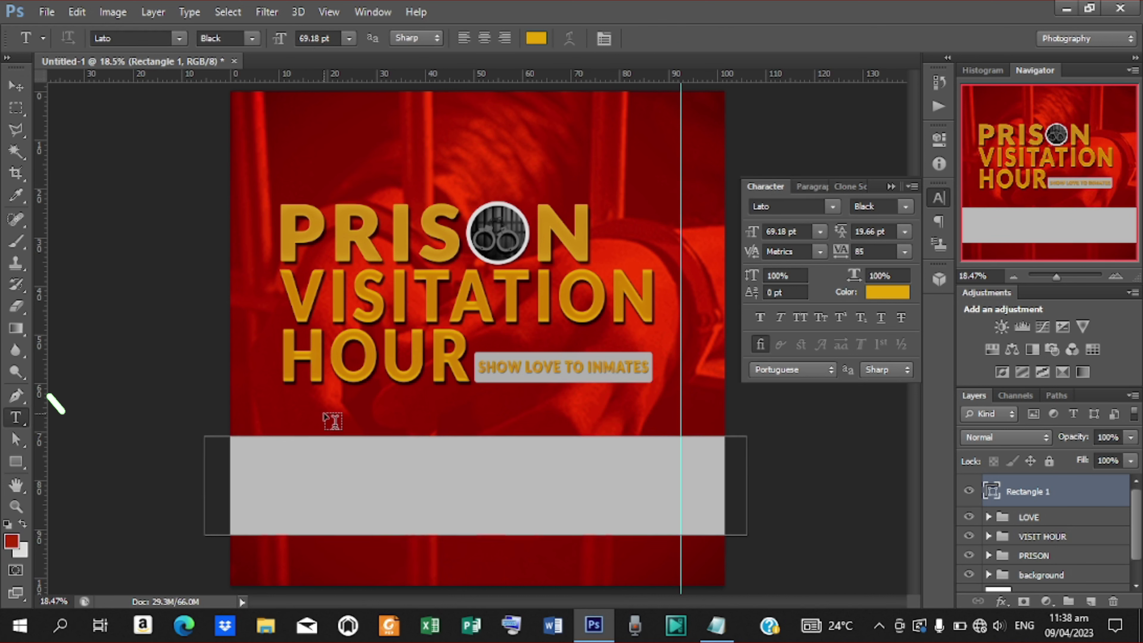
left_click(332, 421)
left_click(719, 627)
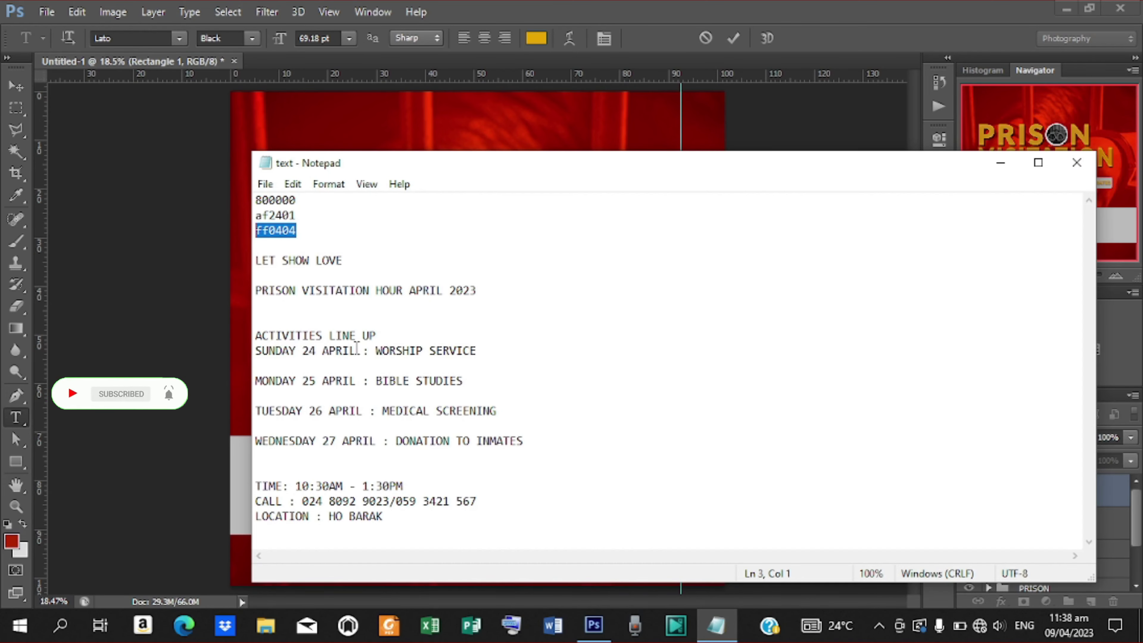
left_click_drag(377, 337, 254, 336)
right_click(285, 333)
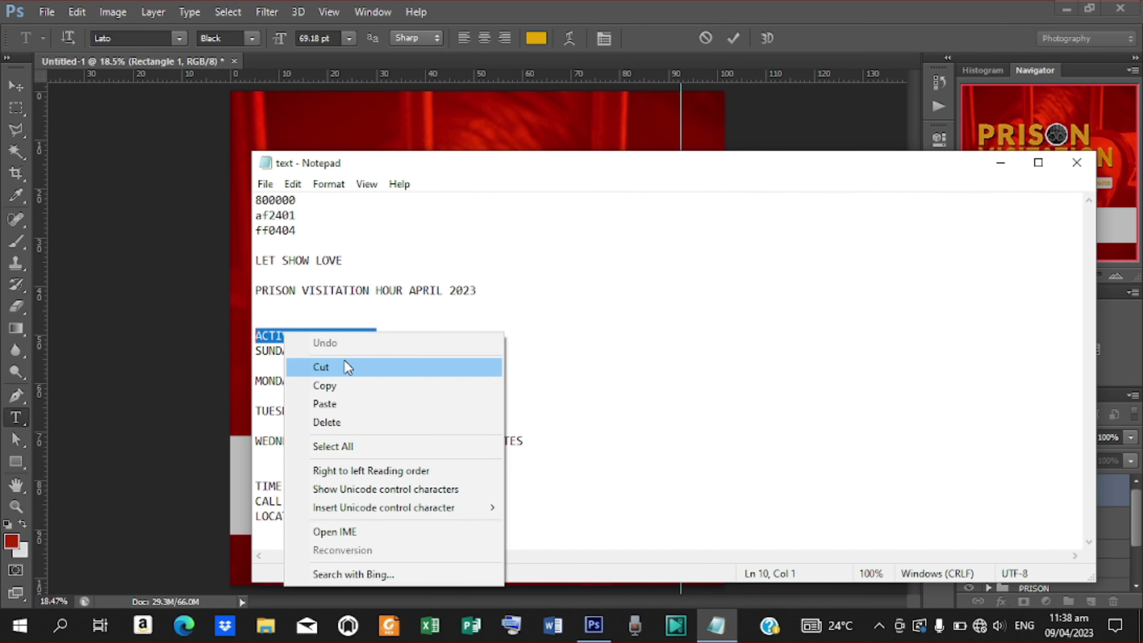
left_click(331, 386)
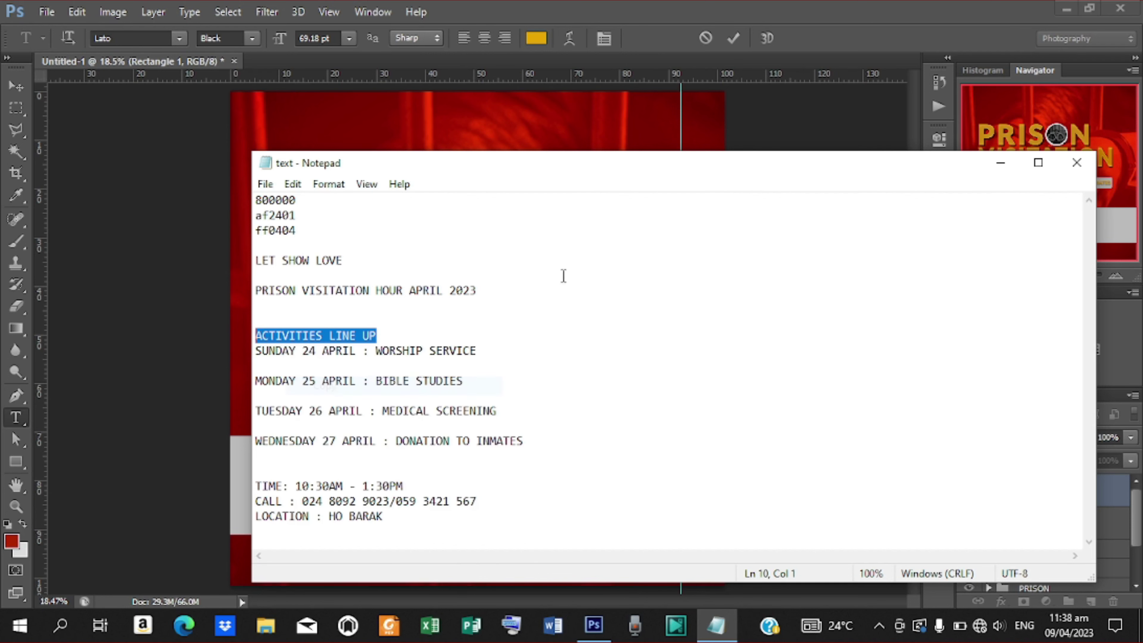
left_click(995, 165)
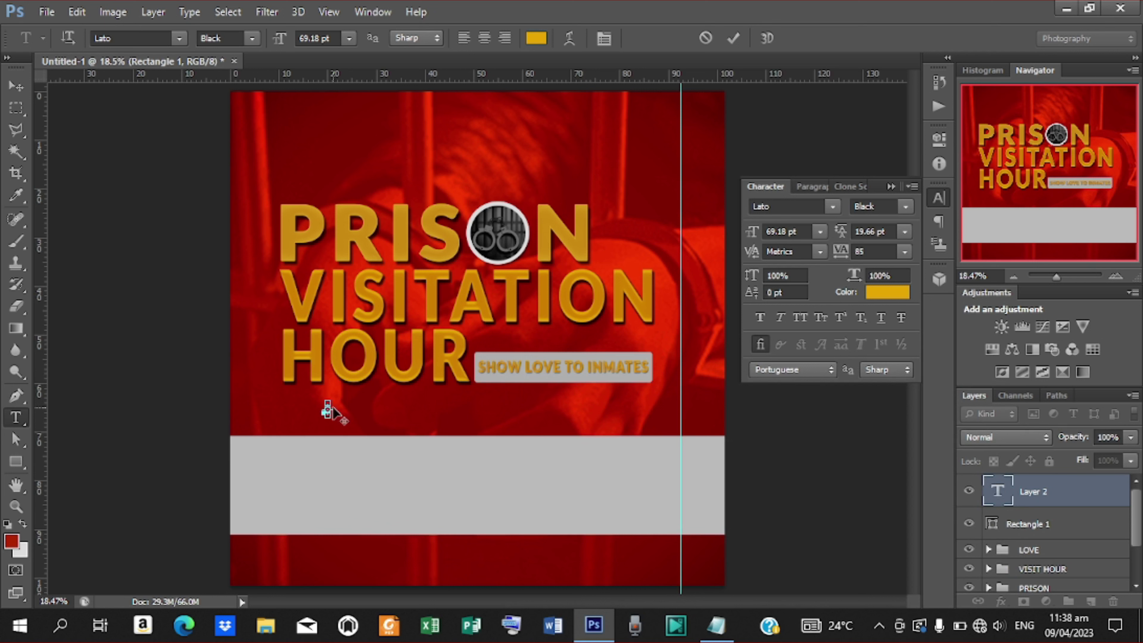
left_click(327, 410)
key("ctrl+v")
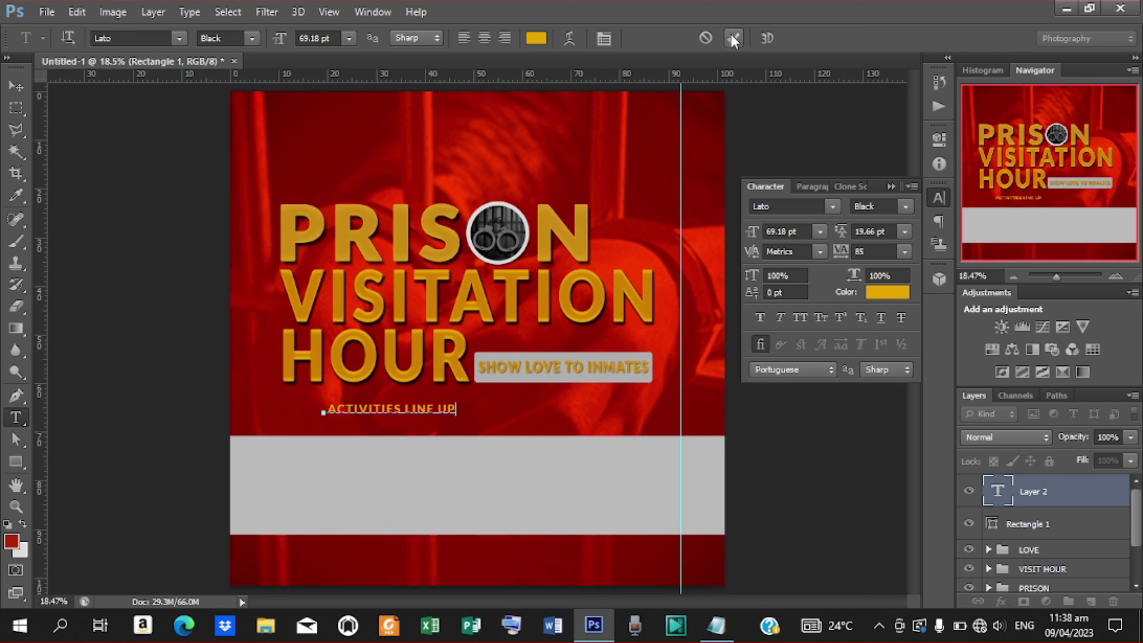
left_click(732, 38)
Step: Move the ACTIVITIES LINE UP text onto the grey band's upper edge and centre it horizontally on the canvas
key("v")
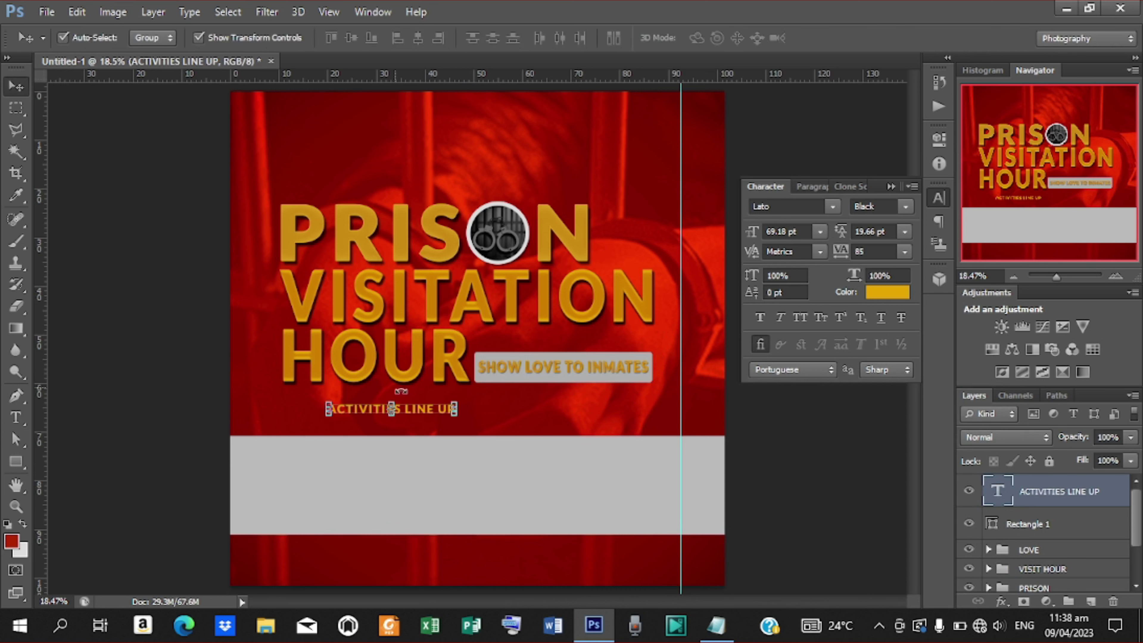
left_click_drag(419, 408, 505, 434)
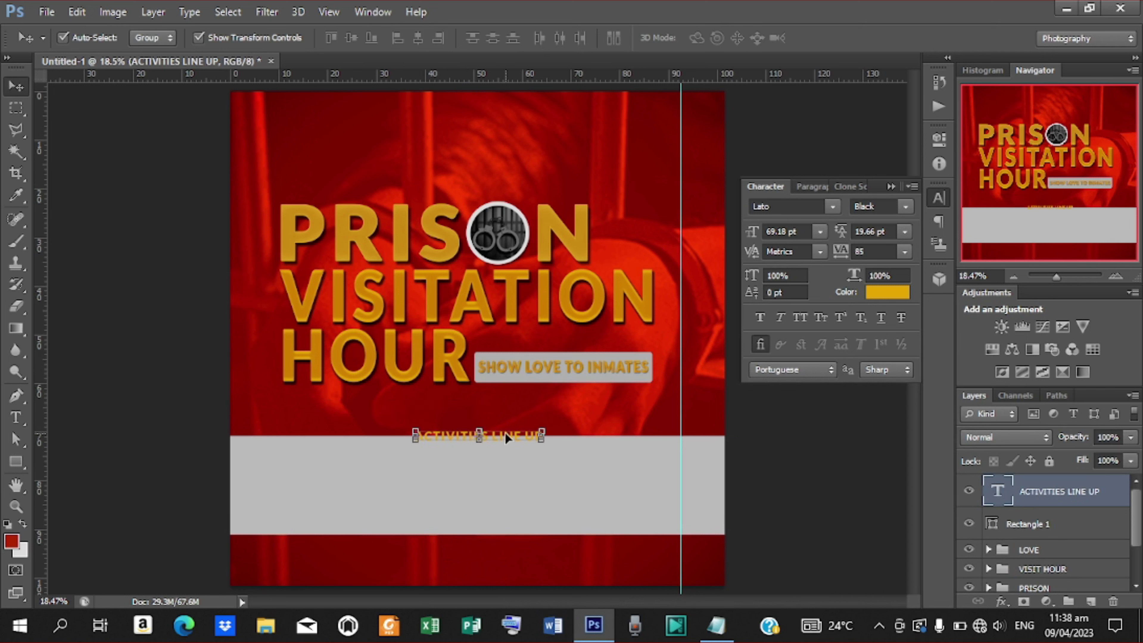
key("ctrl+a")
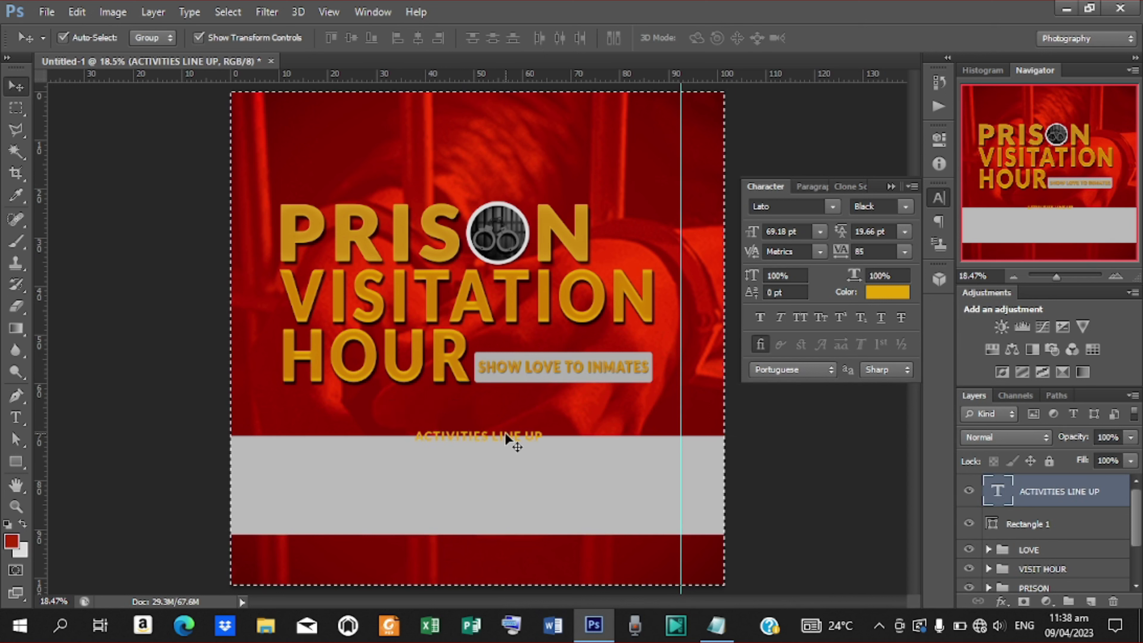
left_click(421, 39)
key("ctrl+d")
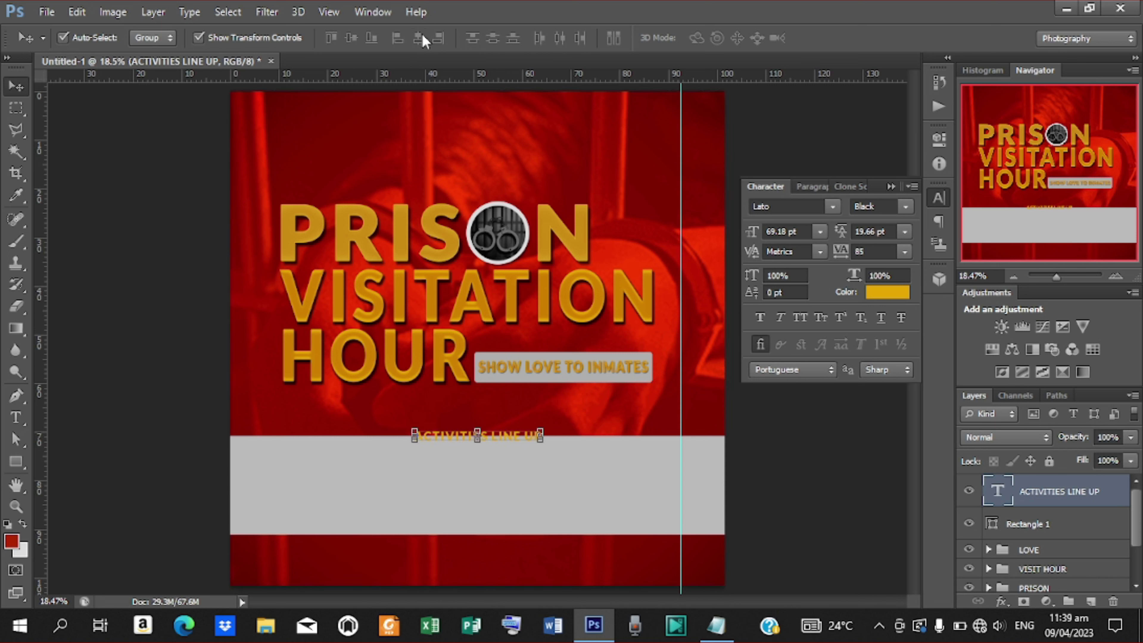
Step: Draw a light grey rectangle about 971 by 175 px behind the ACTIVITIES LINE UP text, overlapping the band's upper edge
left_click(15, 462)
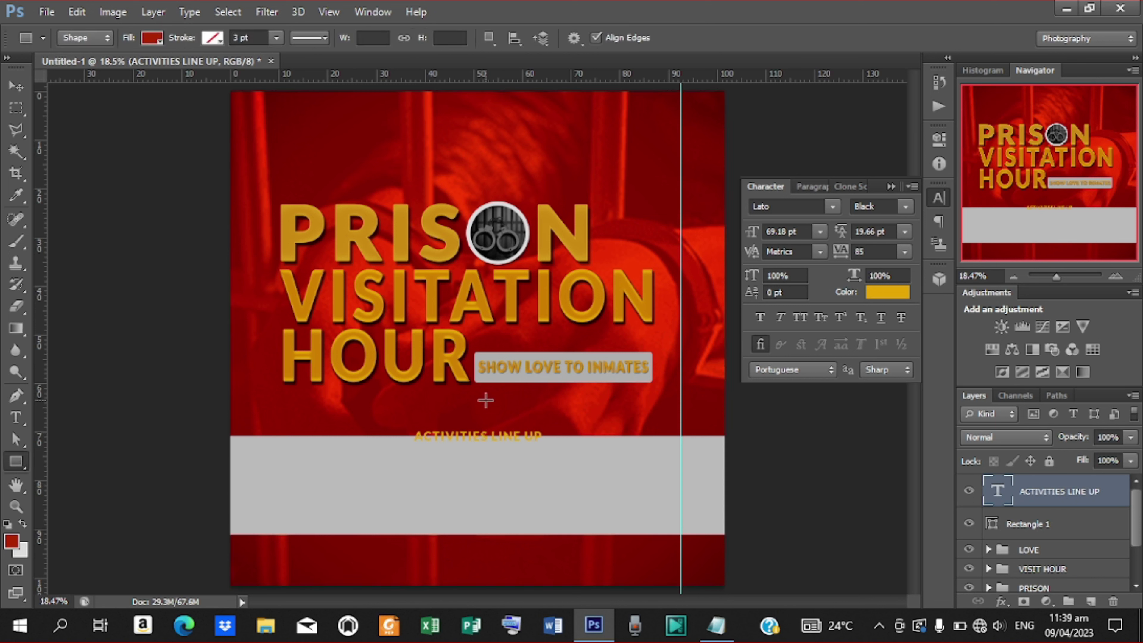
left_click(1031, 527)
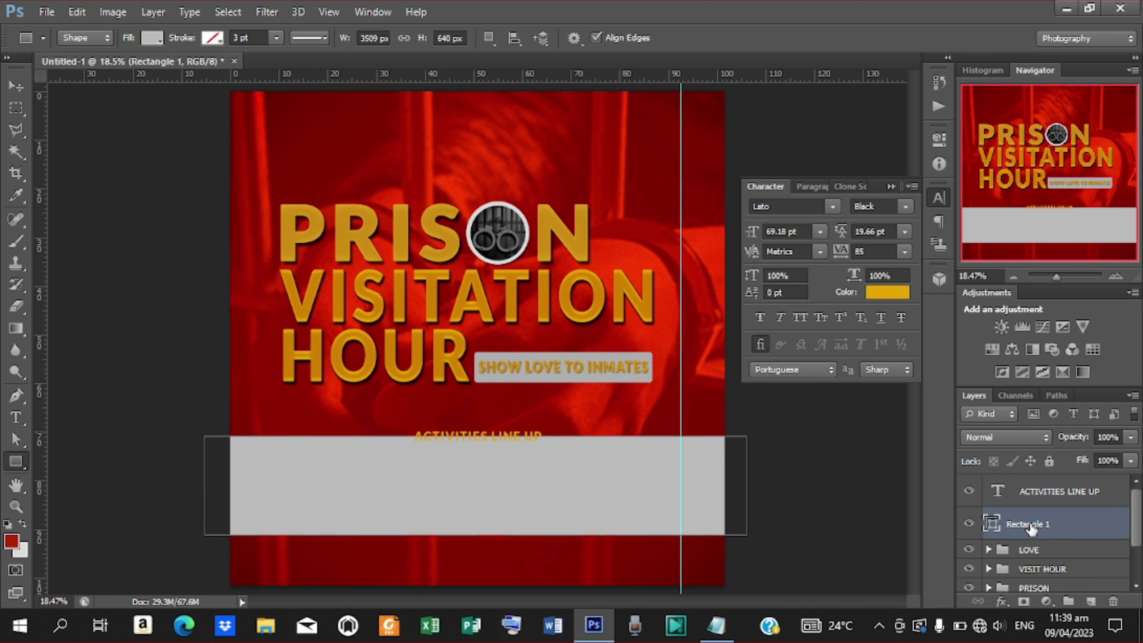
left_click_drag(401, 420, 550, 446)
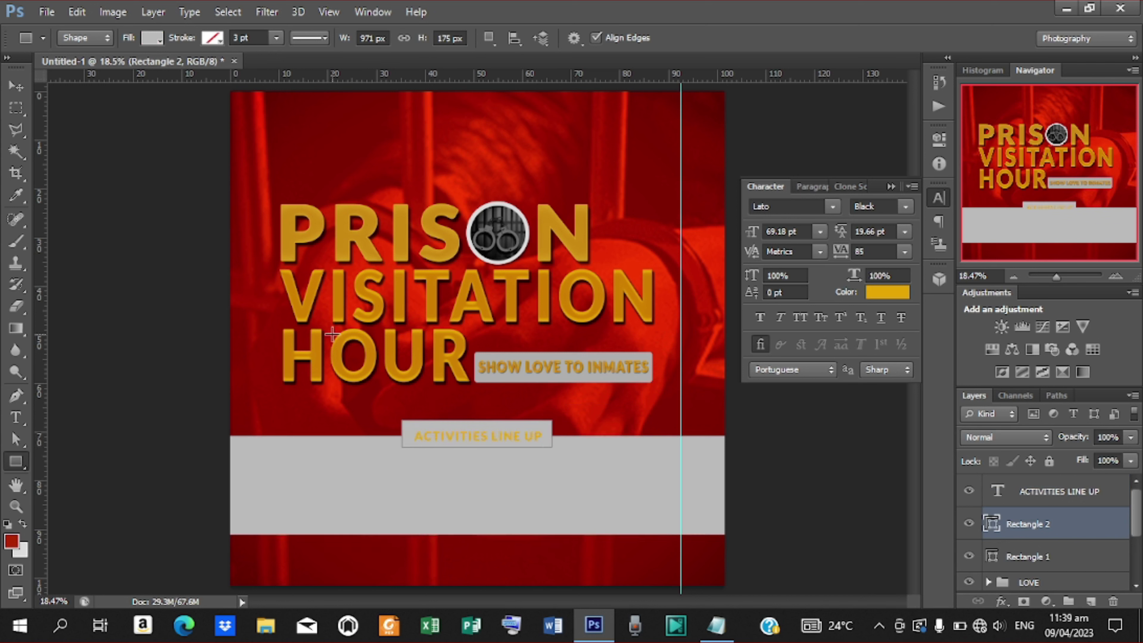
Step: Nudge the ACTIVITIES LINE UP text slightly up so it sits inside the small grey rectangle
left_click(15, 86)
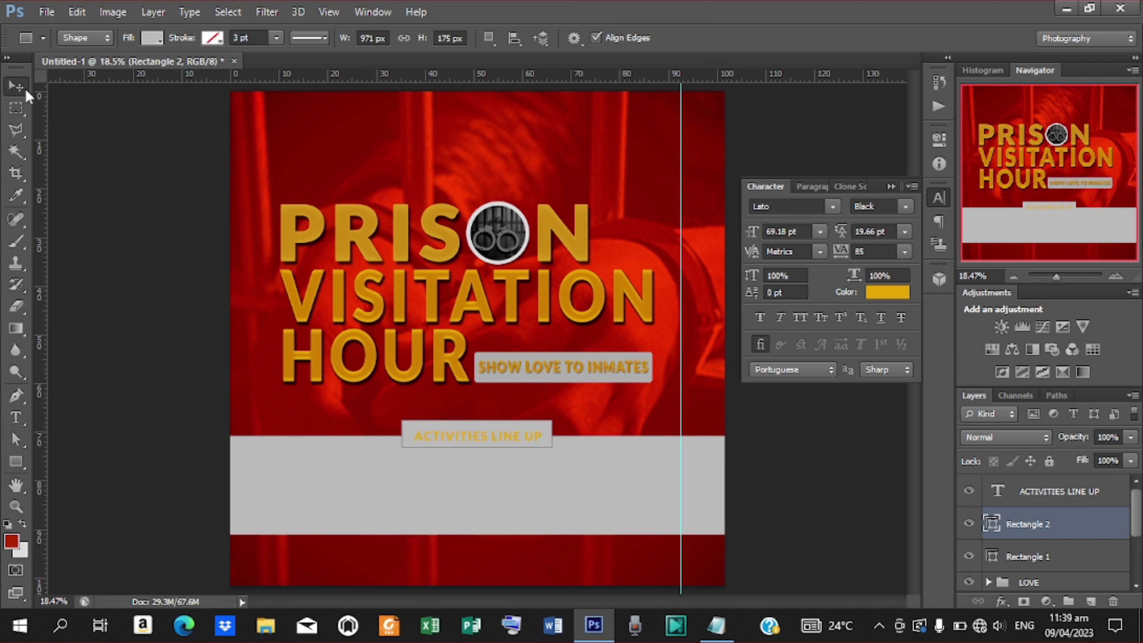
left_click(120, 254)
left_click(495, 434)
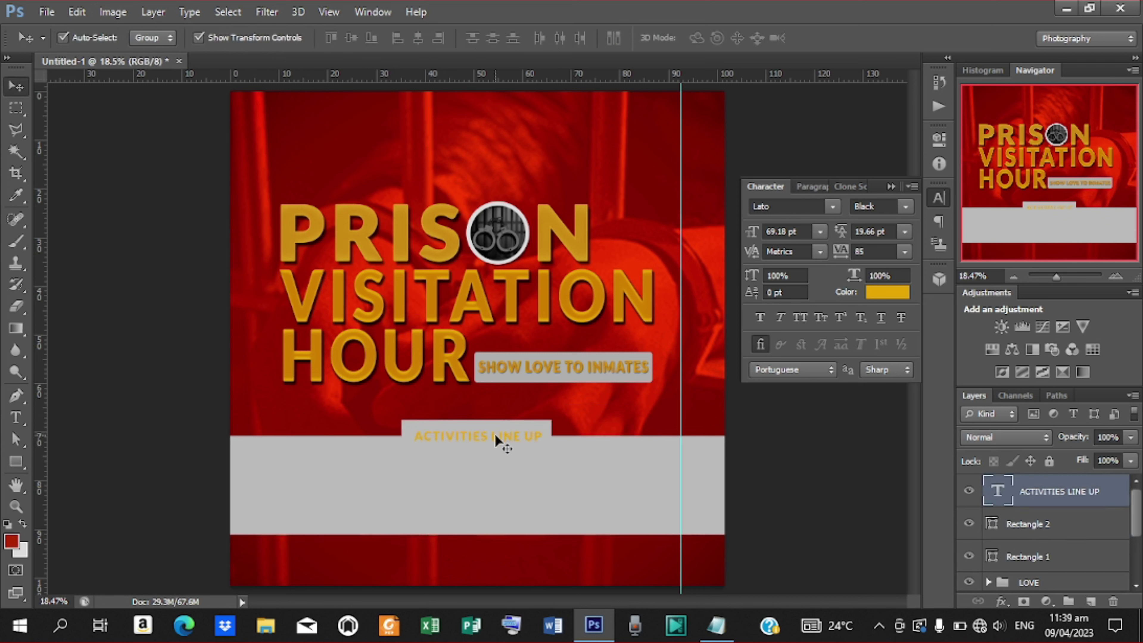
left_click_drag(496, 437, 495, 435)
Step: Change the ACTIVITIES LINE UP text color to near-black 1f1f1f
left_click(882, 290)
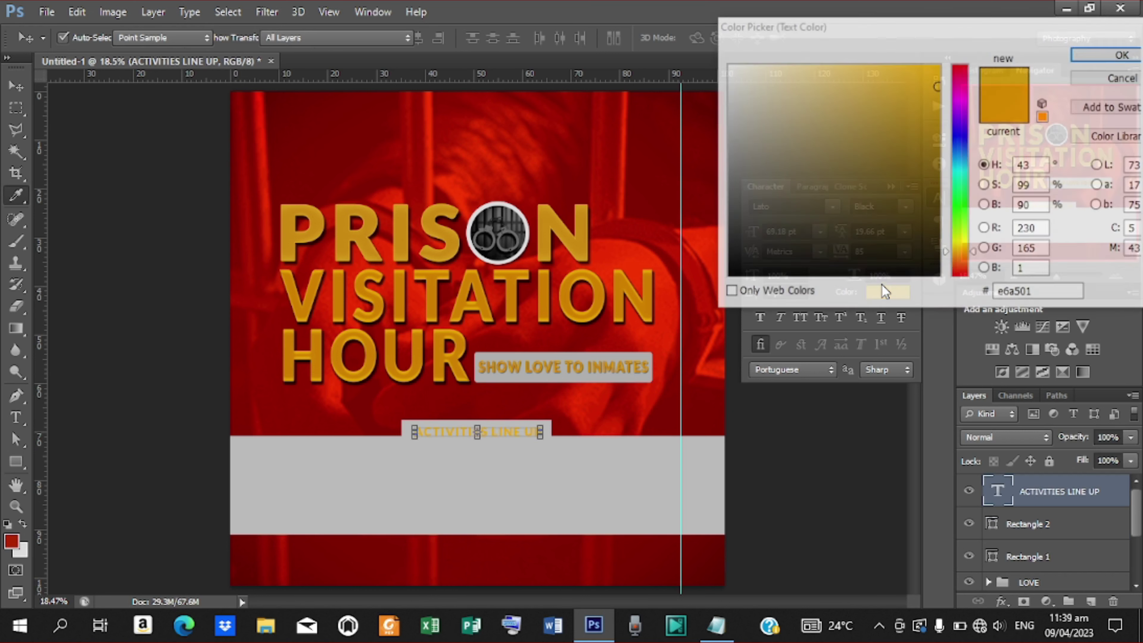
left_click(514, 229)
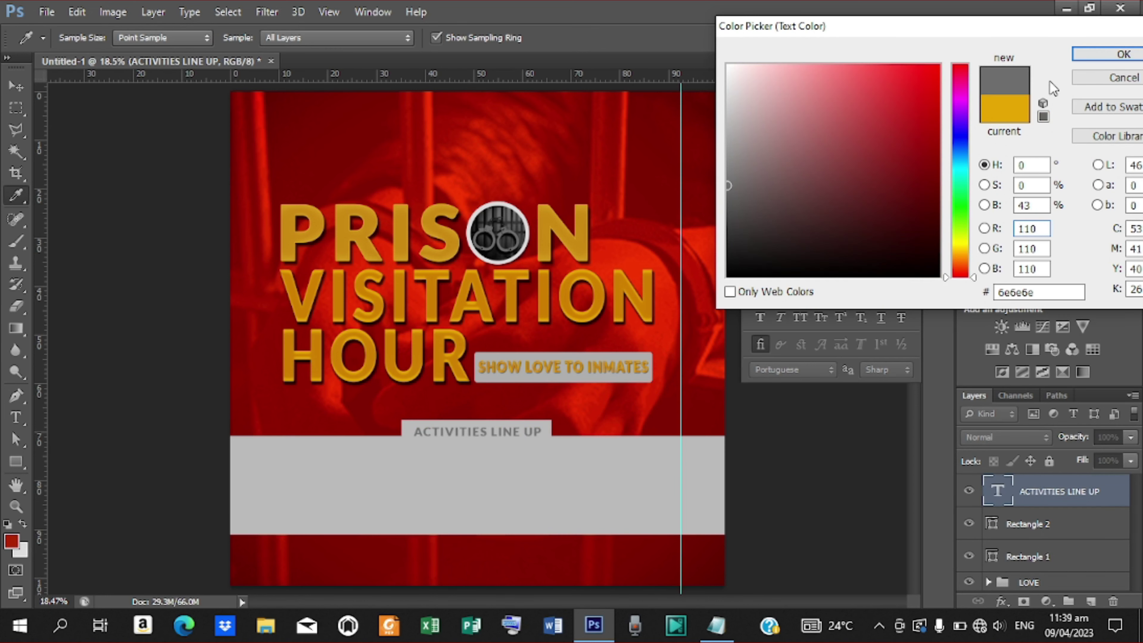
mouse_move(736, 201)
left_mouse_down()
mouse_move(717, 222)
mouse_move(720, 259)
left_mouse_up()
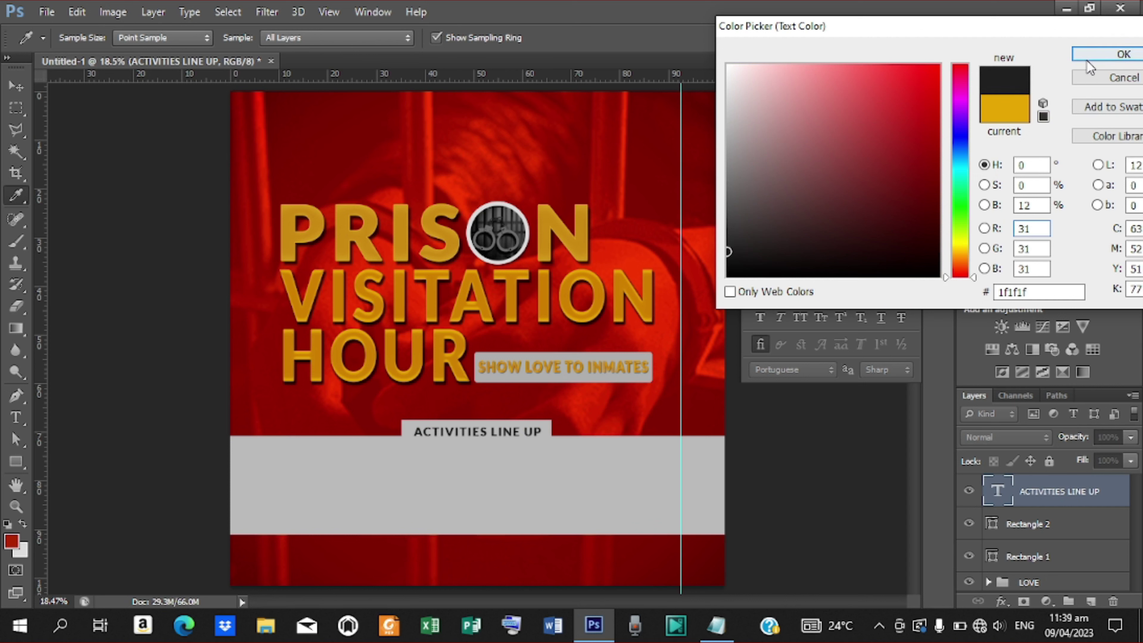
left_click(1123, 54)
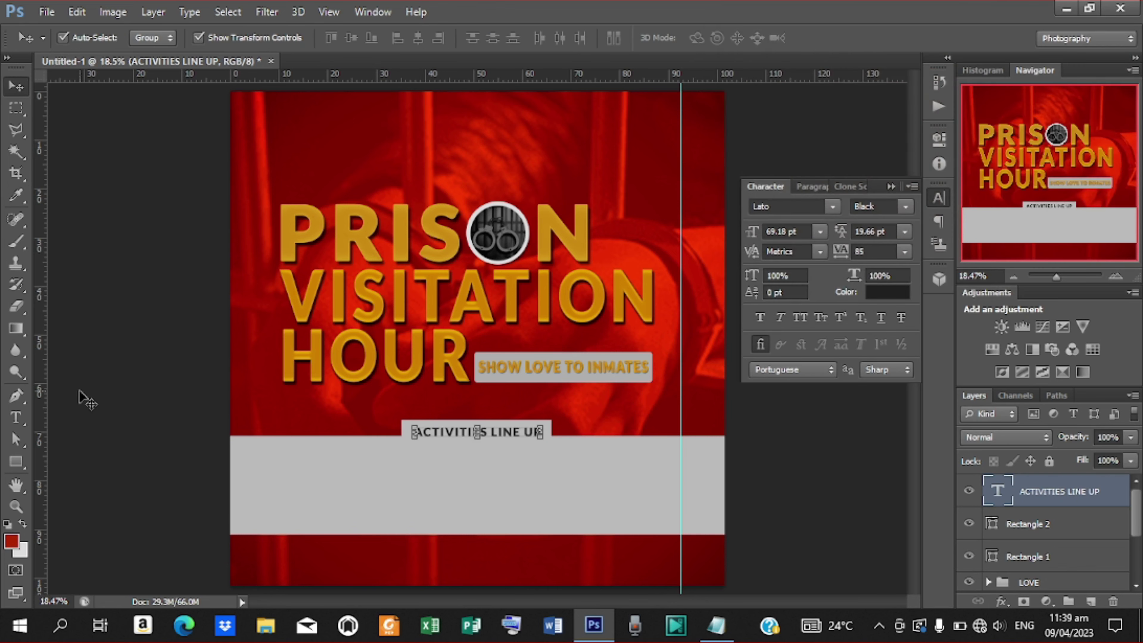
Step: Copy 24 APRI from the Sunday line of the text file and paste it as a new text layer above the title
key("t")
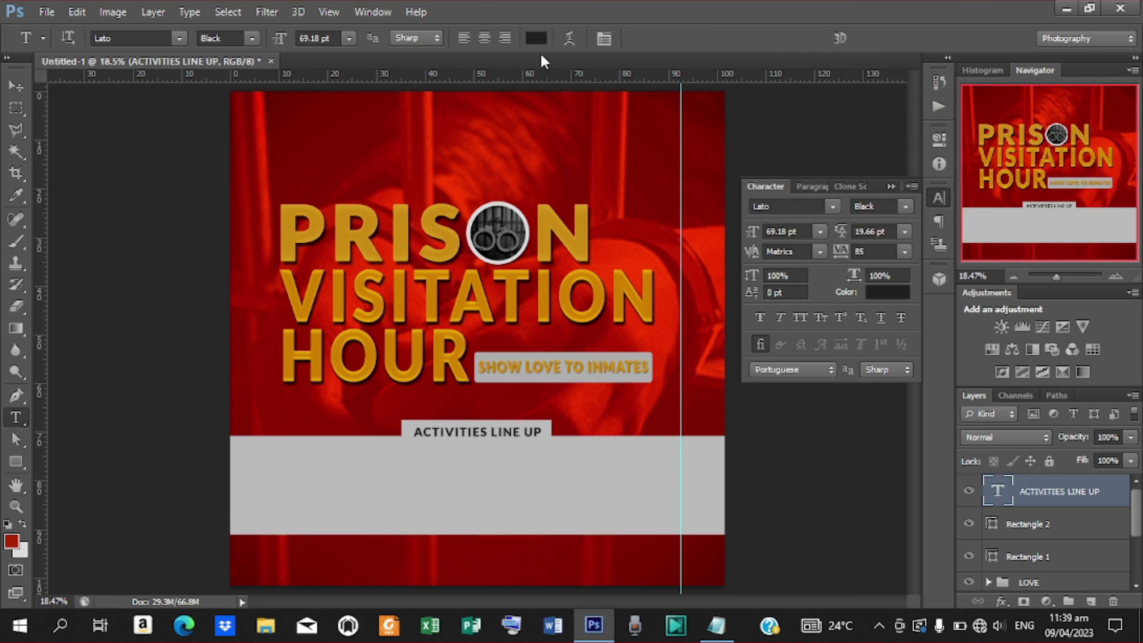
left_click(386, 163)
left_click(716, 625)
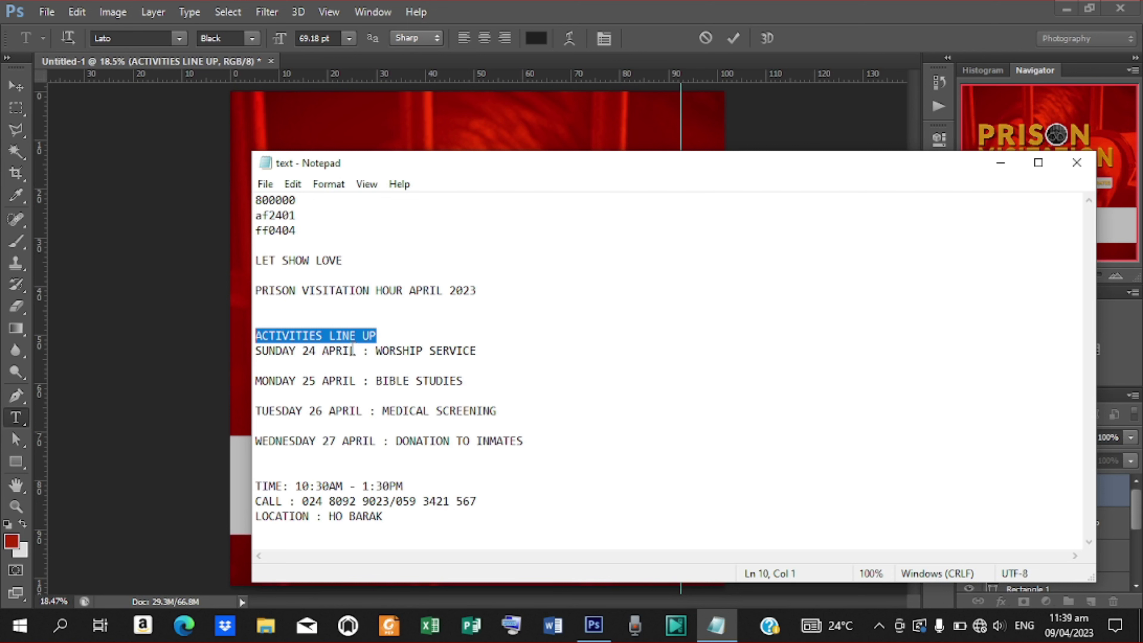
left_click_drag(303, 351, 350, 350)
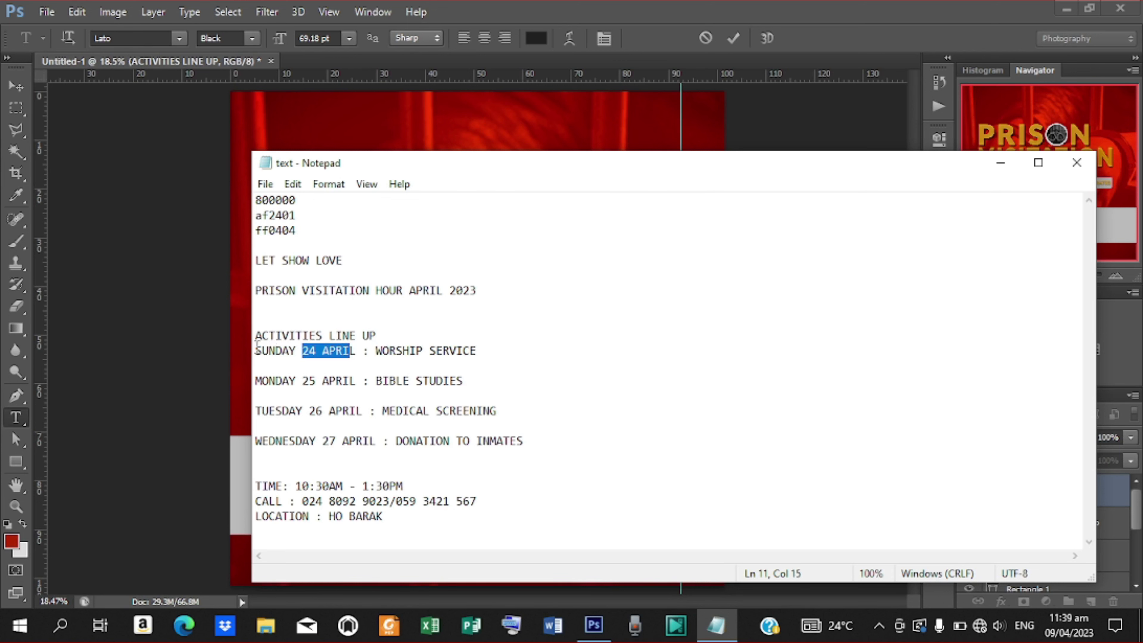
right_click(326, 352)
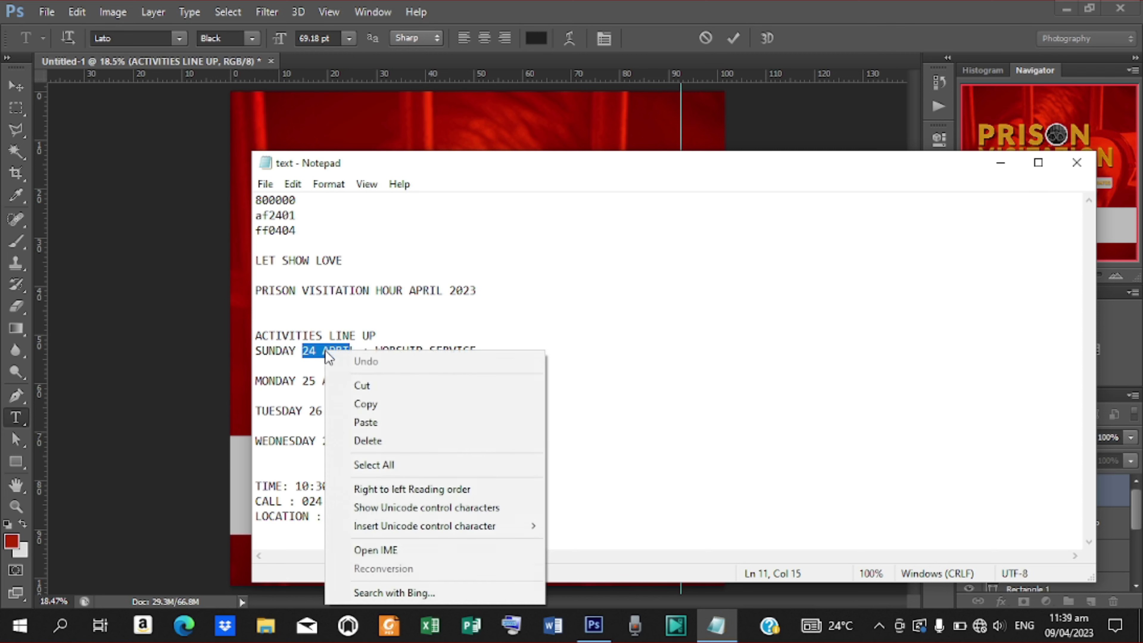
left_click(363, 398)
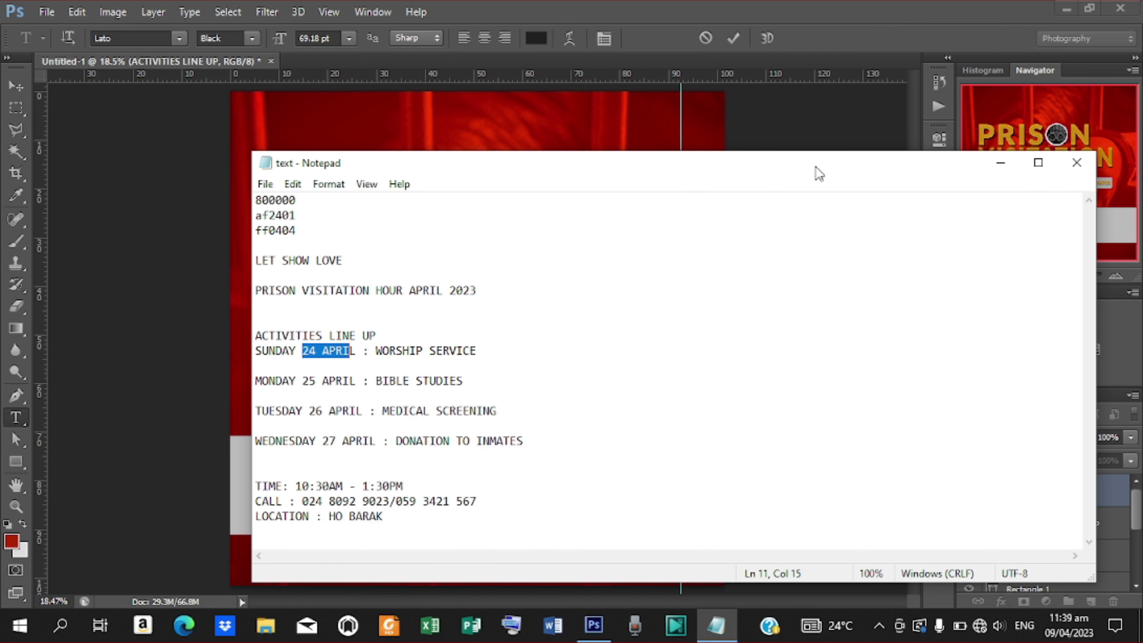
left_click(999, 158)
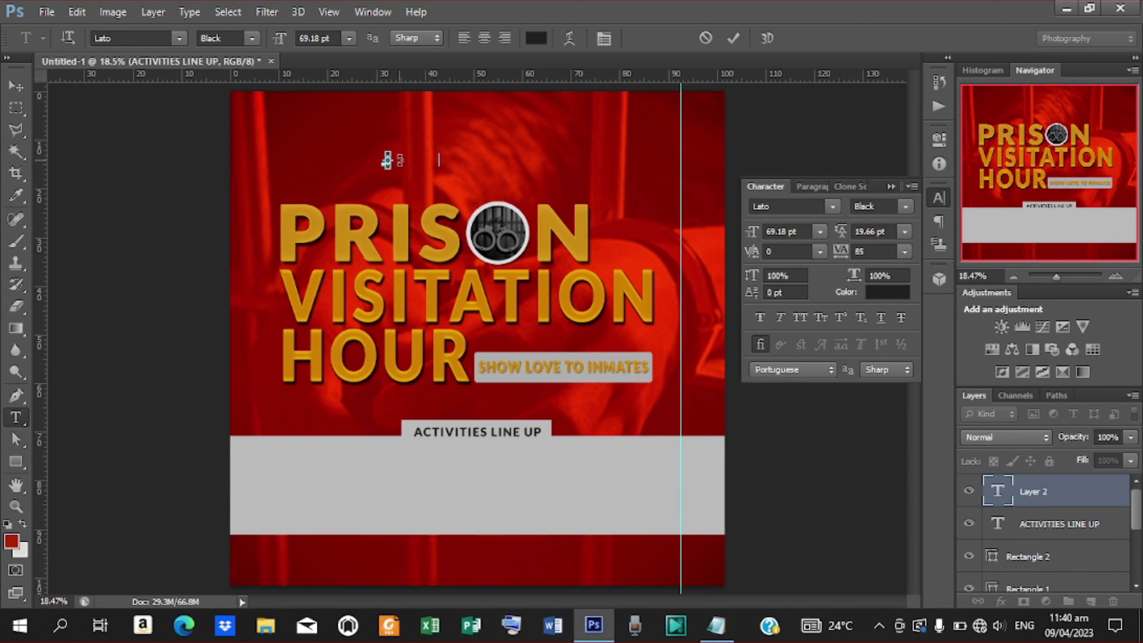
left_click(732, 38)
left_click(16, 86)
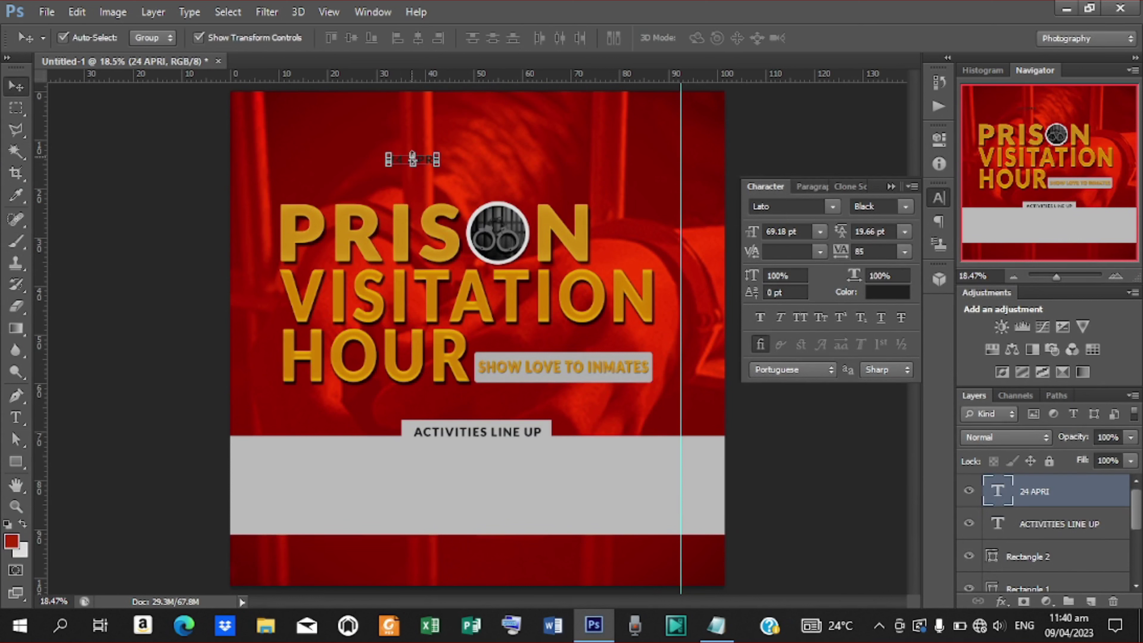
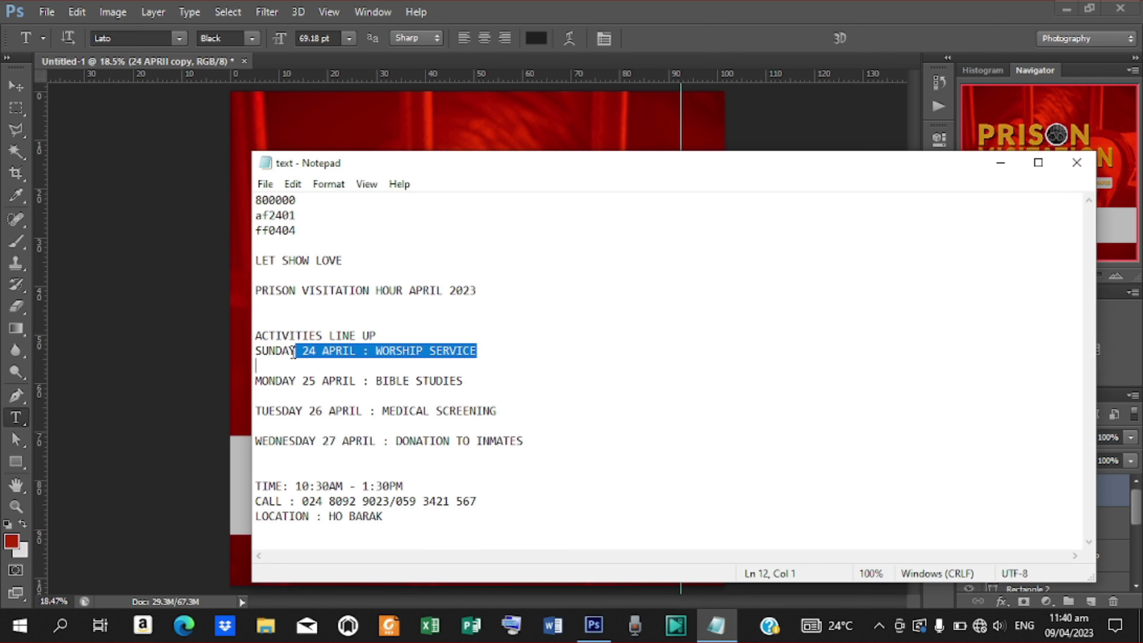
Step: Copy SUNDAY from the Notepad notes and replace the upper, duplicated 24 APRIL line in Photoshop with it
left_click_drag(296, 350, 234, 355)
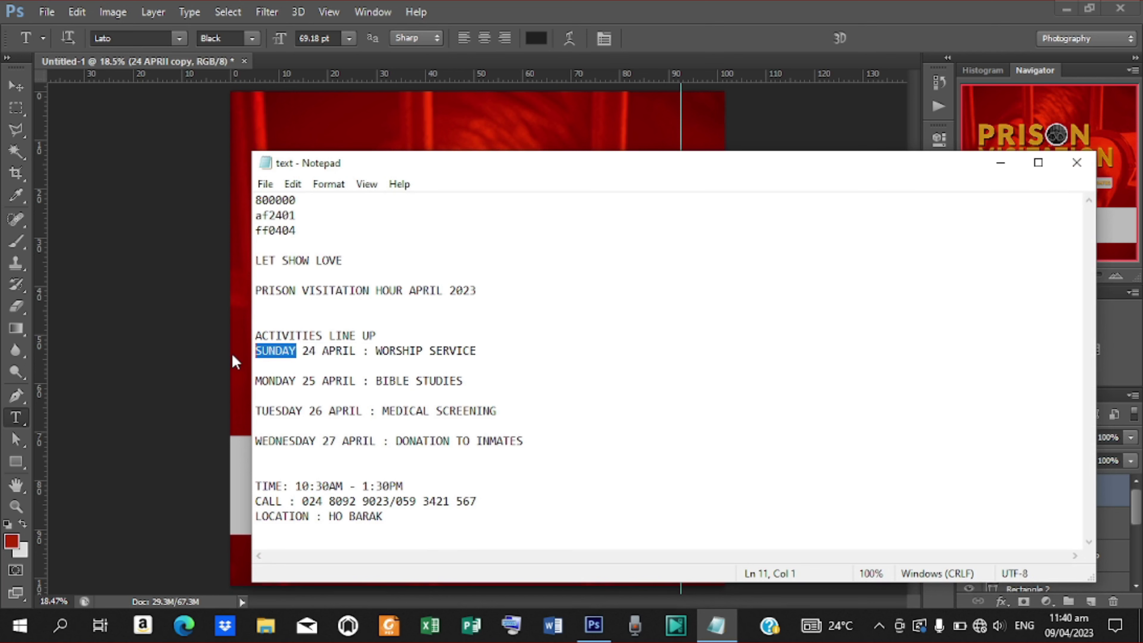
left_click(1001, 162)
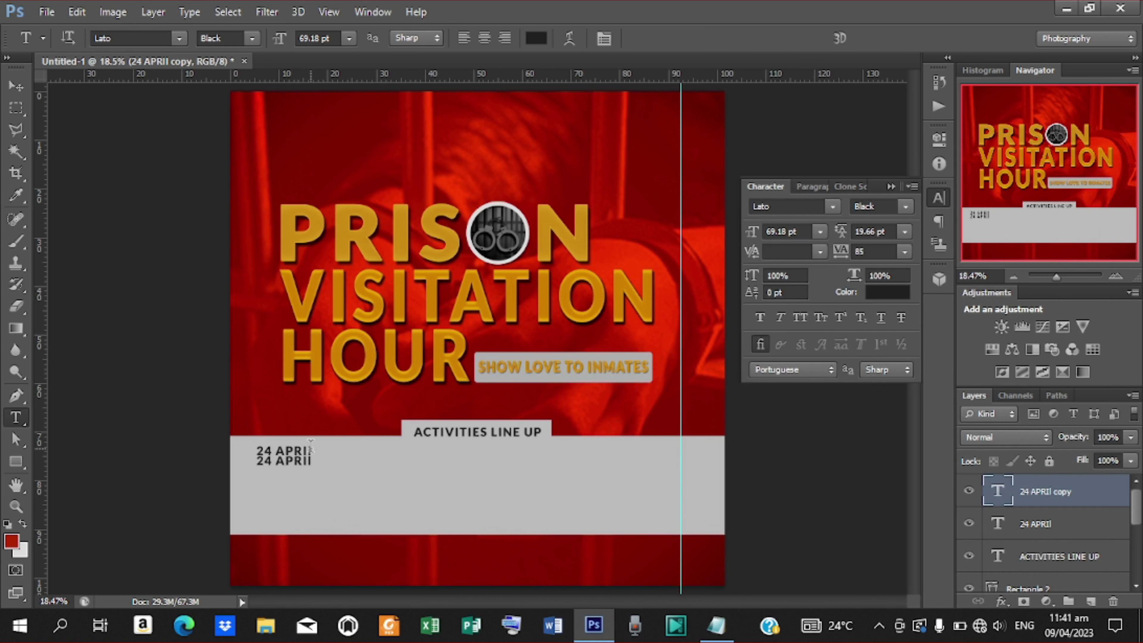
left_click_drag(310, 449, 219, 437)
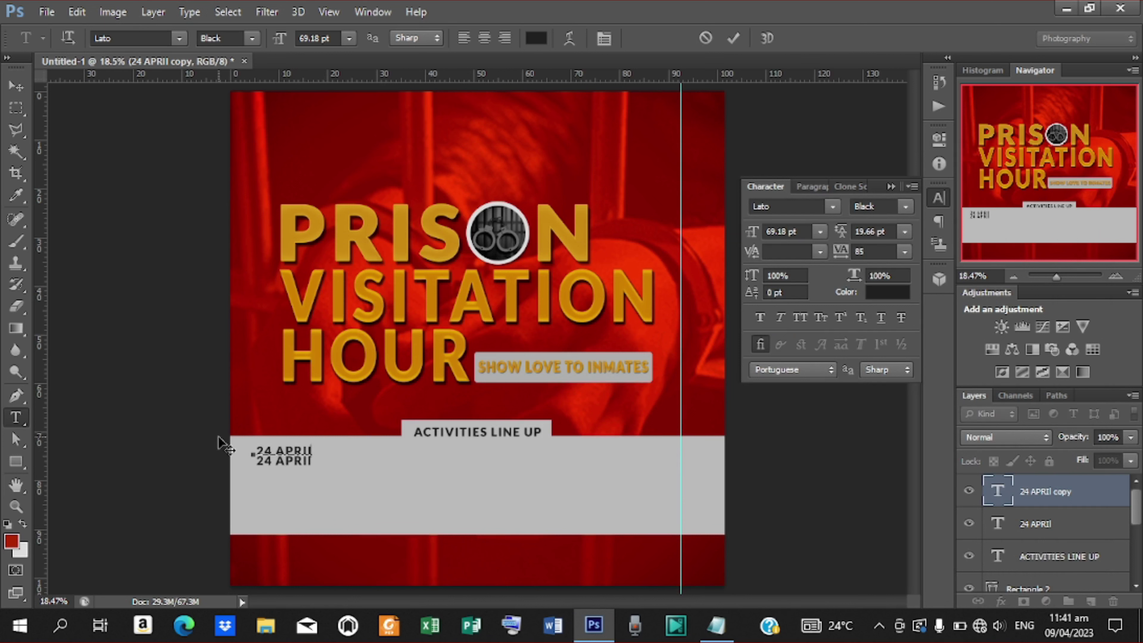
type("SUNDAY")
left_click(733, 39)
Step: Align the horizontal centers of the SUNDAY and 24 APRIL text layers
left_click(1032, 525, "shift")
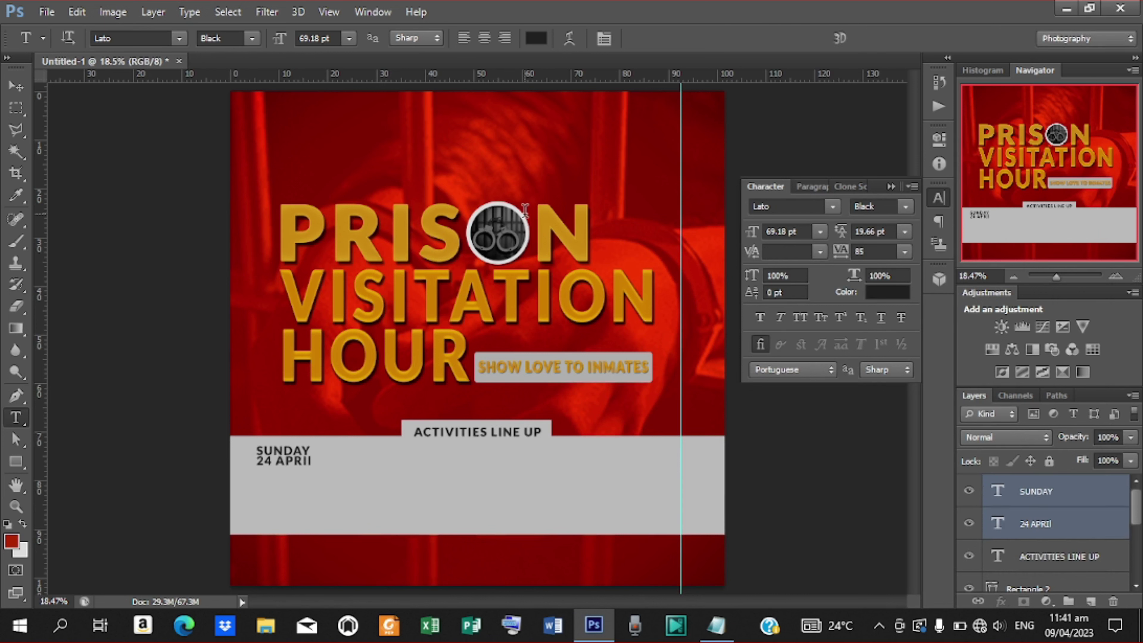
left_click(16, 85)
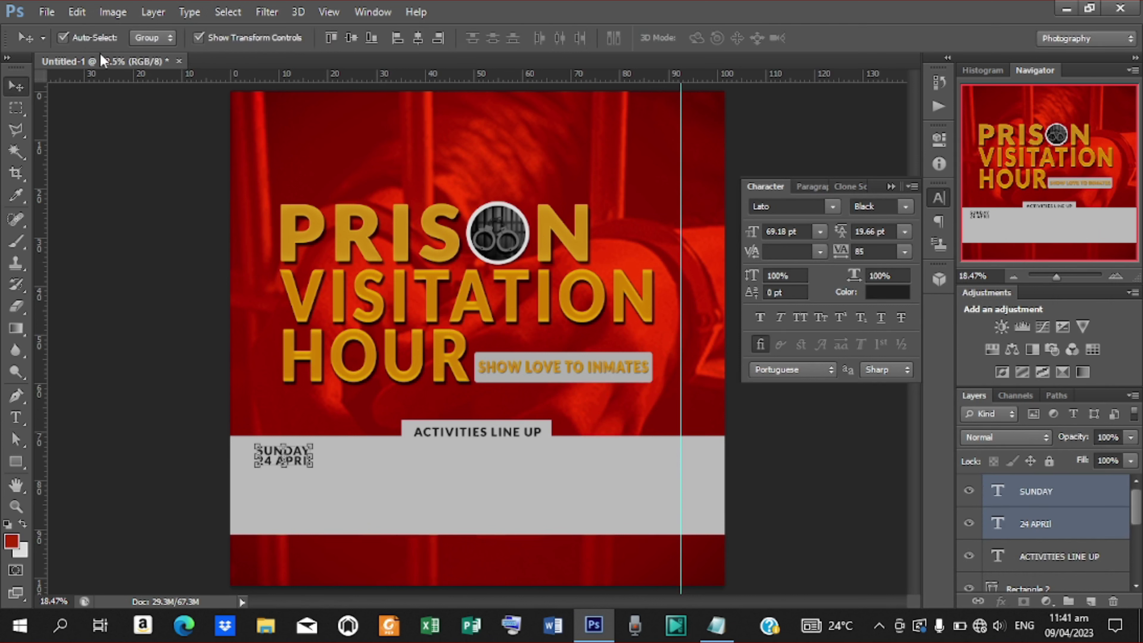
left_click(416, 40)
Step: Set the text color of both the SUNDAY and 24 APRIL layers to black, 000000
left_click(1032, 496)
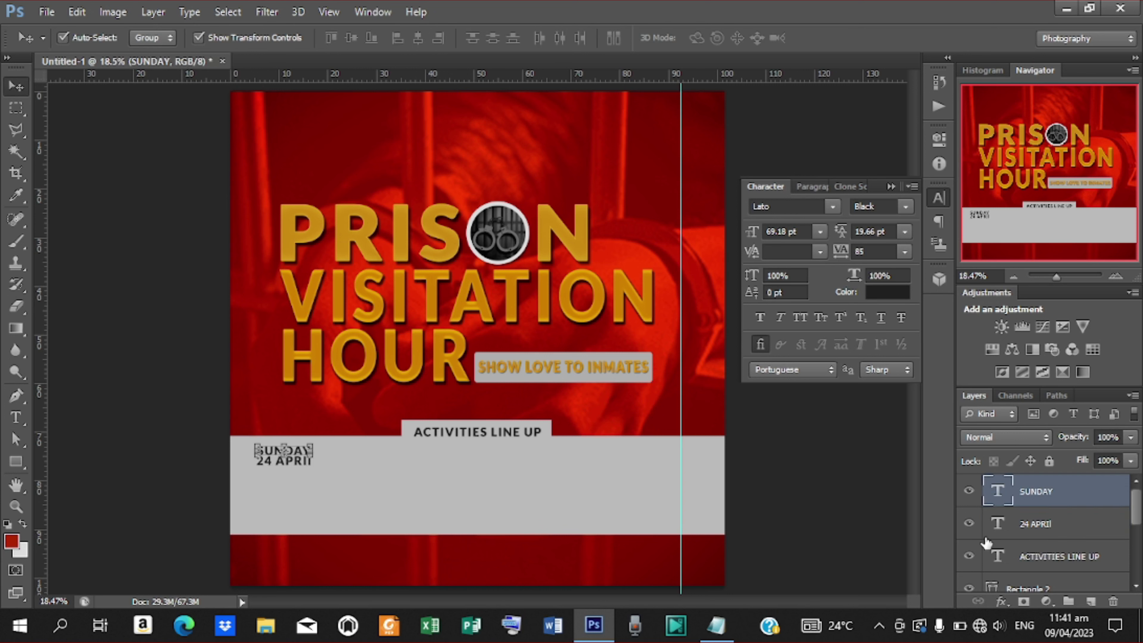
left_click(1044, 527)
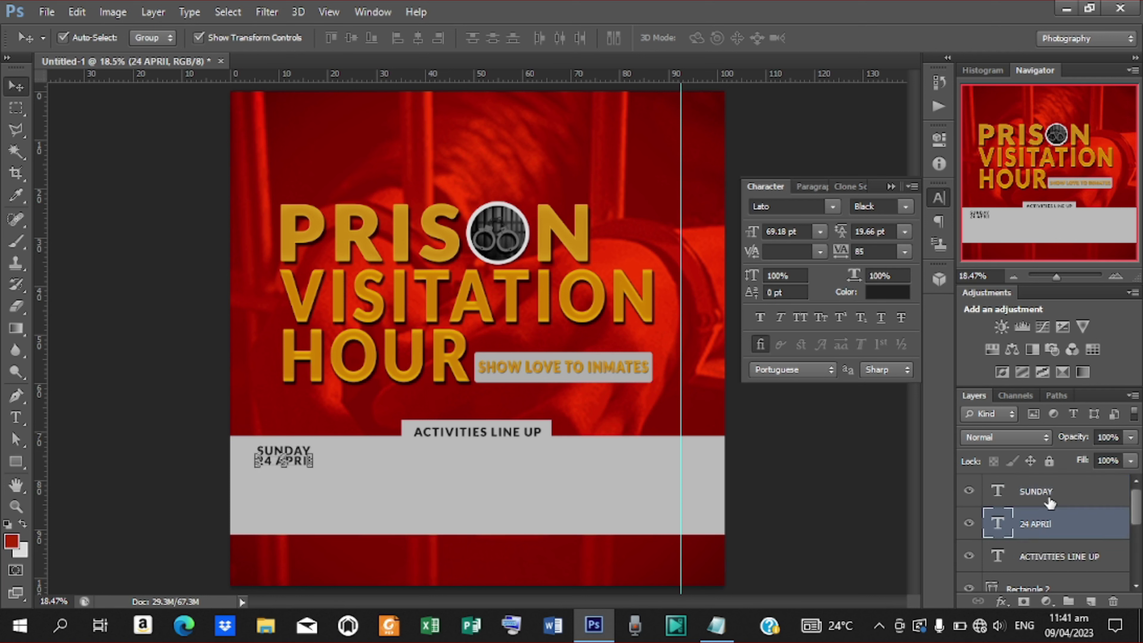
left_click(1035, 492, "shift")
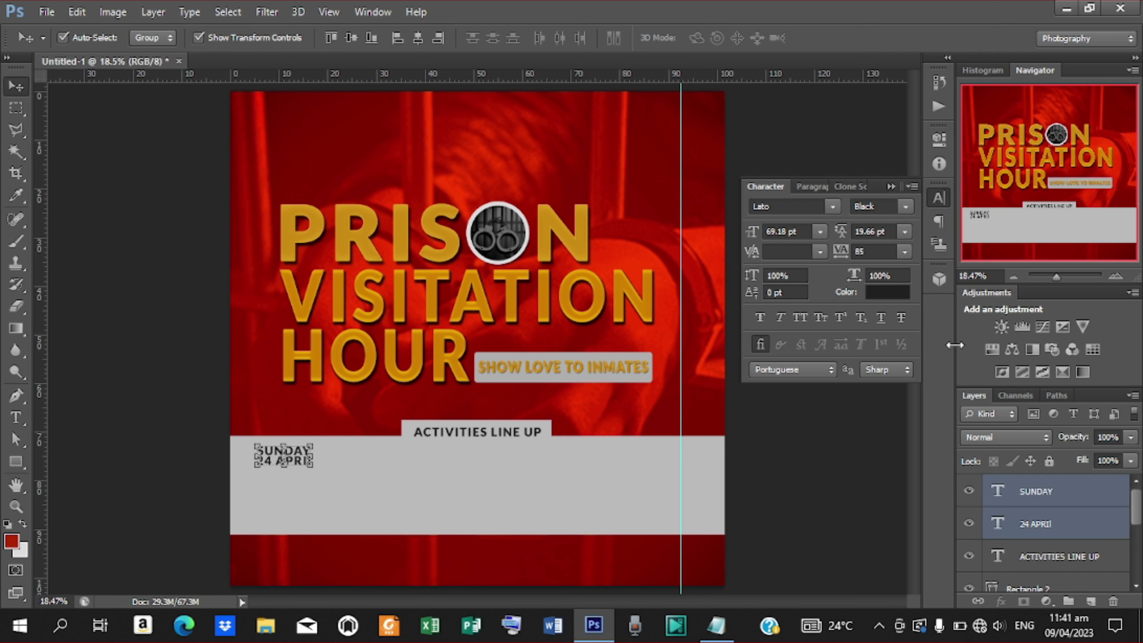
left_click(888, 293)
left_click_drag(748, 262, 703, 289)
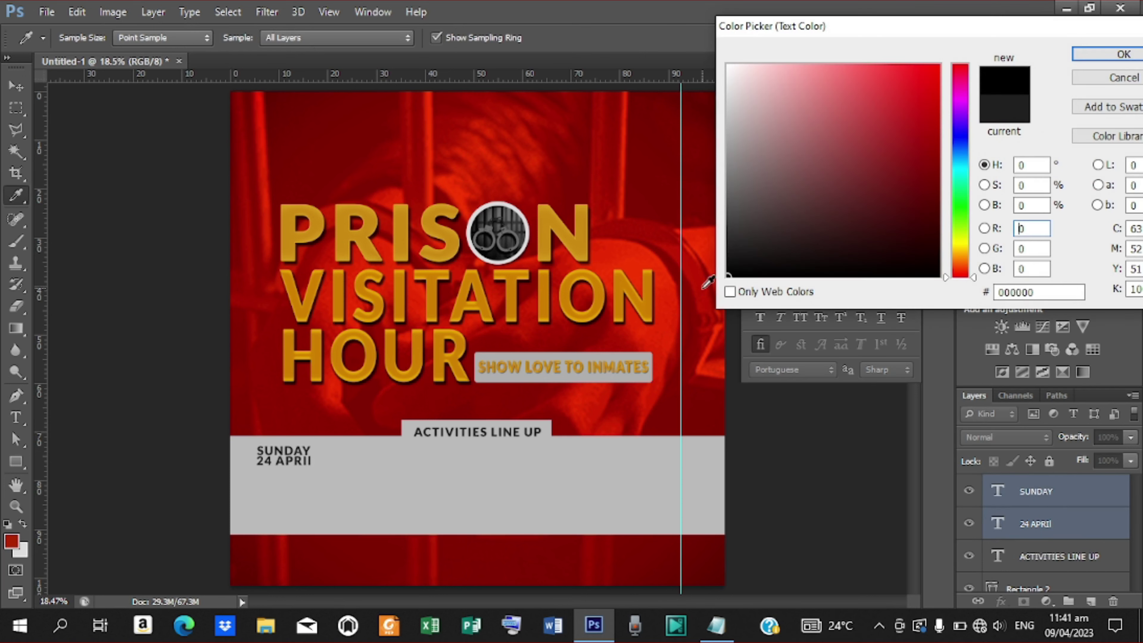
left_click(1121, 55)
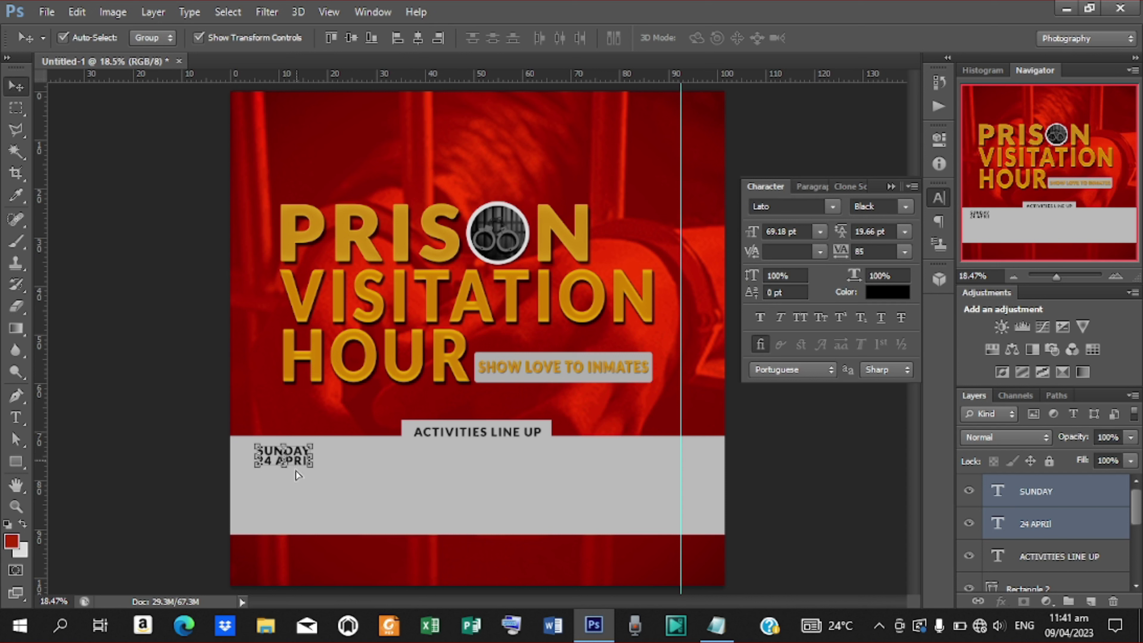
Step: Move the SUNDAY and 24 APRIL lines together slightly down and to the left within the grey band
left_click_drag(297, 462, 296, 469)
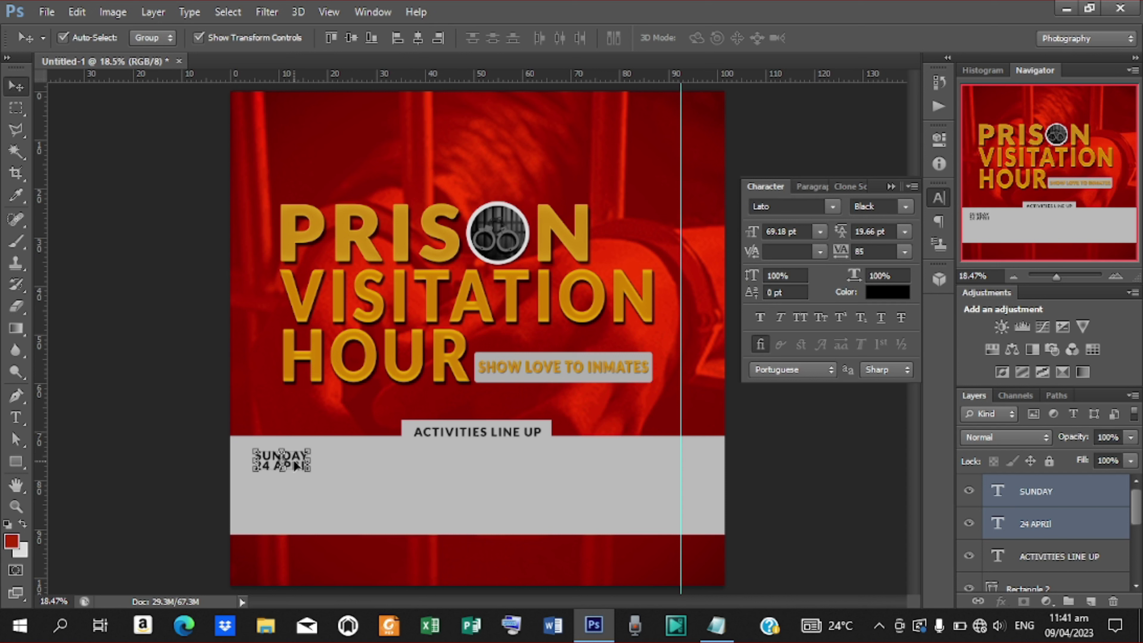
key("shift+Left")
key("shift+Left")
key("shift+Left")
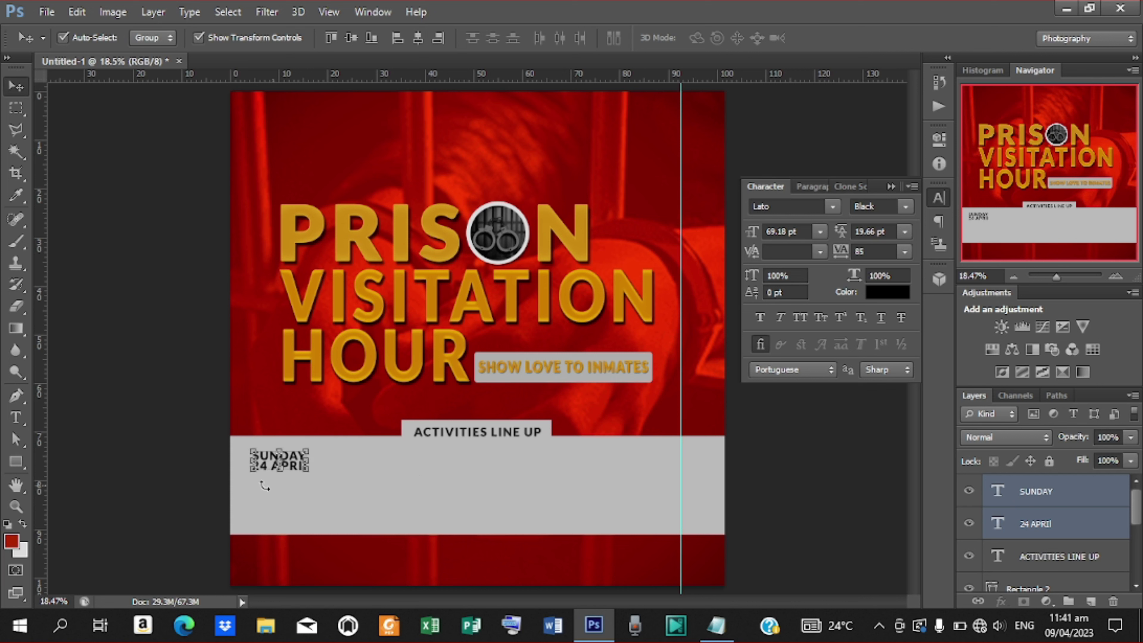
Step: Draw a rectangle shape of about 440 by 163 px behind the SUNDAY 24 APRIL text, above the ACTIVITIES LINE UP layer
left_click(15, 461)
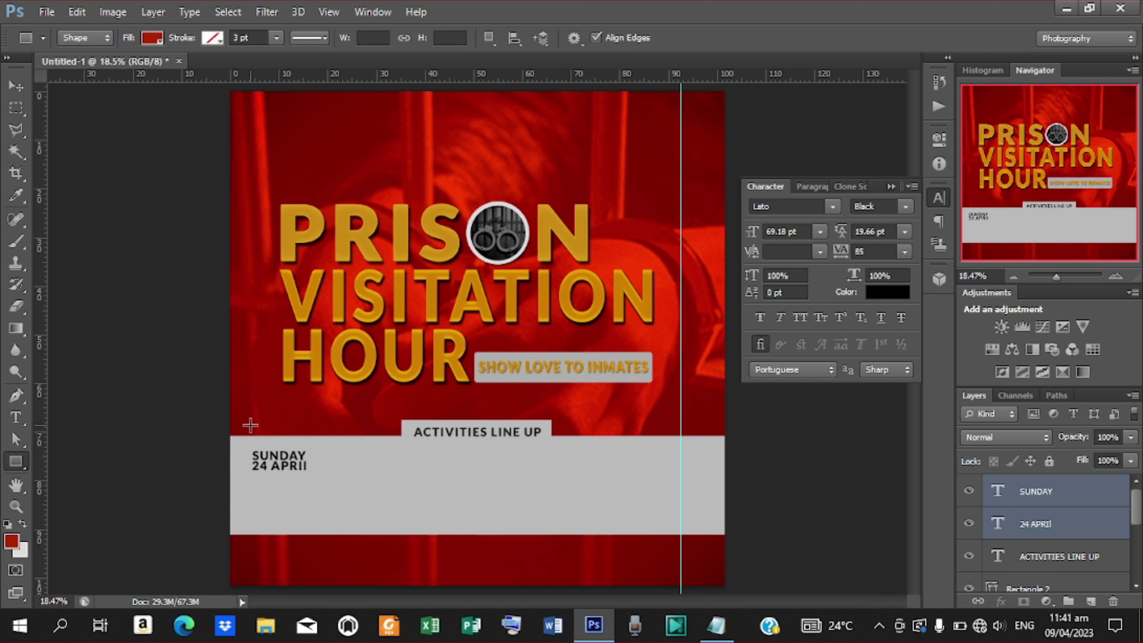
left_click(1054, 559)
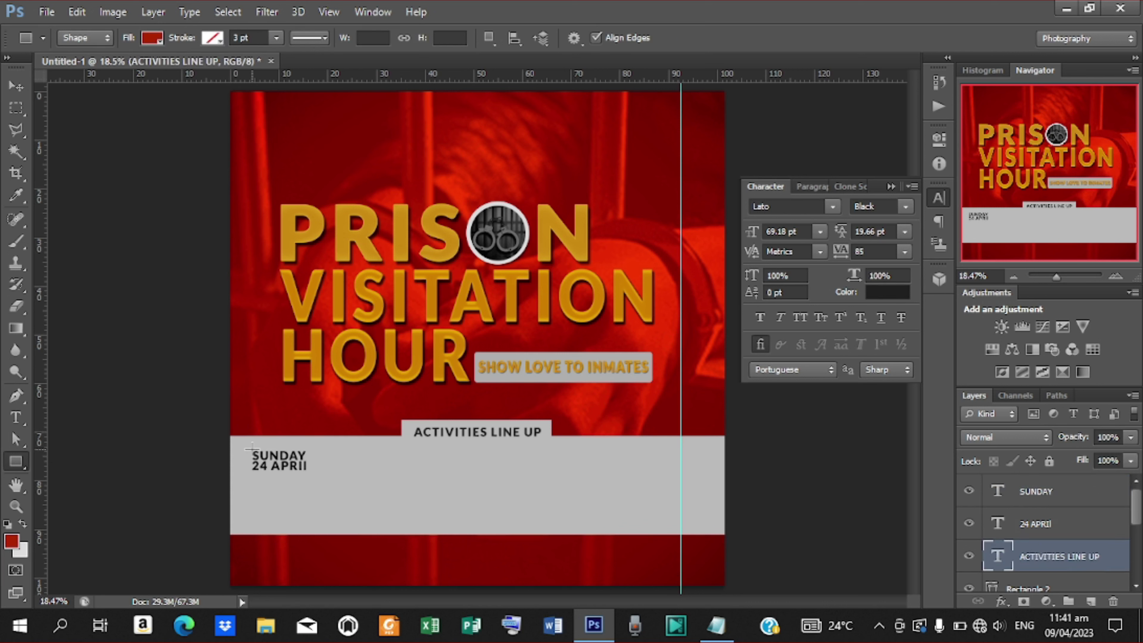
left_click_drag(246, 450, 314, 474)
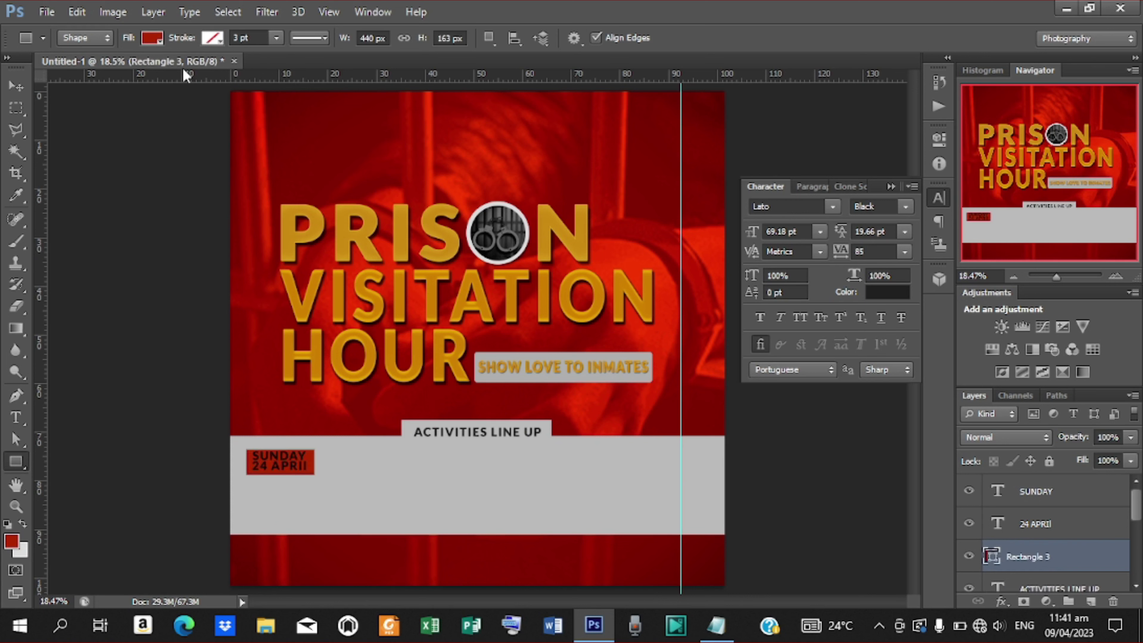
Step: Fill the new rectangle with the gold sampled from the PRISON title, ca8912
left_click(156, 44)
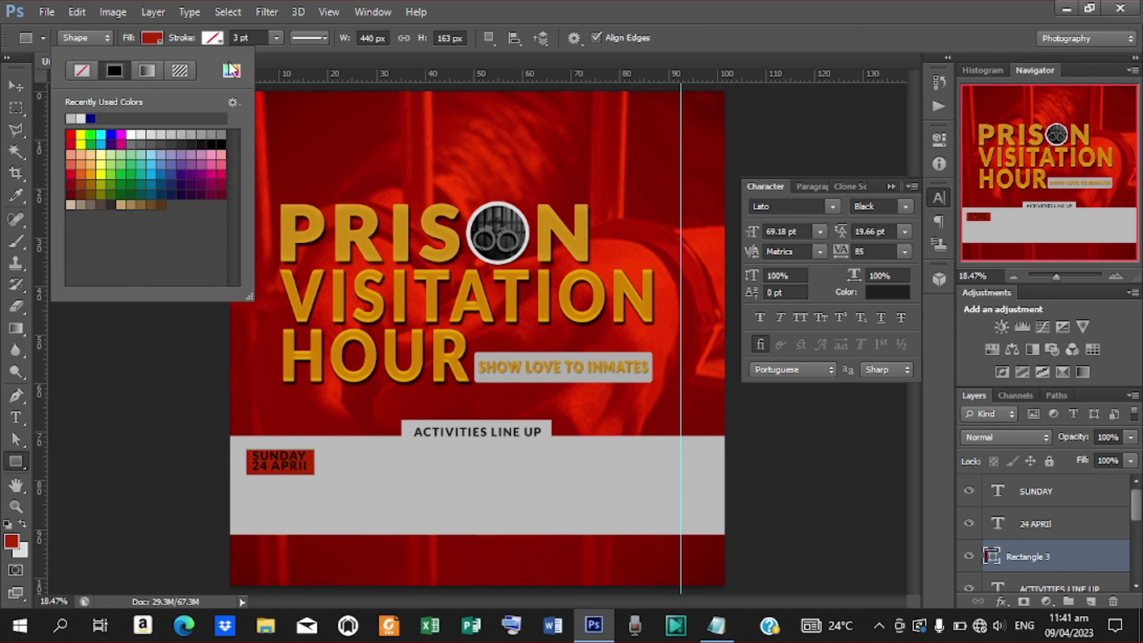
left_click(231, 71)
left_click(584, 212)
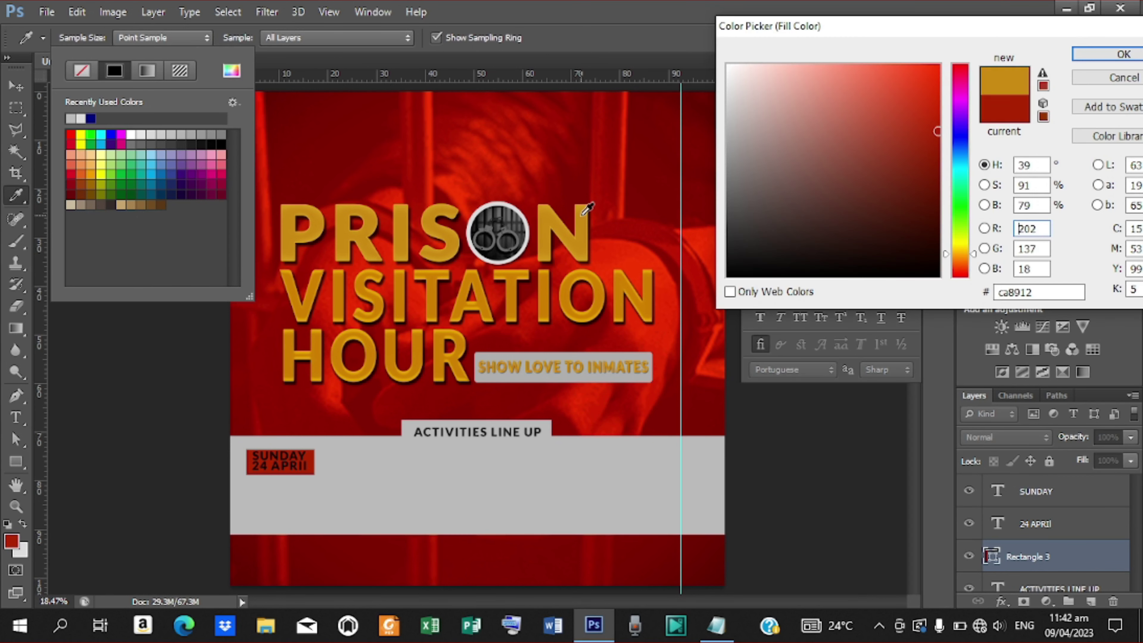
left_click(1117, 54)
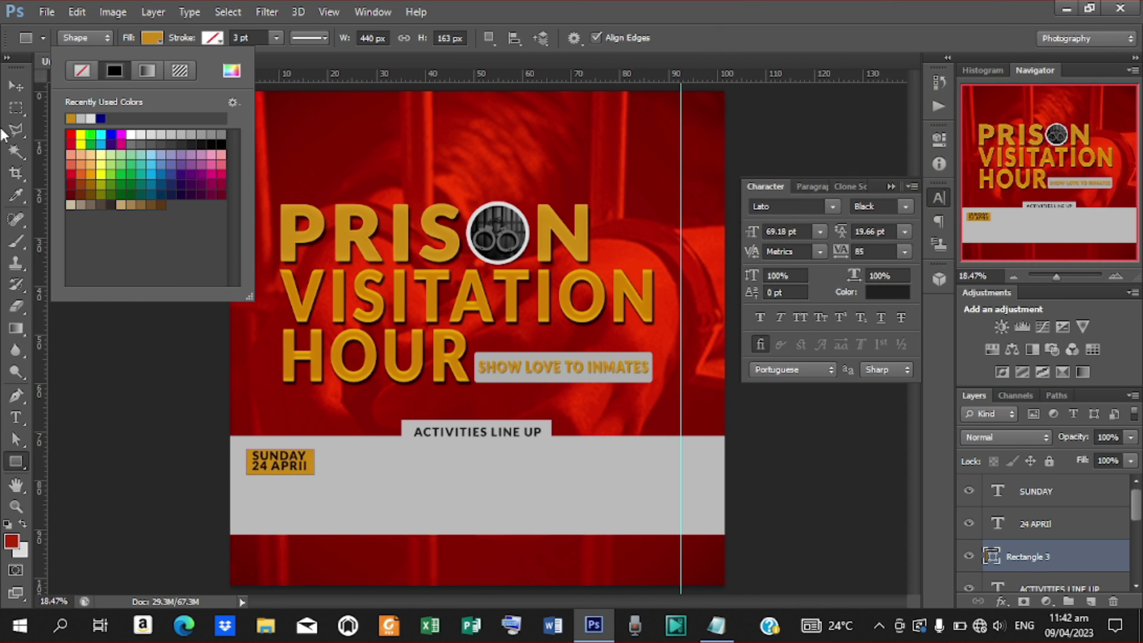
Step: Change the text color of the SUNDAY and 24 APRIL layers to white, ffffff
left_click(16, 87)
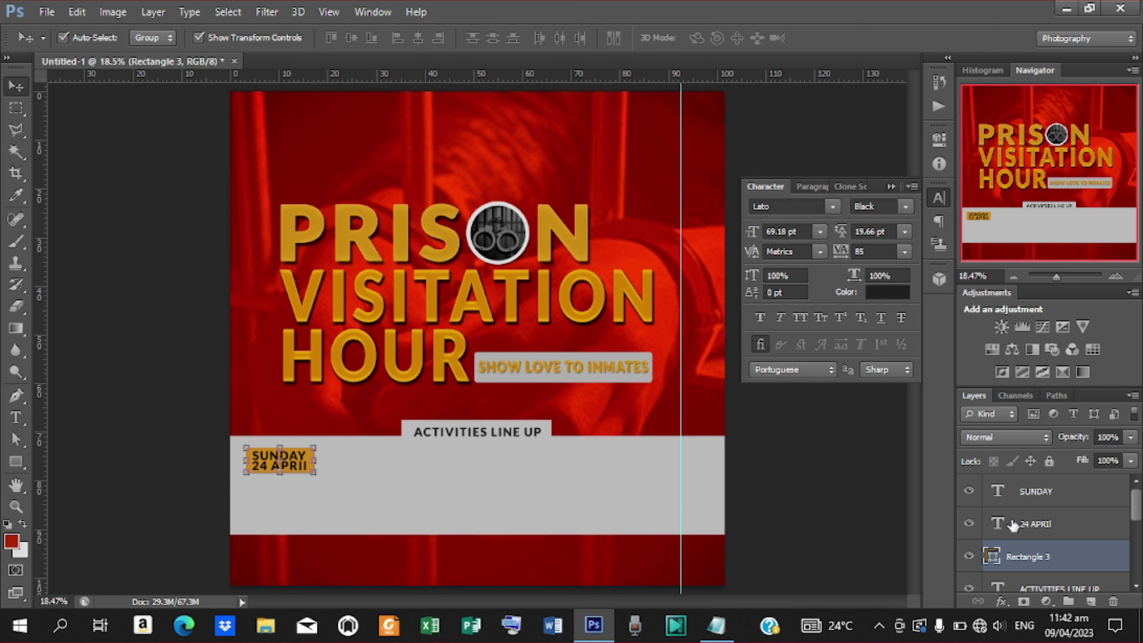
left_click(1042, 524)
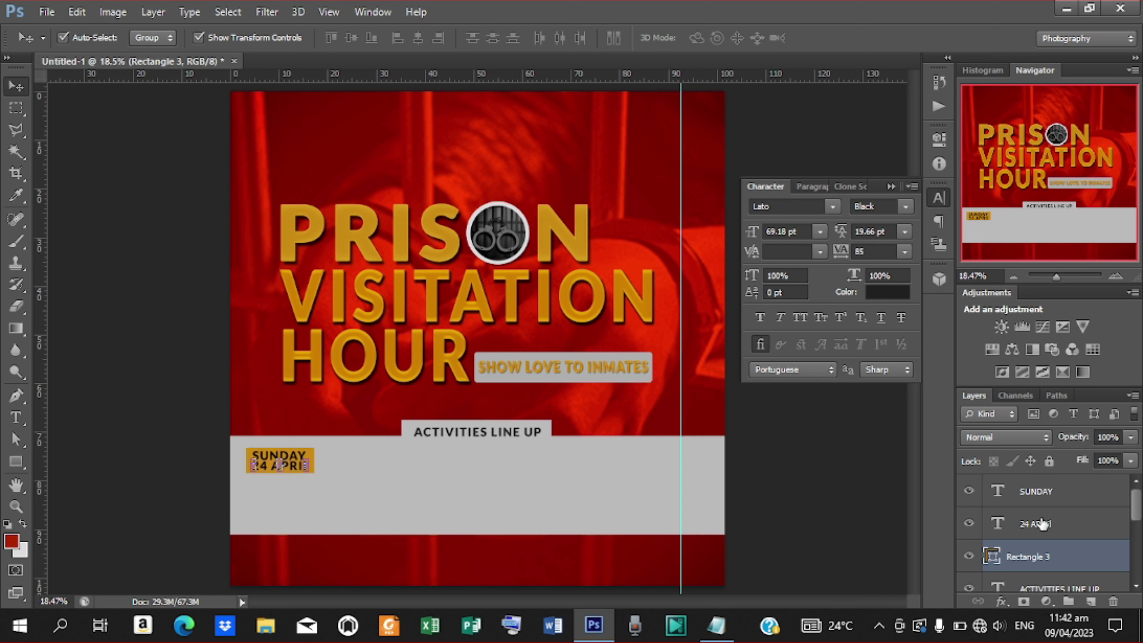
left_click(1044, 499, "shift")
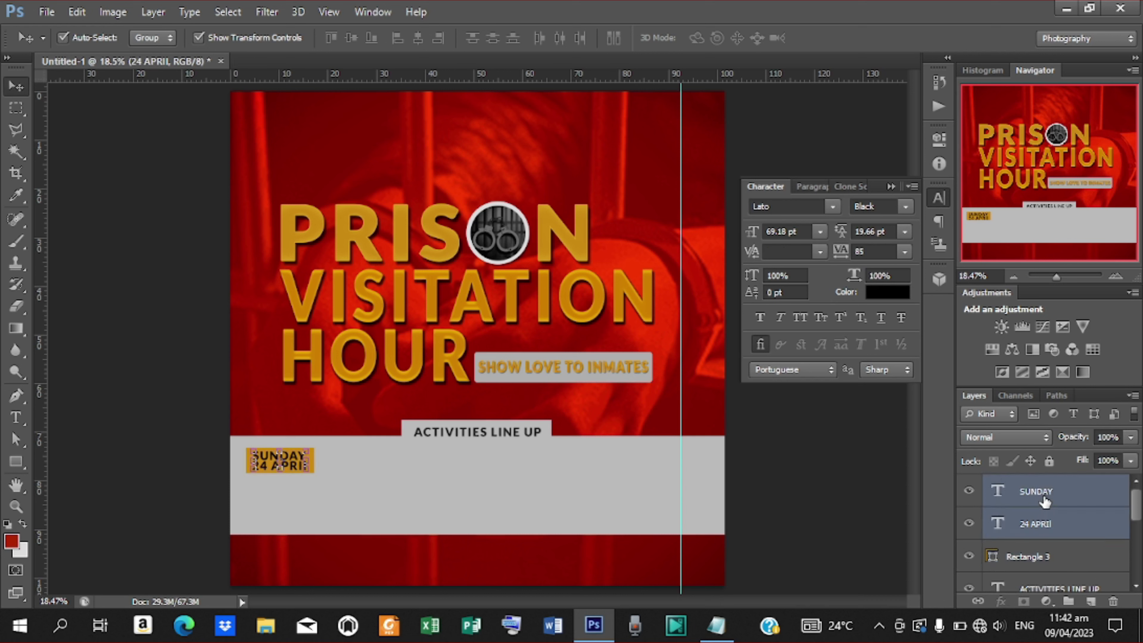
left_click(889, 292)
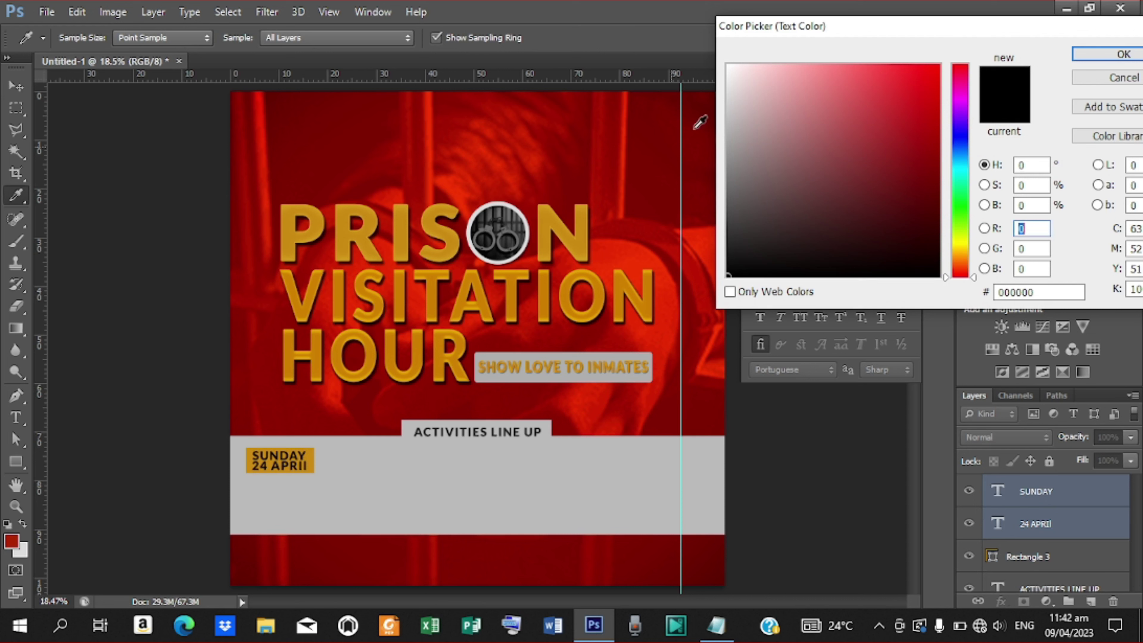
left_click_drag(732, 69, 699, 59)
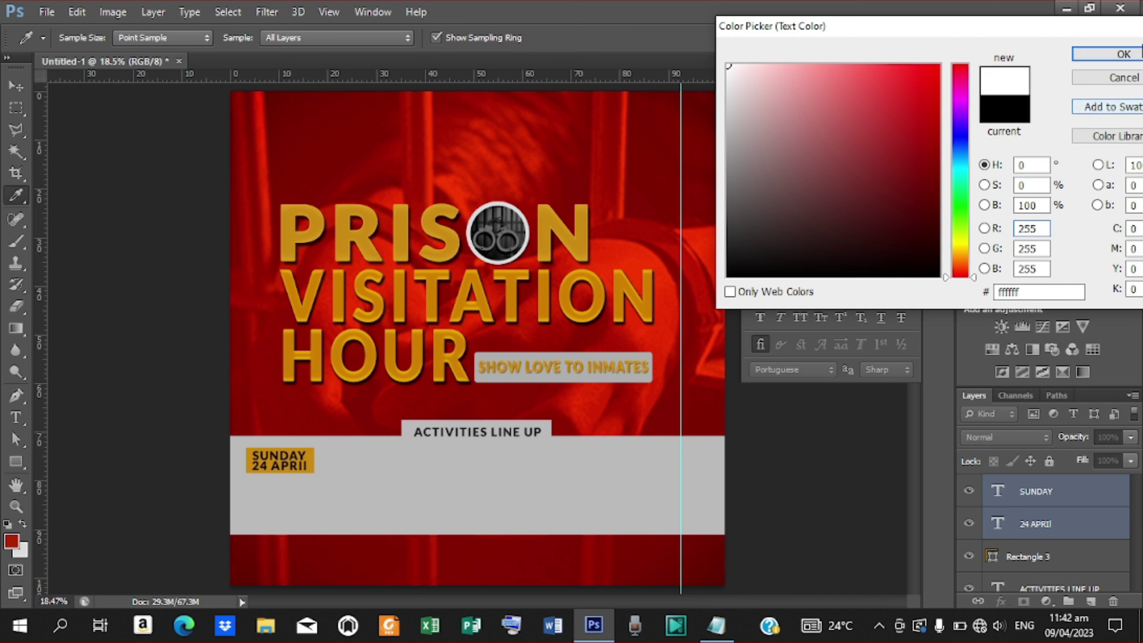
left_click(1083, 55)
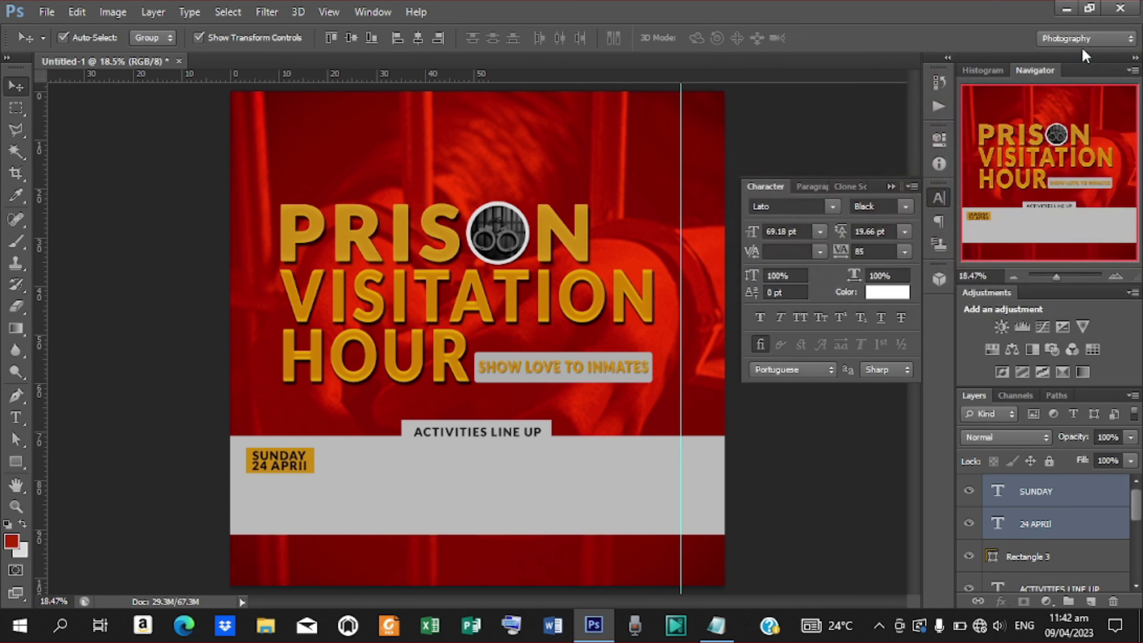
left_click(164, 334)
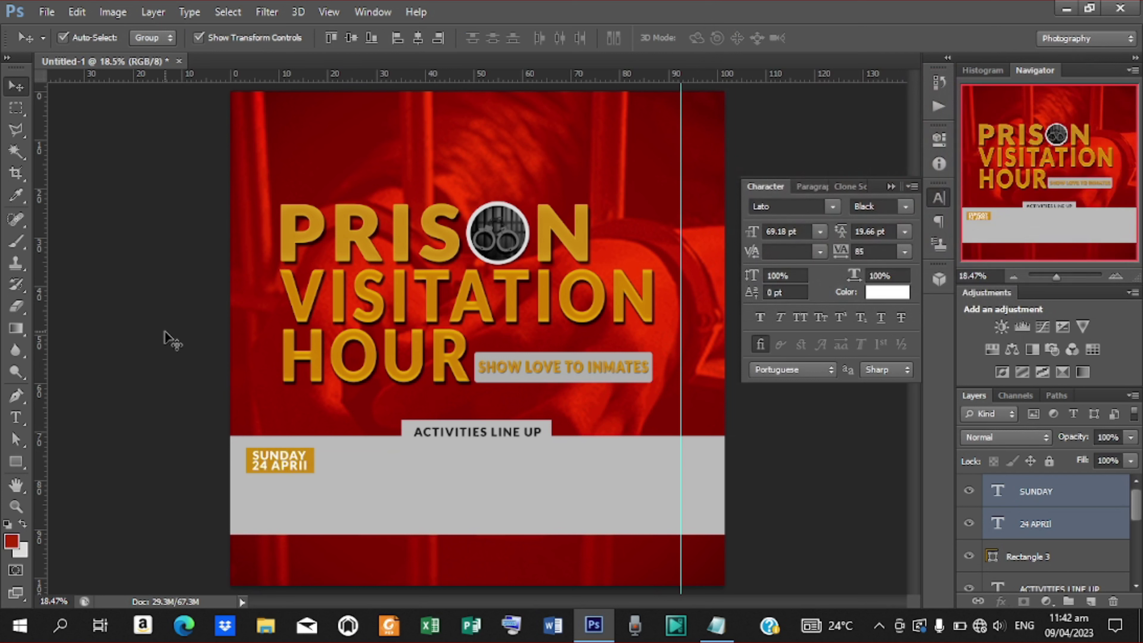
Step: Adjust the SUNDAY and 24 APRIL lines slightly apart inside the gold rectangle
left_click(284, 455)
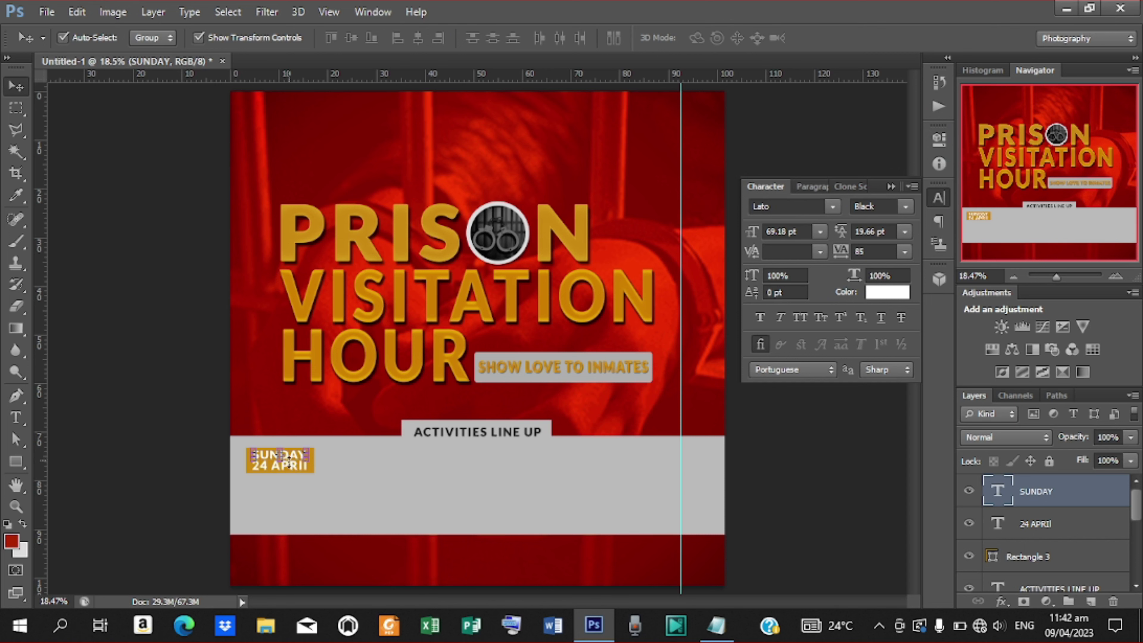
left_click(253, 465)
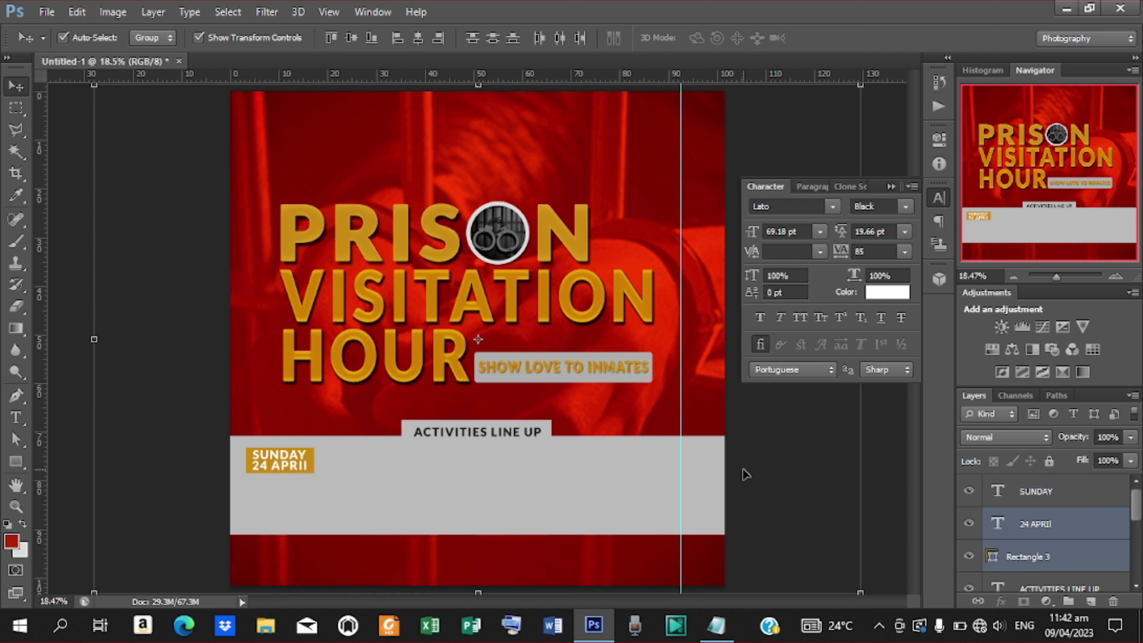
left_click(898, 449)
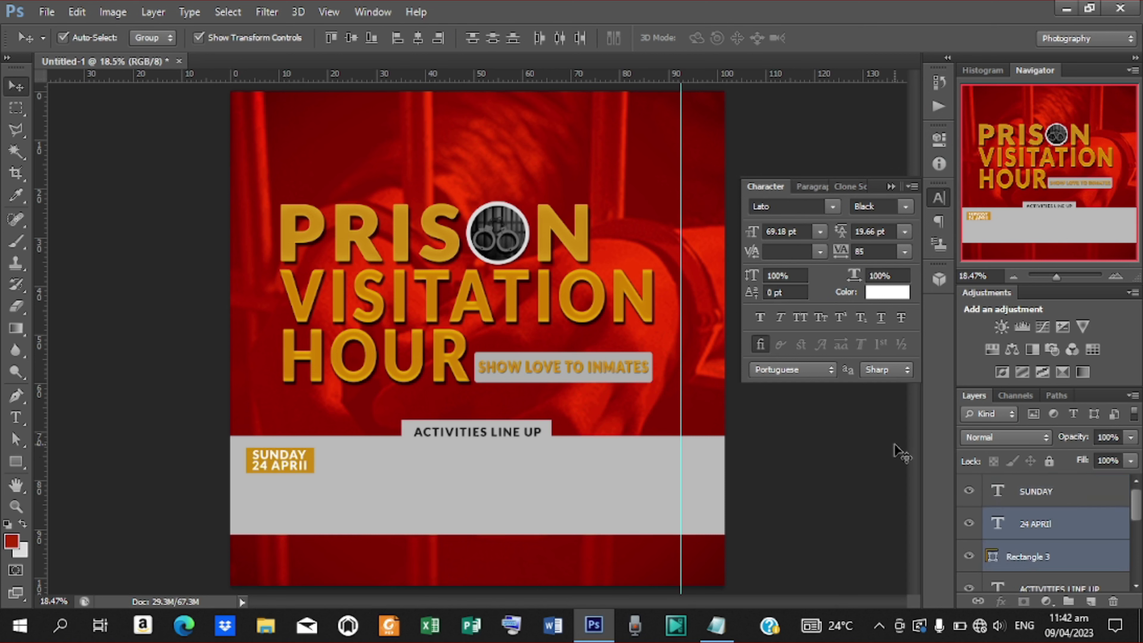
left_click(304, 469)
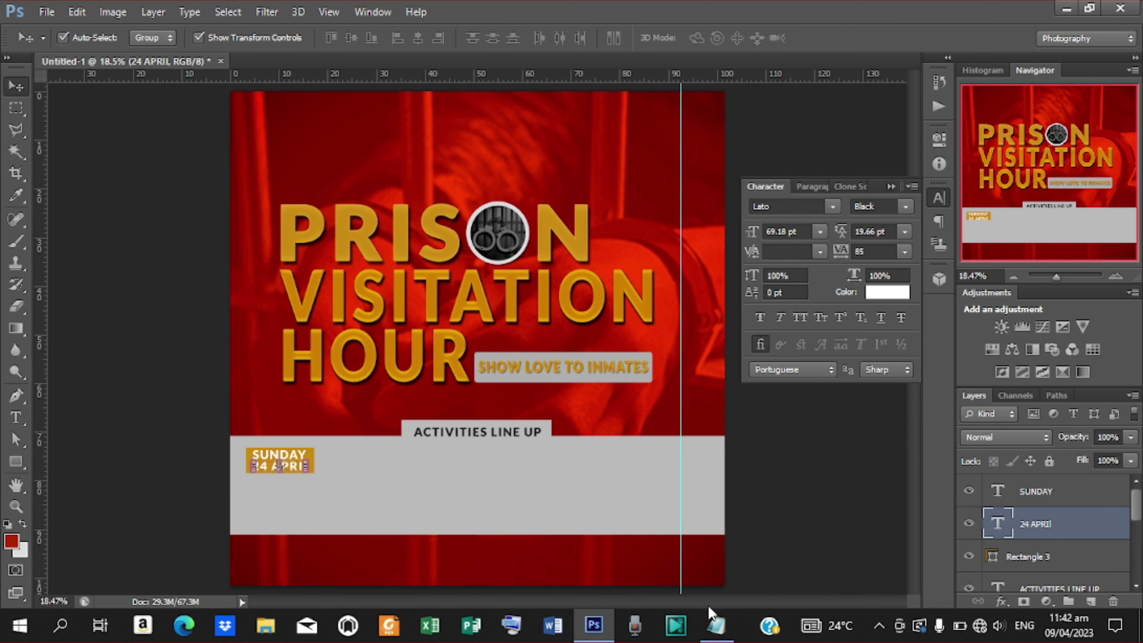
Step: Copy WORSHIP SERVICE from the Sunday 24 April entry in the Notepad notes and return to the Photoshop flyer
left_click(715, 624)
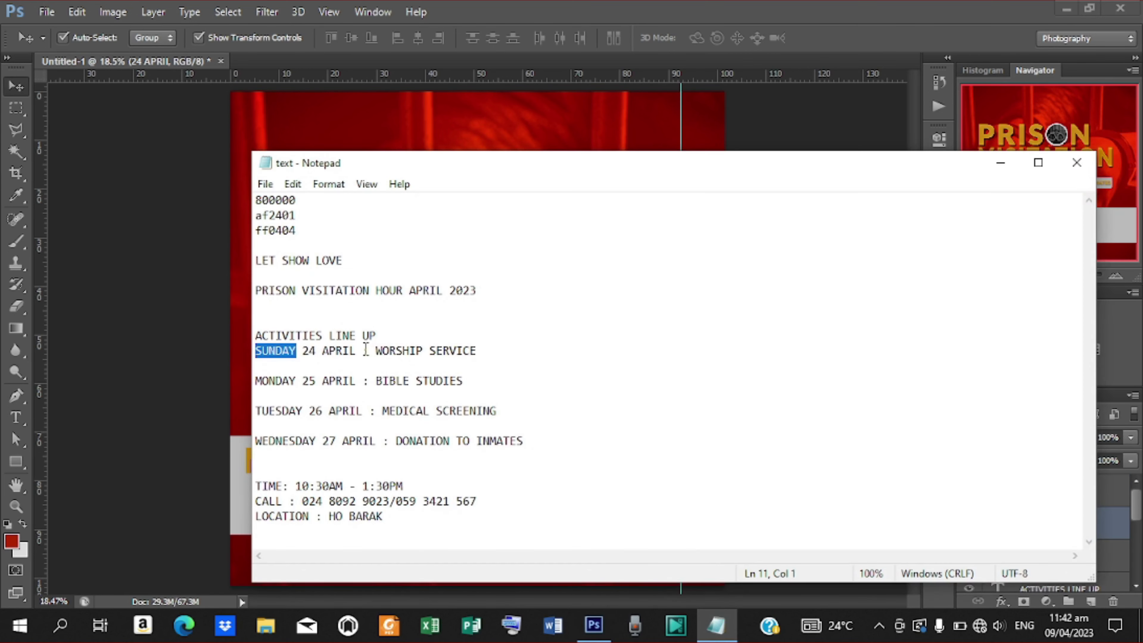
left_click_drag(378, 349, 481, 354)
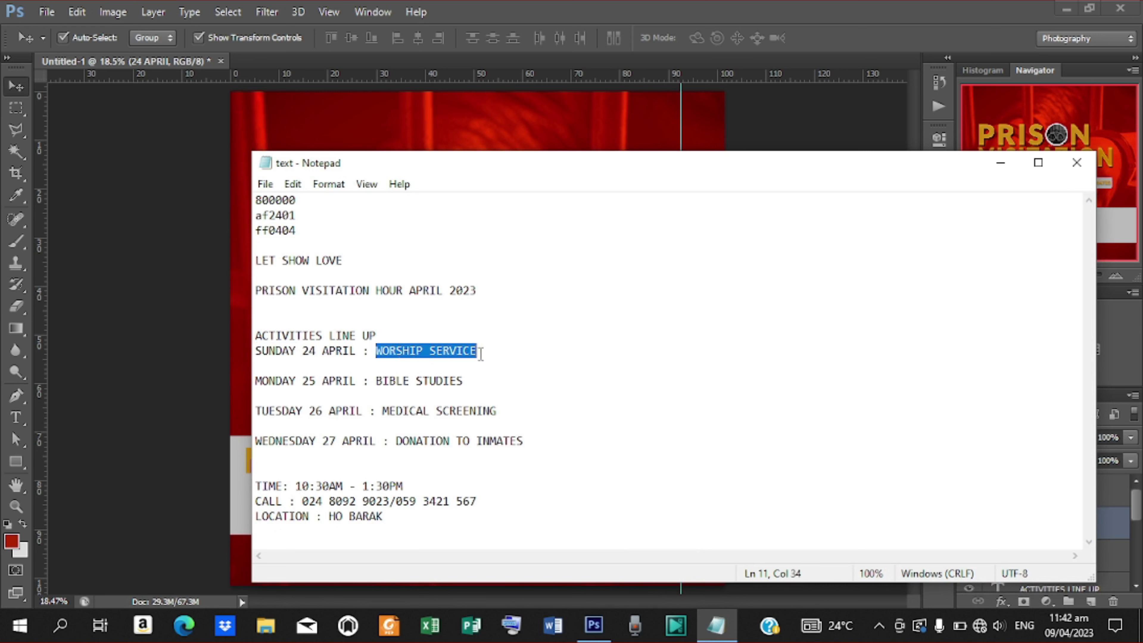
right_click(459, 355)
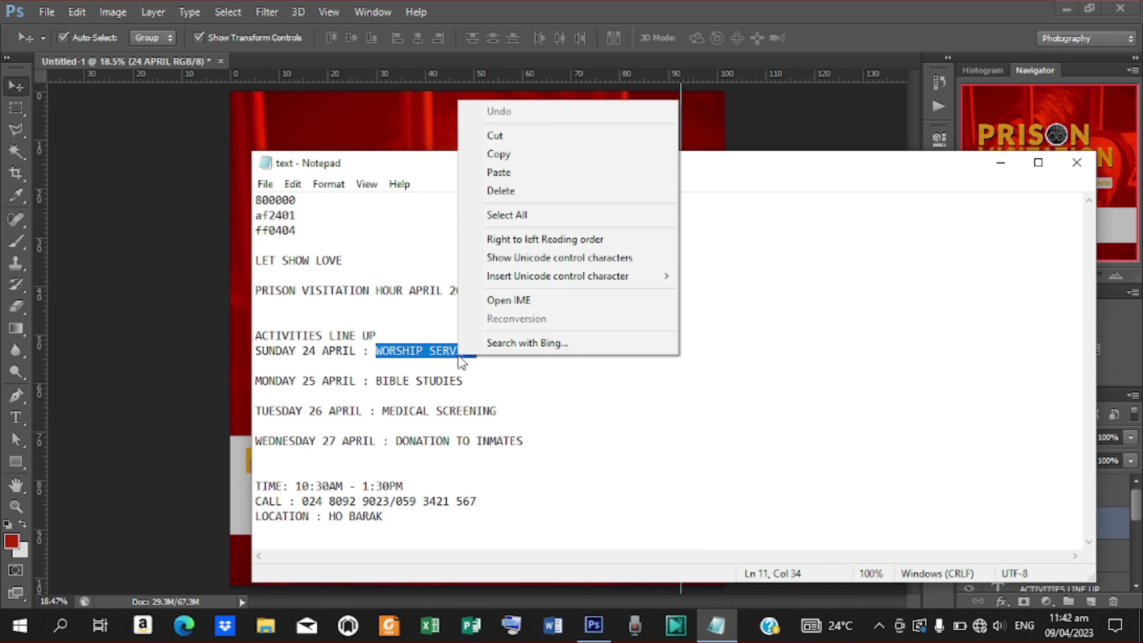
left_click(520, 157)
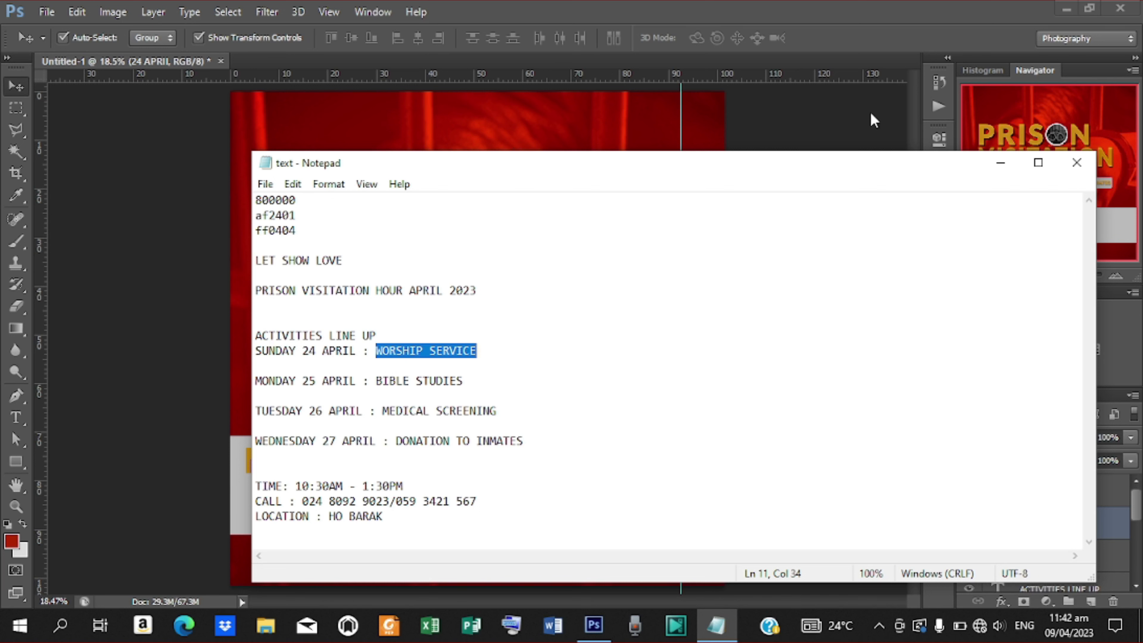
left_click(1000, 163)
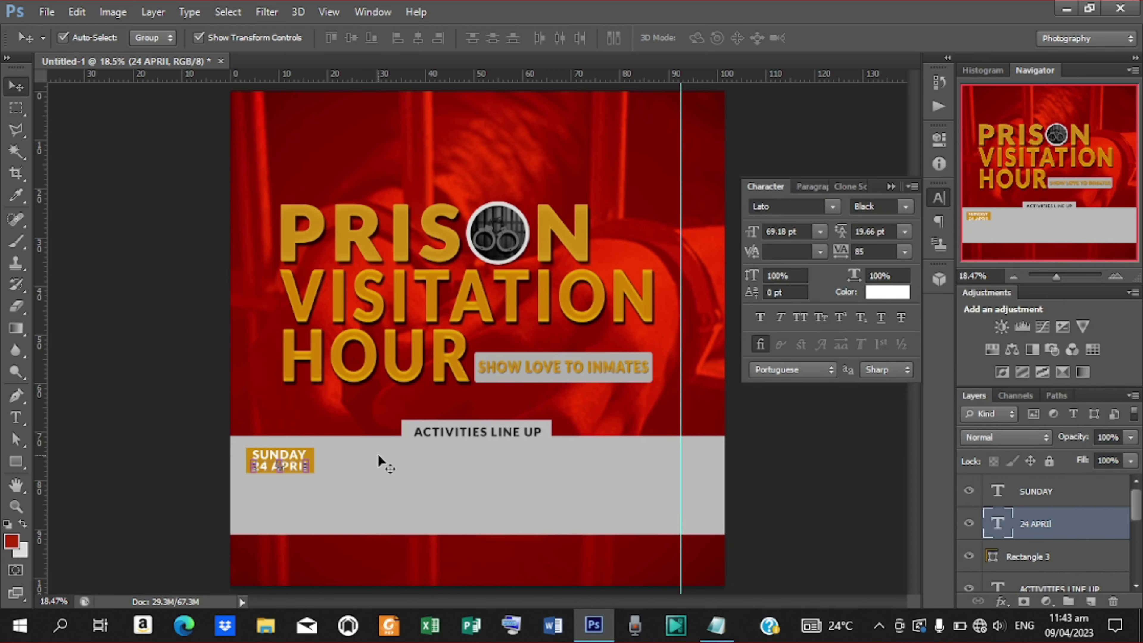
Step: Paste WORSHIP SERVICE as a new text layer and place it beside the gold SUNDAY 24 APRIL rectangle
key("t")
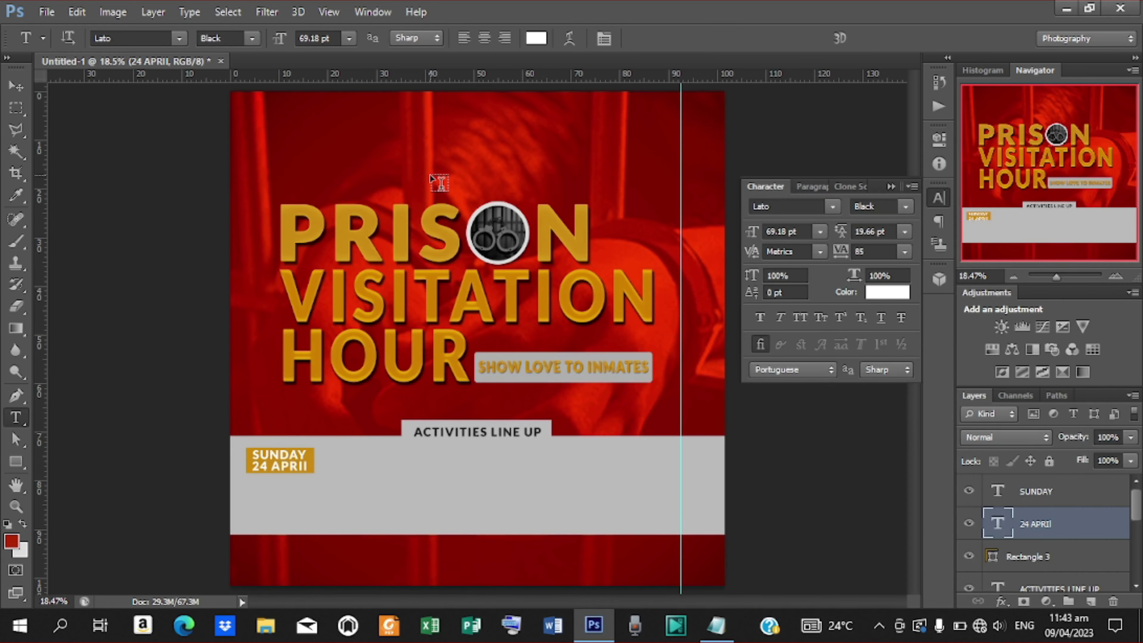
left_click(430, 171)
key("ctrl+v")
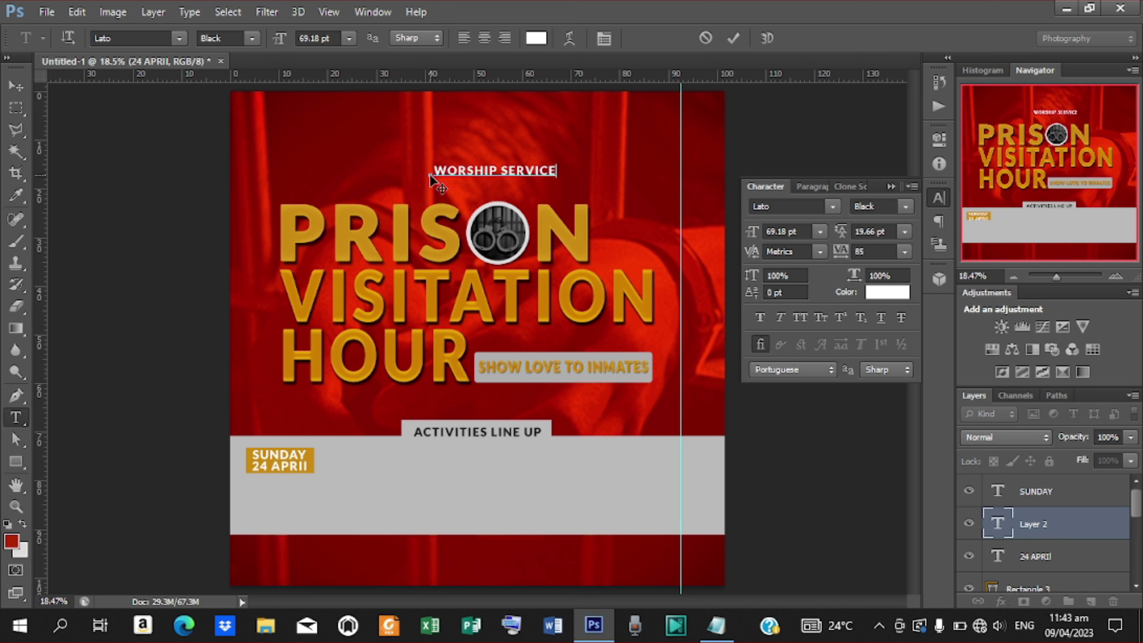
left_click(733, 37)
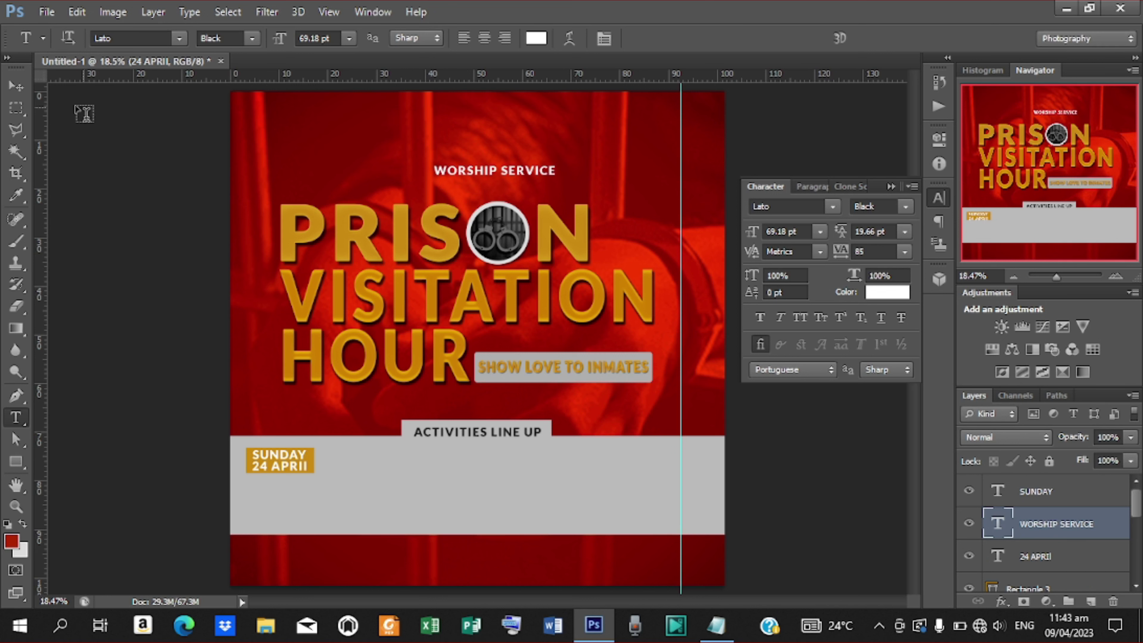
left_click(17, 88)
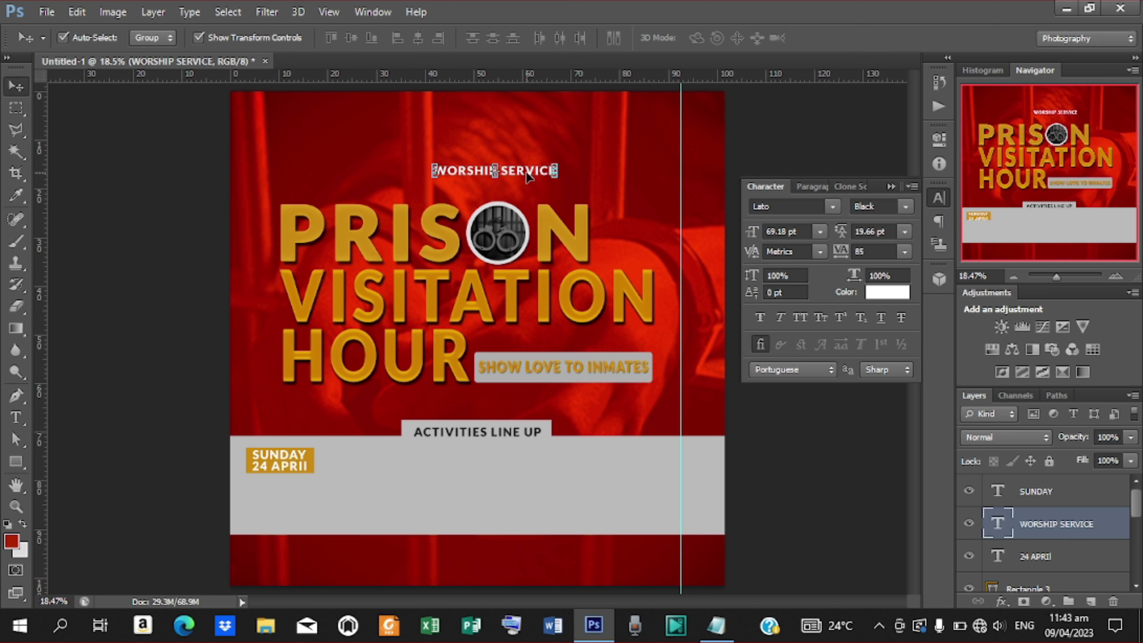
left_click_drag(528, 177, 407, 464)
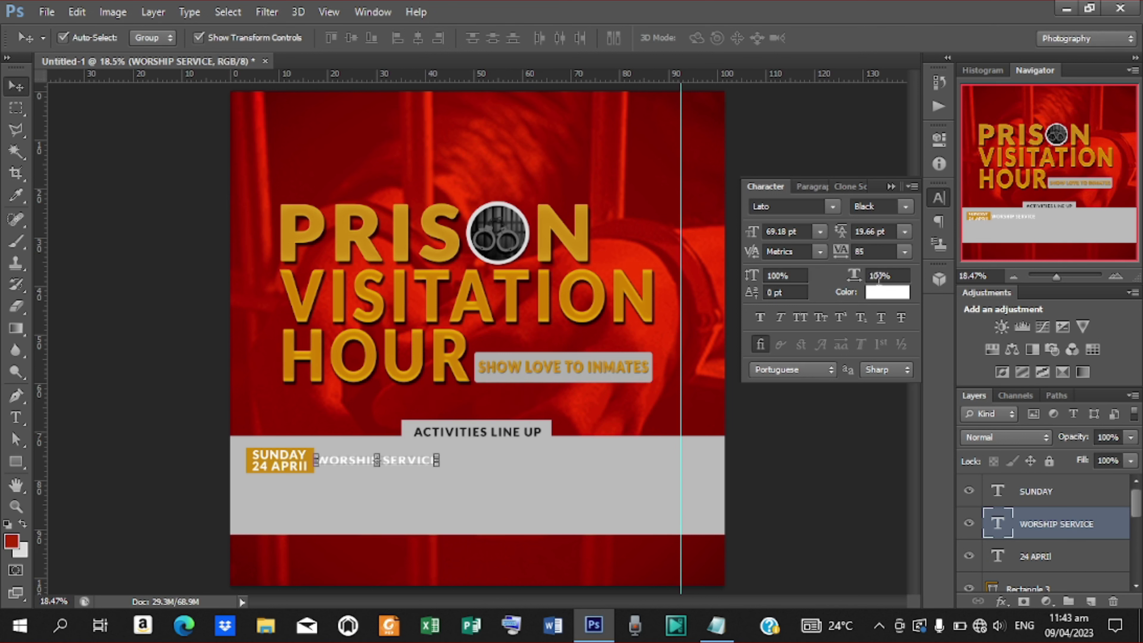
Step: Change the WORSHIP SERVICE text color to black and set its tracking to 40
left_click(886, 292)
left_click_drag(906, 243, 947, 308)
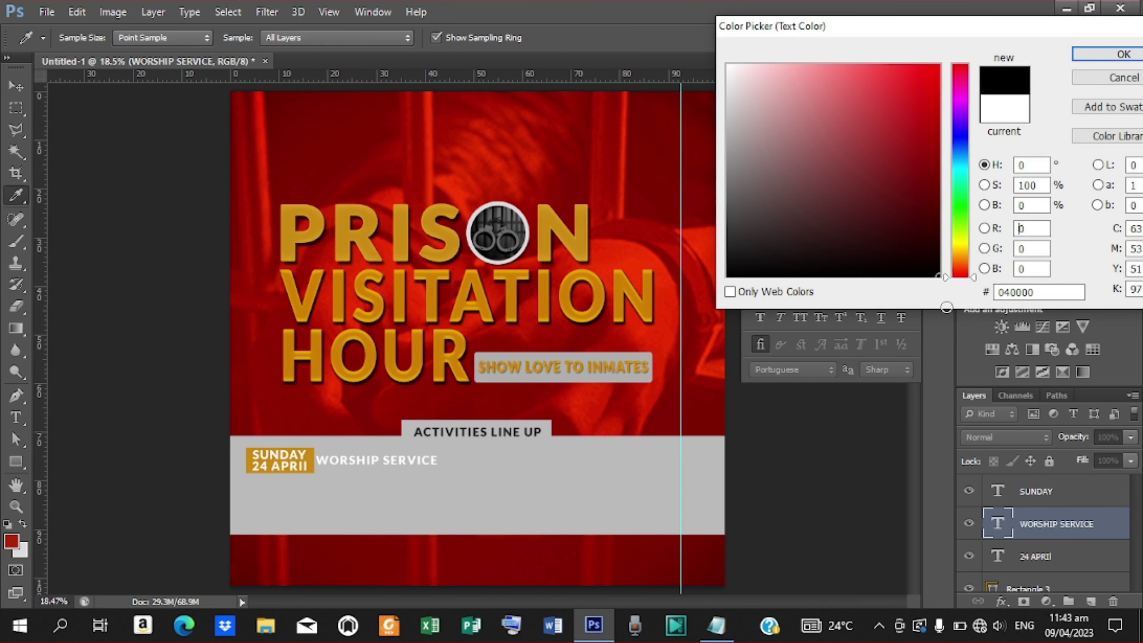
left_click(1121, 54)
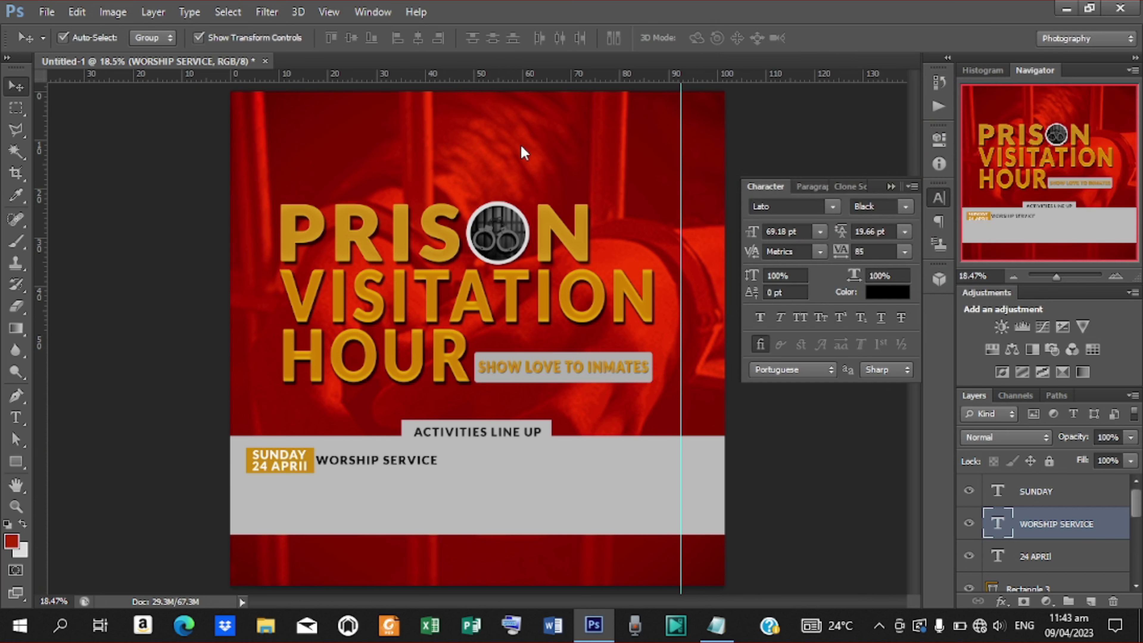
left_click(867, 251)
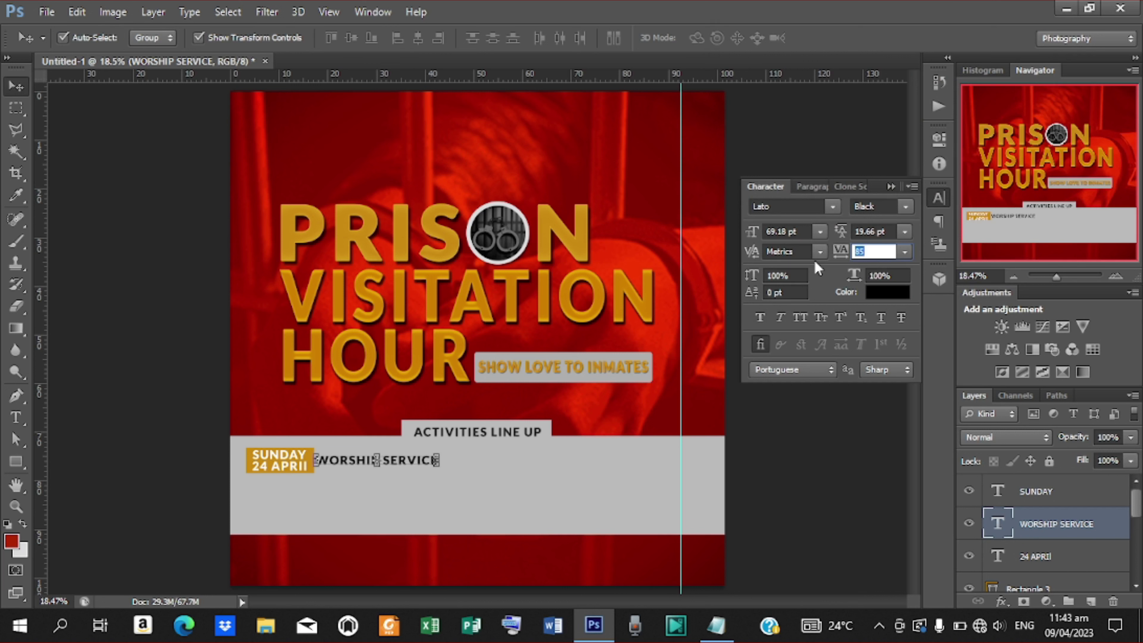
type("40")
key("Return")
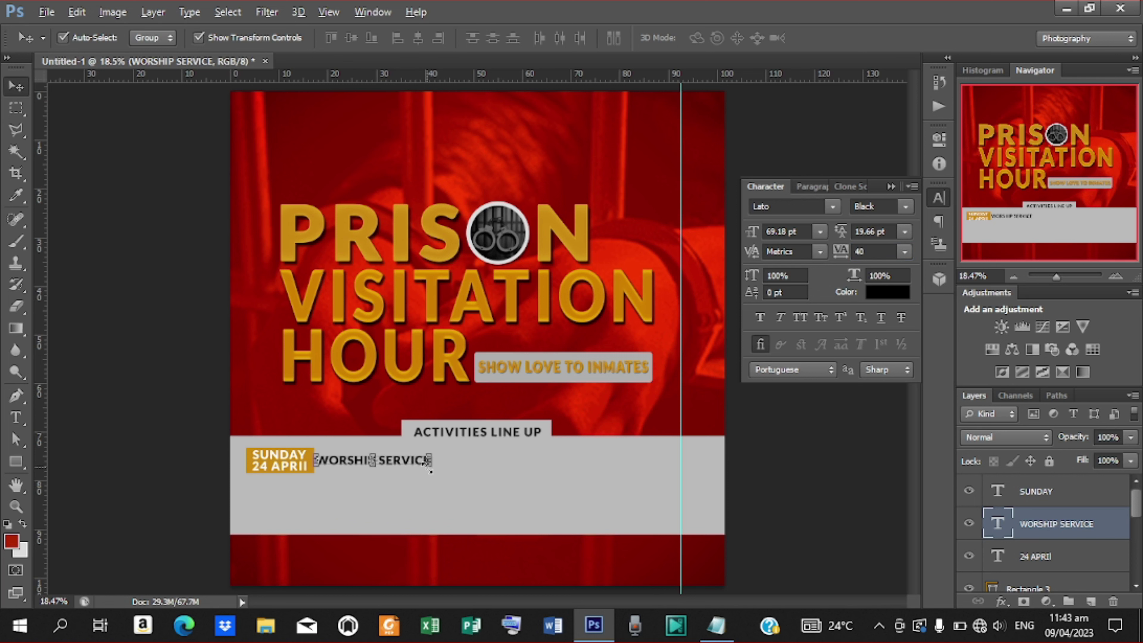
Step: Enlarge WORSHIP SERVICE to about 169% and nudge it slightly down and away from the gold date rectangle
left_click_drag(430, 471, 464, 458)
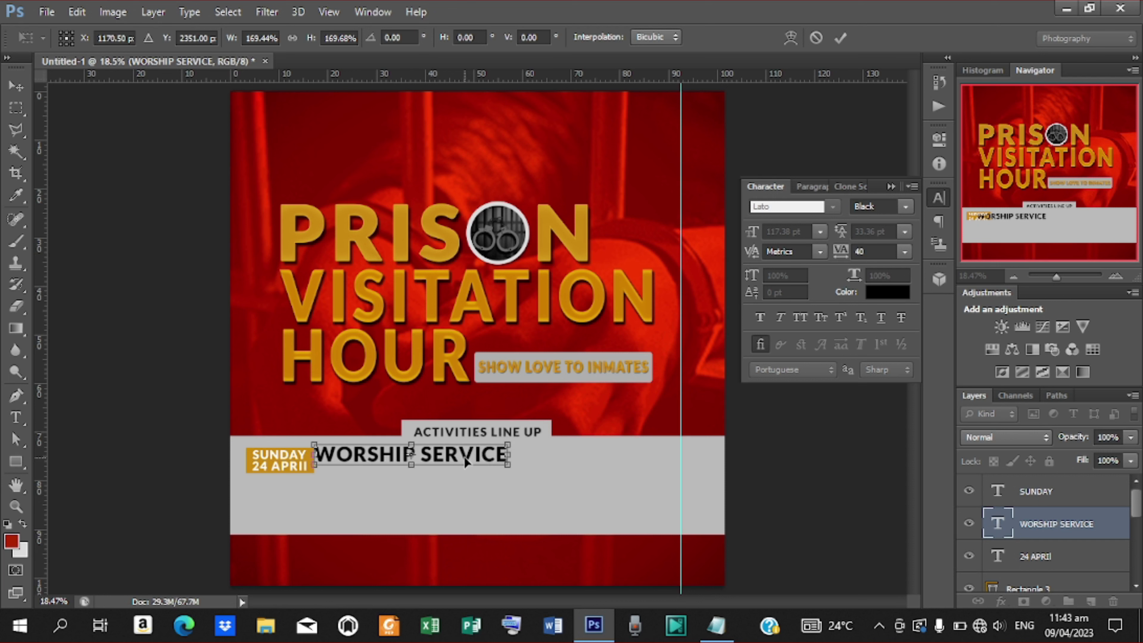
key("Down")
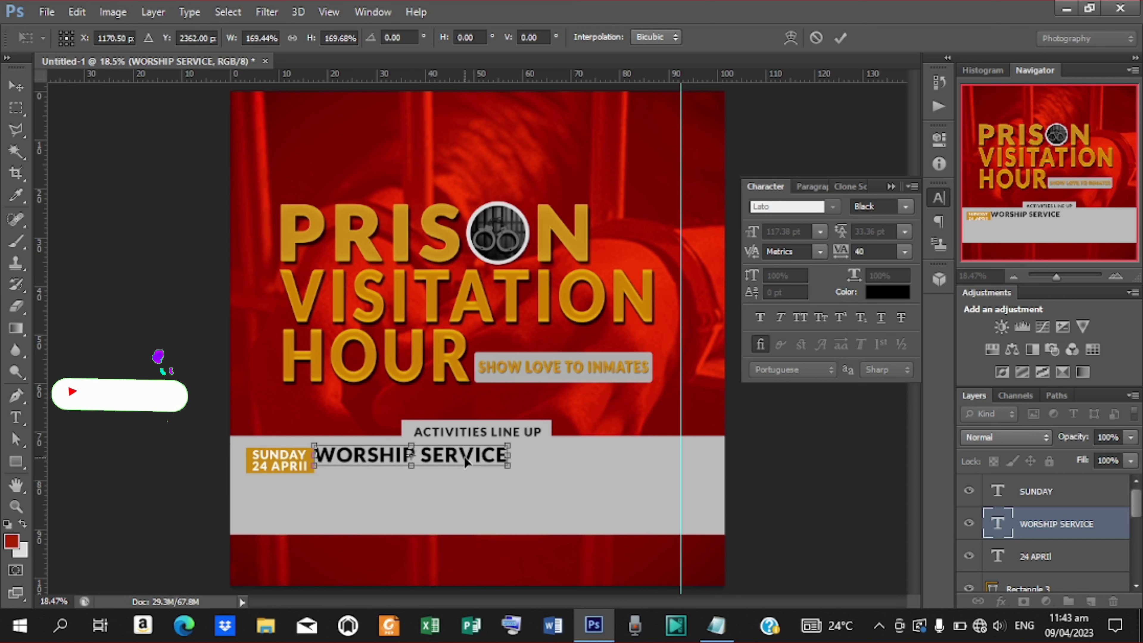
key("Down")
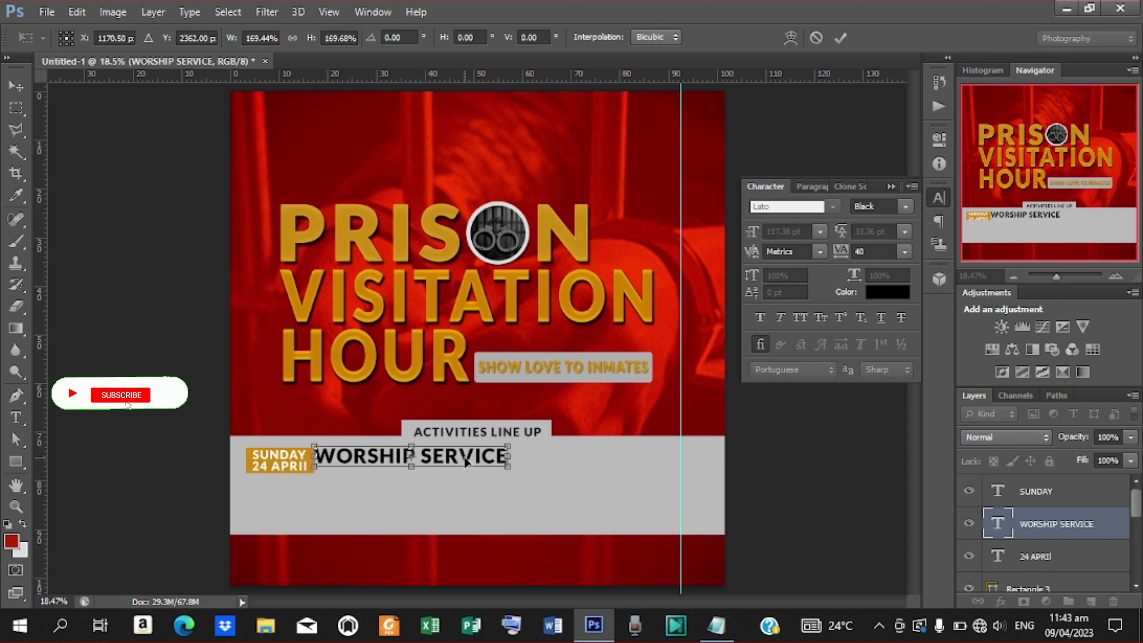
left_click(841, 38)
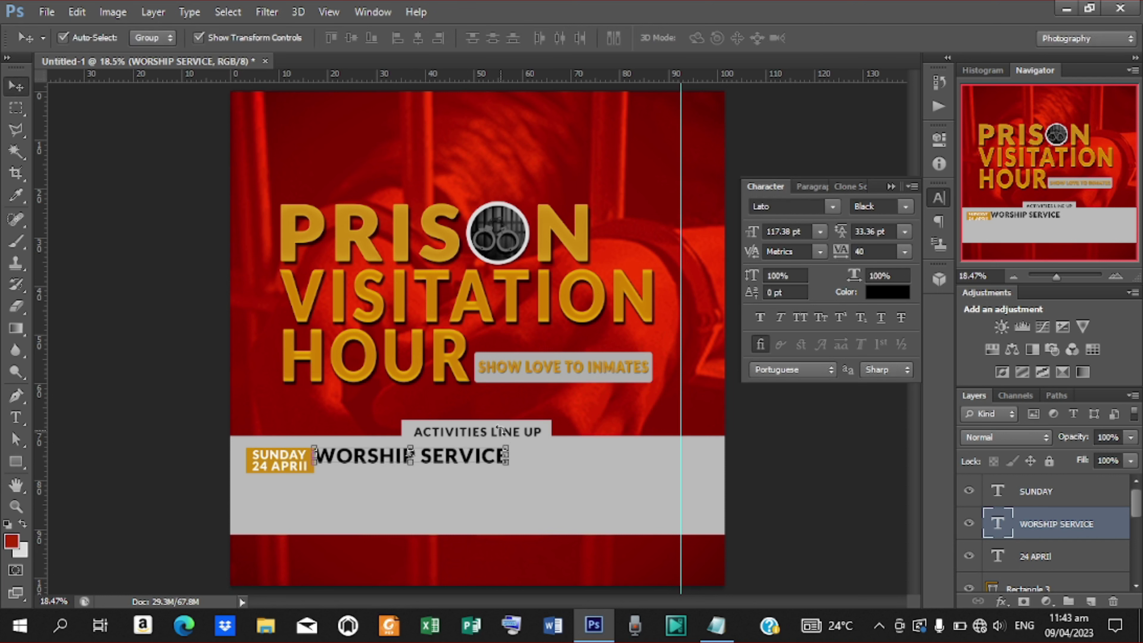
left_click(705, 464)
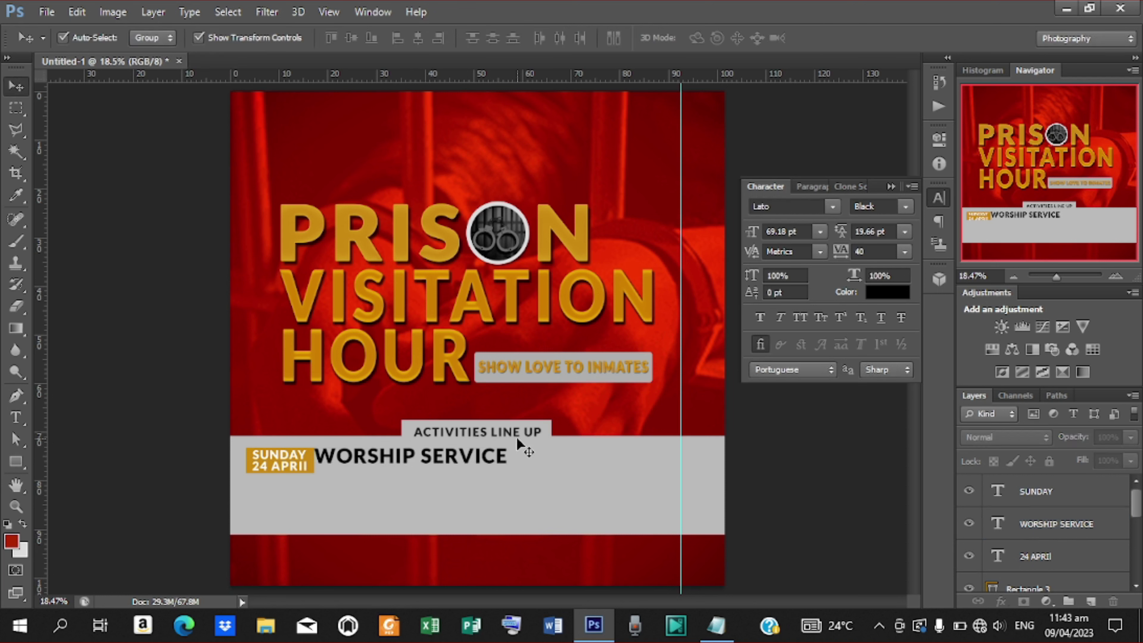
left_click(467, 457)
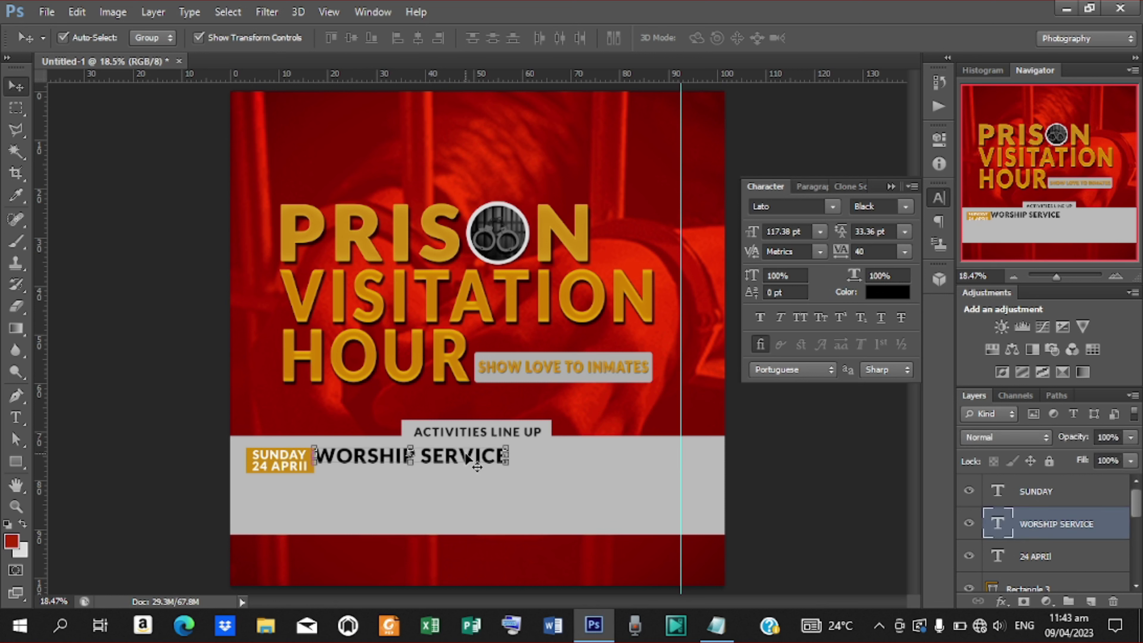
key("shift+Right")
key("shift+Right")
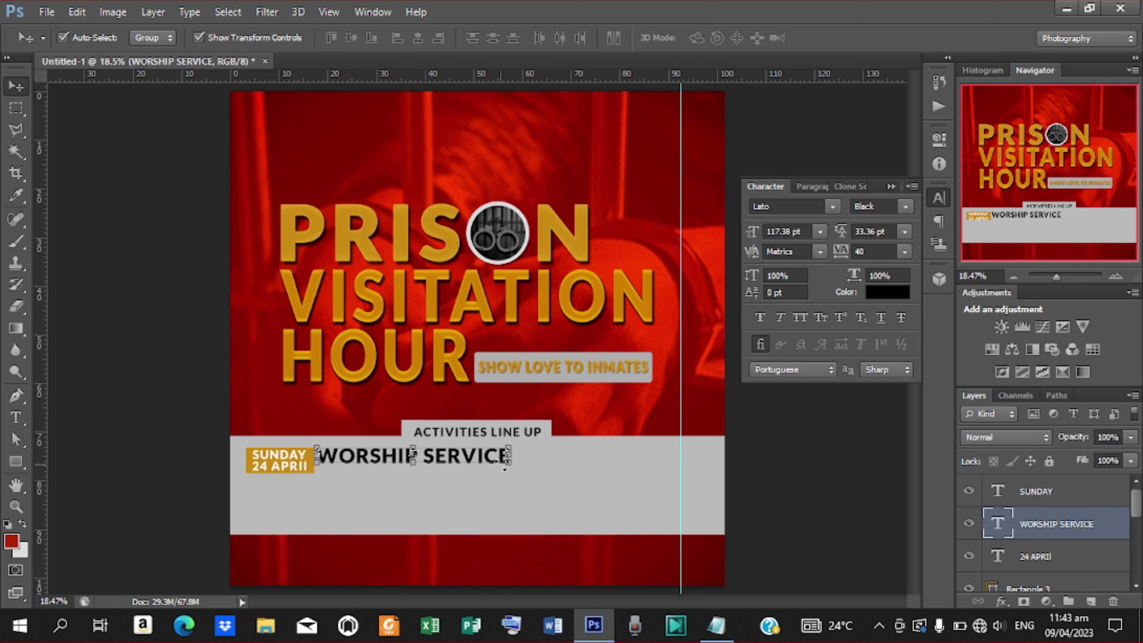
Step: Narrow WORSHIP SERVICE to about 83% of its width and nudge it to line up with the gold date rectangle
left_click_drag(508, 456, 477, 456)
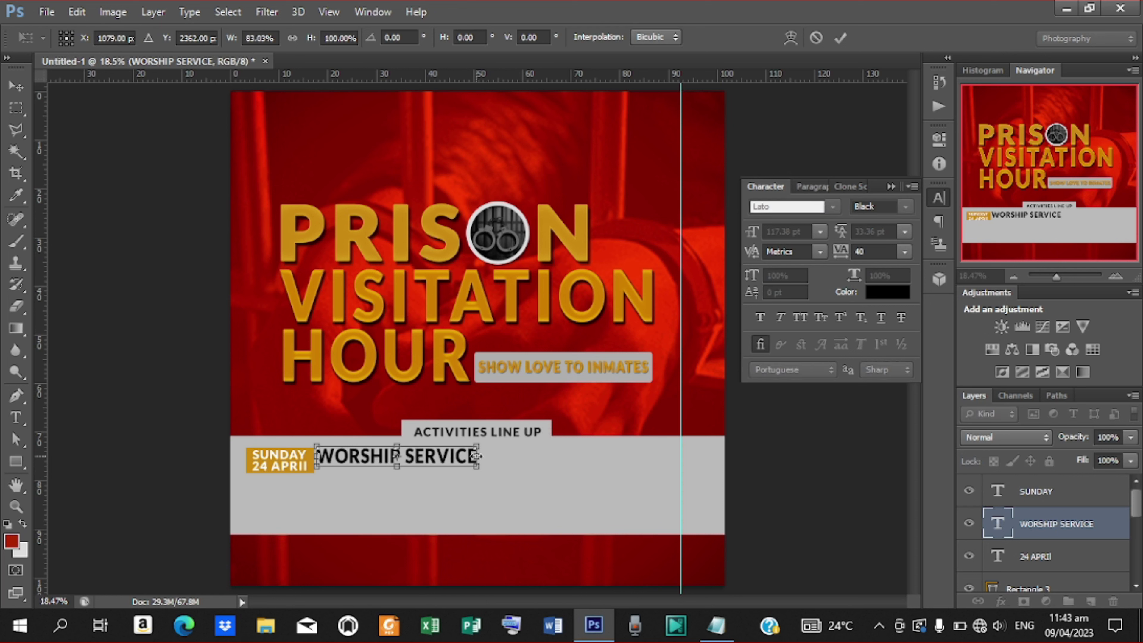
left_click(841, 38)
key("Right")
key("Right")
key("Right")
key("Right")
key("Right")
key("Right")
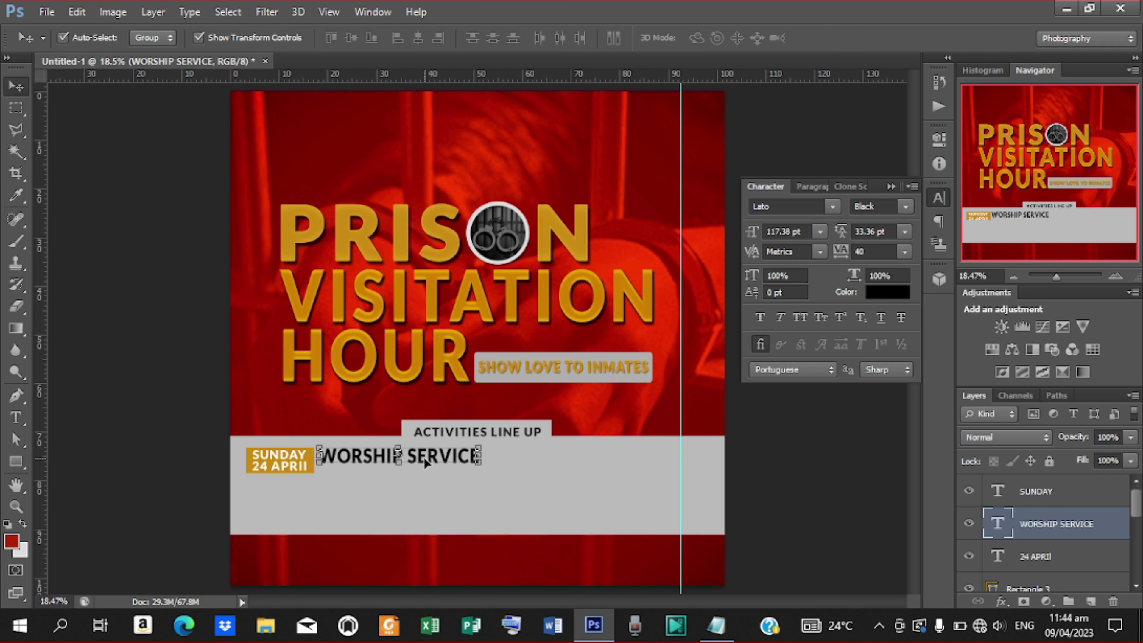
key("Down")
key("Down")
key("Down")
key("Down")
key("Down")
key("Down")
key("Down")
key("Down")
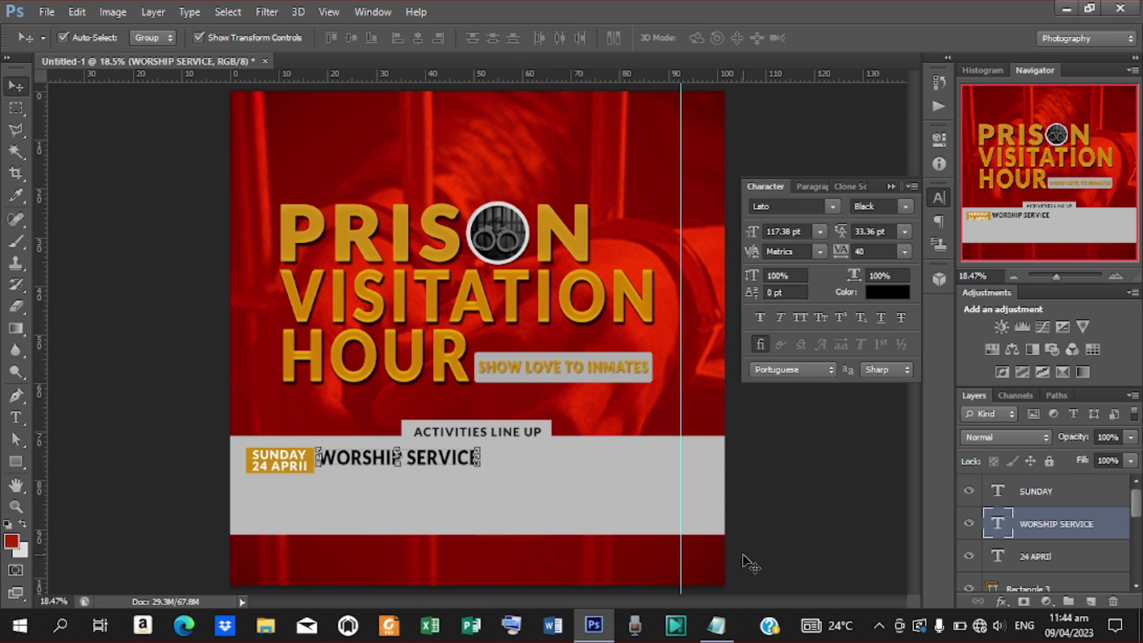
Step: Duplicate the SUNDAY and 24 APRIL text layers together with their gold rectangle, Rectangle 3
left_click(1036, 557)
left_click(1036, 557)
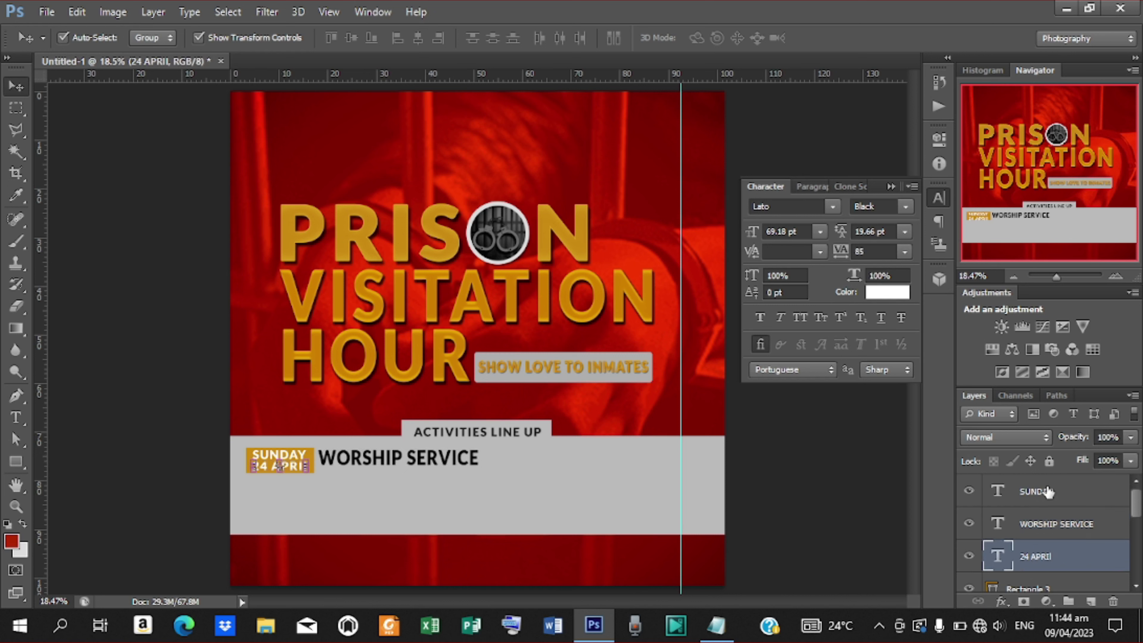
left_click(1036, 492, "ctrl")
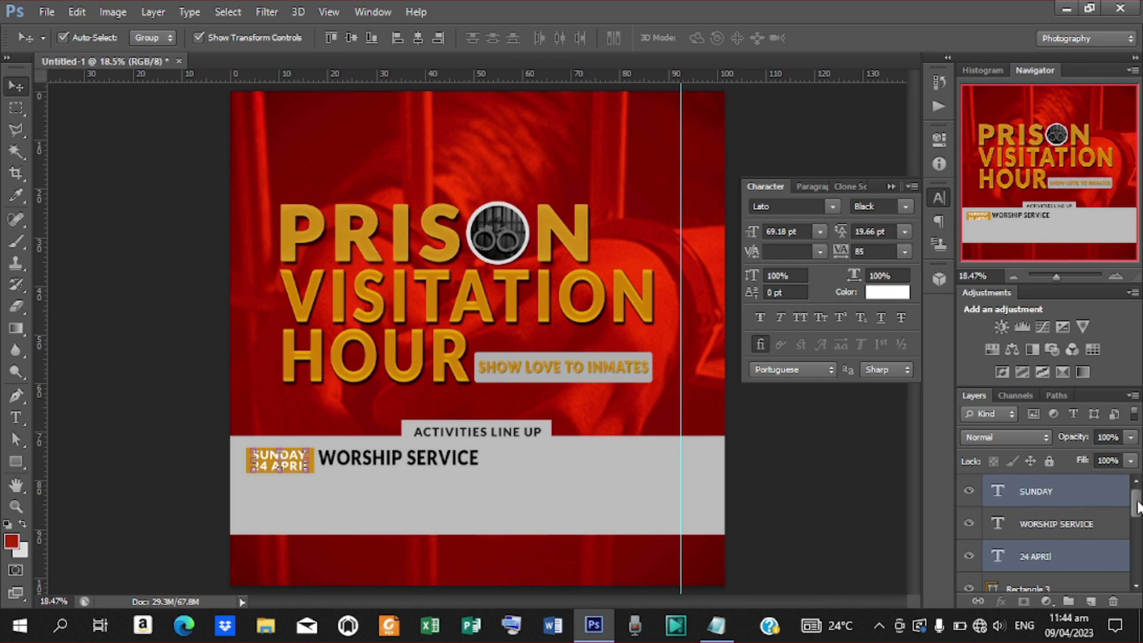
left_click_drag(1138, 507, 1138, 519)
left_click(1027, 548, "ctrl")
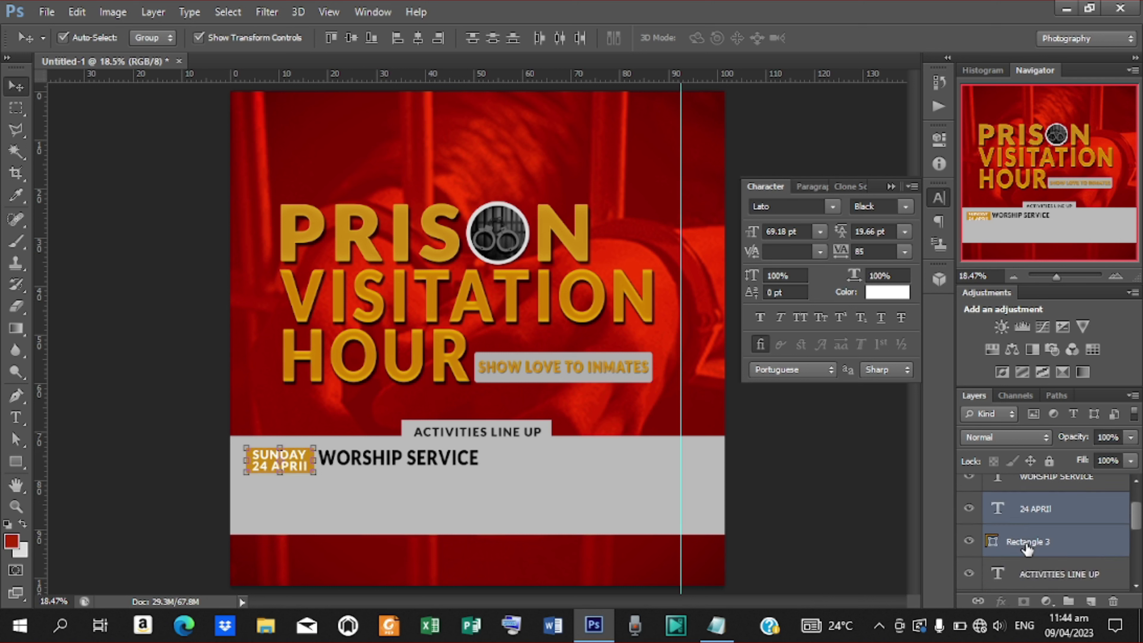
key("ctrl+j")
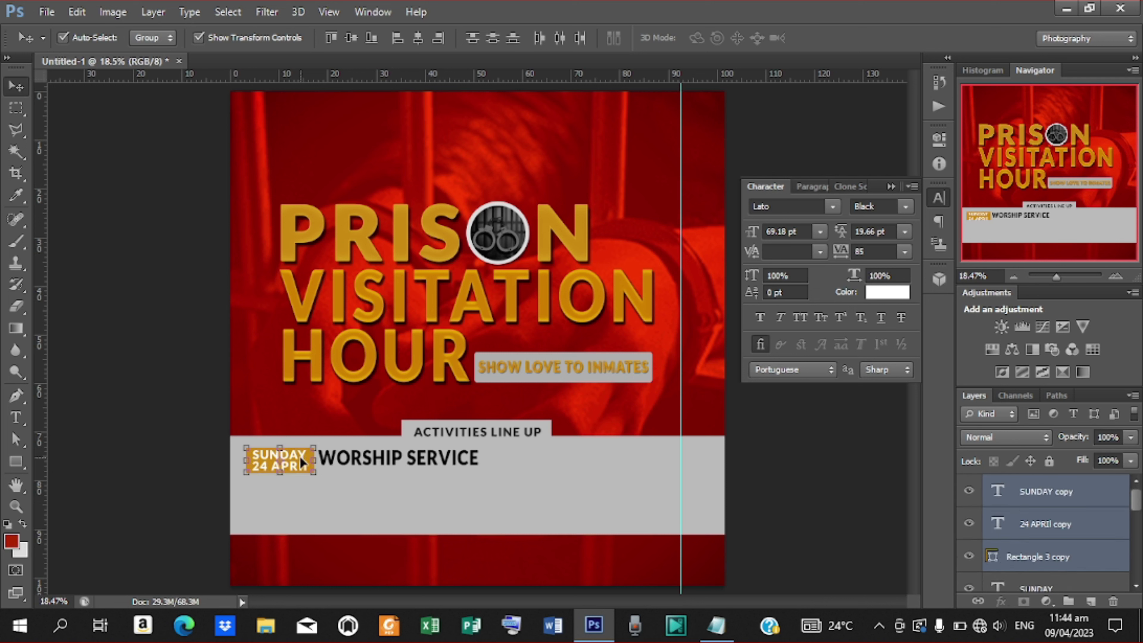
Step: Move the duplicated date block straight down below the original within the grey activities band
left_click_drag(301, 466, 301, 503)
key("shift+Down")
key("shift+Down")
key("shift+Down")
key("shift+Down")
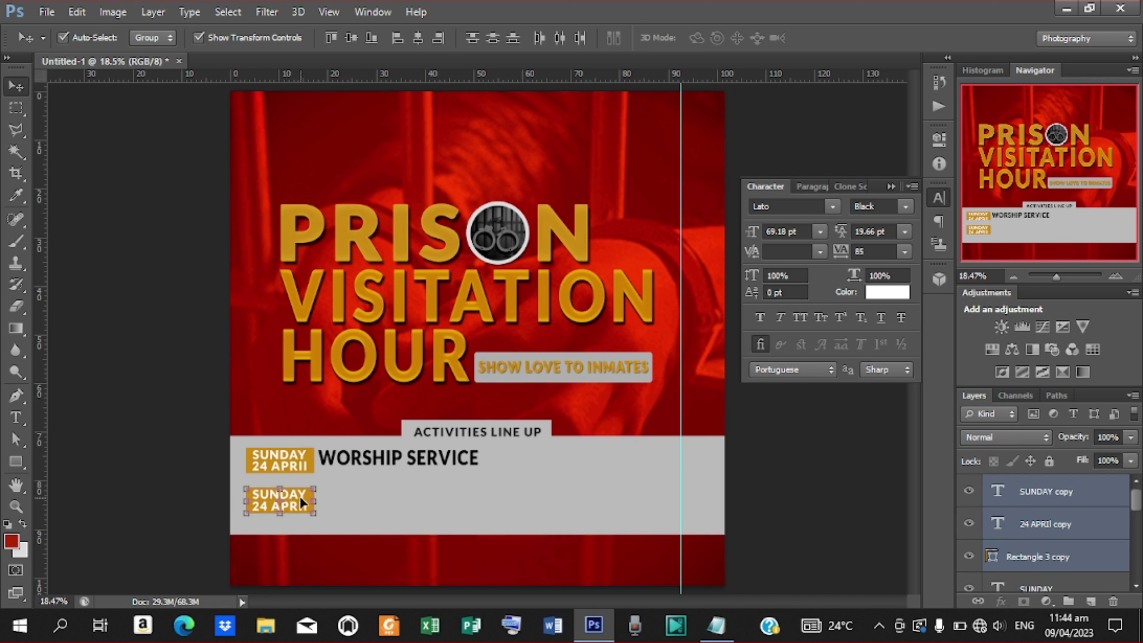
Step: Clear the word SUNDAY from the duplicated lower date block
key("t")
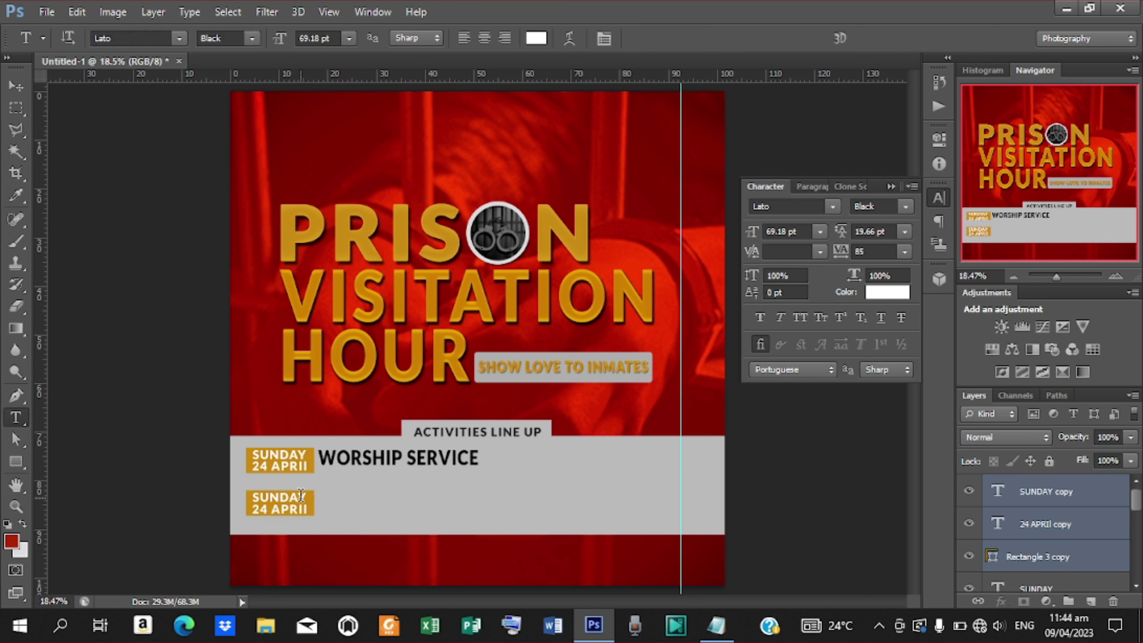
double_click(253, 497)
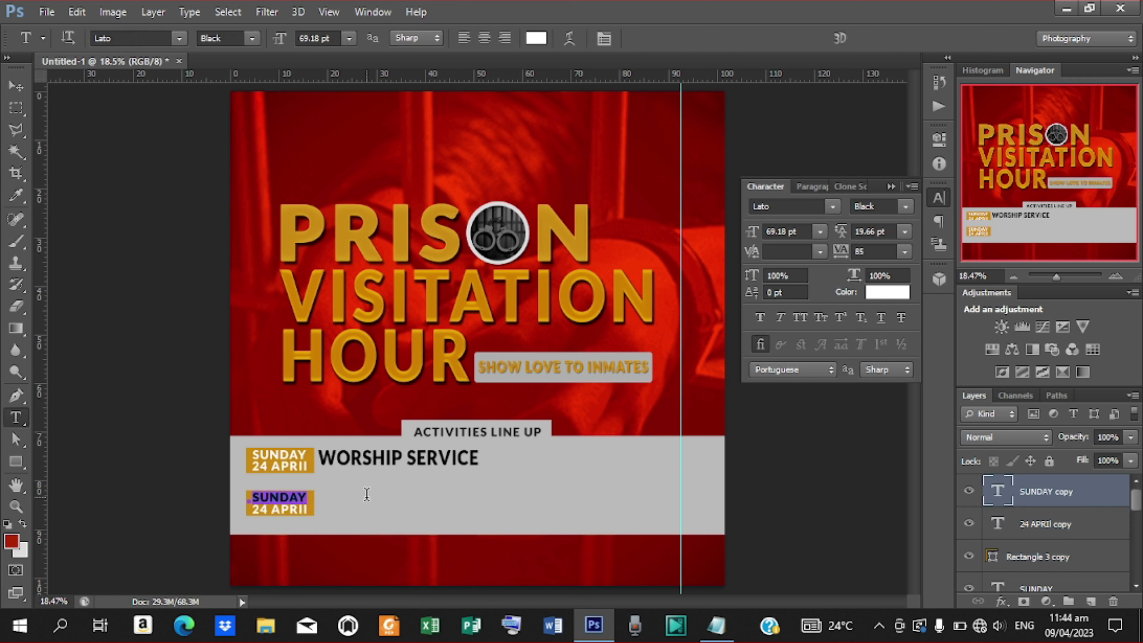
type("mo")
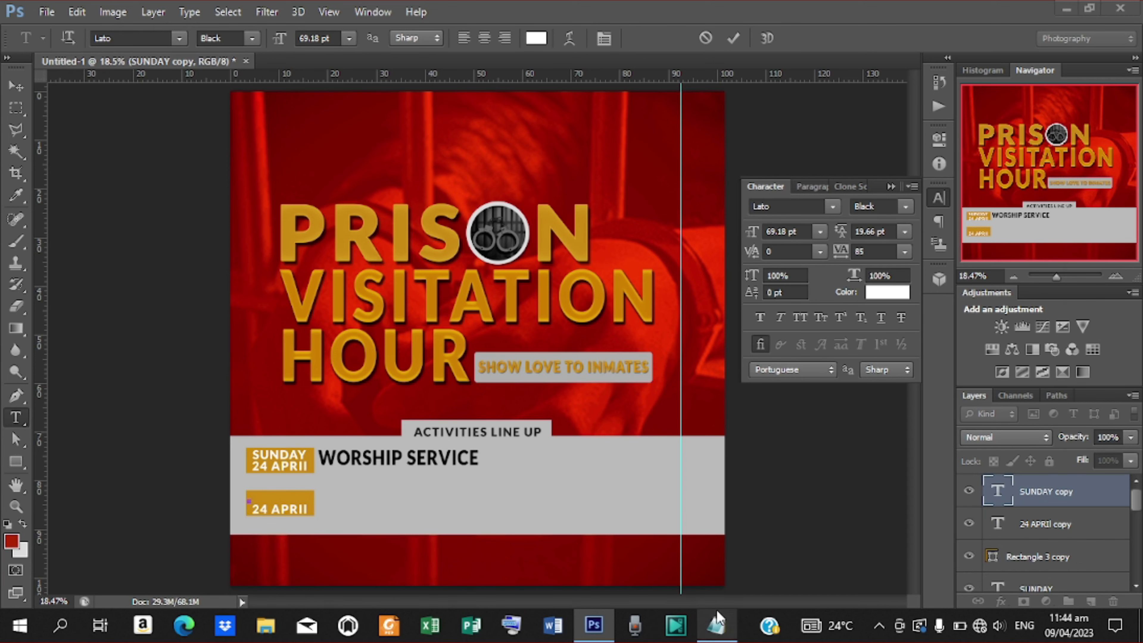
Step: Try to copy MONDAY from the Monday 25 April entry in the Notepad notes, and return to the Photoshop flyer
left_click(716, 621)
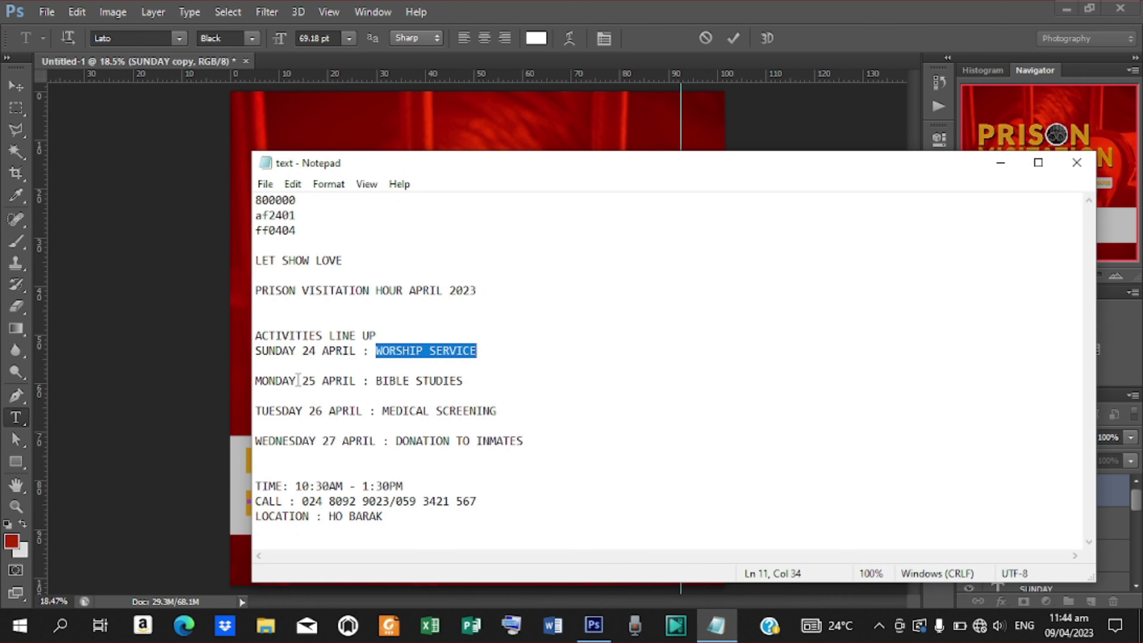
left_click_drag(298, 380, 187, 385)
type("WORSHIP SERVICE")
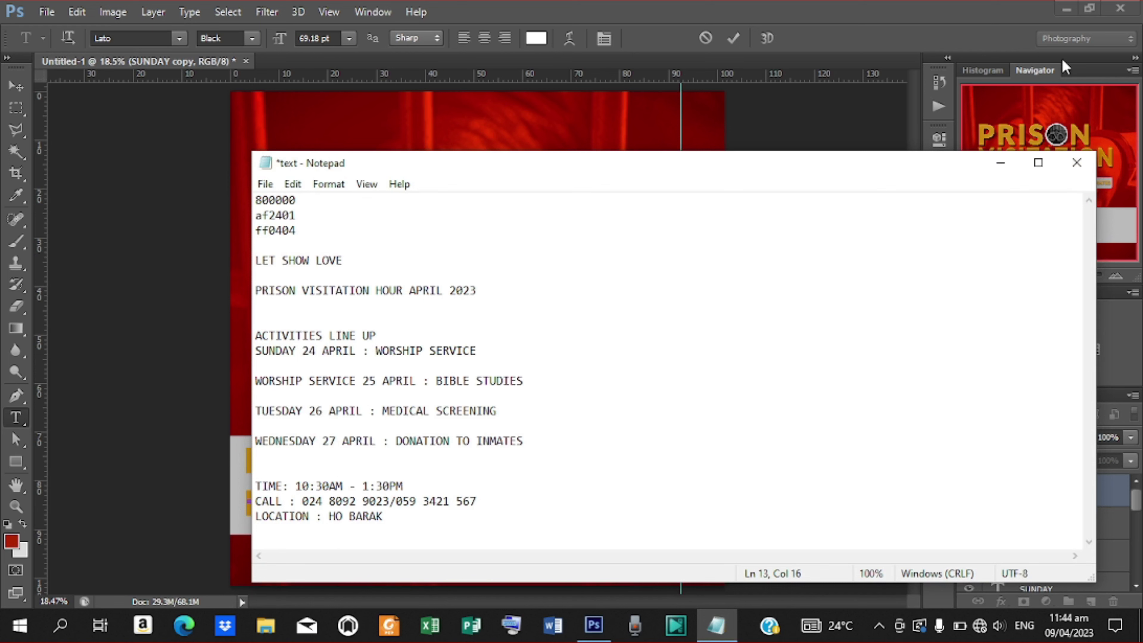
left_click(1004, 166)
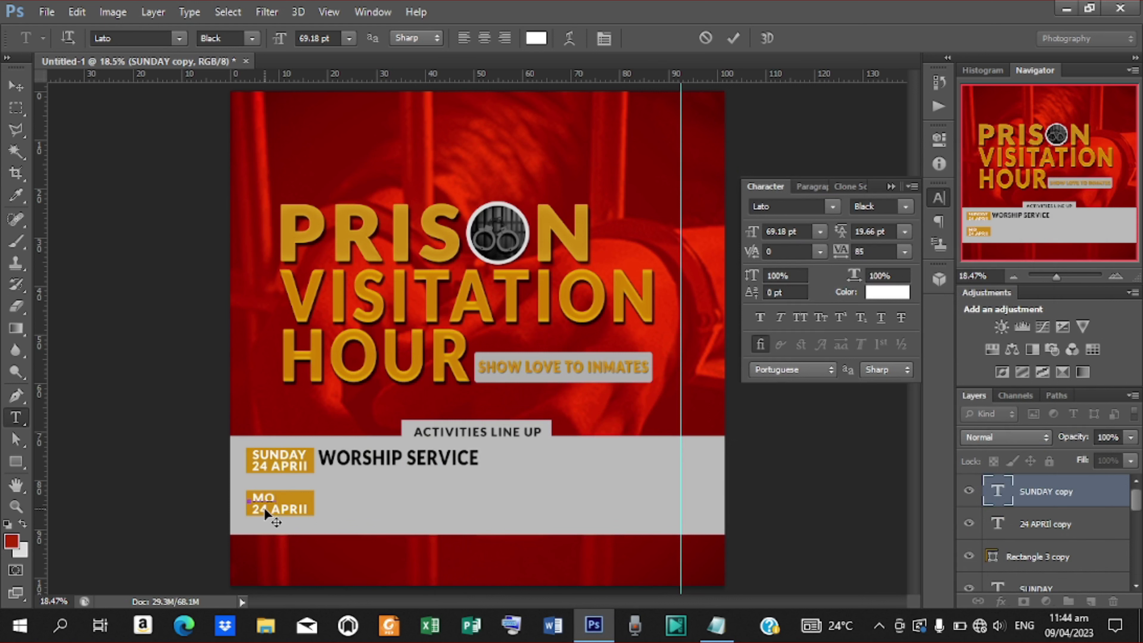
Step: Enter MONDAY as the day in the lower date block and change its date to 25 APRIL
type("NDAY")
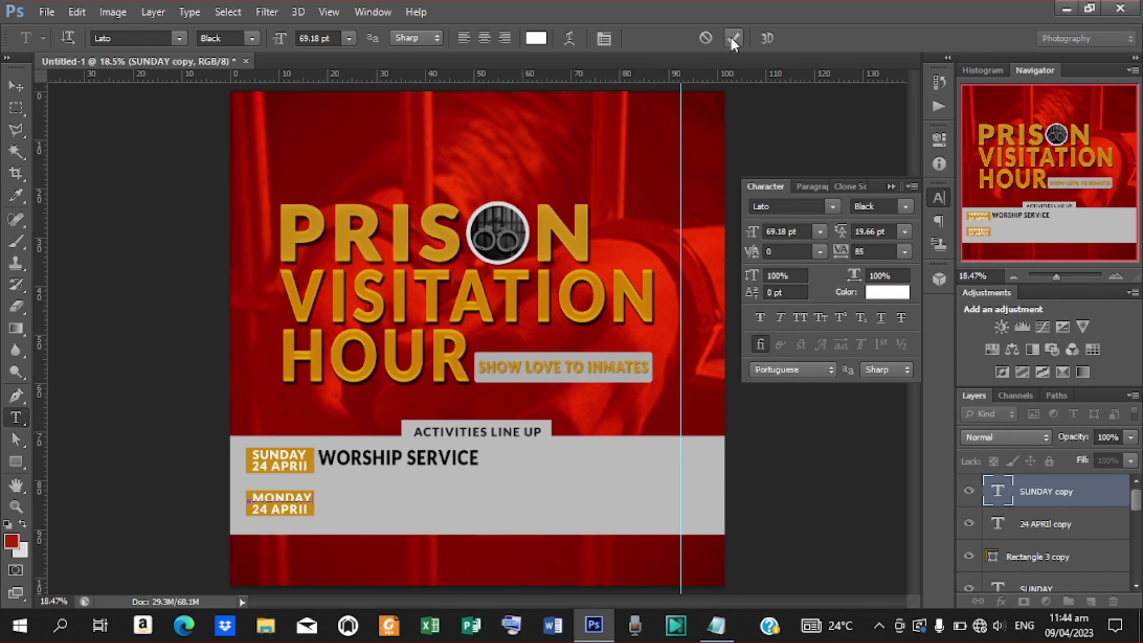
left_click(733, 40)
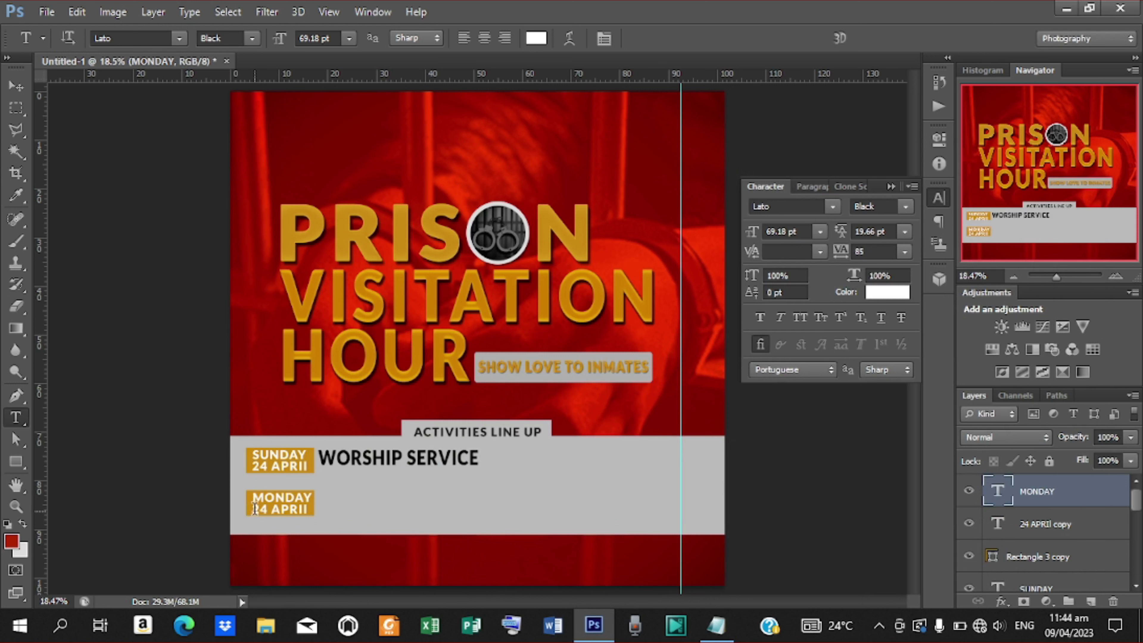
left_click(264, 509)
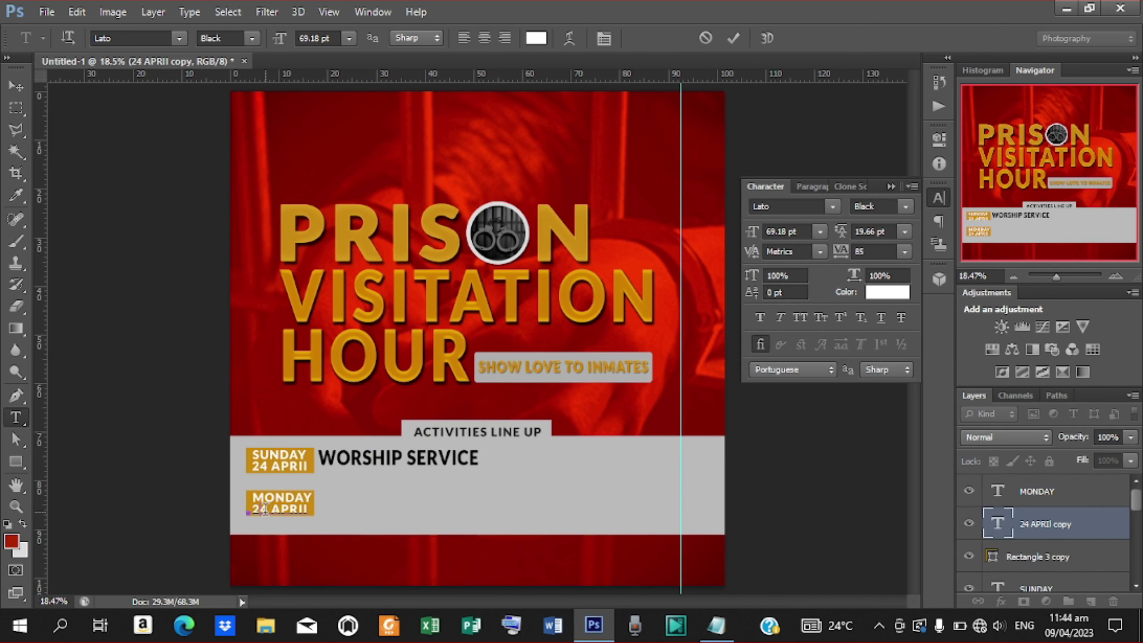
key("BackSpace")
type("5")
left_click(733, 38)
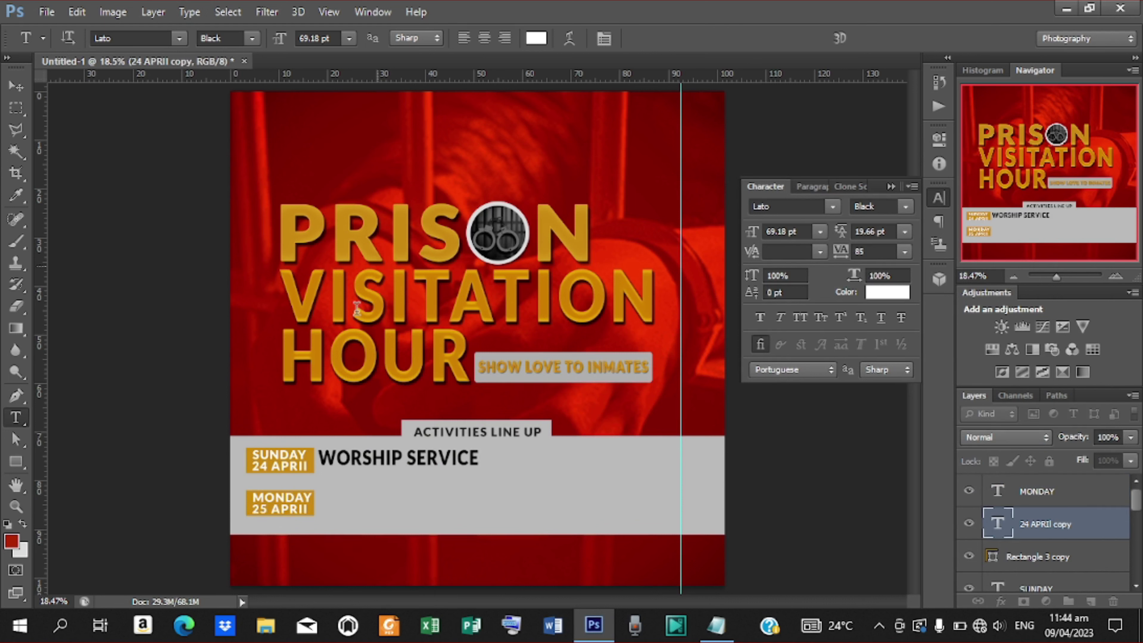
Step: Start a text line beside the MONDAY date block, copy BIBLE STUDIES from the Notepad notes, and return to the Photoshop flyer
left_click(343, 496)
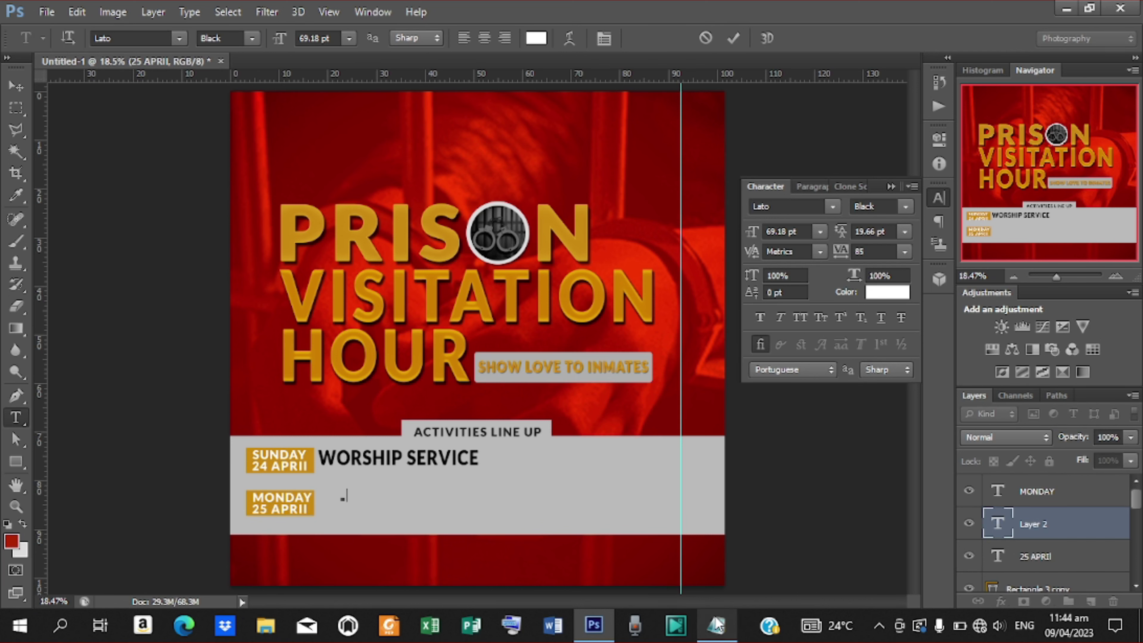
key("alt+Tab")
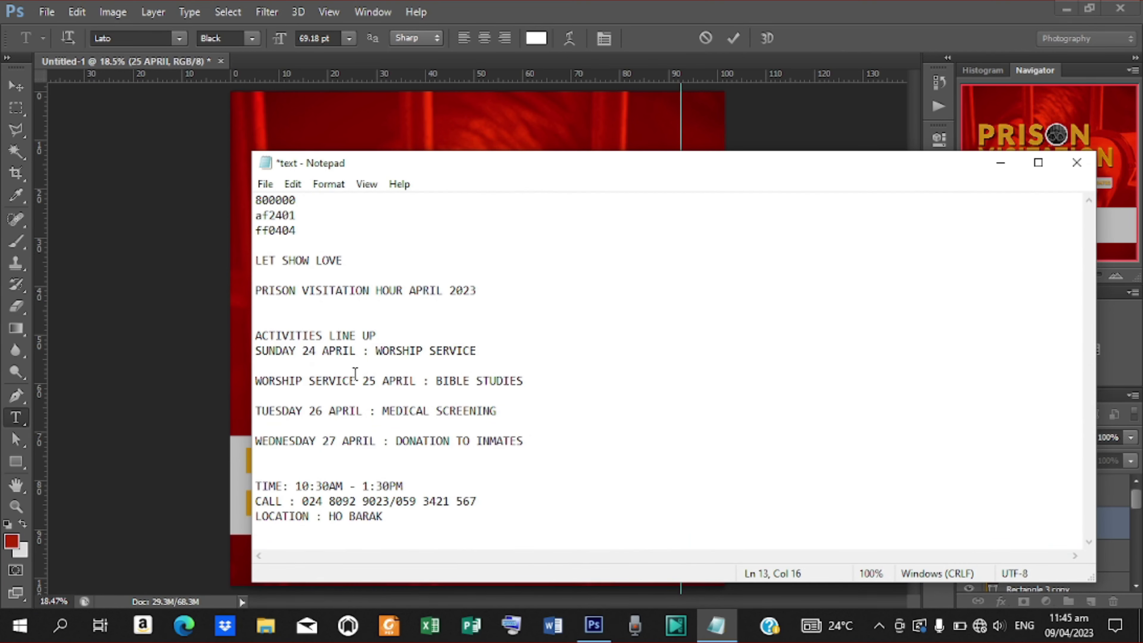
left_click_drag(438, 380, 591, 363)
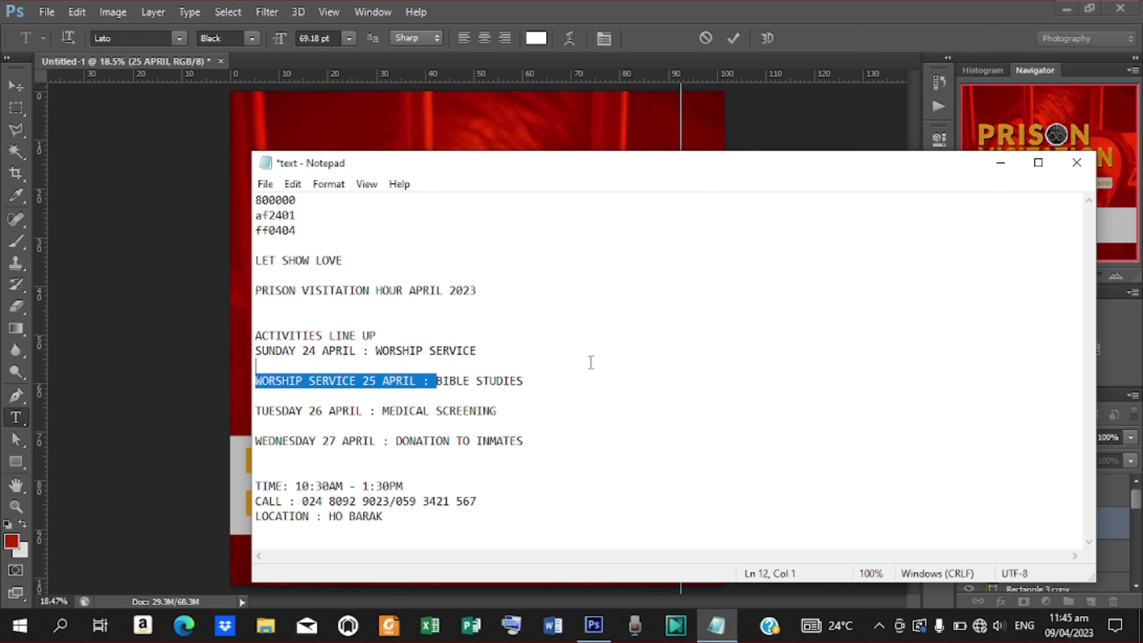
left_click_drag(528, 383, 436, 383)
key("ctrl+c")
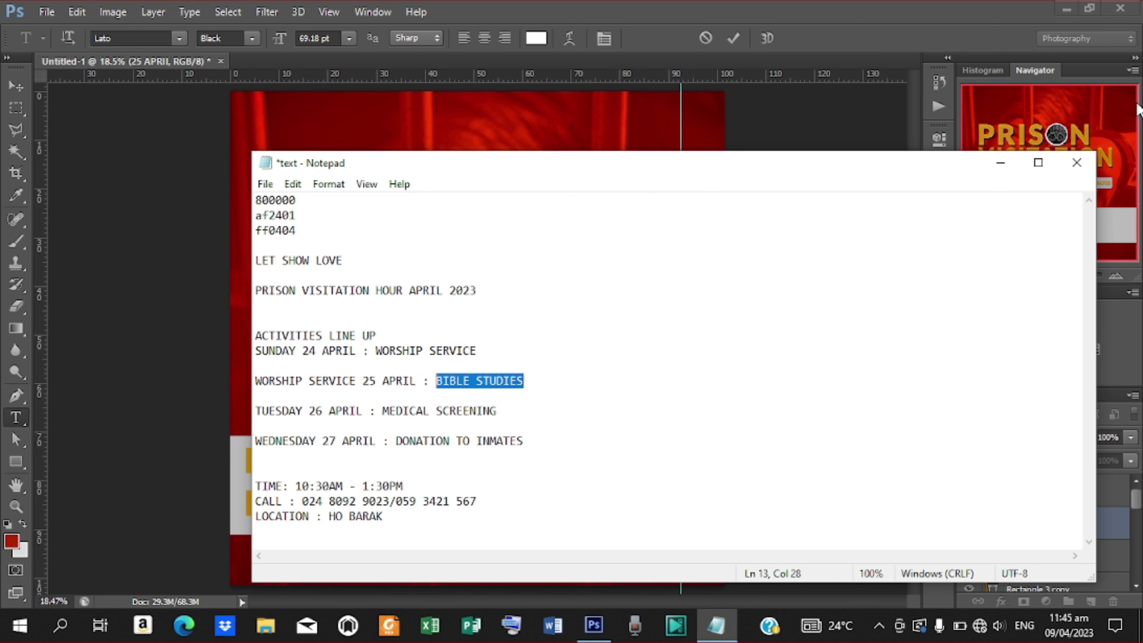
left_click(1001, 162)
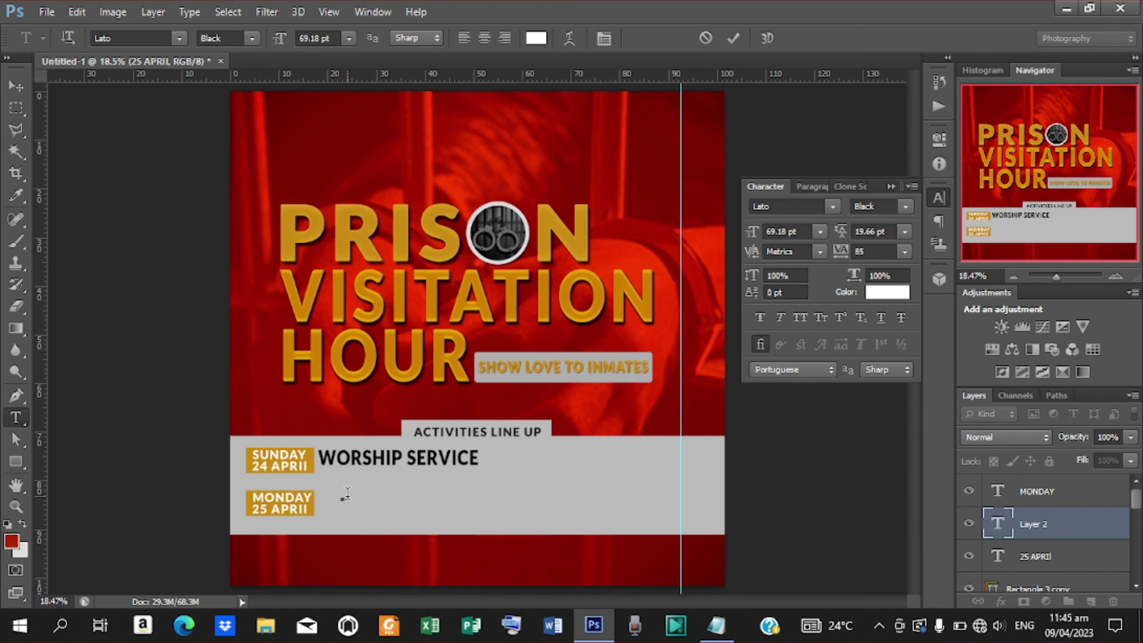
Step: Paste BIBLE STUDIES as the Monday activity and enlarge it to about 137 pt directly beside the MONDAY 25 APRIL block
key("ctrl+v")
left_click(733, 38)
left_click(16, 85)
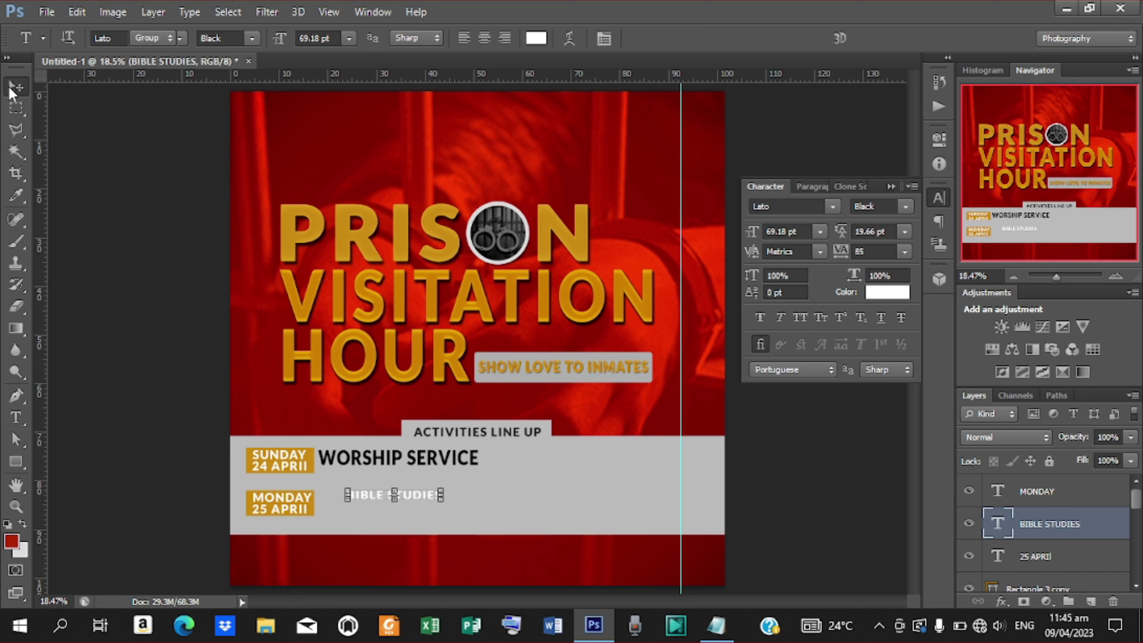
left_click_drag(428, 500, 486, 505)
key("ctrl+z")
left_click(840, 38)
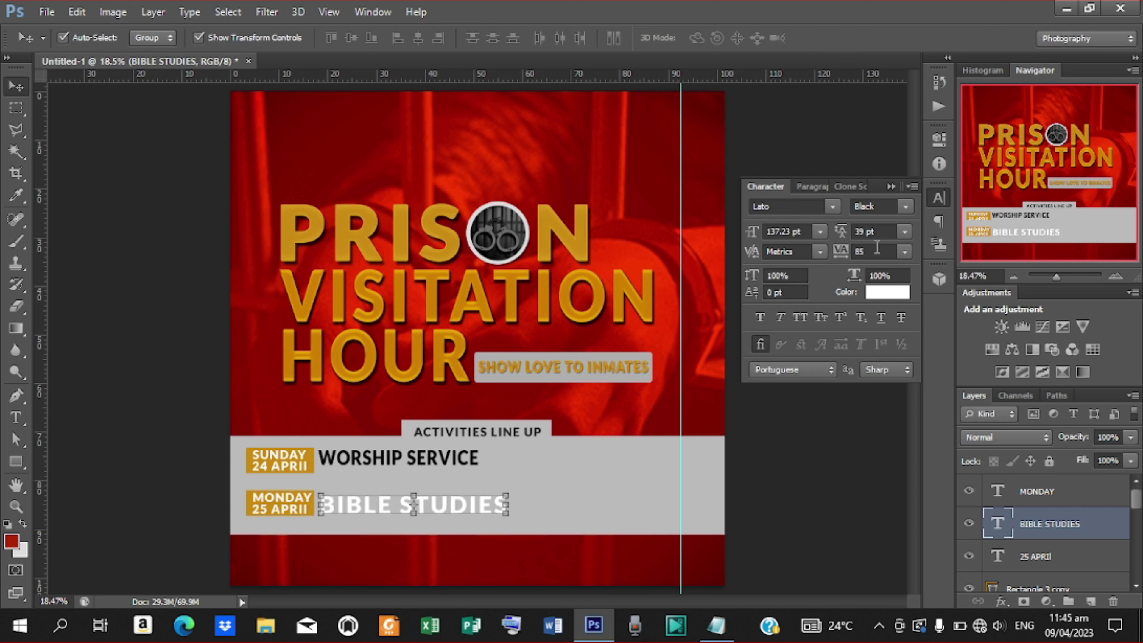
Step: Set the BIBLE STUDIES tracking to 40 and narrow the text to match the width of WORSHIP SERVICE
left_click(875, 251)
double_click(875, 251)
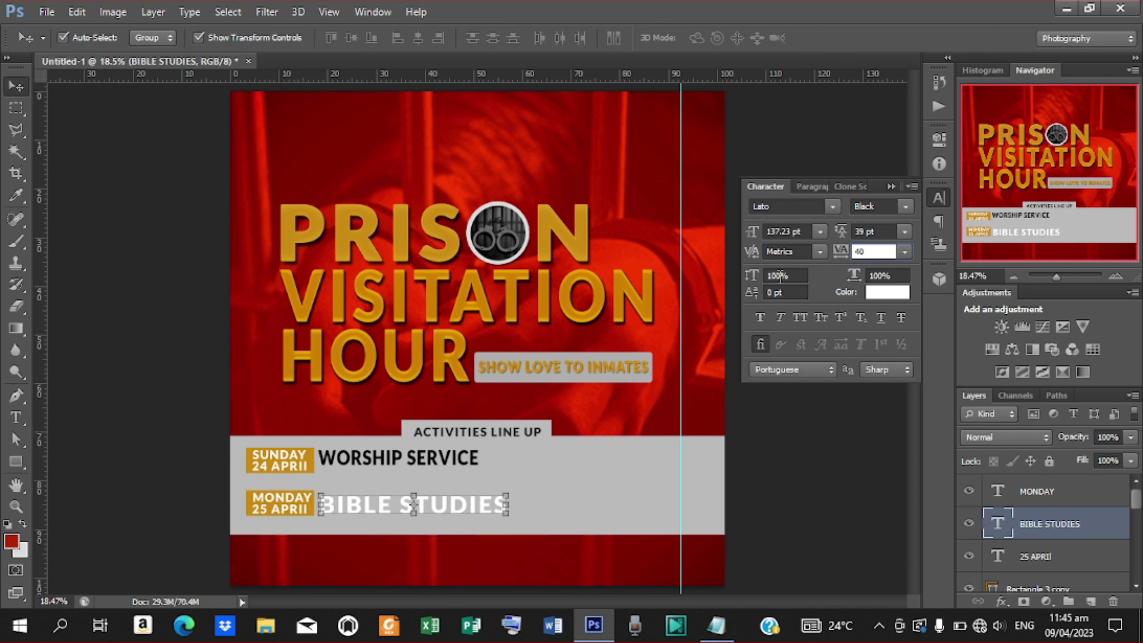
key("Return")
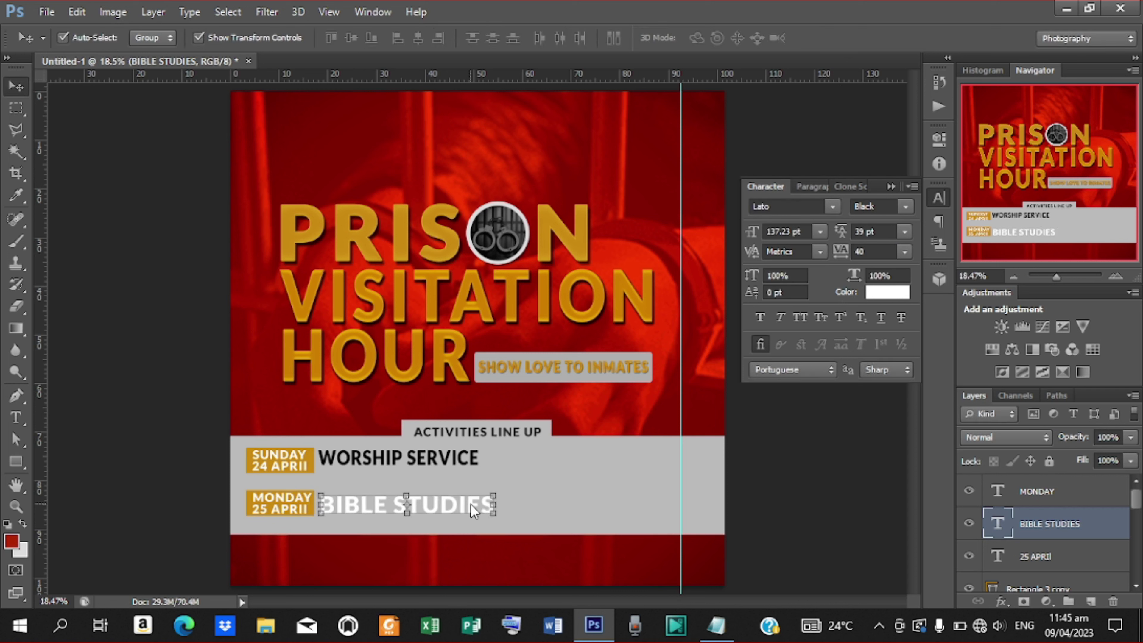
left_click_drag(494, 506, 477, 505)
key("Return")
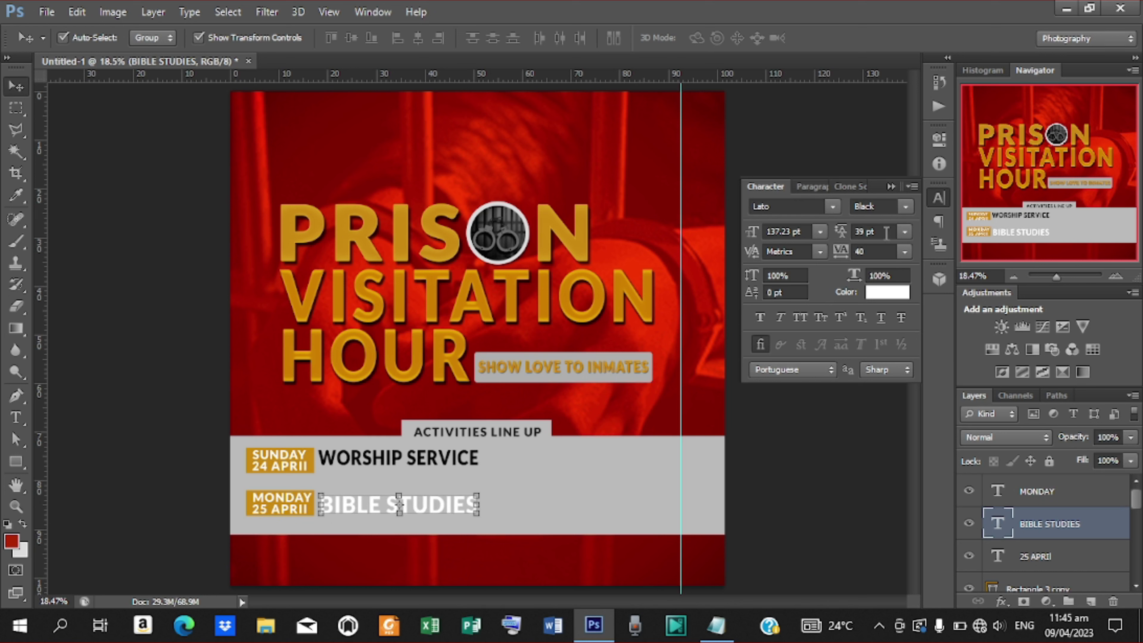
Step: Colour the BIBLE STUDIES text black (000000) and shift WORSHIP SERVICE slightly down to line up with its SUNDAY date block
left_click(888, 292)
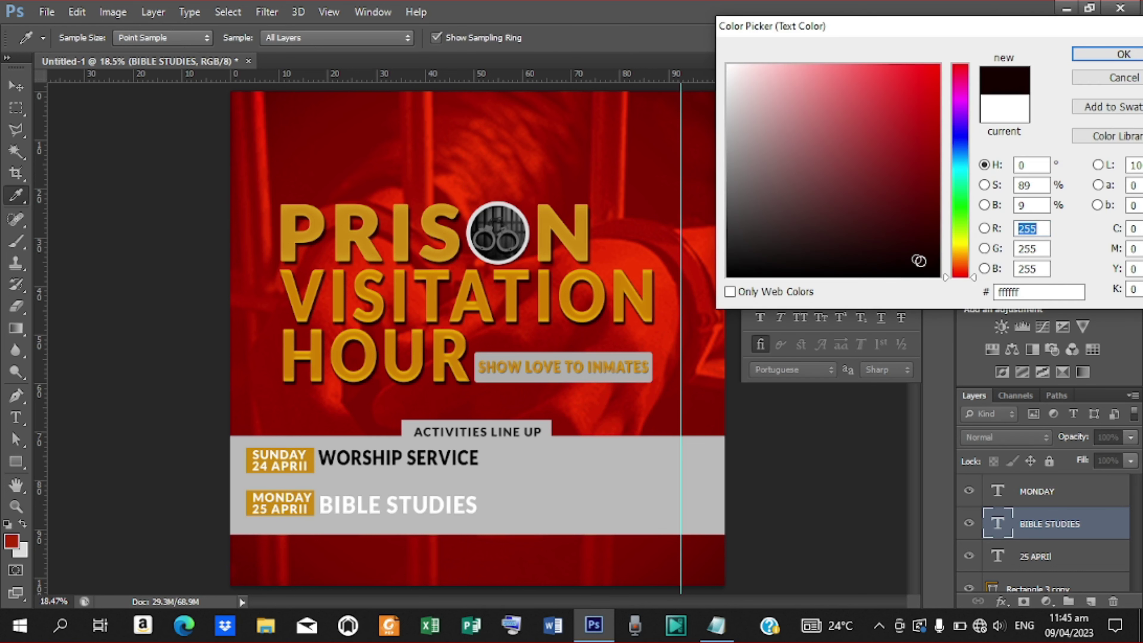
left_click_drag(916, 263, 942, 282)
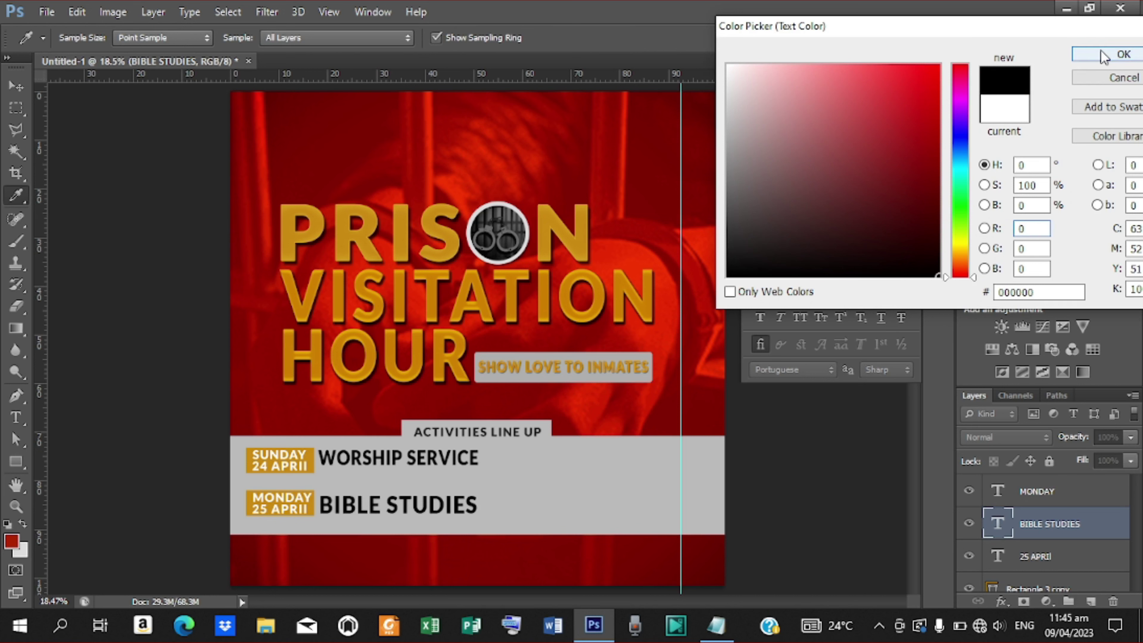
left_click(1117, 54)
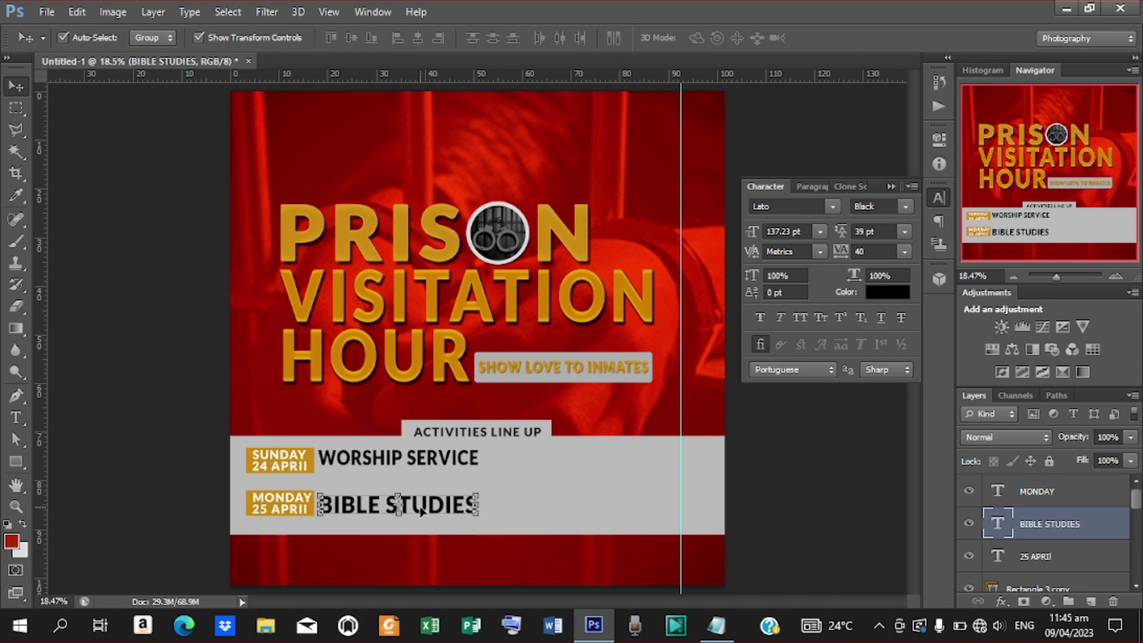
left_click(431, 458)
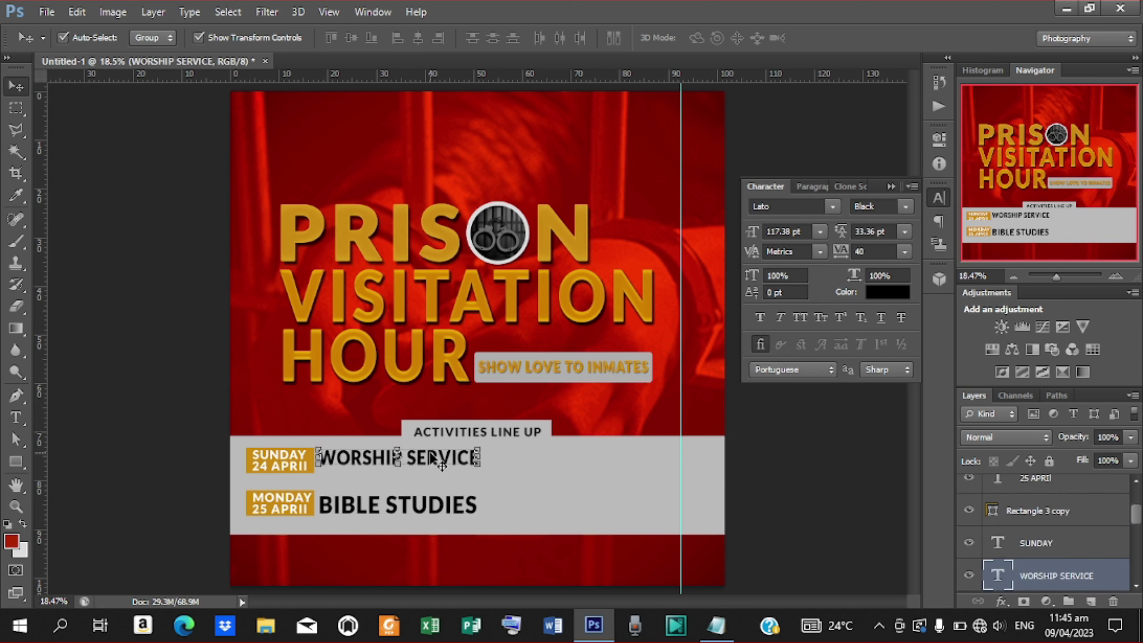
left_click_drag(431, 458, 433, 461)
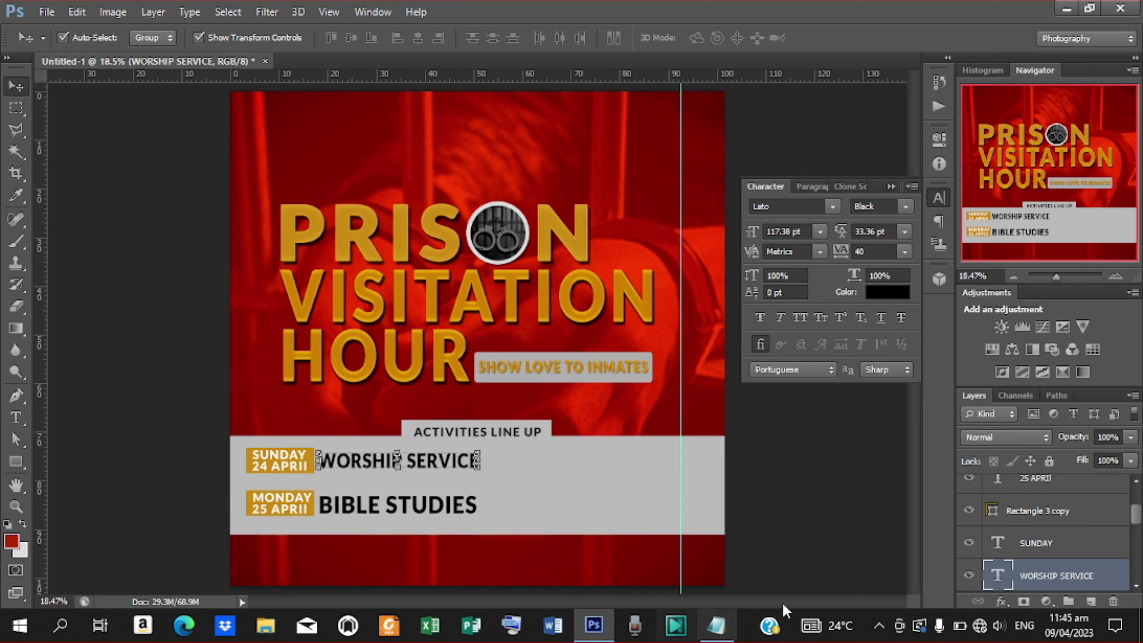
Step: Select TUESDAY 26 APRIL in the Notepad notes and return to the Photoshop flyer
left_click(718, 626)
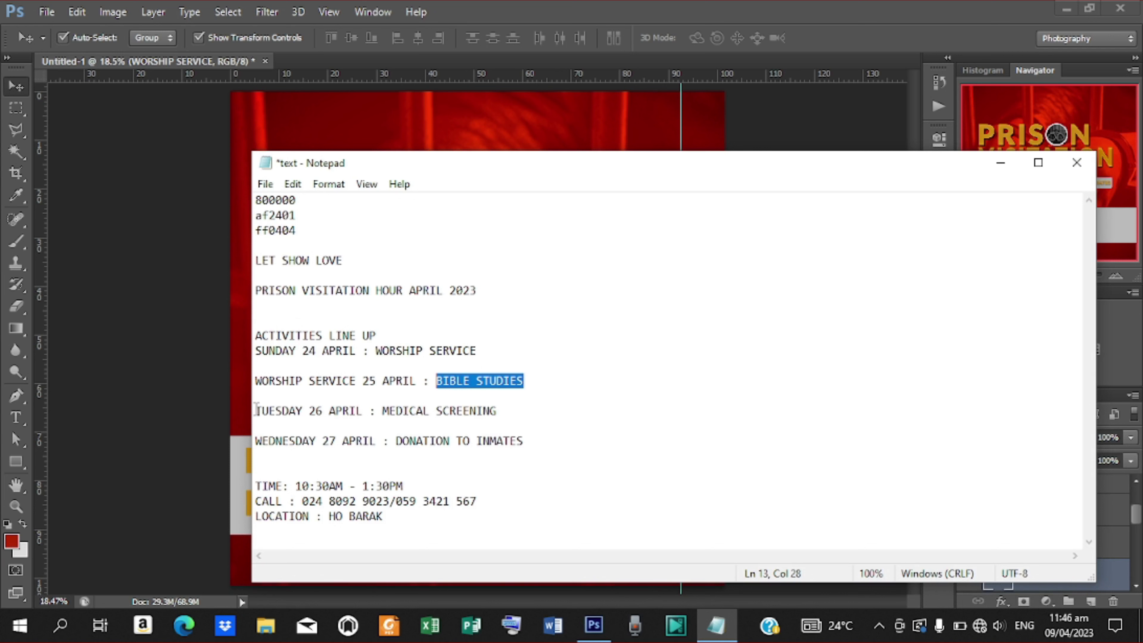
left_click_drag(256, 408, 360, 408)
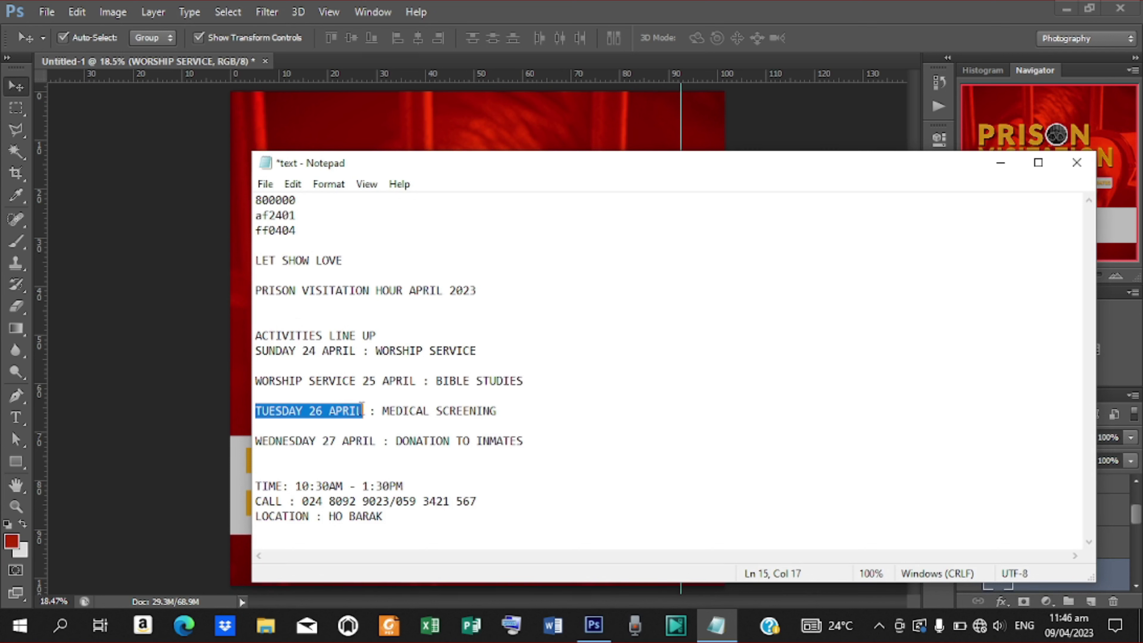
left_click(1001, 162)
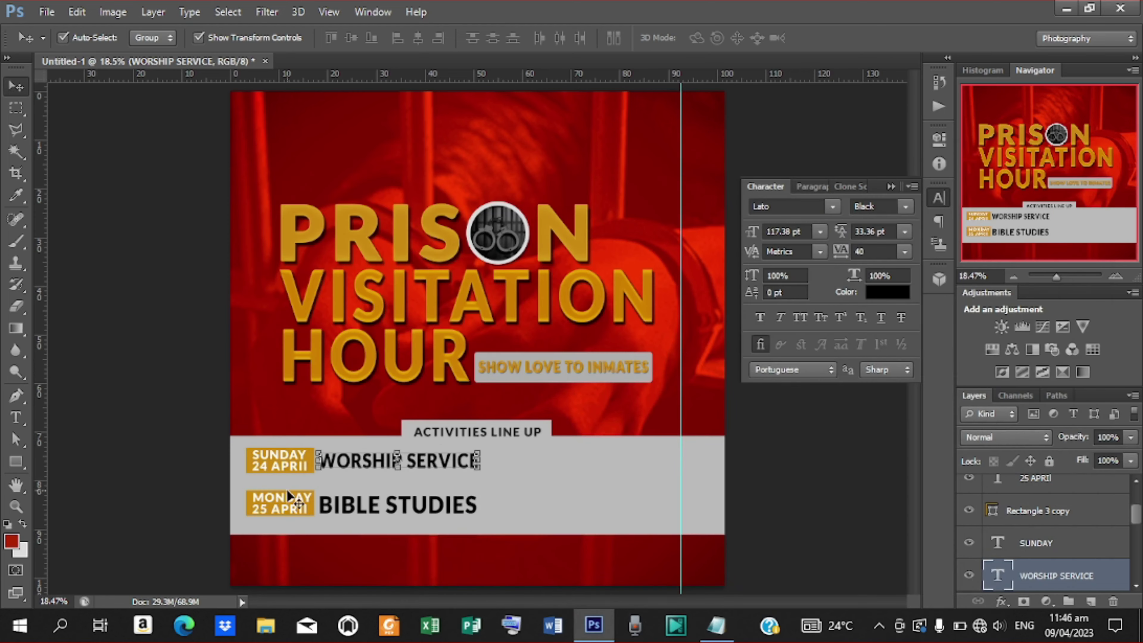
Step: Duplicate the lower date block's 25 APRIL text and gold rectangle and place the copy to the right of WORSHIP SERVICE
left_click(1043, 480)
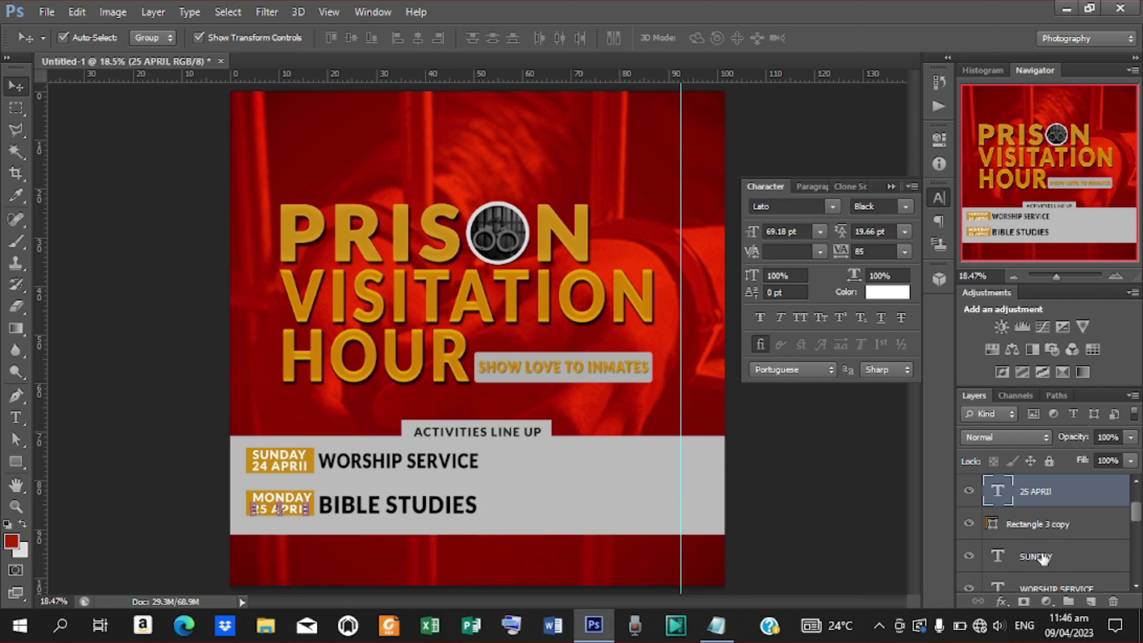
left_click(1043, 557, "shift")
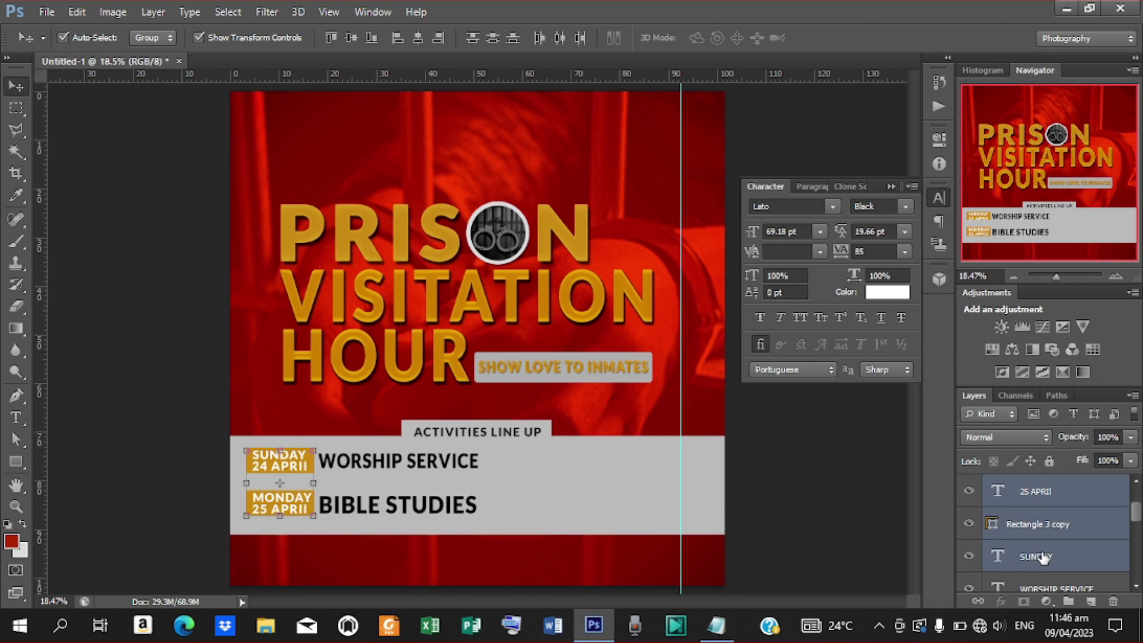
left_click(1044, 558, "ctrl")
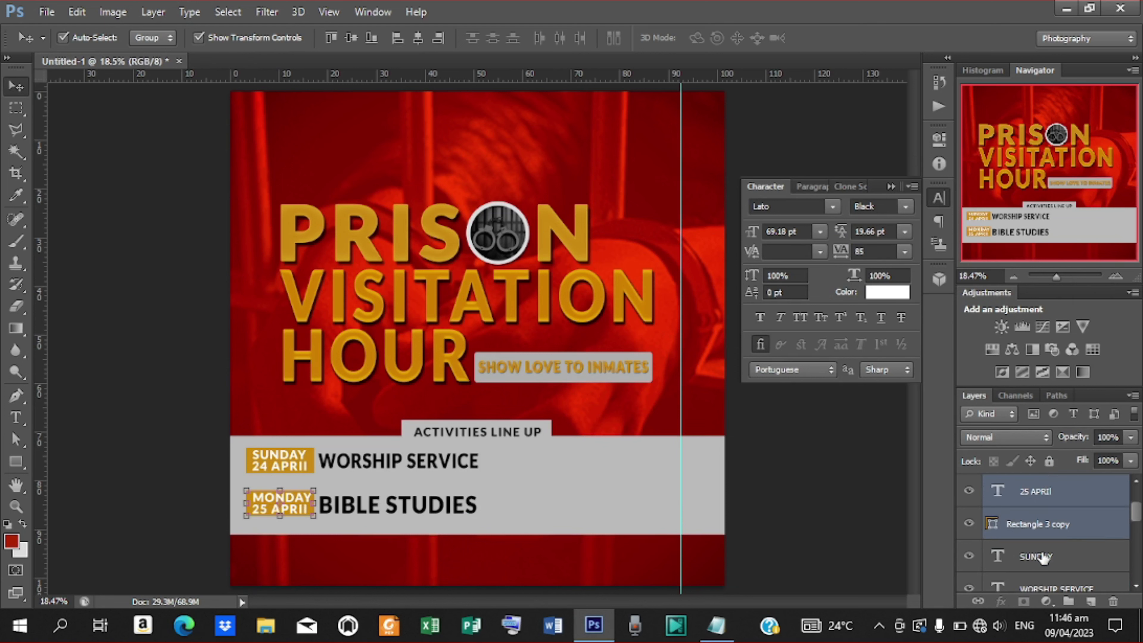
key("ctrl+j")
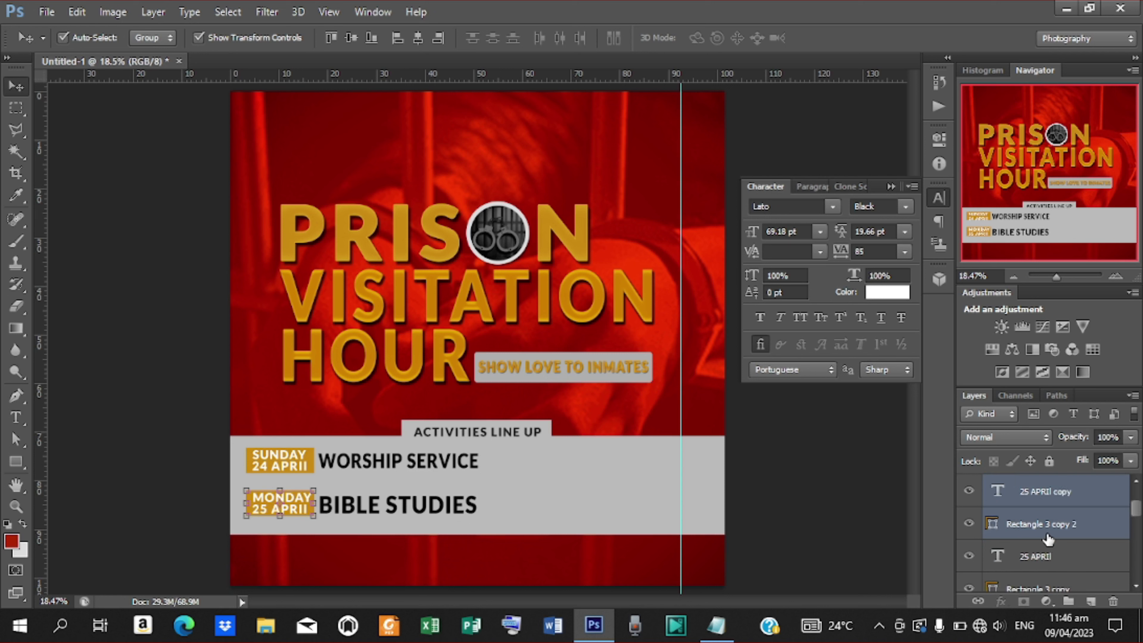
left_click_drag(297, 504, 567, 471)
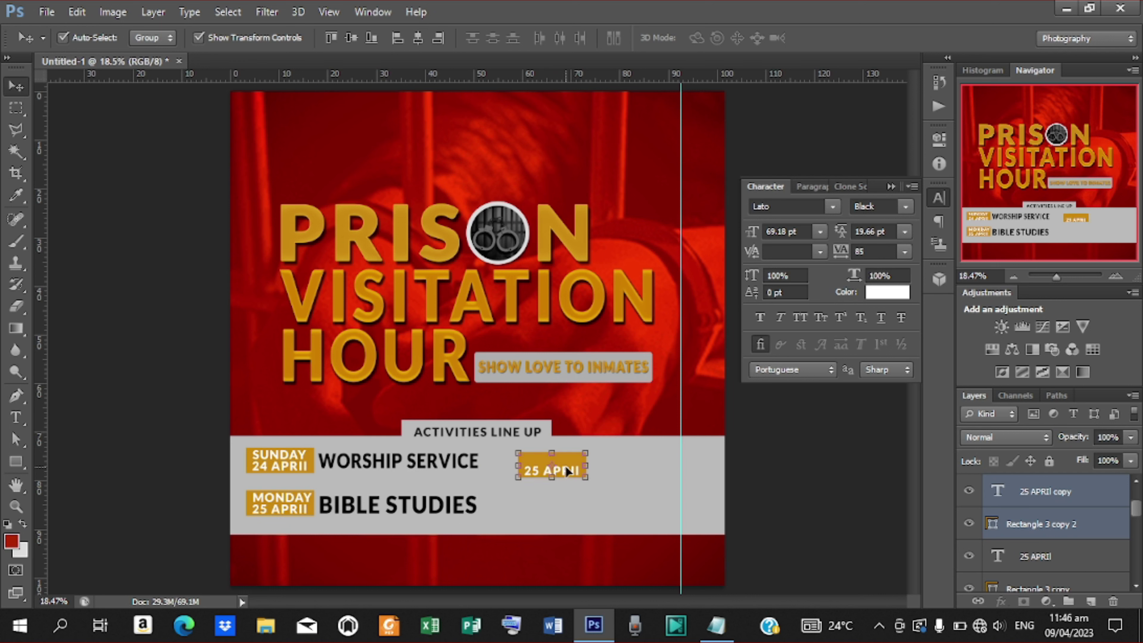
Step: Nudge the duplicated date block up and left until it lines up with the SUNDAY row, close to WORSHIP SERVICE
key("Up")
key("Up")
key("Up")
key("Up")
key("Up")
key("Up")
key("Up")
key("Up")
key("Up")
key("Up")
key("Up")
key("Up")
key("Up")
key("Up")
key("Up")
key("Left")
key("Left")
key("Left")
key("Left")
key("Left")
key("Left")
key("Left")
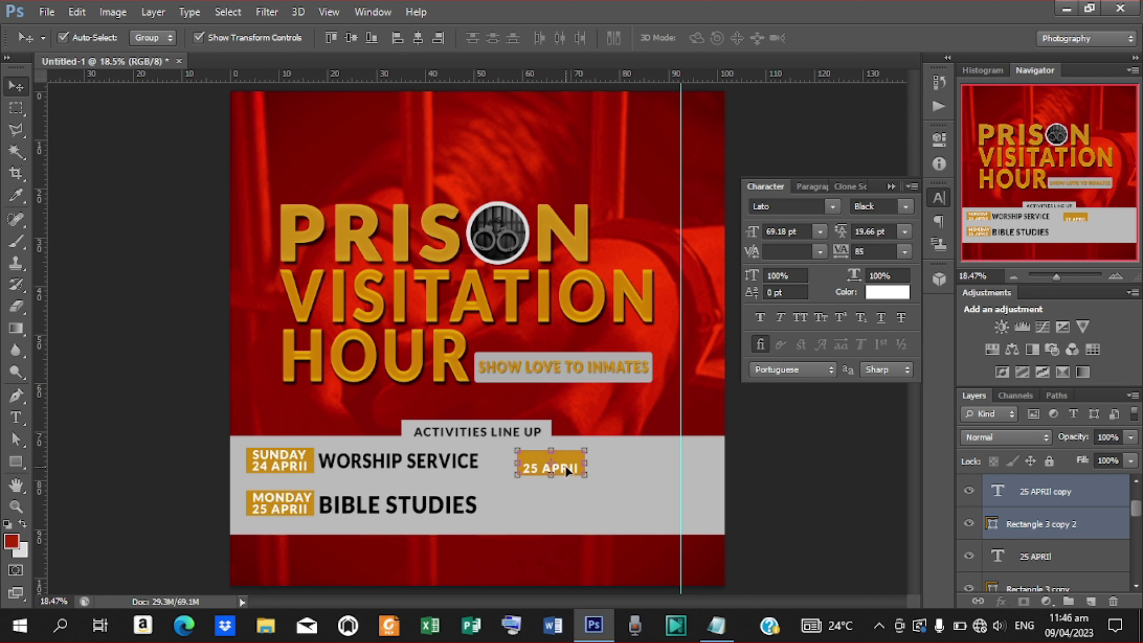
key("Up")
key("Up")
key("Up")
key("shift+Left")
key("shift+Left")
key("shift+Left")
key("shift+Left")
key("shift+Left")
key("shift+Left")
key("shift+Left")
key("shift+Left")
key("shift+Left")
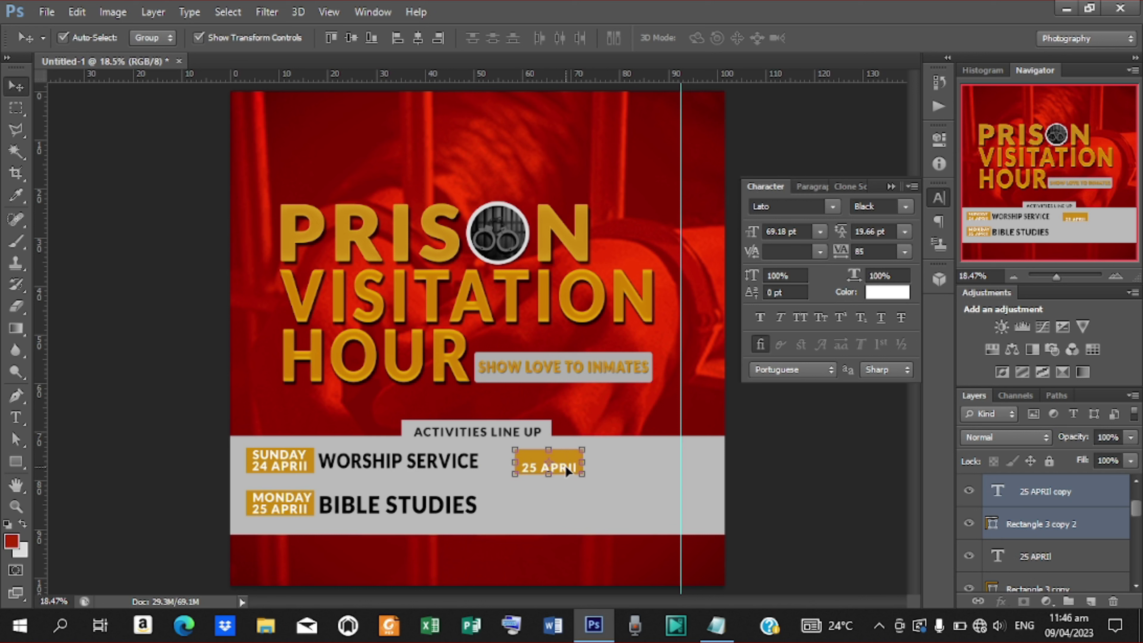
key("shift+Left")
key("shift+Left")
key("shift+Left")
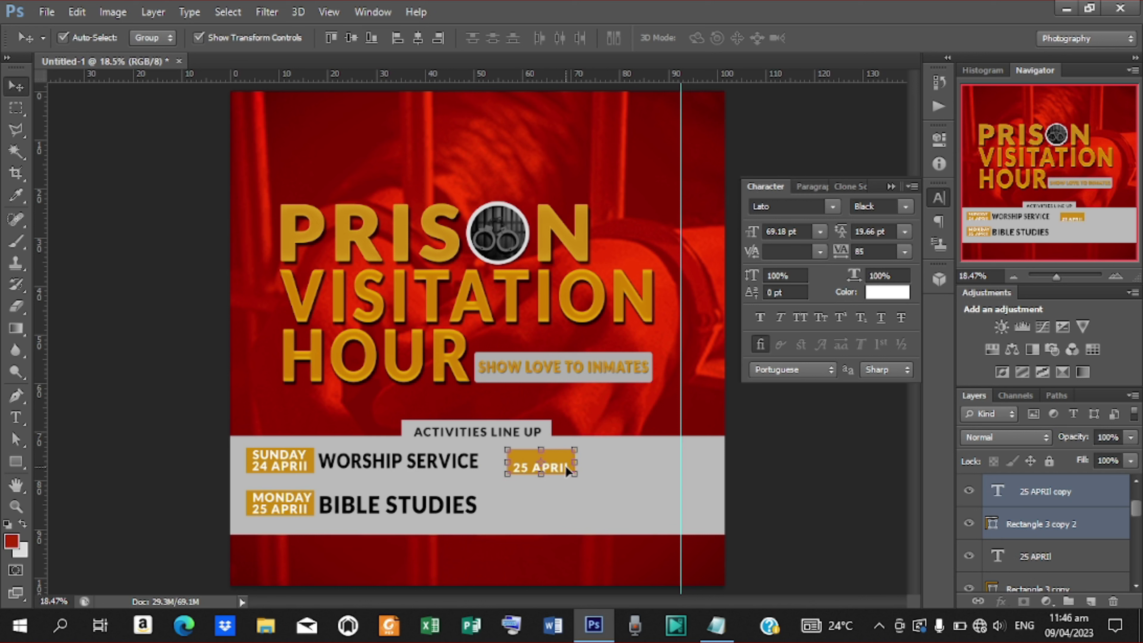
Step: Create a TUESDAY text line and place it above the date inside the duplicated gold block
key("t")
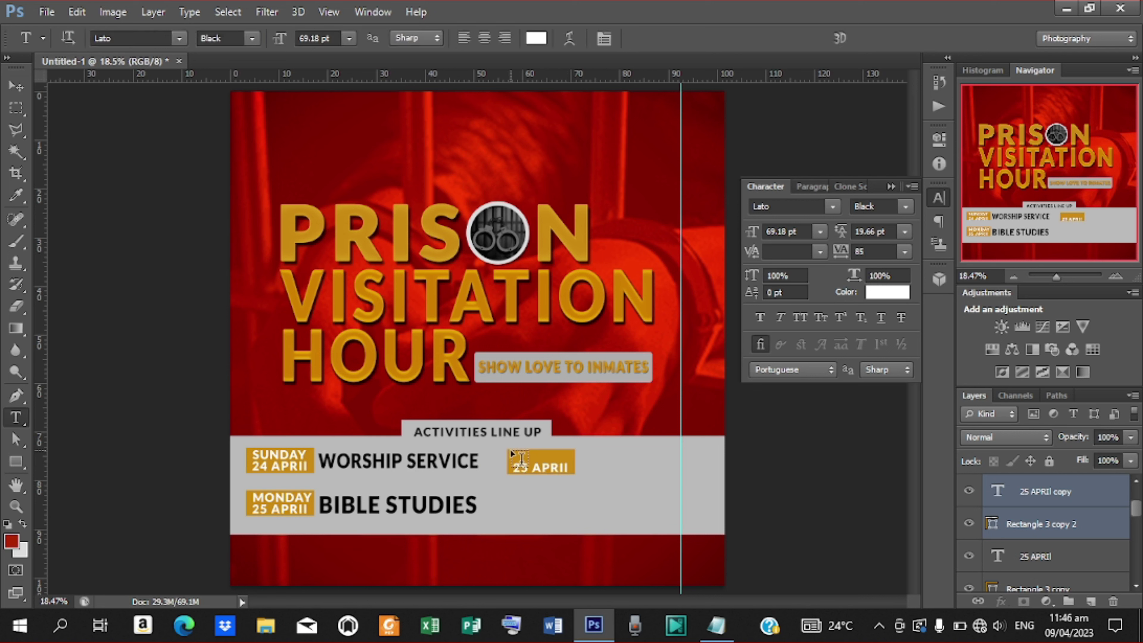
left_click(593, 408)
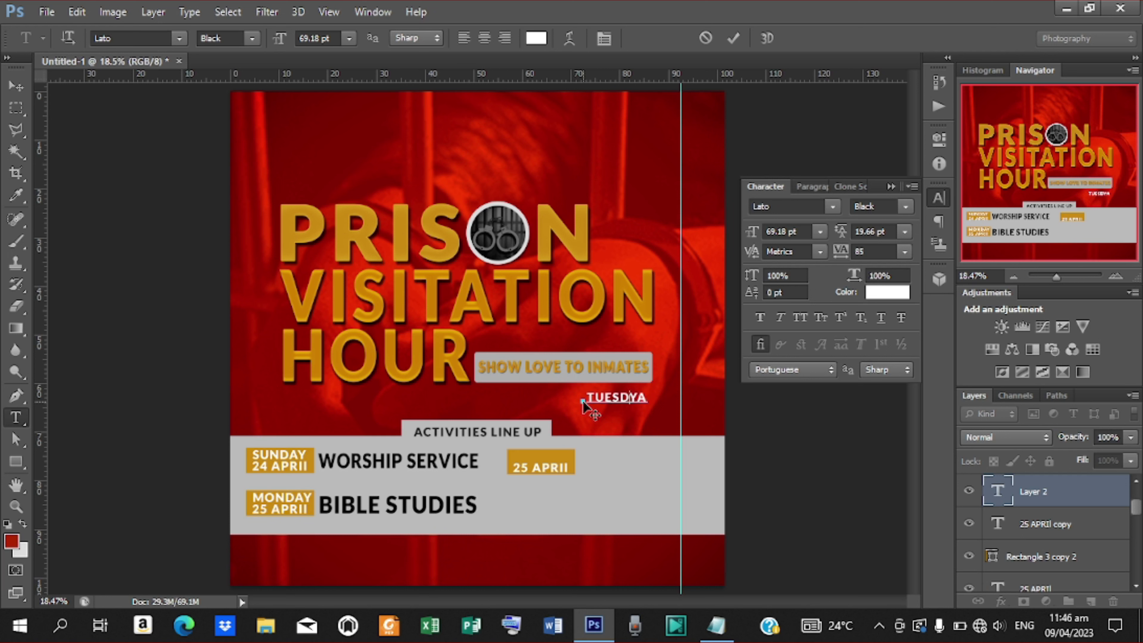
key("Delete")
key("Delete")
left_click(733, 38)
left_click(15, 86)
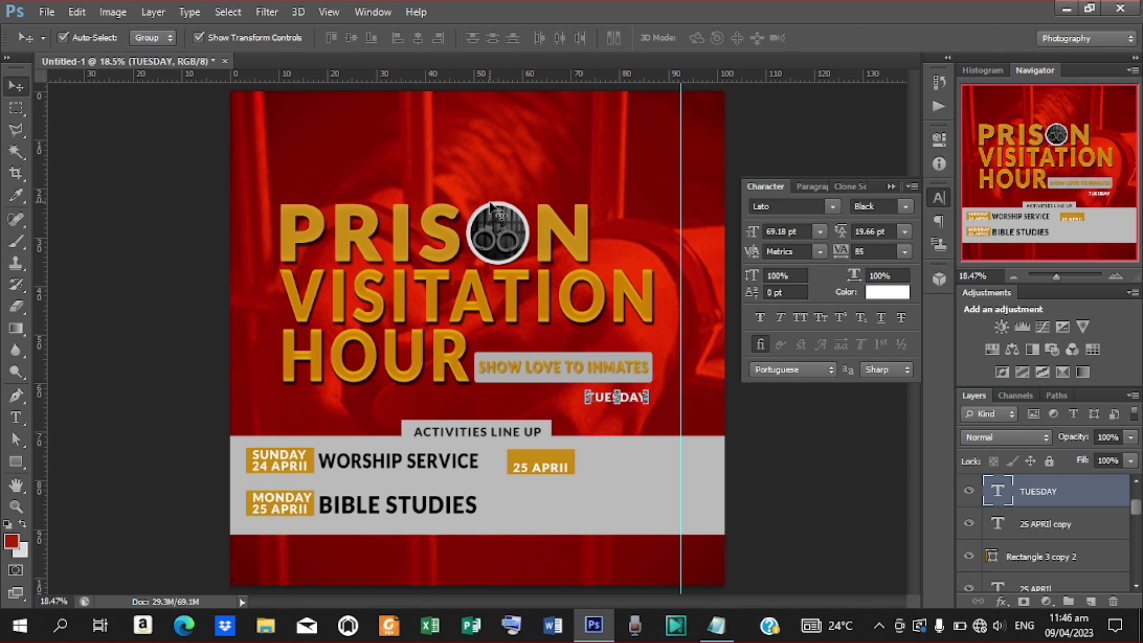
left_click_drag(635, 403, 560, 465)
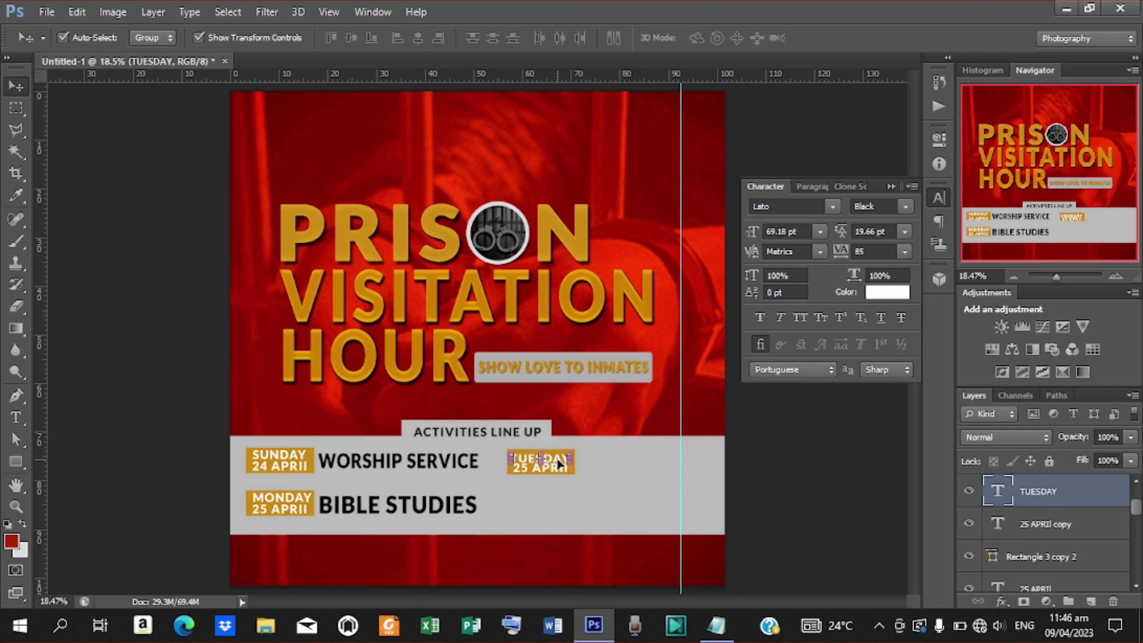
Step: Change the date under TUESDAY to 26 APRIL
key("t")
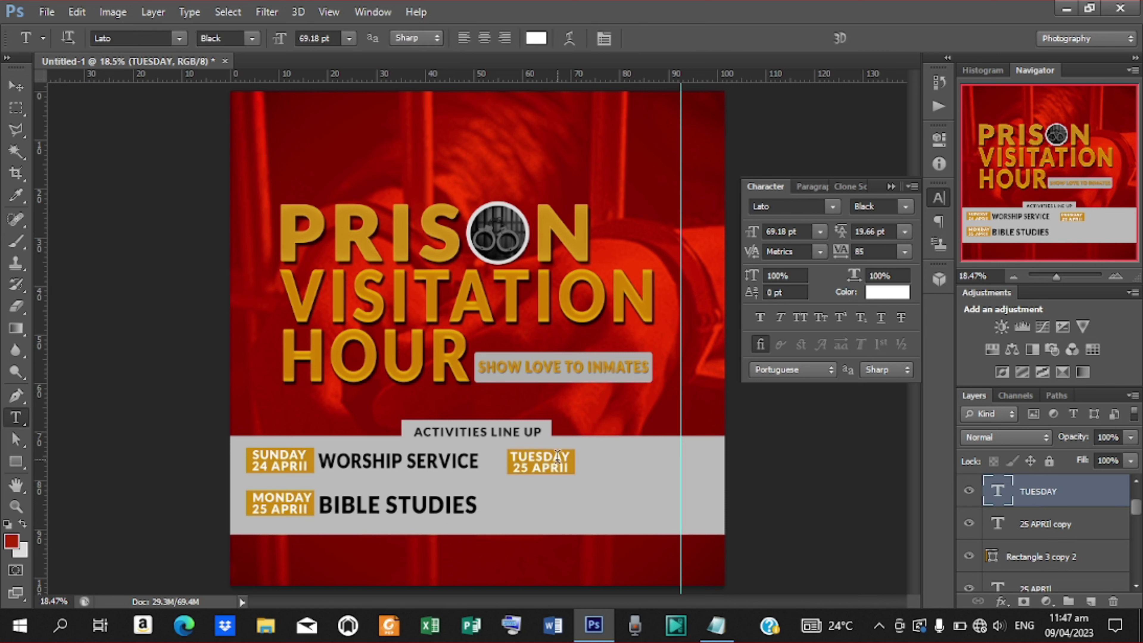
left_click(528, 470)
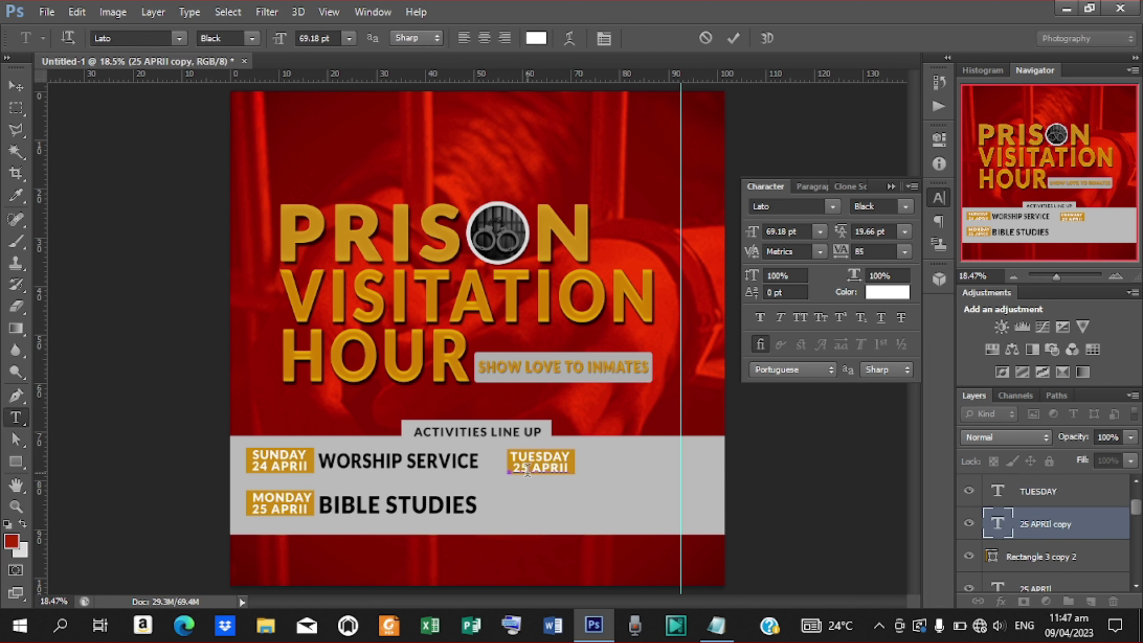
left_click(734, 38)
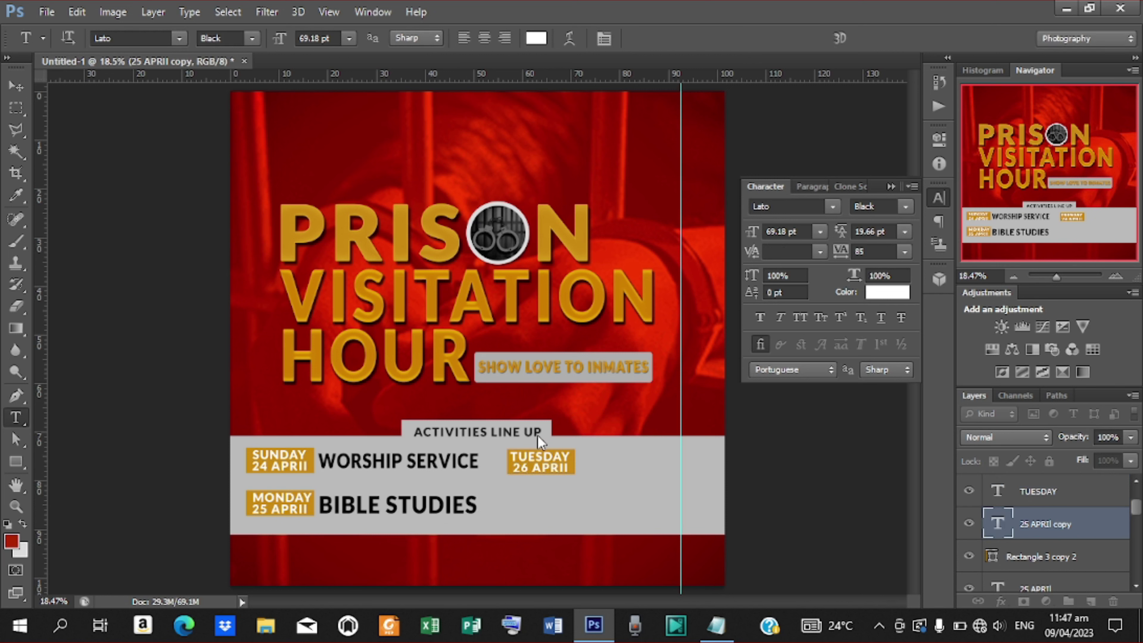
Step: Duplicate the WORSHIP SERVICE text and place the copy beside the TUESDAY 26 APRIL block
left_click(16, 85)
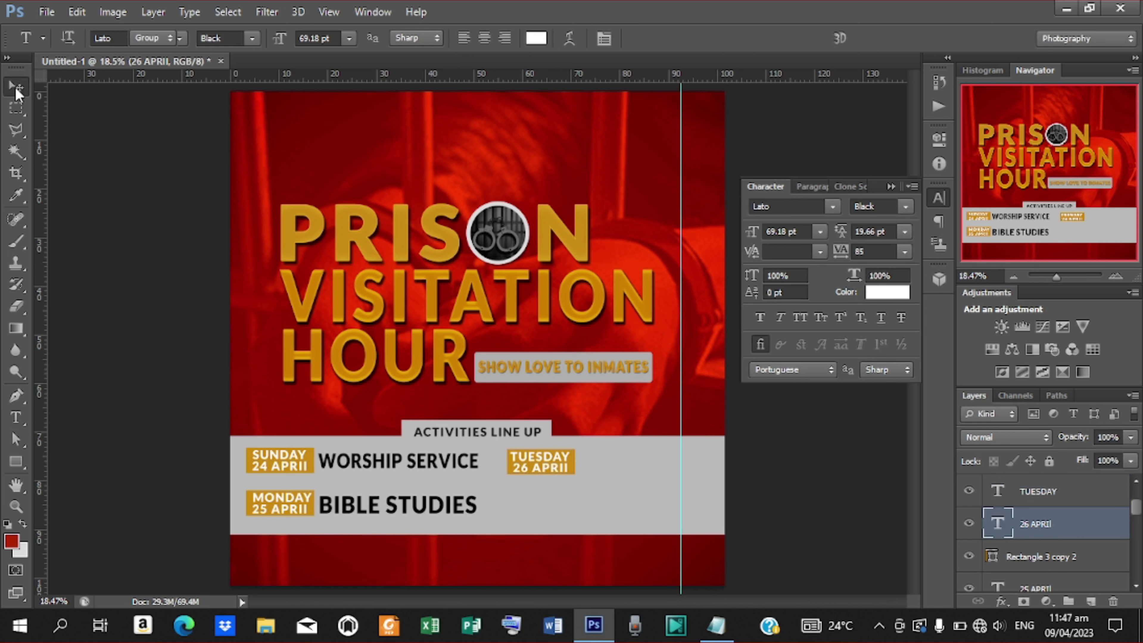
left_click(430, 467)
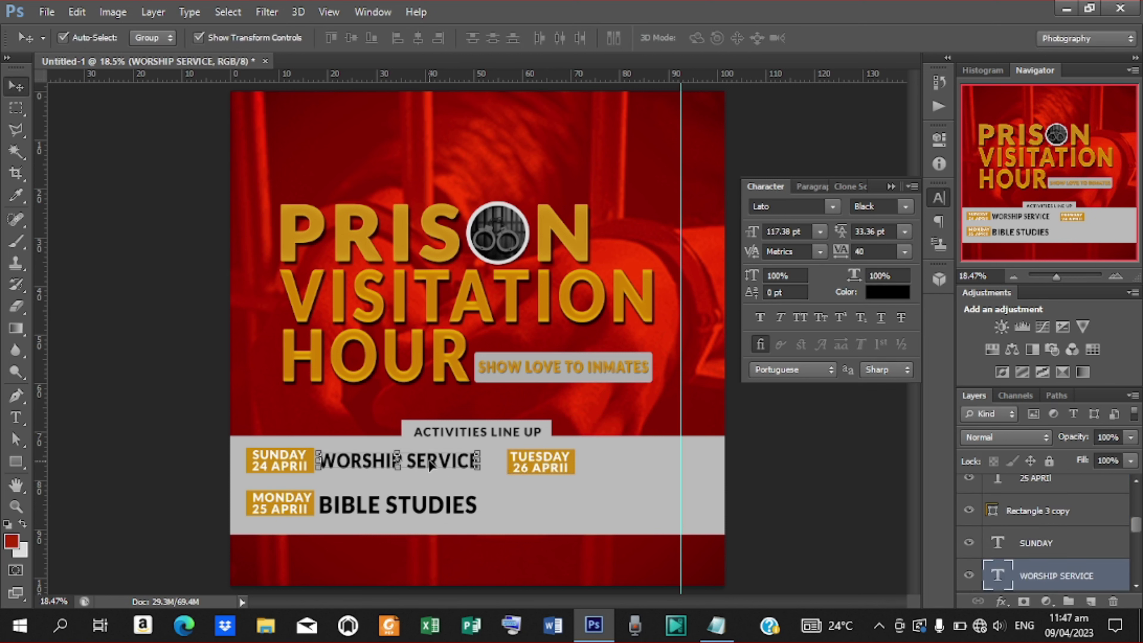
left_click_drag(430, 468, 694, 462)
Step: Replace the duplicated WORSHIP SERVICE text with MEDICAL SCREENING, taken from the Notepad notes
key("t")
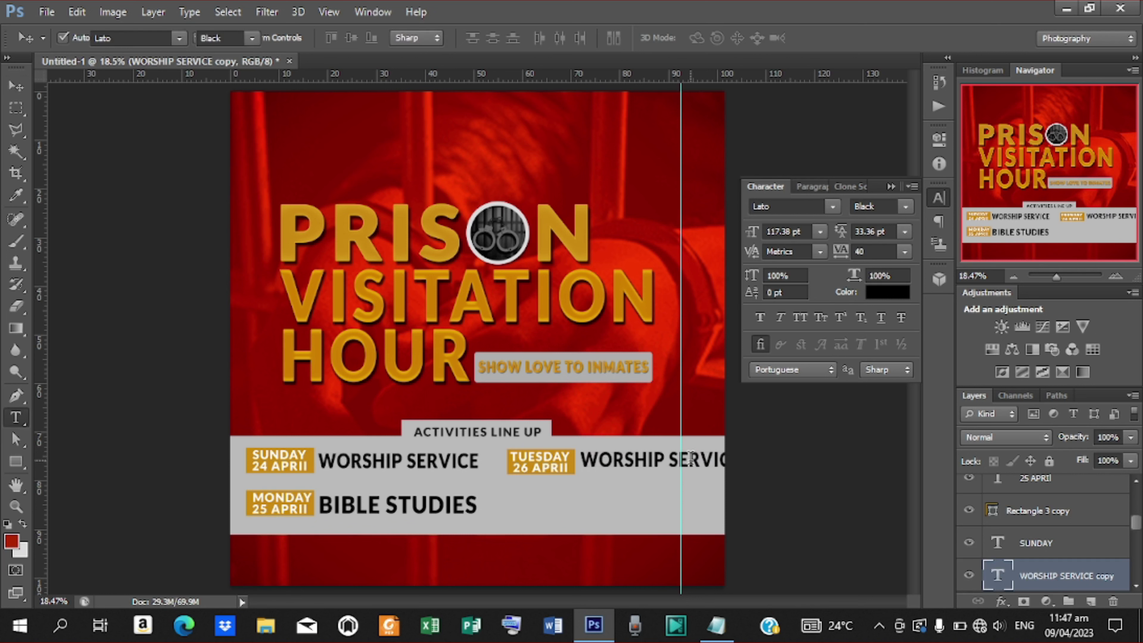
left_click_drag(583, 459, 885, 489)
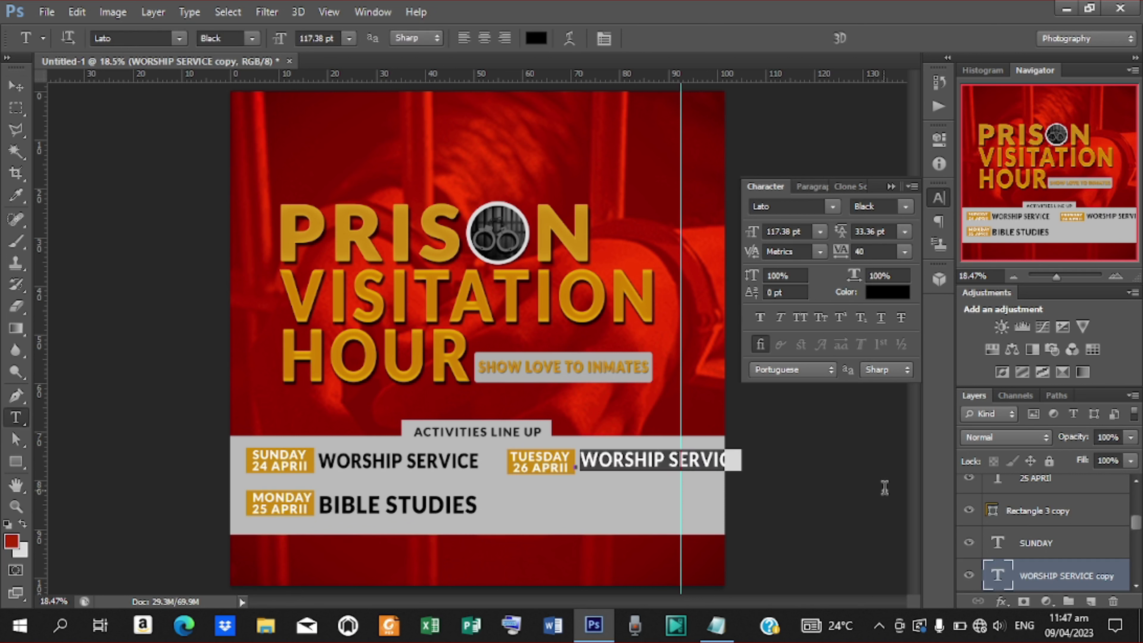
type("TUESDAY 26 APR")
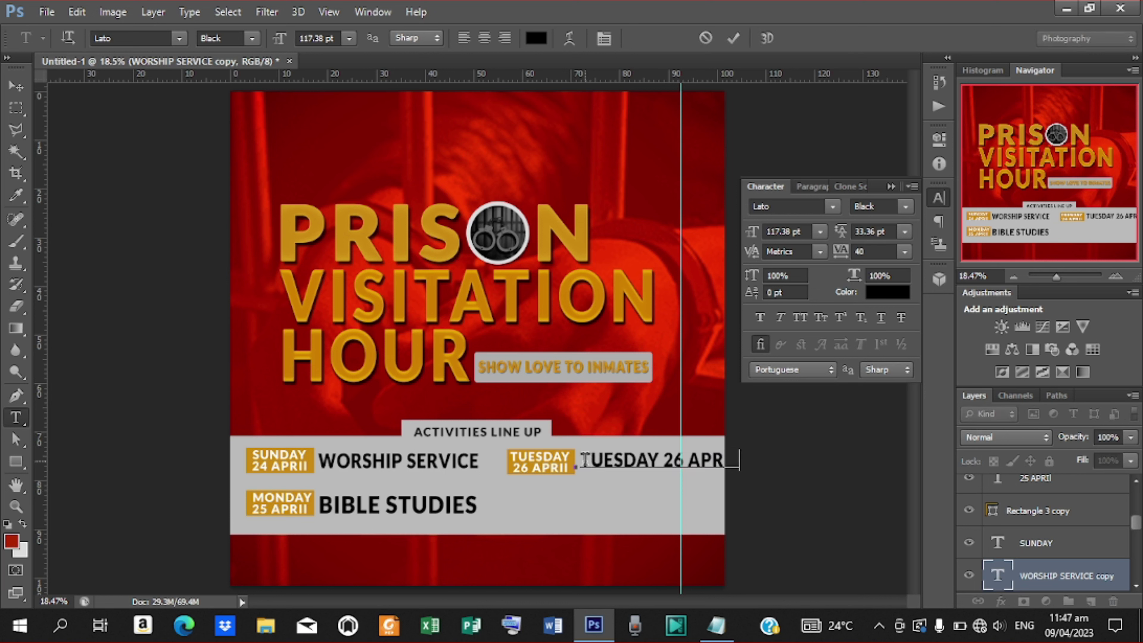
left_click_drag(584, 460, 739, 460)
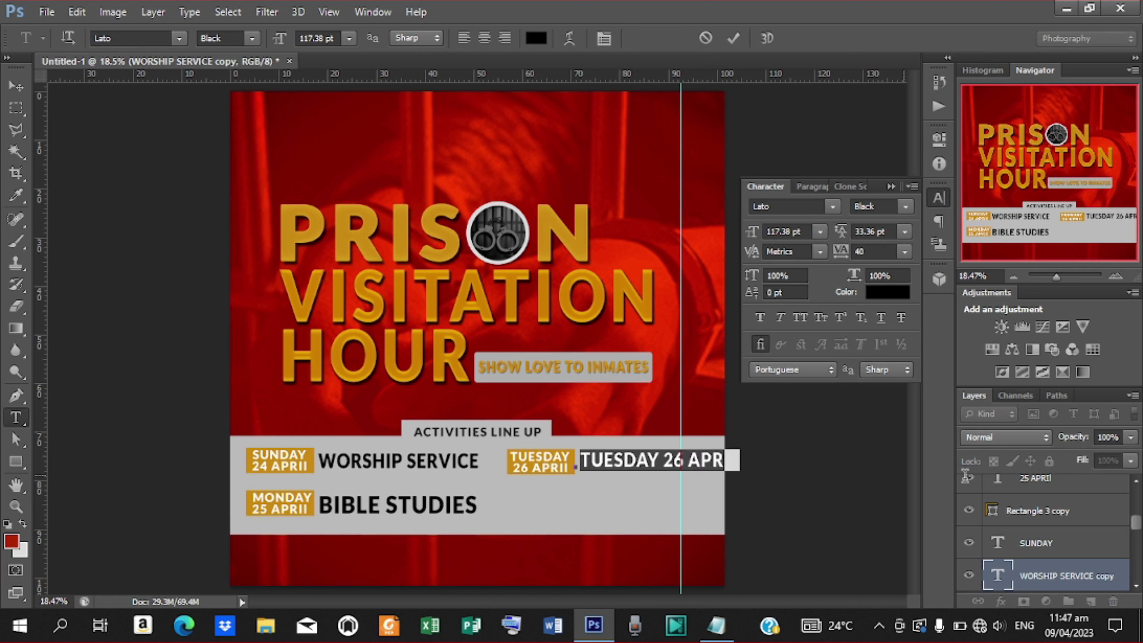
left_click(703, 631)
left_click_drag(384, 411, 485, 424)
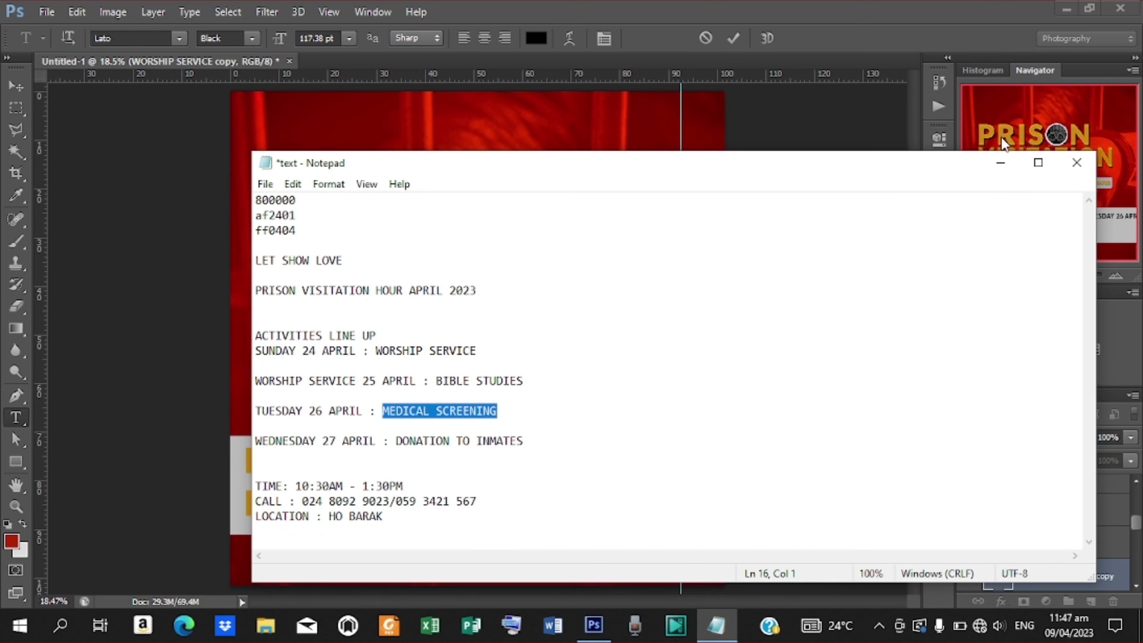
left_click(1001, 162)
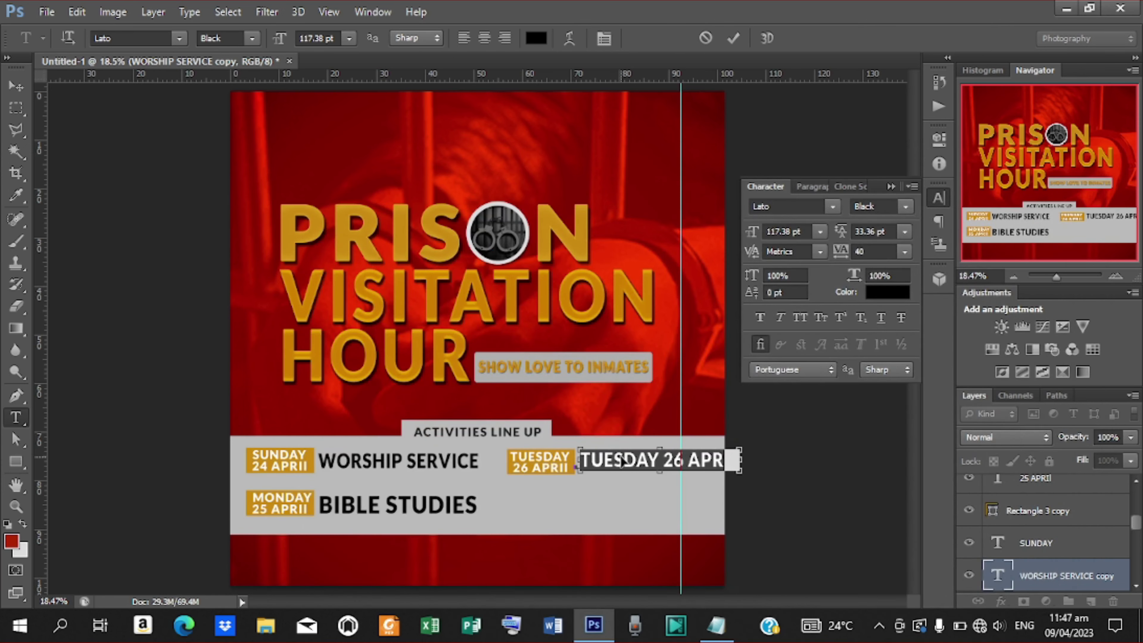
type("MEDICAL SCREENING")
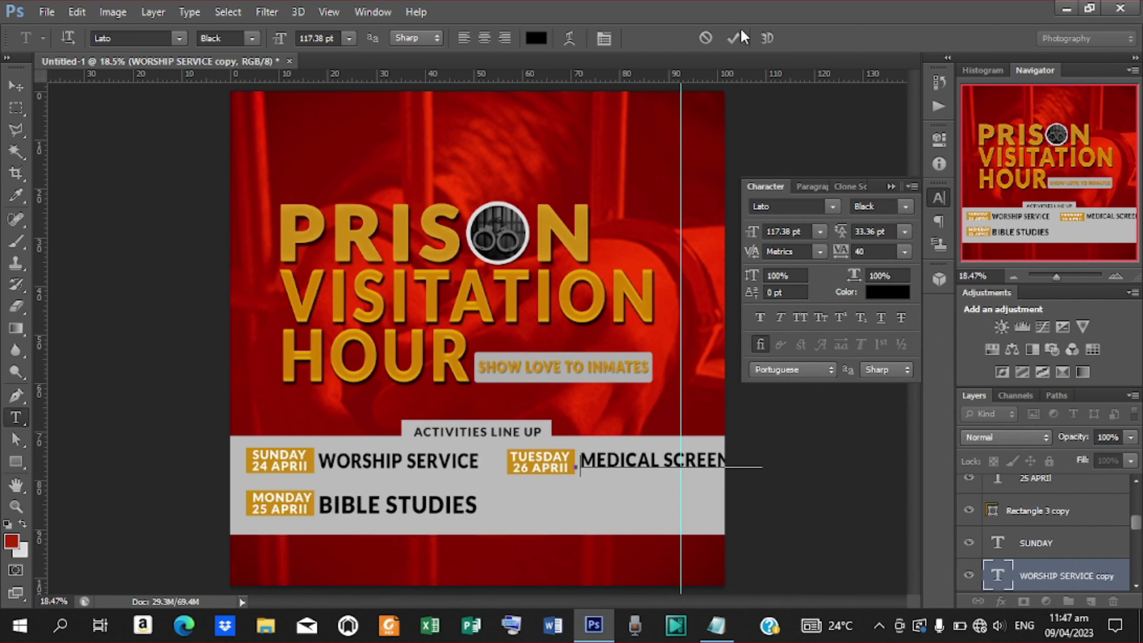
left_click(734, 38)
Step: Nudge MEDICAL SCREENING slightly left, closer to the TUESDAY date block
left_click(16, 85)
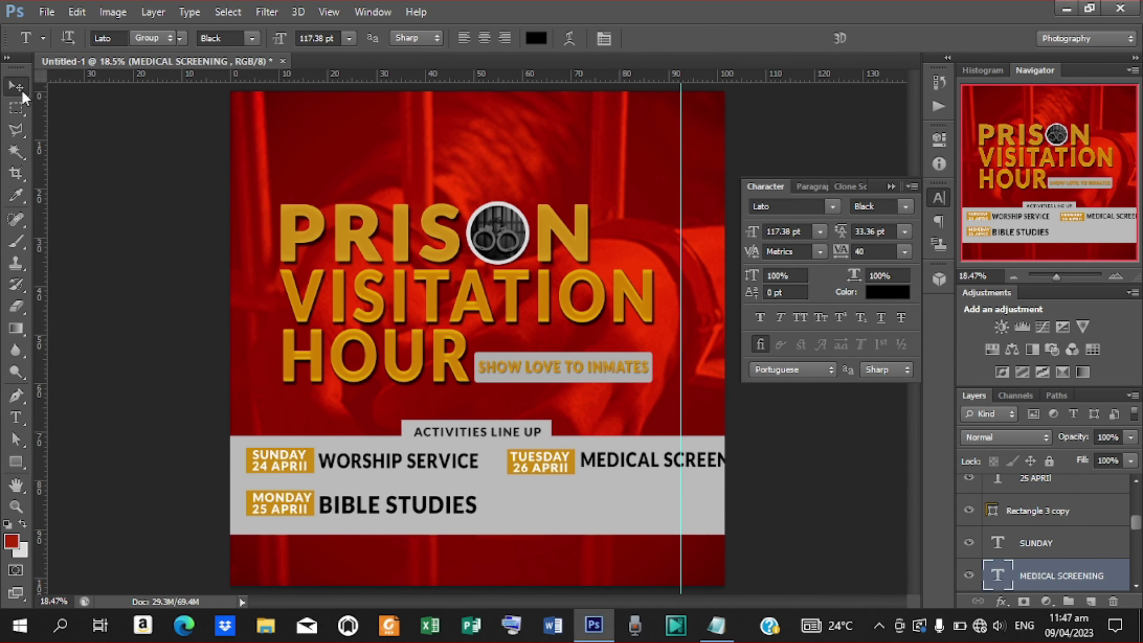
key("Left")
key("Left")
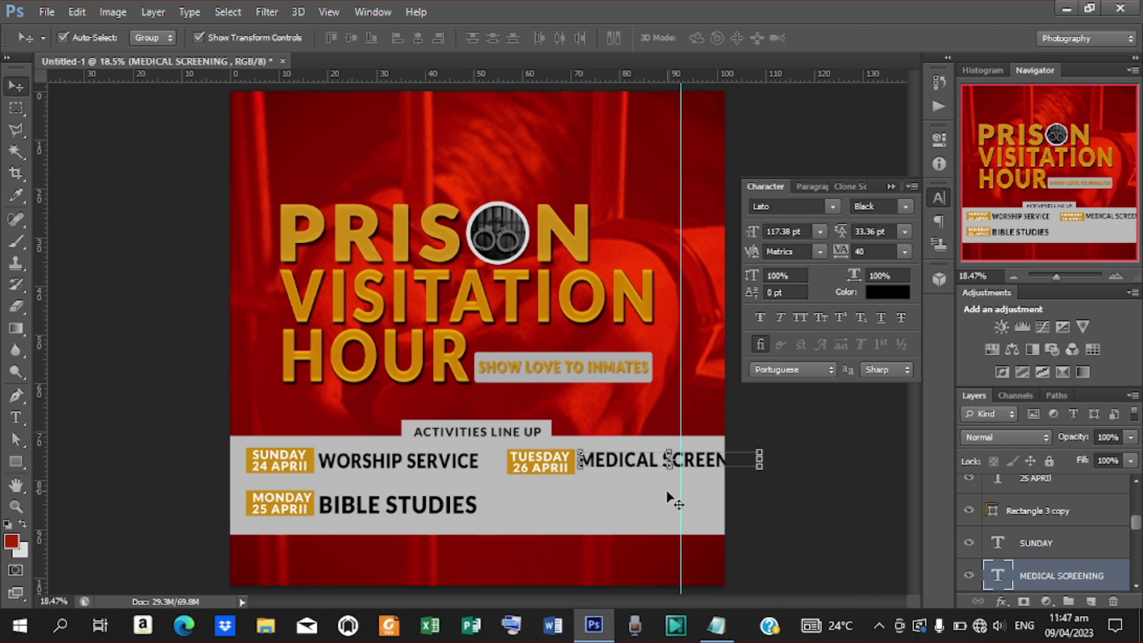
Step: Duplicate the TUESDAY and 26 APRIL texts with their gold rectangle and place the copy below, in the BIBLE STUDIES row
left_click(552, 460)
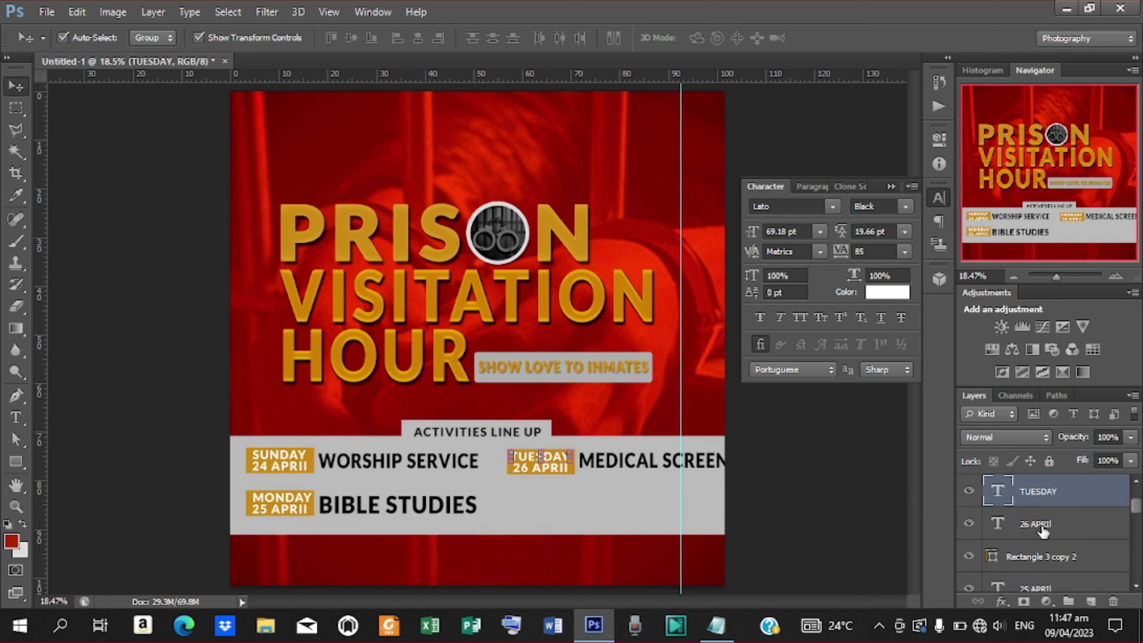
left_click(1044, 559, "shift")
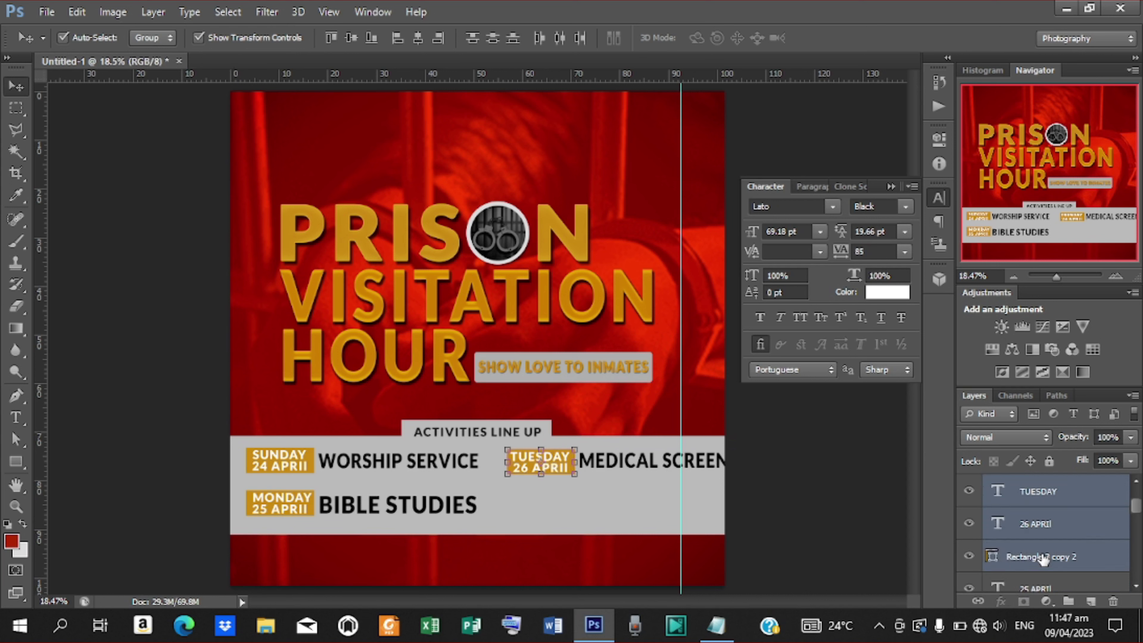
key("ctrl+j")
left_click_drag(559, 469, 606, 487)
Step: Change the day in the duplicated lower date block to WEDNESDAY
key("t")
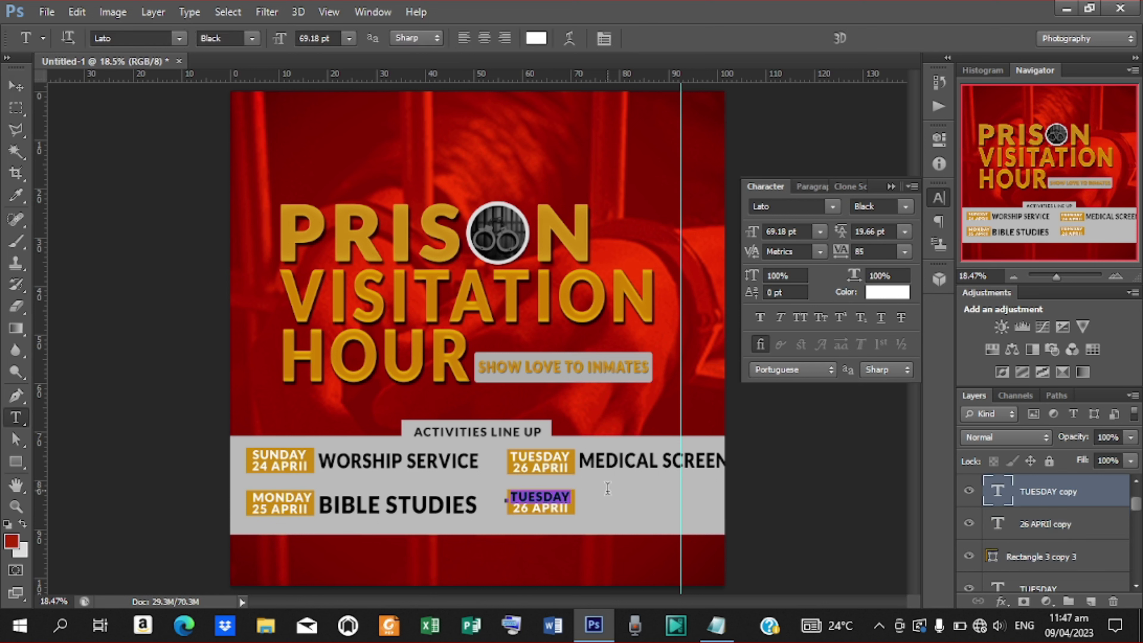
type("WED")
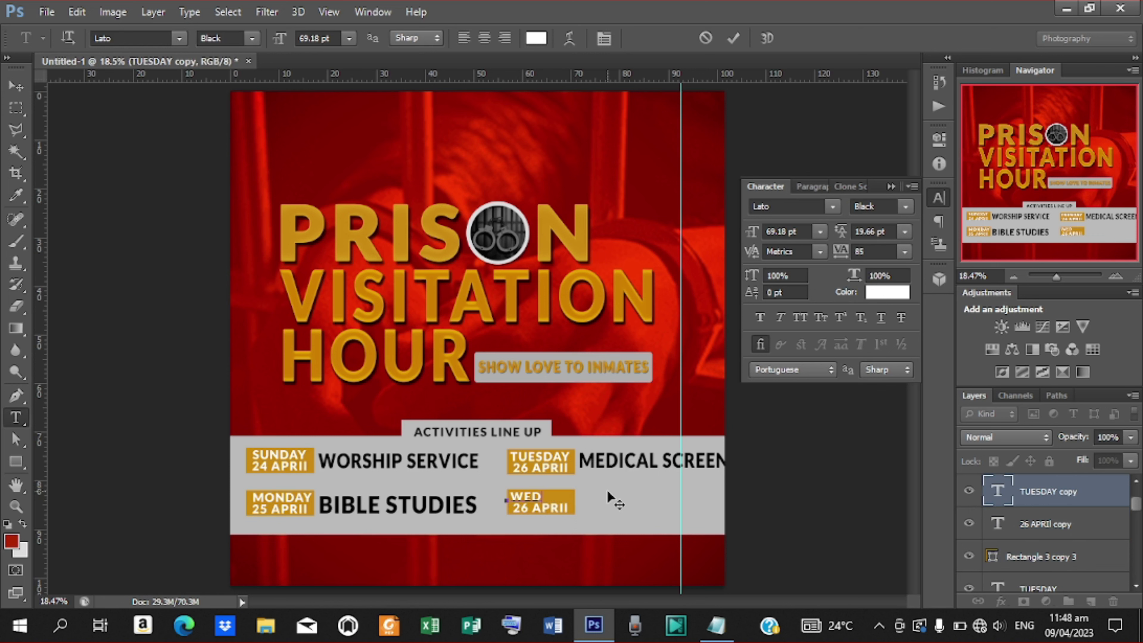
type("NESDAY")
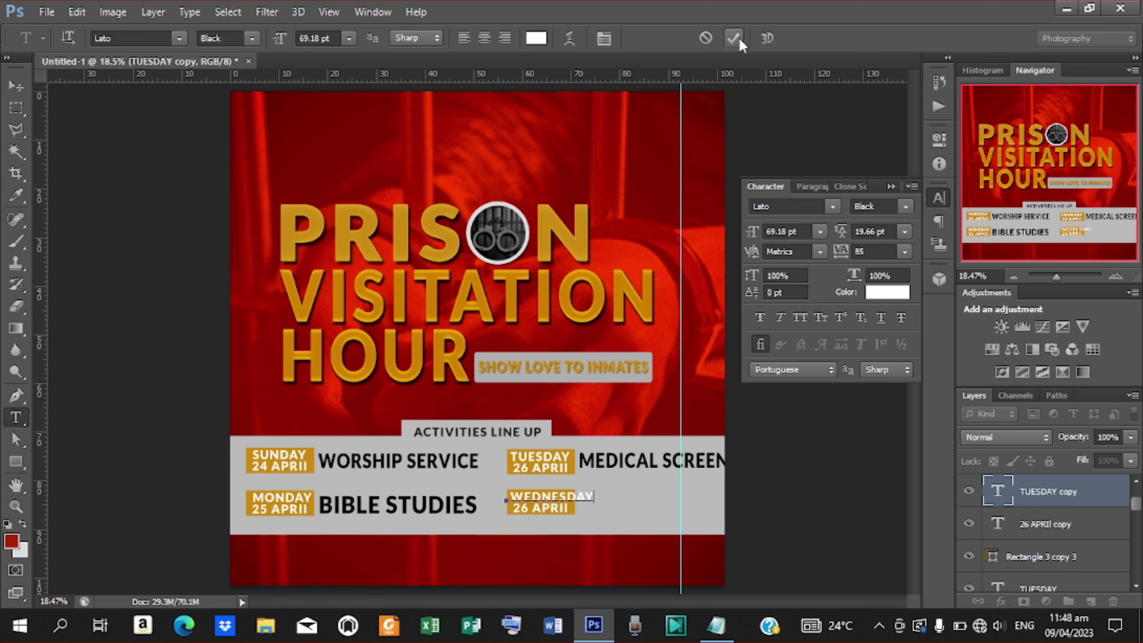
left_click(734, 39)
Step: Narrow the WEDNESDAY text to 70.86% width and 99.81% height so it fits inside the gold rectangle
left_click(16, 85)
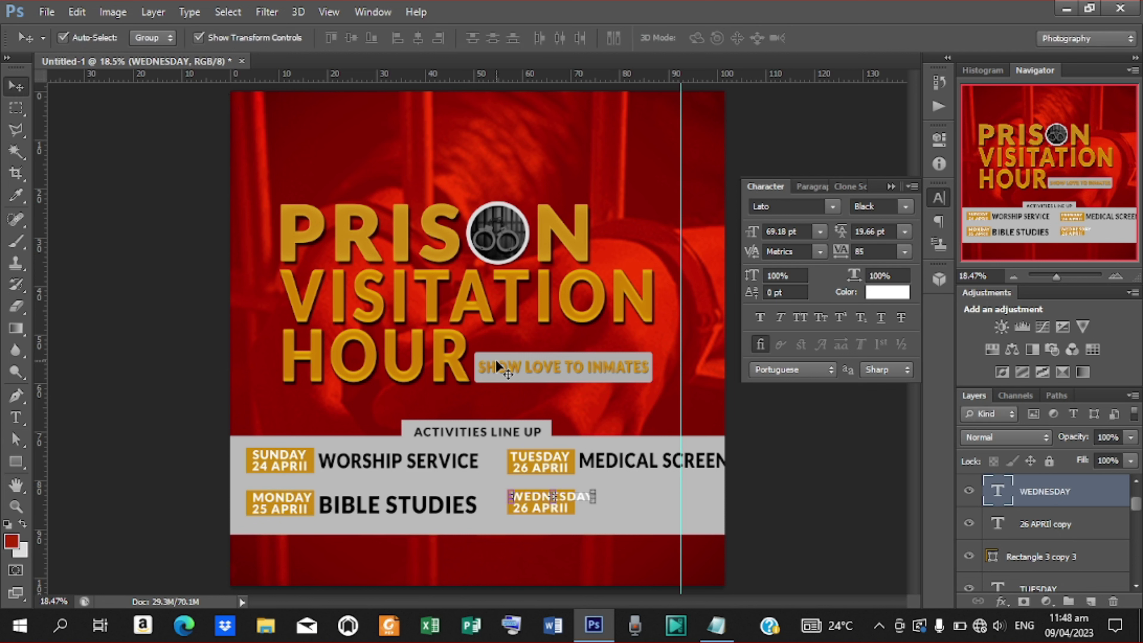
left_click_drag(595, 497, 573, 498)
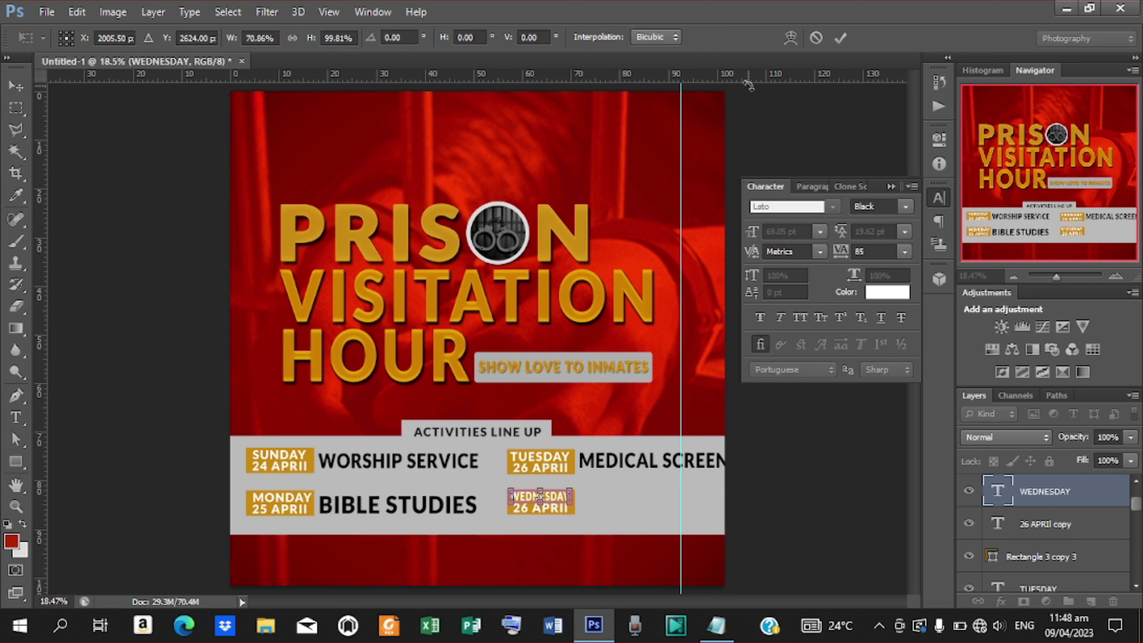
left_click(834, 42)
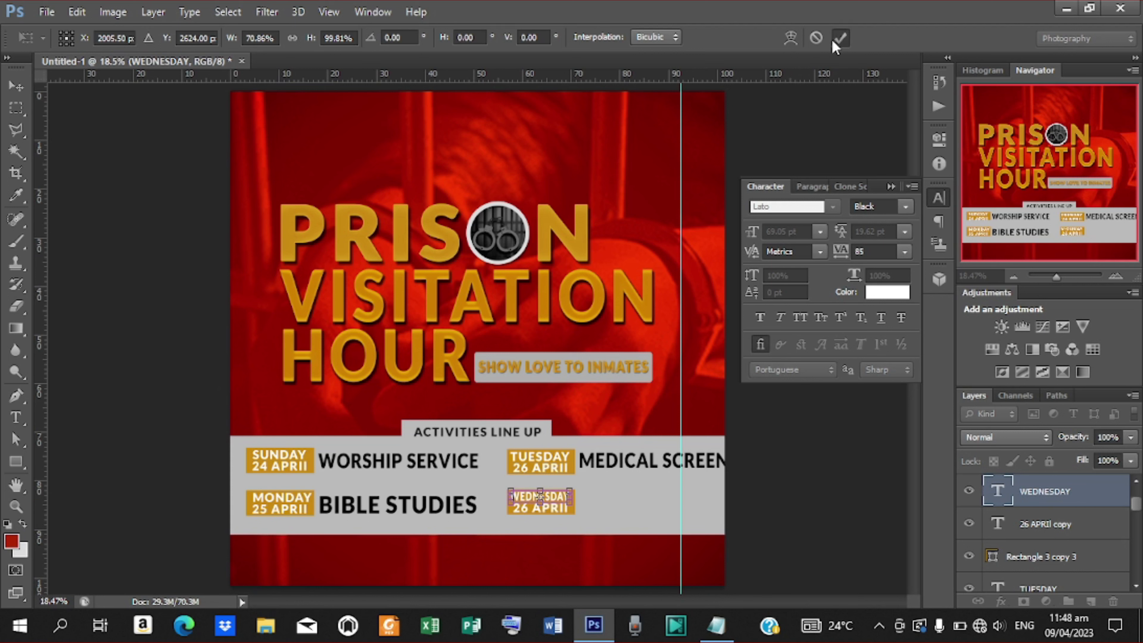
Step: Duplicate the MEDICAL SCREENING text and place the copy beside the WEDNESDAY date block
left_click(644, 459)
key("ctrl+j")
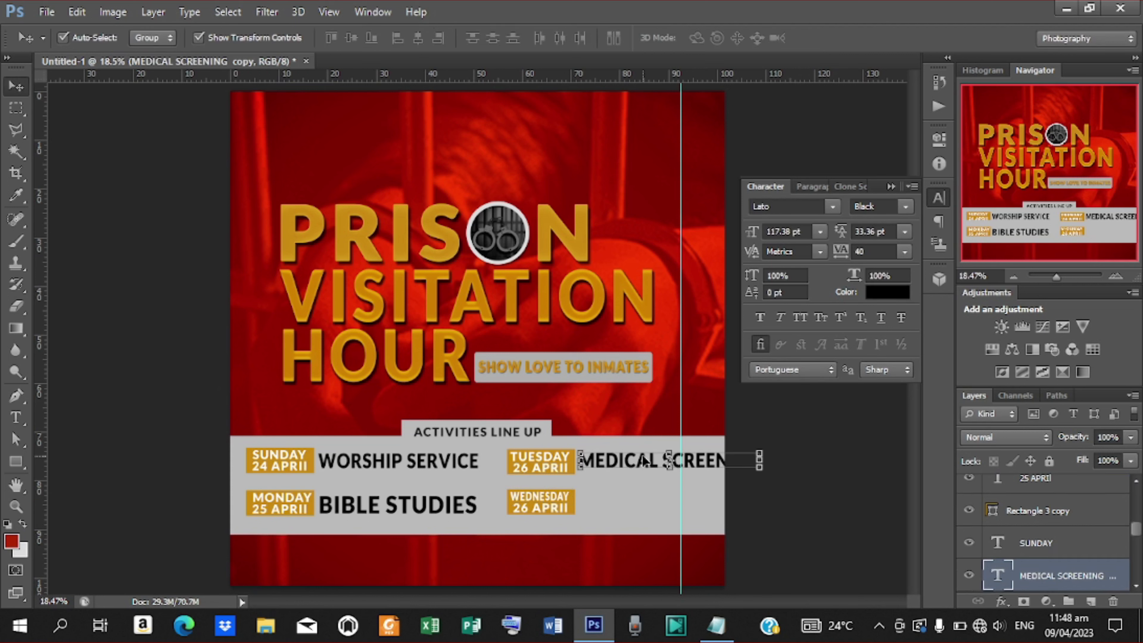
left_click_drag(644, 514, 642, 503)
key("t")
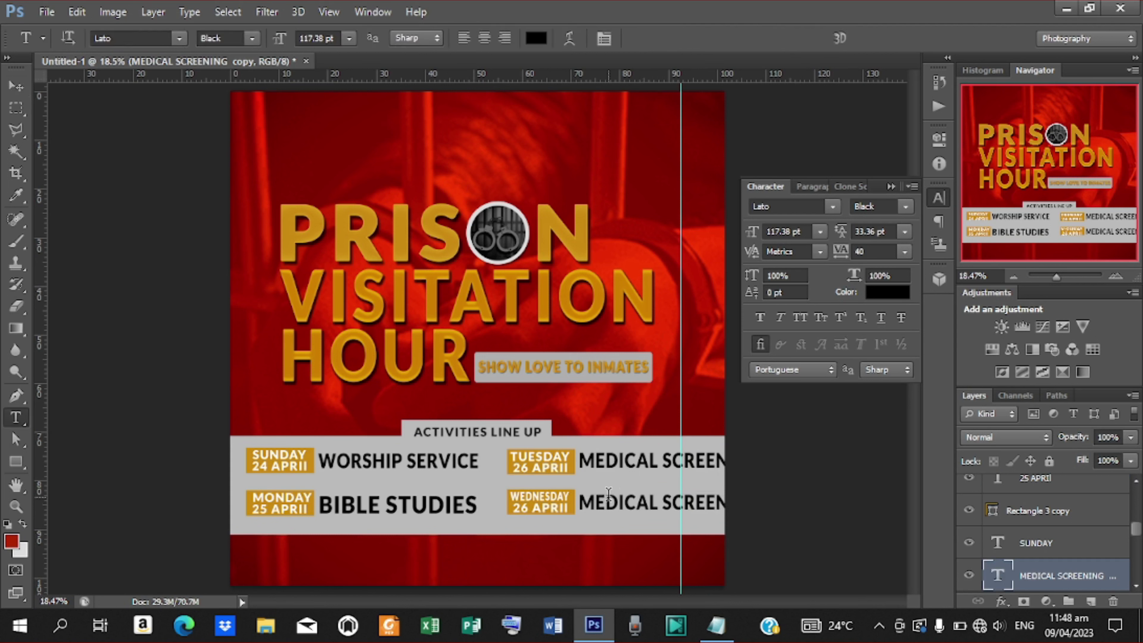
left_click(580, 501)
left_click(733, 39)
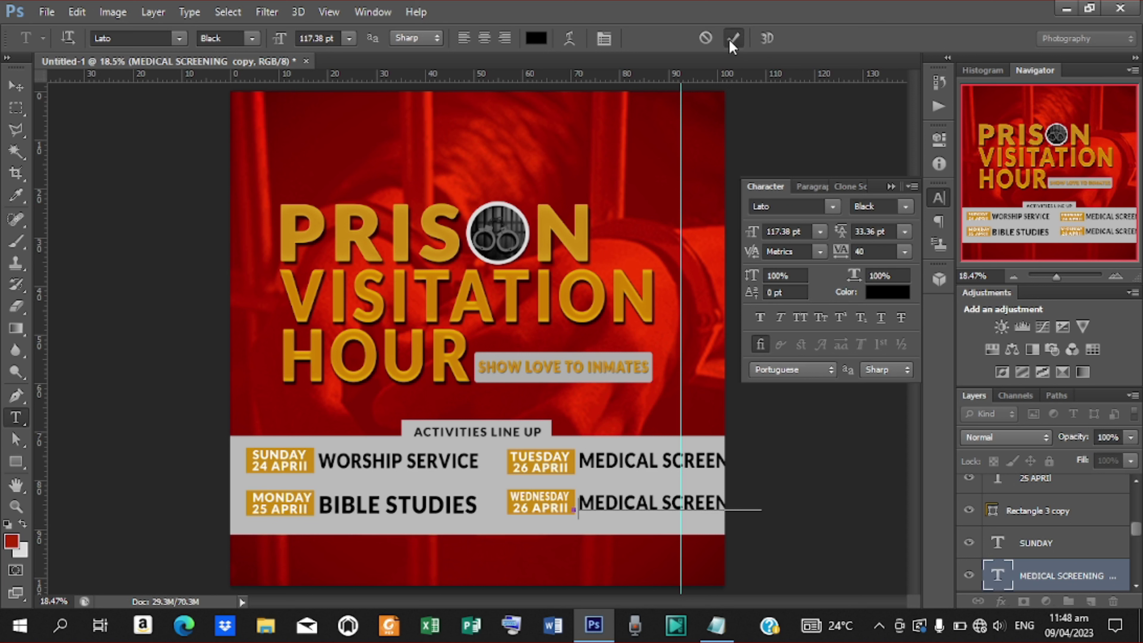
left_click(580, 501)
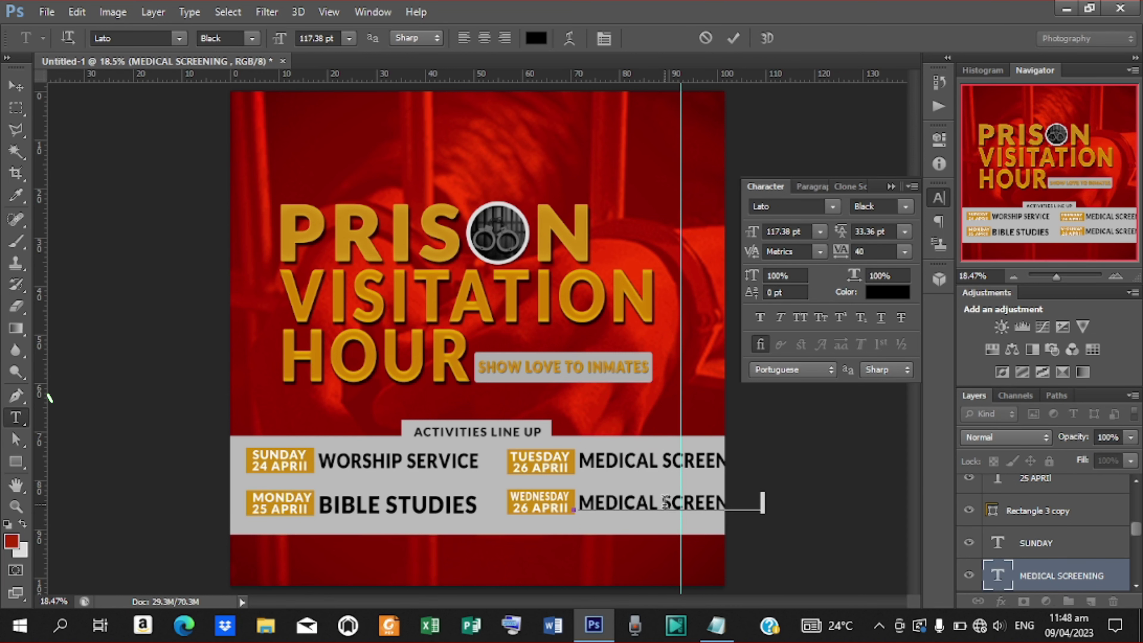
left_click(733, 38)
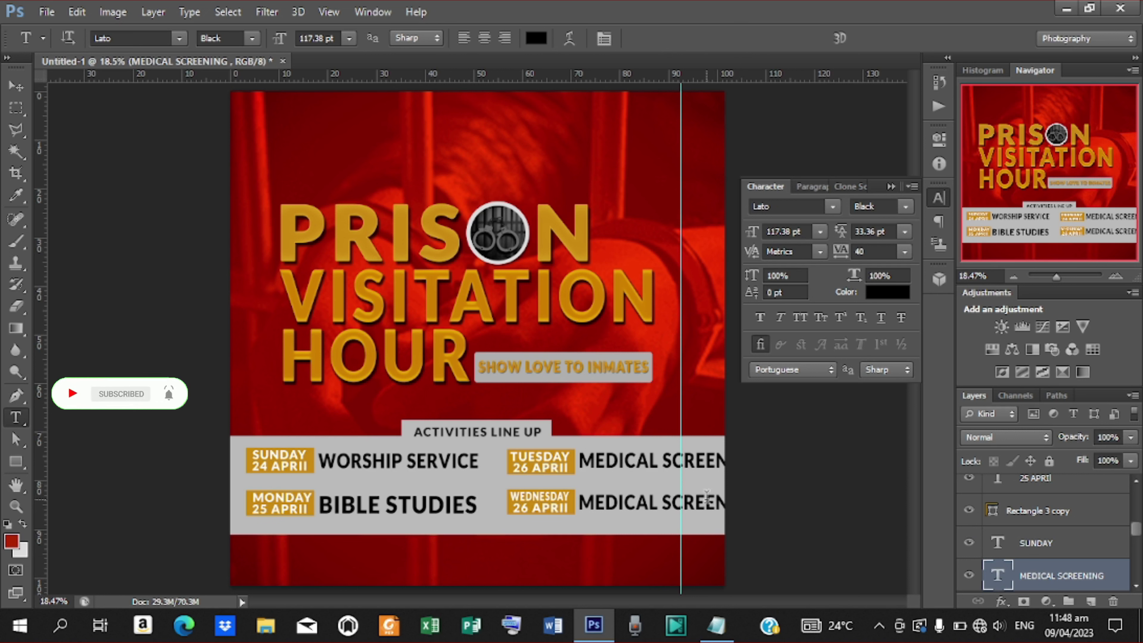
left_click(701, 499)
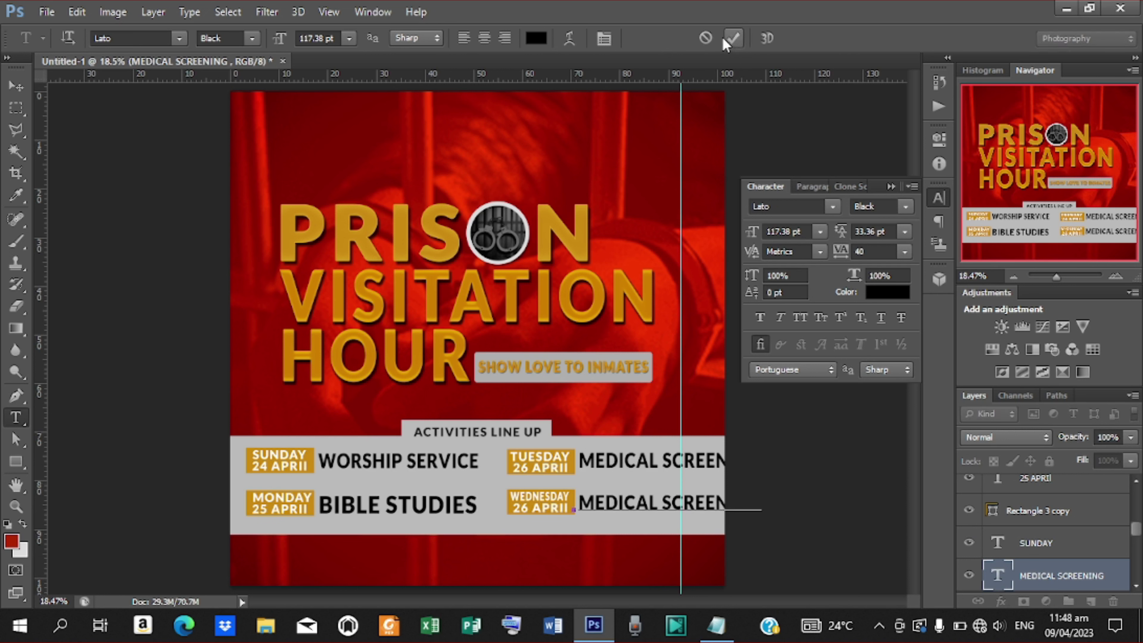
left_click(733, 38)
Step: Move the lower MEDICAL SCREENING copy onto the red area beneath SHOW LOVE TO INMATES
left_click(23, 84)
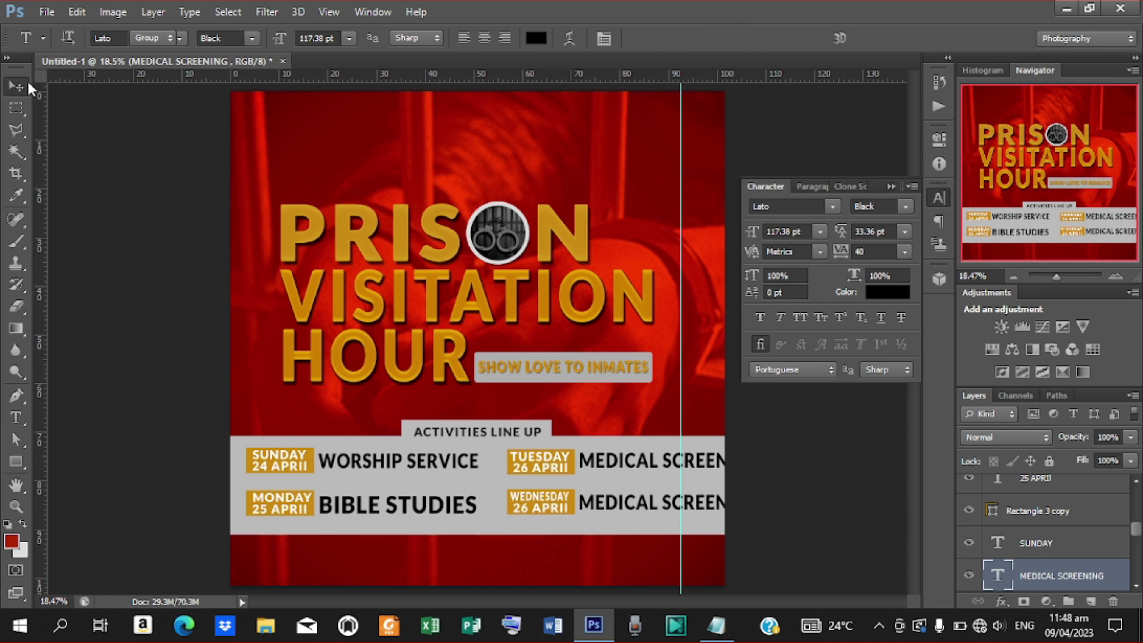
left_click_drag(702, 507, 646, 402)
key("t")
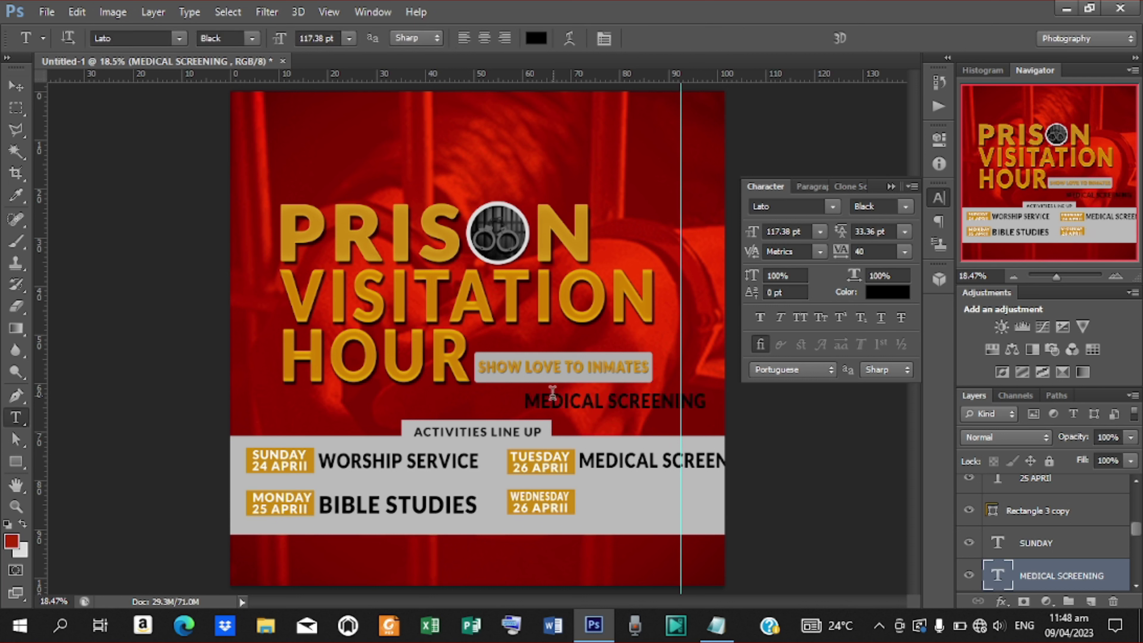
left_click(525, 400)
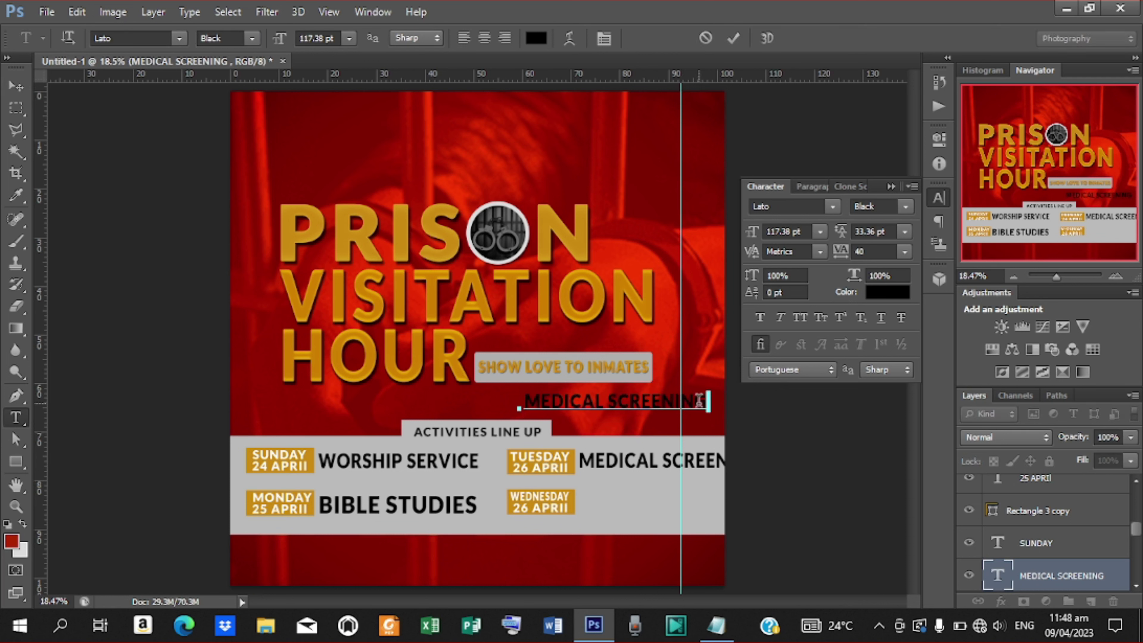
left_click_drag(701, 401, 518, 398)
left_click(734, 38)
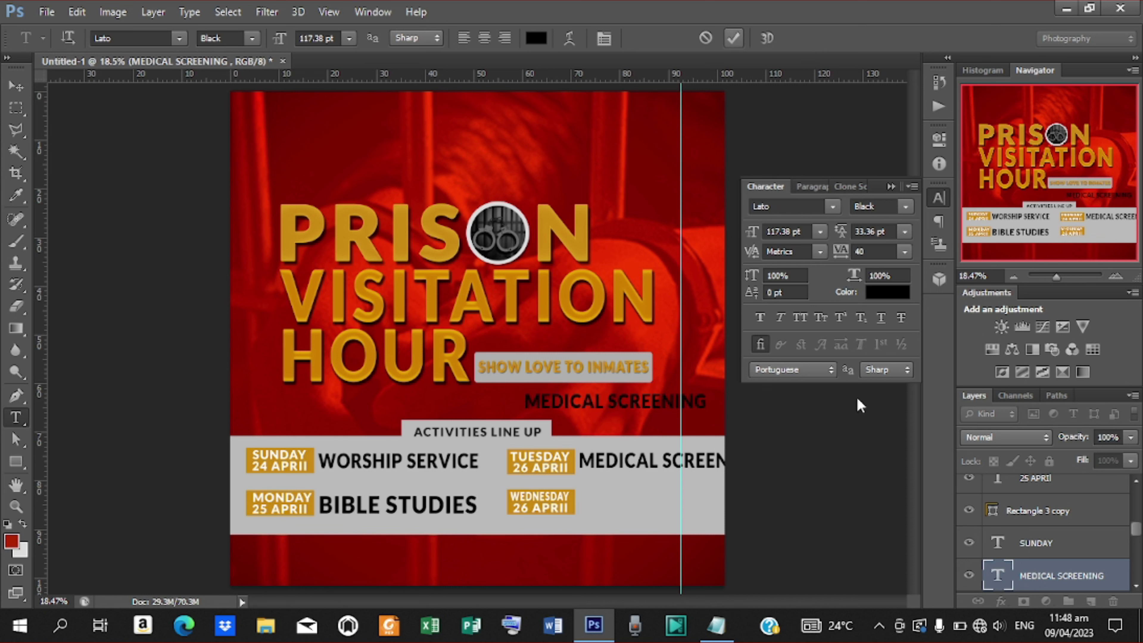
Step: Select all of the moved MEDICAL SCREENING copy's text and pick out DONATION TO INMATES in the Notepad notes
left_click(527, 400)
key("ctrl+a")
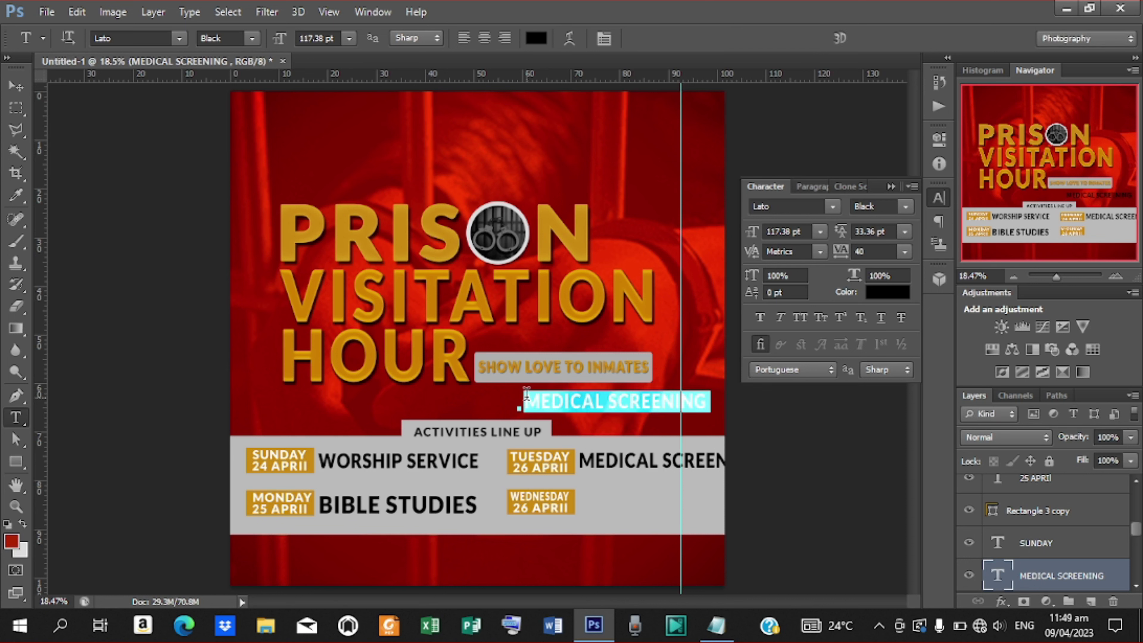
left_click(716, 625)
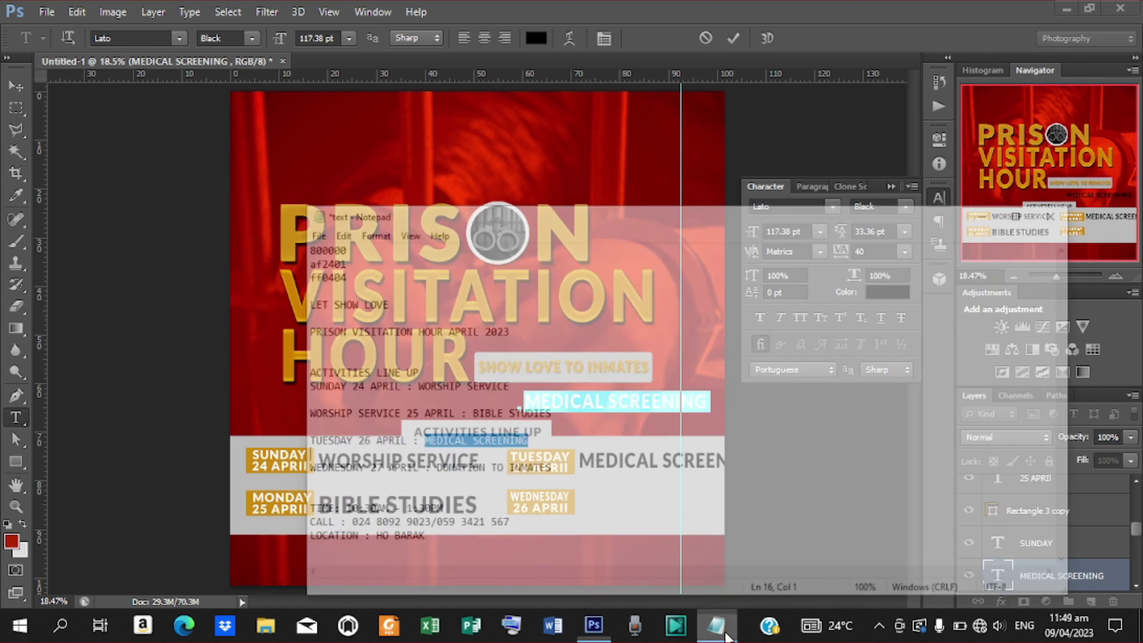
left_click_drag(398, 440, 575, 438)
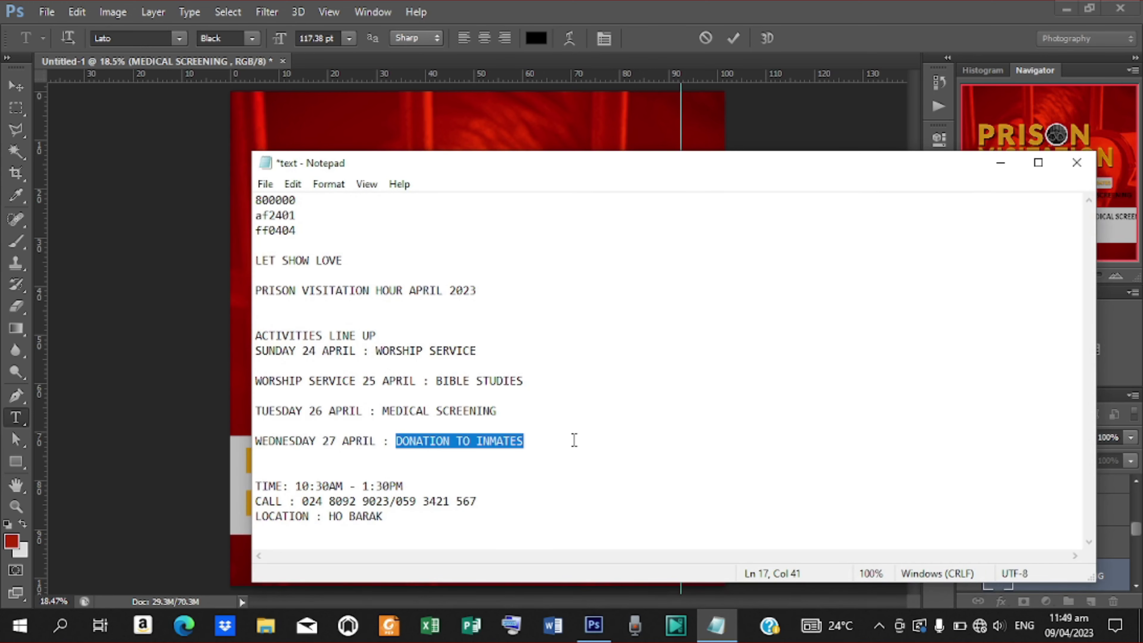
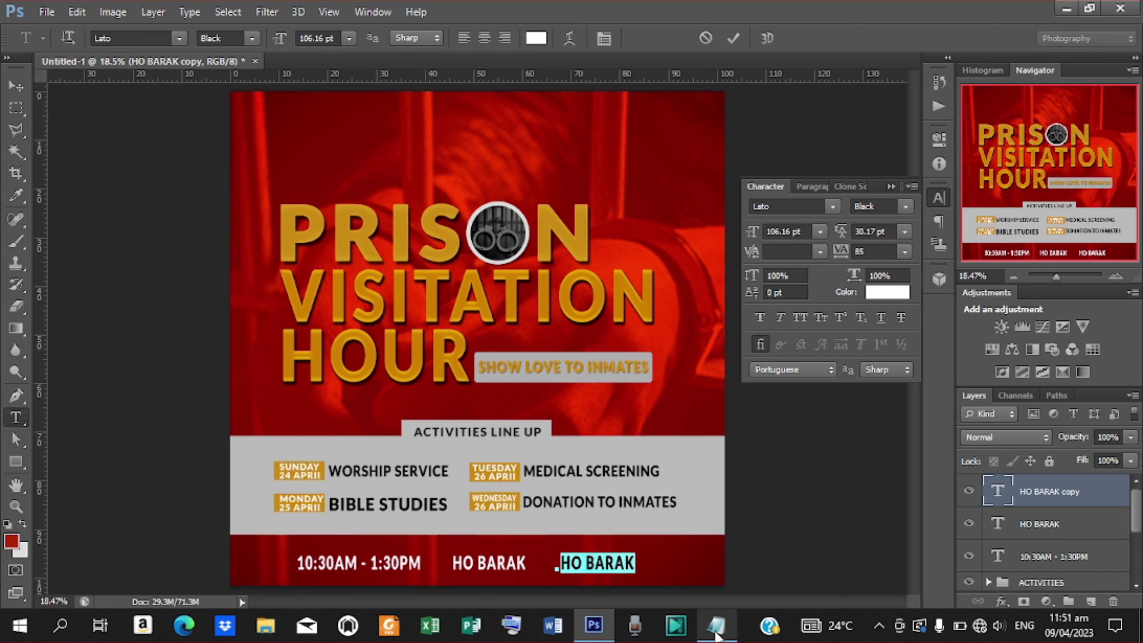
Step: Copy the CALL phone numbers from the Notepad notes and replace the HO BARAK copy's text with them
left_click(716, 625)
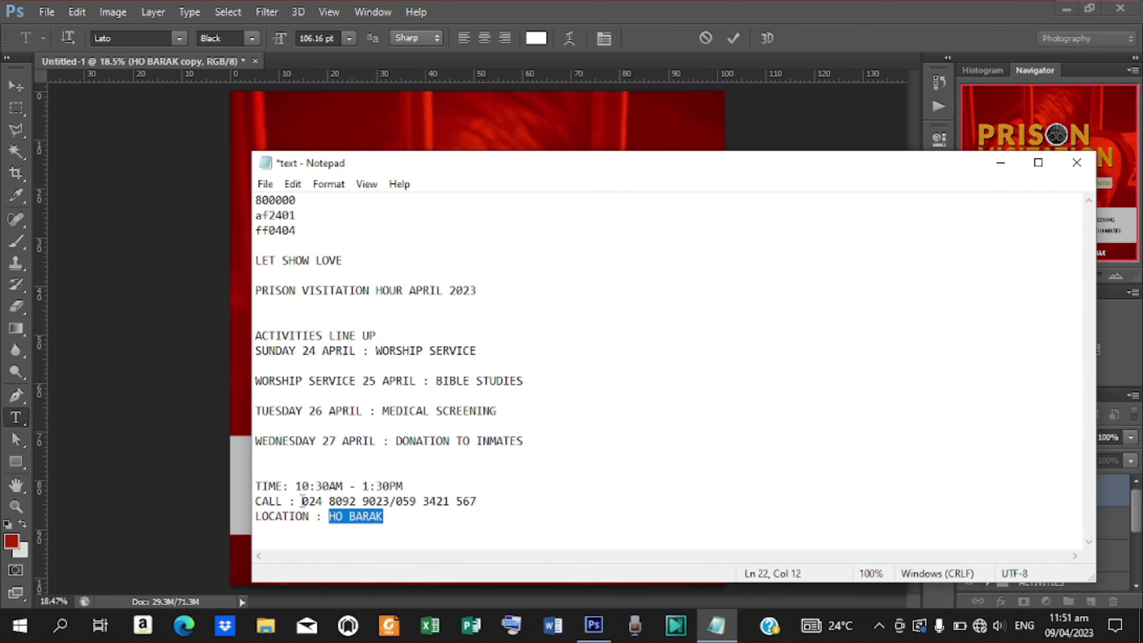
left_click_drag(303, 501, 483, 500)
key("ctrl+c")
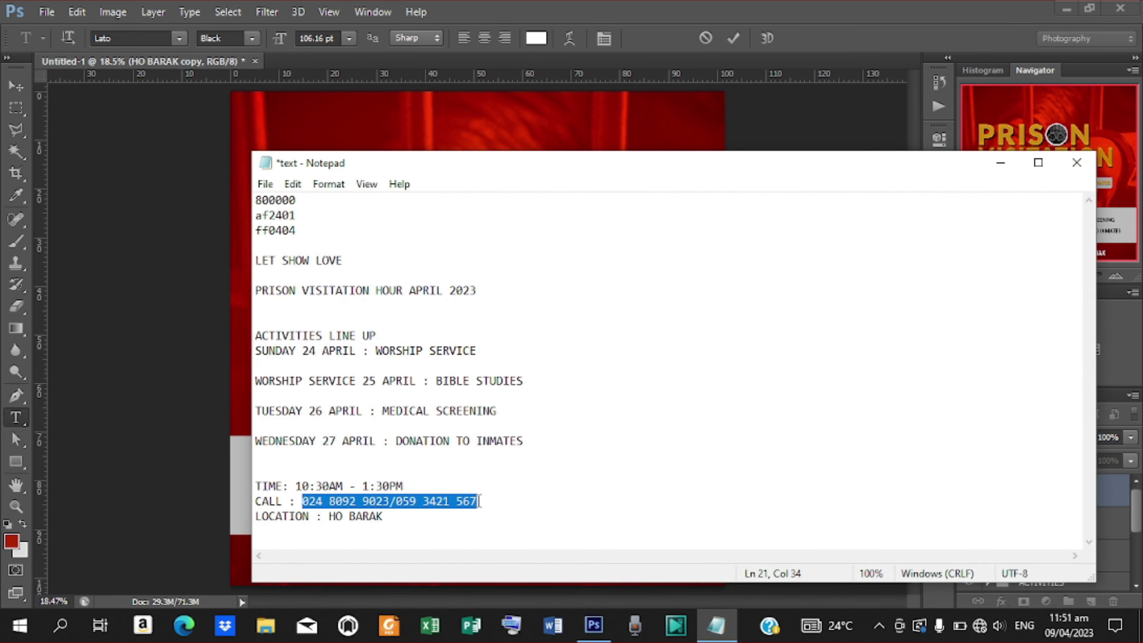
left_click(1000, 162)
key("ctrl+v")
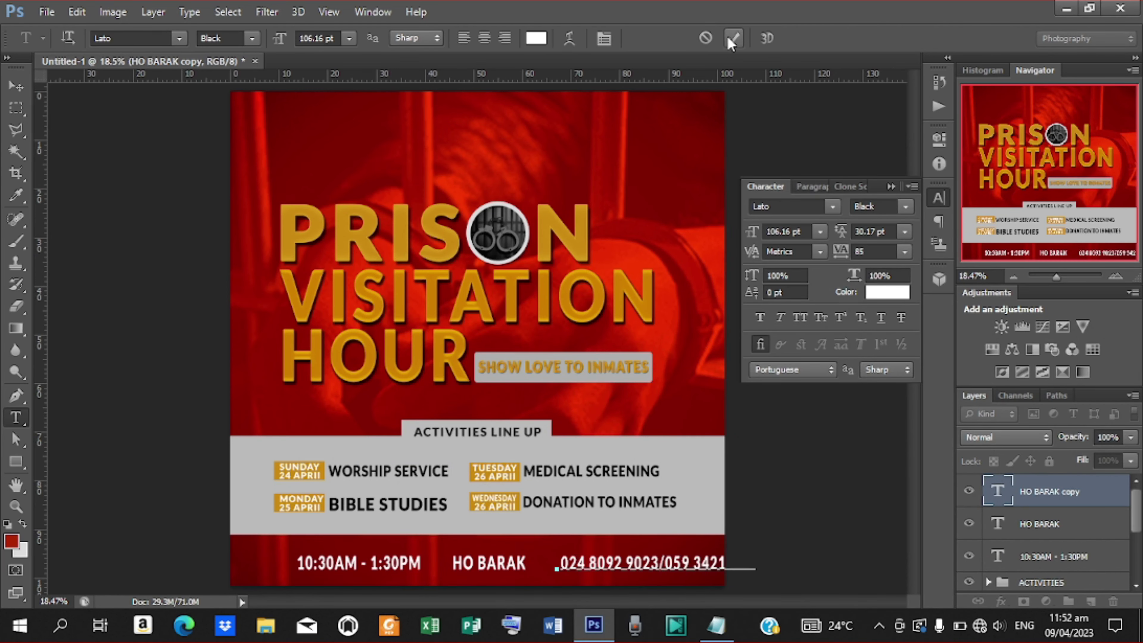
left_click(729, 37)
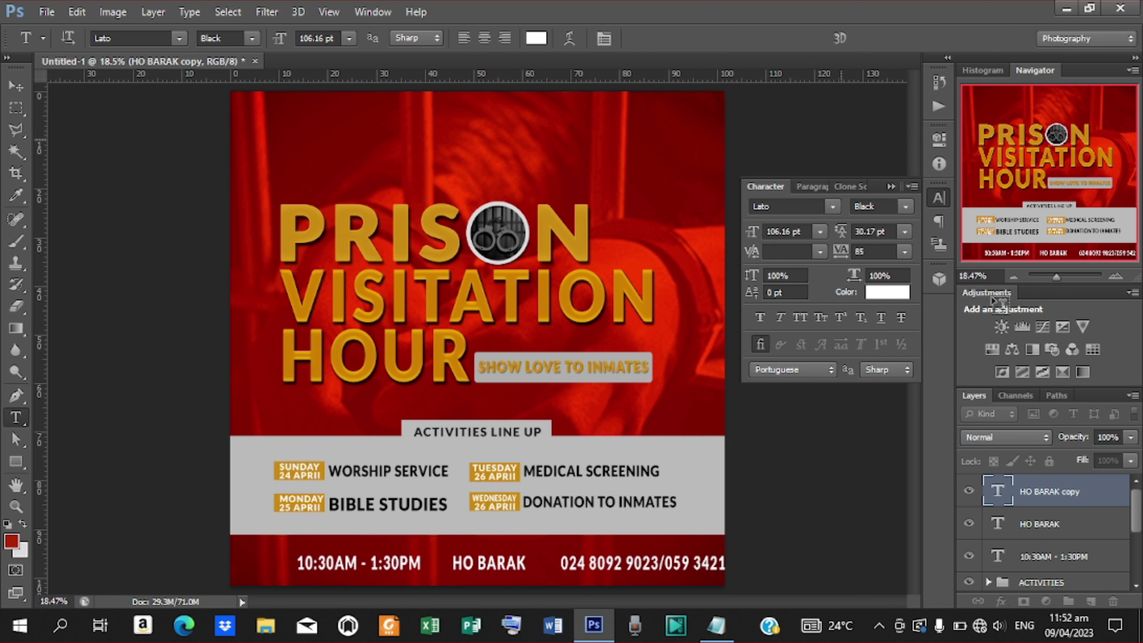
Step: Select the time, HO BARAK and phone number texts together and shift them left until the whole row fits inside the flyer
left_click(1038, 558, "shift")
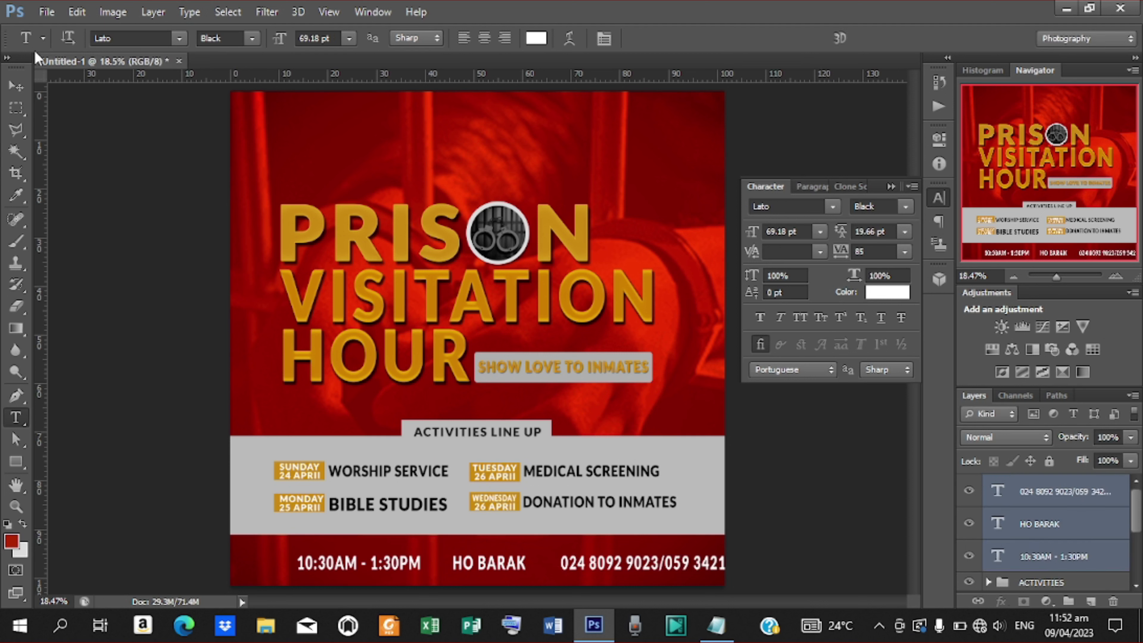
left_click(22, 82)
key("shift+Left")
key("shift+Left")
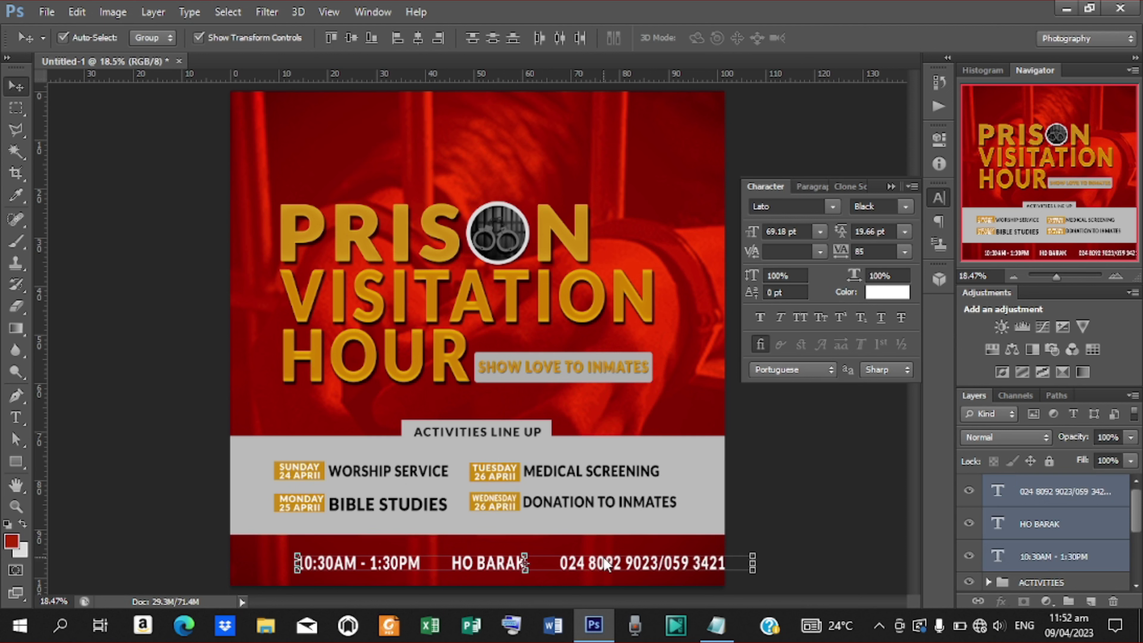
key("shift+Left")
key("shift+Left")
key("shift+Left")
key("shift+Left")
key("shift+Left")
key("shift+Left")
key("shift+Left")
key("shift+Left")
key("shift+Left")
key("shift+Left")
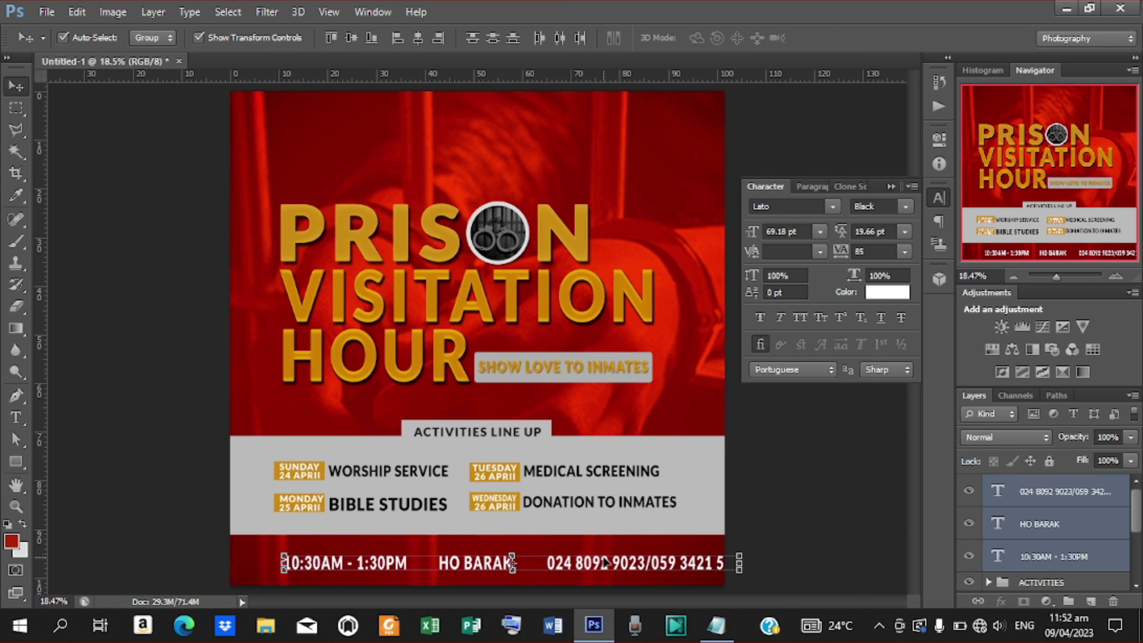
key("shift+Left")
key("shift+Left")
key("shift+Left")
key("shift+Left")
key("shift+Left")
key("shift+Left")
key("shift+Left")
key("shift+Left")
key("shift+Left")
key("shift+Left")
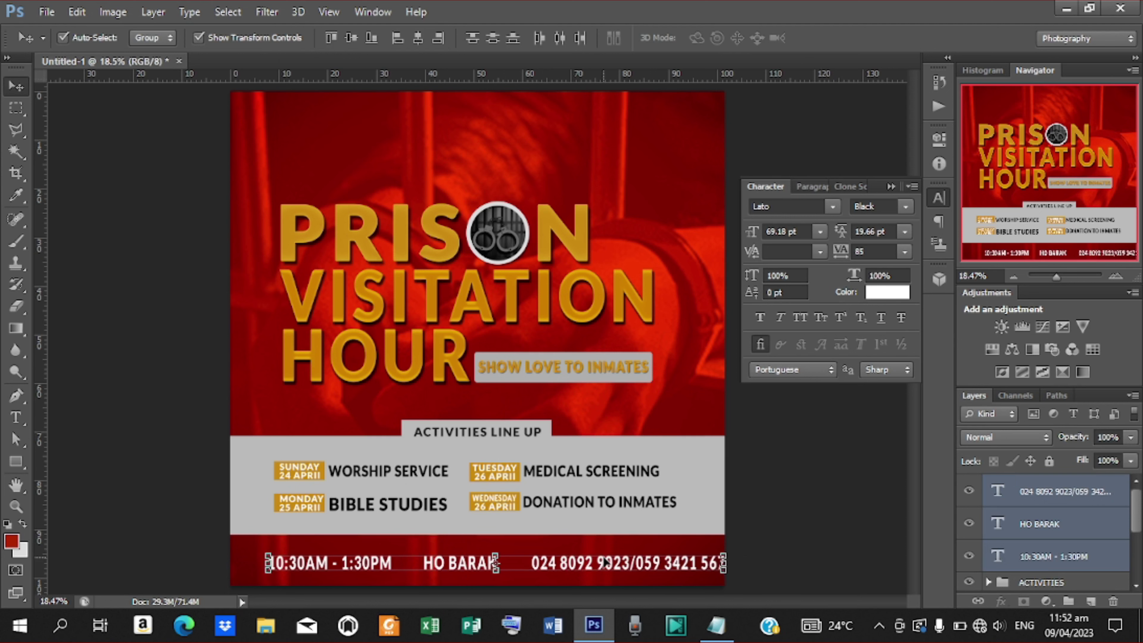
key("shift+Left")
key("shift+Left")
key("shift+Left")
key("shift+Left")
key("shift+Left")
key("shift+Left")
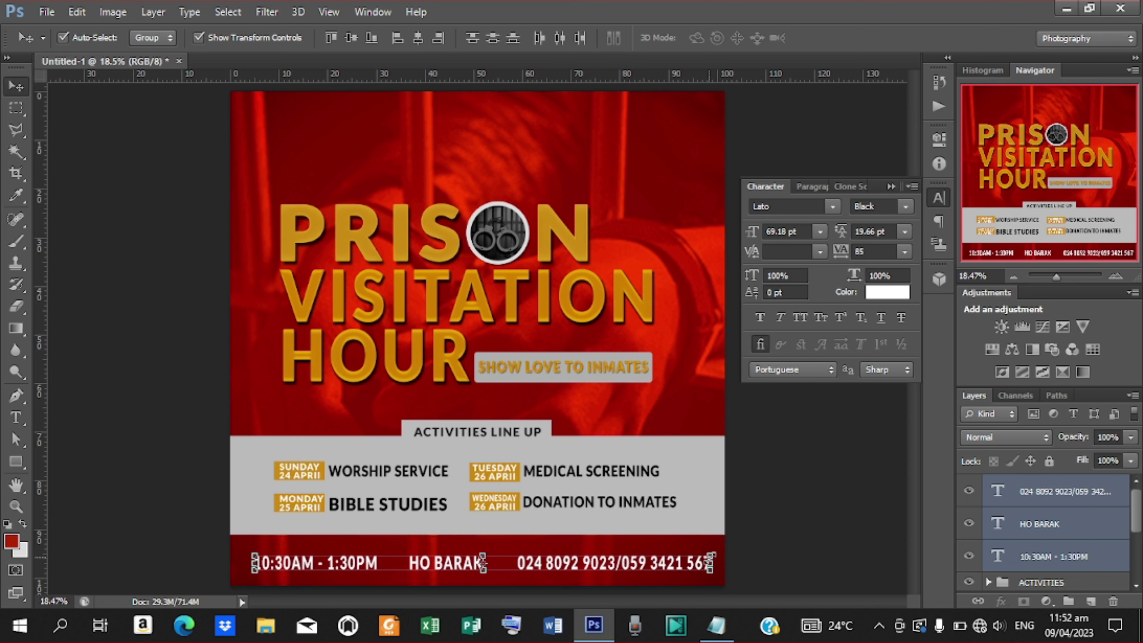
Step: Scale the three footer texts together to 81.22% width and 81.32% height, keeping them inside the dark red strip
key("ctrl+t")
left_click_drag(711, 573, 618, 568)
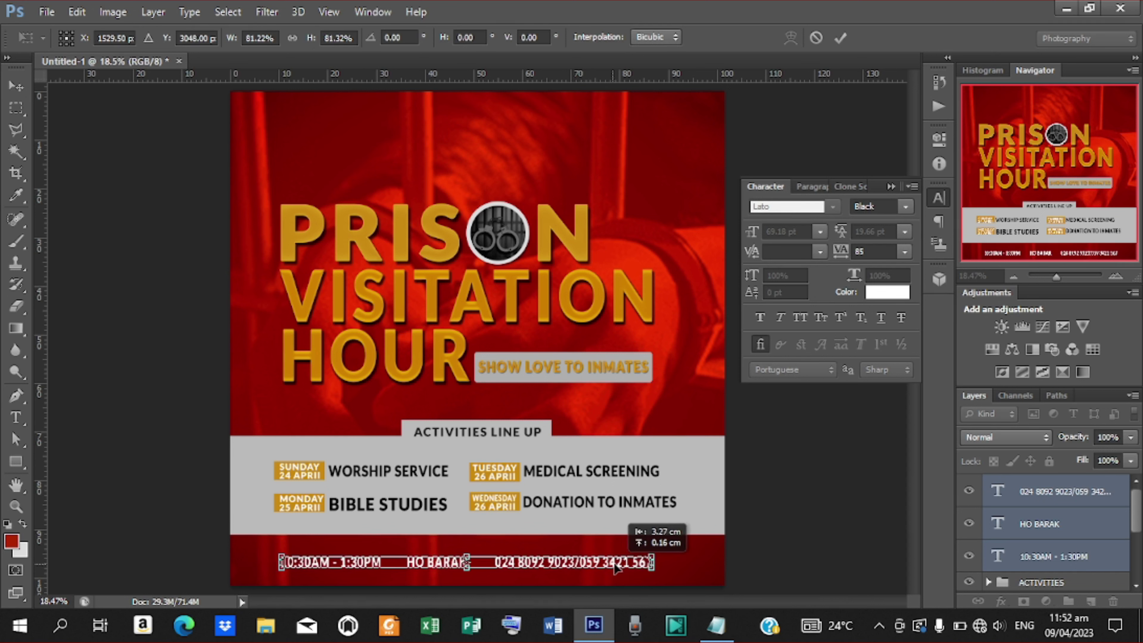
left_click(839, 38)
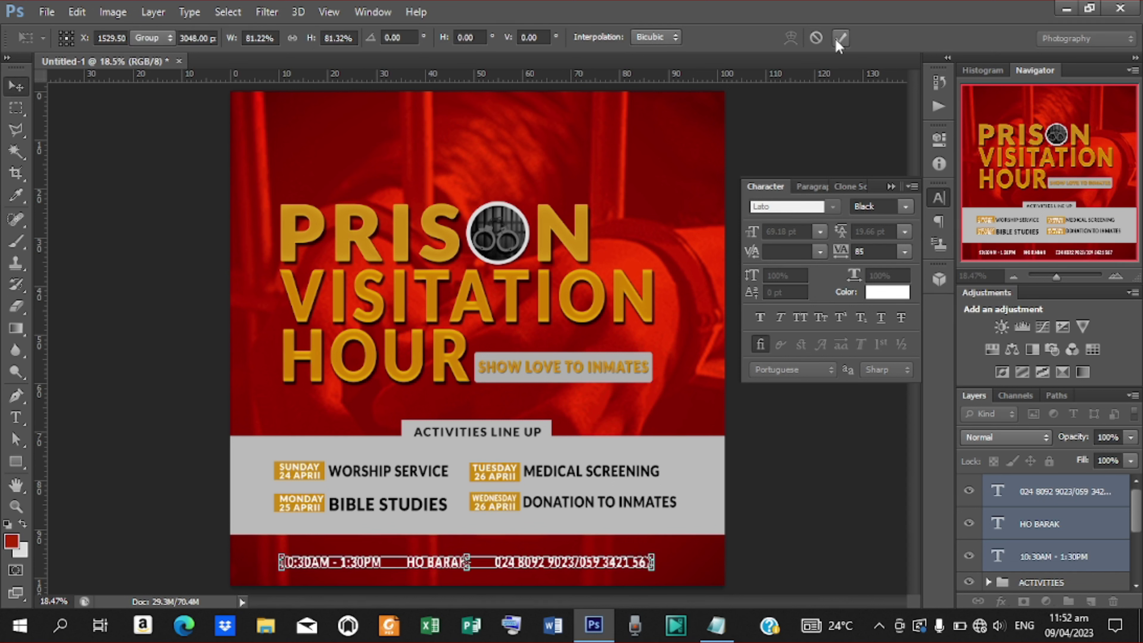
Step: Move the 10:30AM - 1:30PM text left, to just short of the SUNDAY and MONDAY date blocks' left edge
left_click(1038, 561)
key("shift+Left")
key("shift+Left")
key("shift+Left")
key("shift+Left")
key("shift+Left")
key("shift+Left")
key("shift+Left")
key("shift+Left")
key("shift+Left")
key("shift+Left")
key("shift+Left")
key("shift+Left")
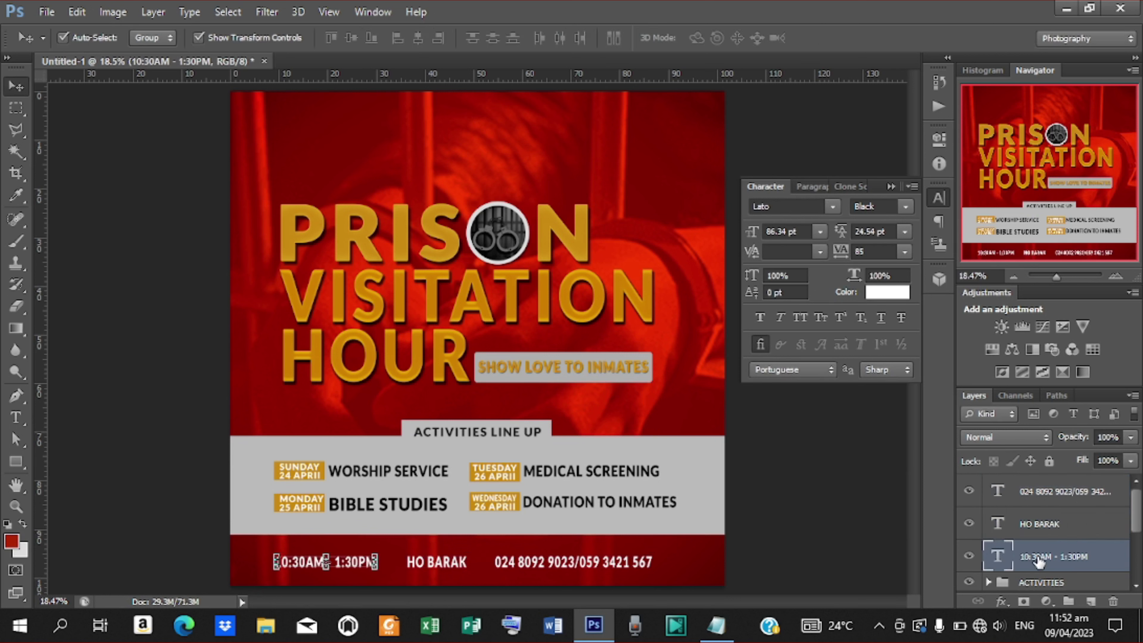
key("shift+Left")
key("shift+Left")
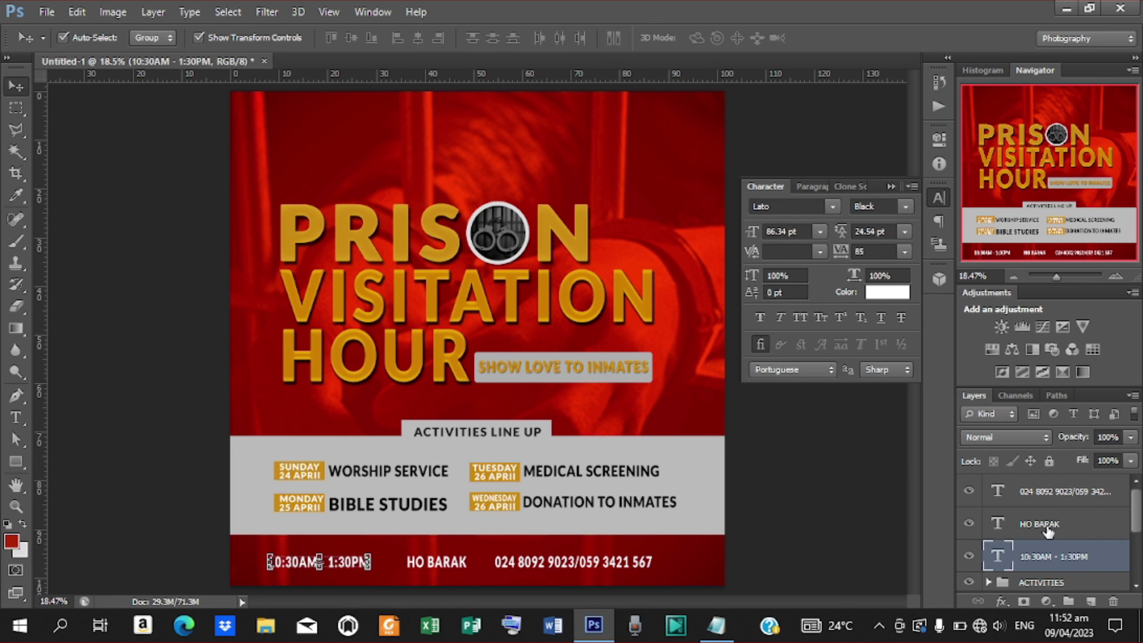
Step: Move the HO BARAK text slightly right, away from the time text
left_click(1056, 524)
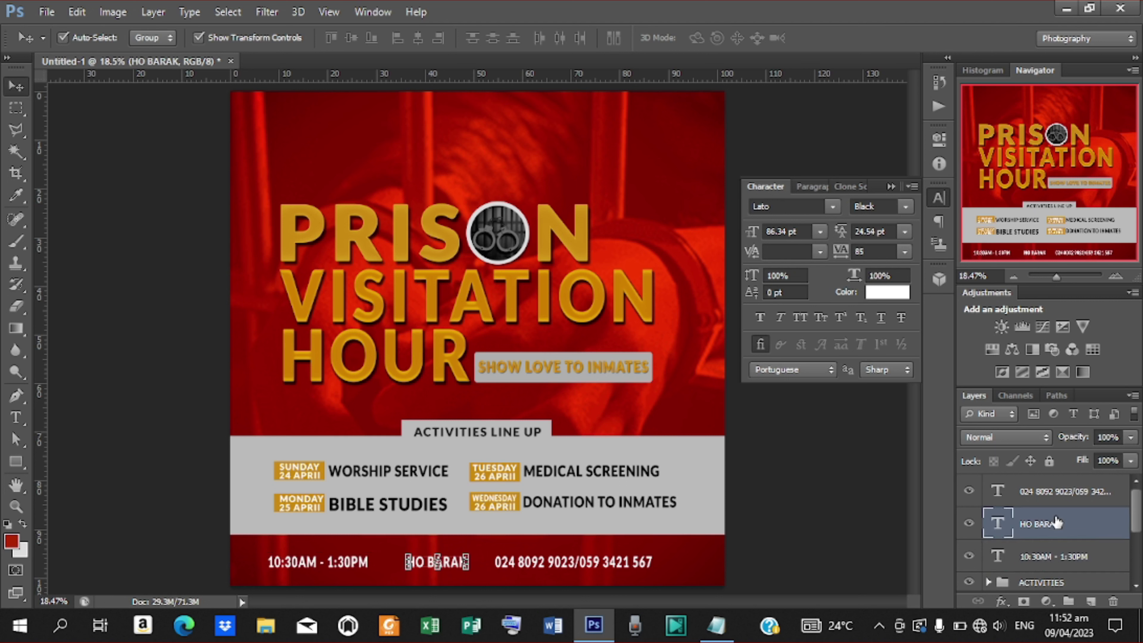
key("shift+Left")
key("shift+Right")
key("shift+Right")
key("shift+Right")
key("shift+Right")
key("shift+Right")
key("shift+Right")
key("shift+Right")
key("shift+Right")
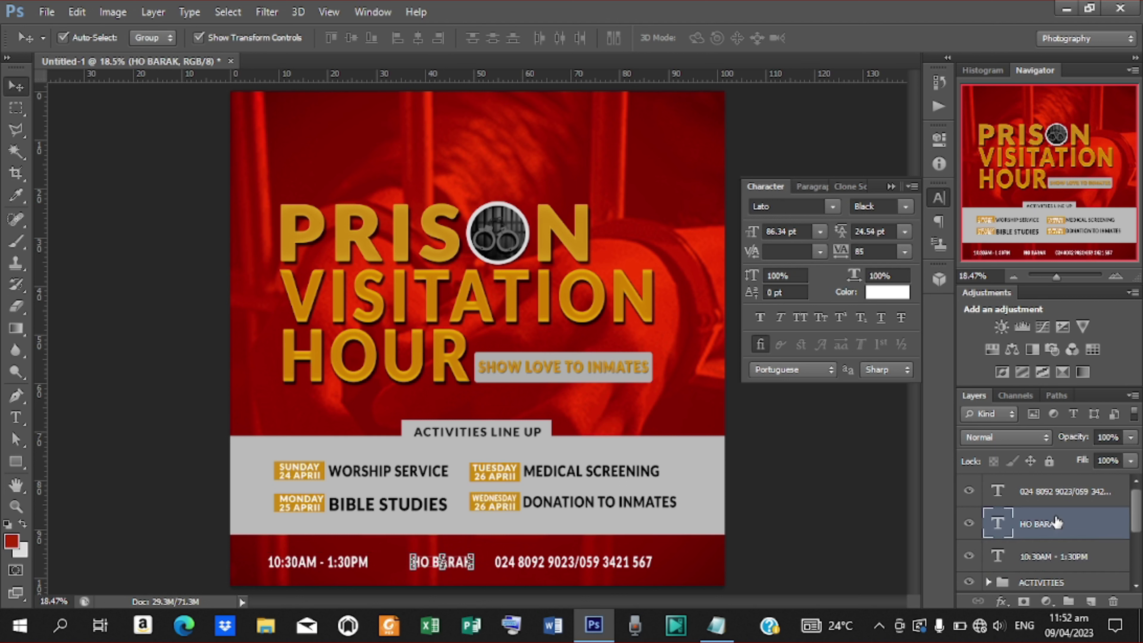
key("shift+Right")
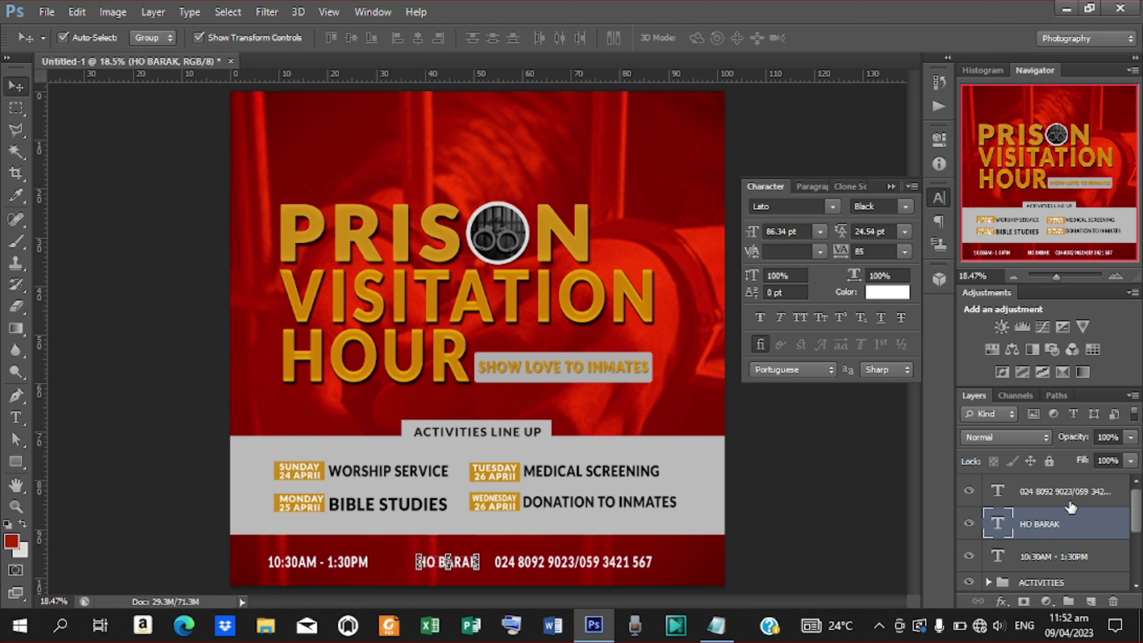
Step: Move the phone number text right, opening a wider gap after HO BARAK while staying inside the flyer
left_click(1071, 496)
key("shift+Right")
key("shift+Right")
key("shift+Right")
key("shift+Right")
key("shift+Right")
key("shift+Right")
key("shift+Right")
key("shift+Right")
key("shift+Right")
key("shift+Right")
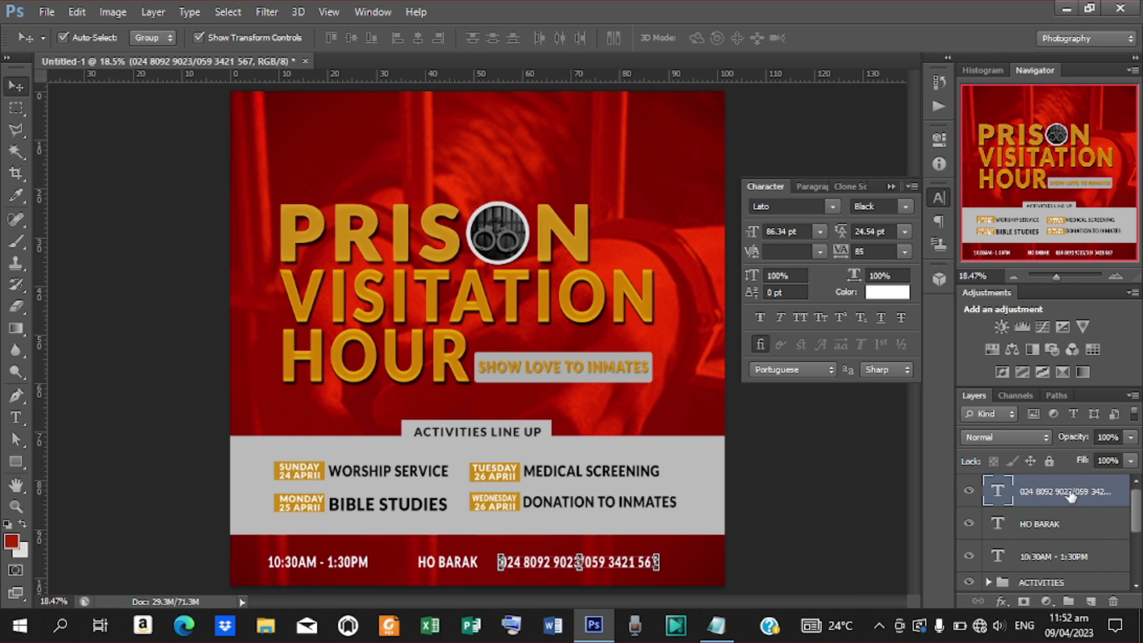
key("shift+Right")
key("shift+Right")
key("shift+Right")
key("shift+Right")
key("shift+Right")
key("shift+Right")
key("shift+Right")
key("shift+Right")
key("shift+Right")
key("shift+Right")
key("shift+Right")
key("shift+Right")
key("shift+Right")
key("shift+Right")
key("shift+Right")
key("shift+Right")
key("shift+Right")
key("shift+Right")
key("shift+Right")
key("shift+Right")
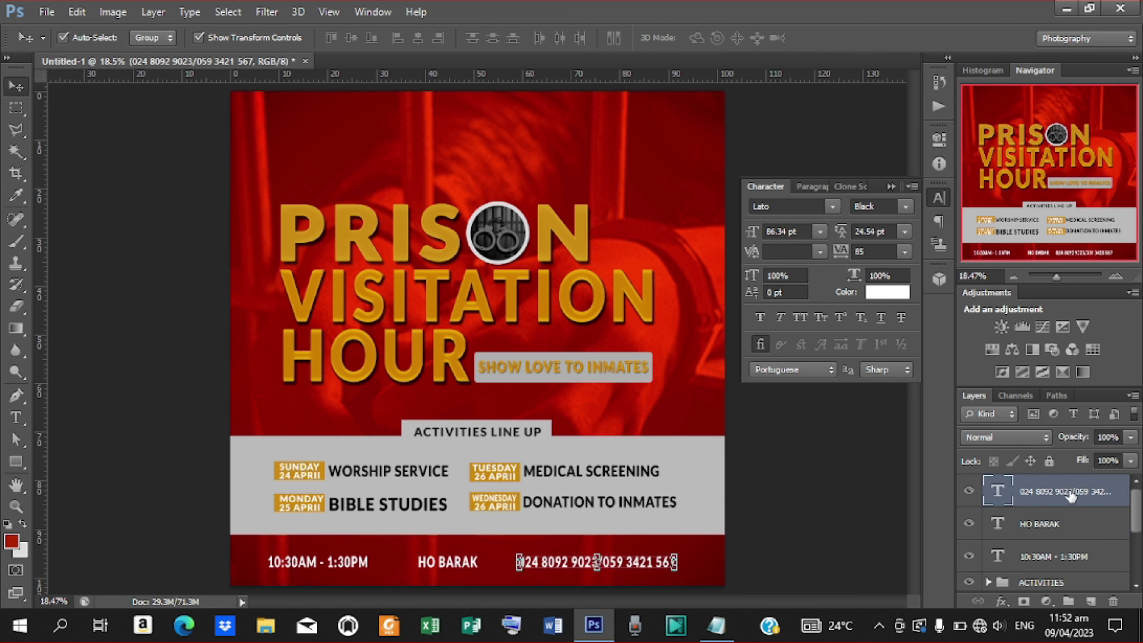
key("shift+Right")
key("shift+Right")
key("shift+Right")
key("shift+Right")
key("shift+Right")
key("shift+Right")
key("shift+Right")
key("shift+Right")
key("shift+Right")
key("shift+Right")
key("shift+Right")
key("shift+Right")
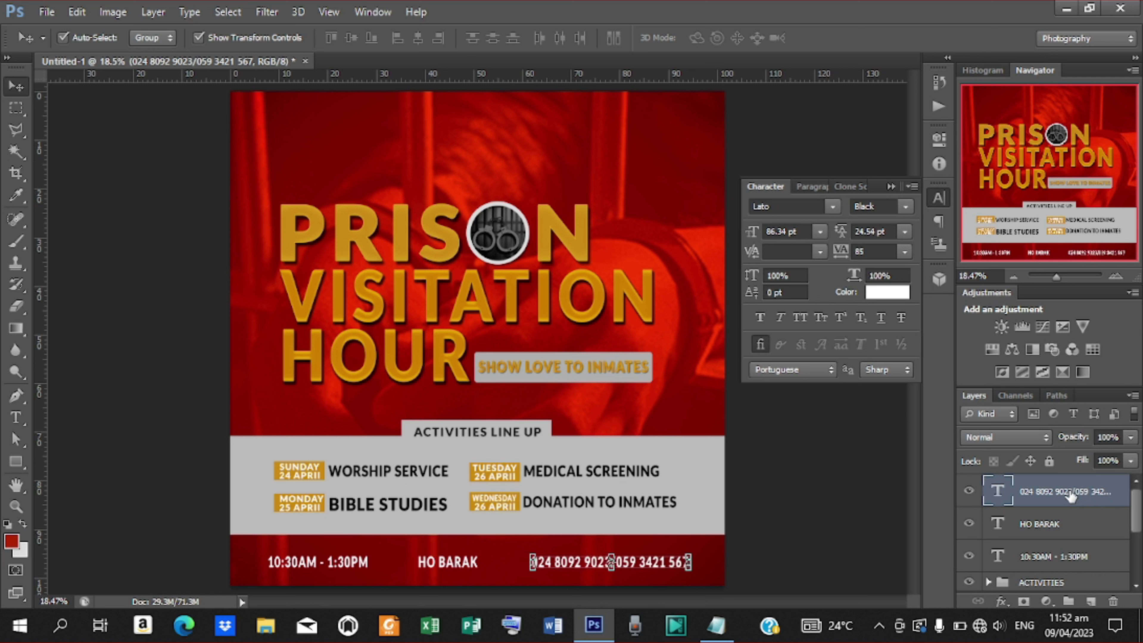
Step: Nudge HO BARAK a little further right to even its spacing between the time and the phone numbers
left_click(1047, 527)
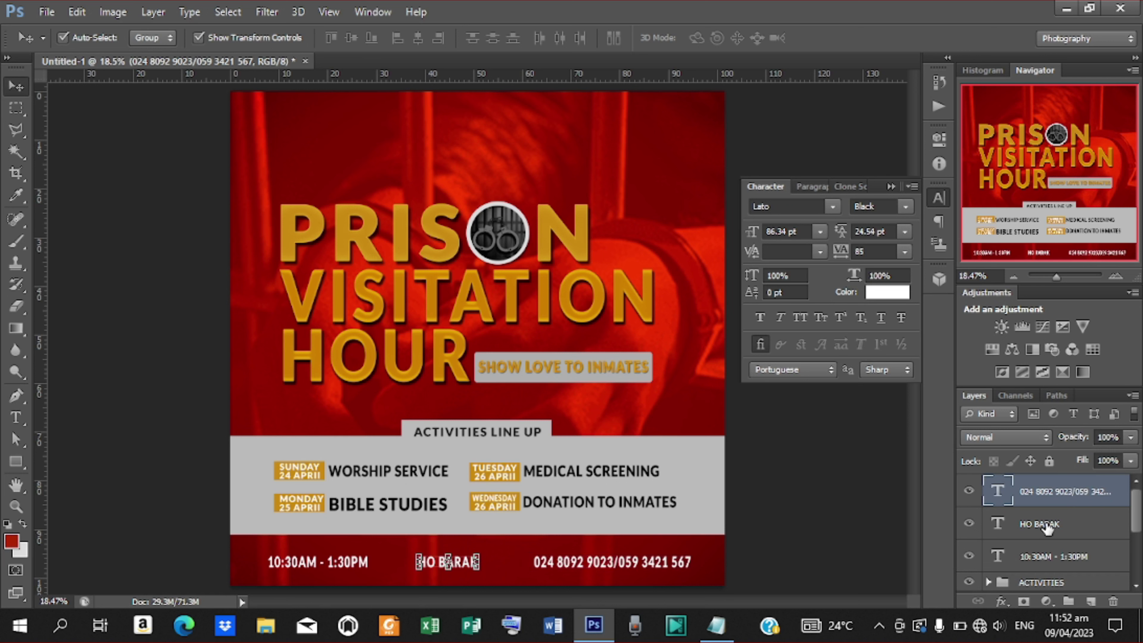
key("shift+Right")
key("shift+Right")
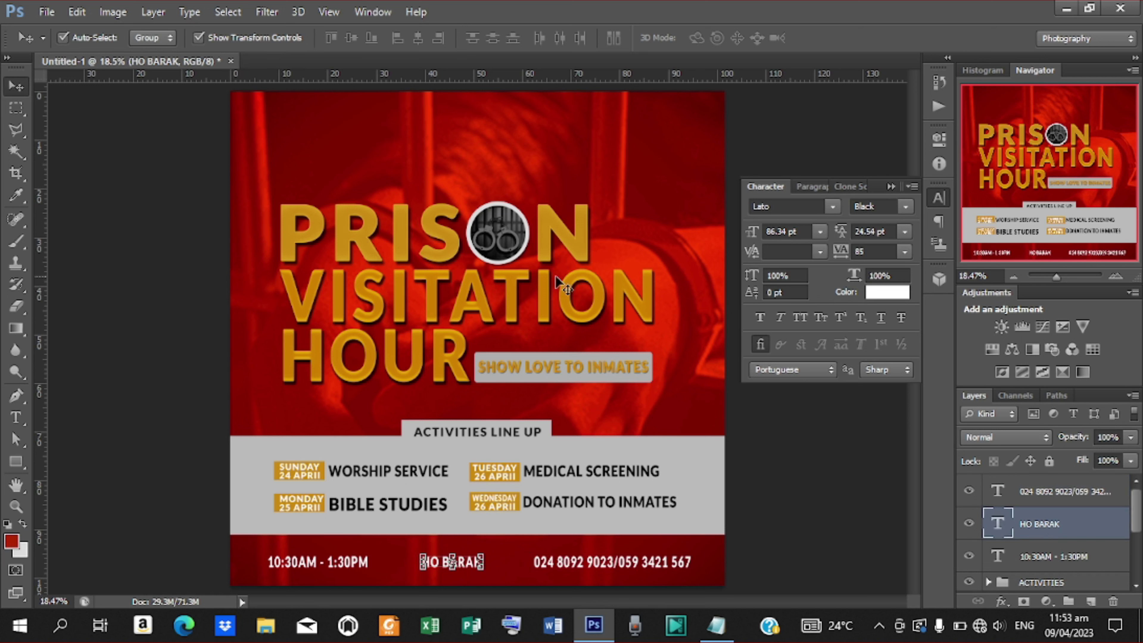
Step: Place the Time date and location file from the PRISON VISITATION HOUR folder on the flyer, scaled to 785.31%
left_click(45, 14)
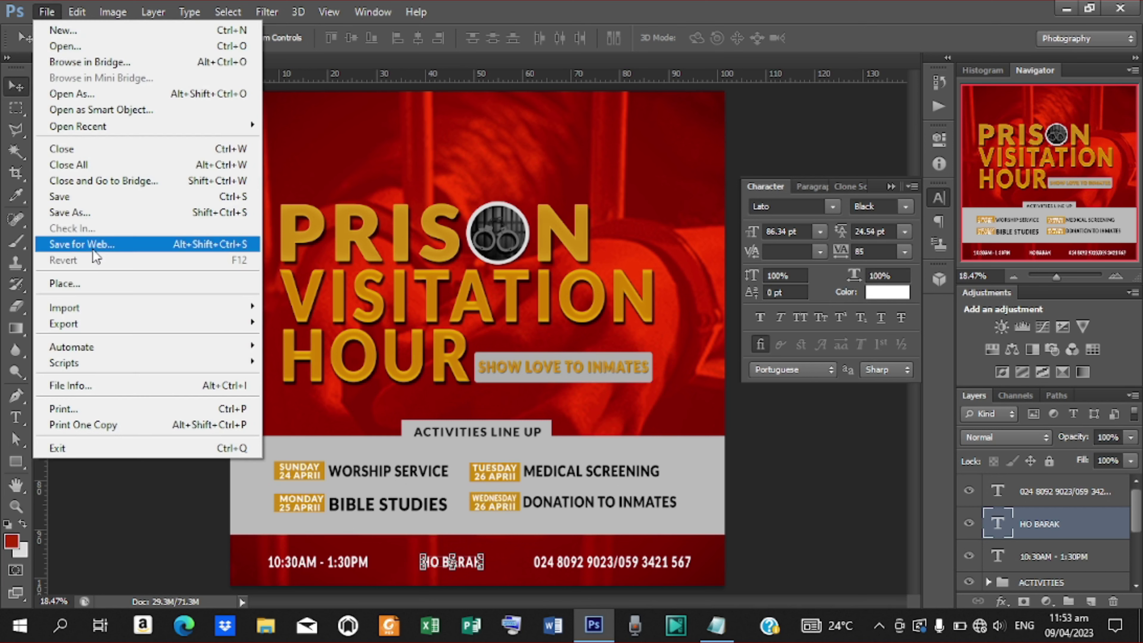
left_click(102, 281)
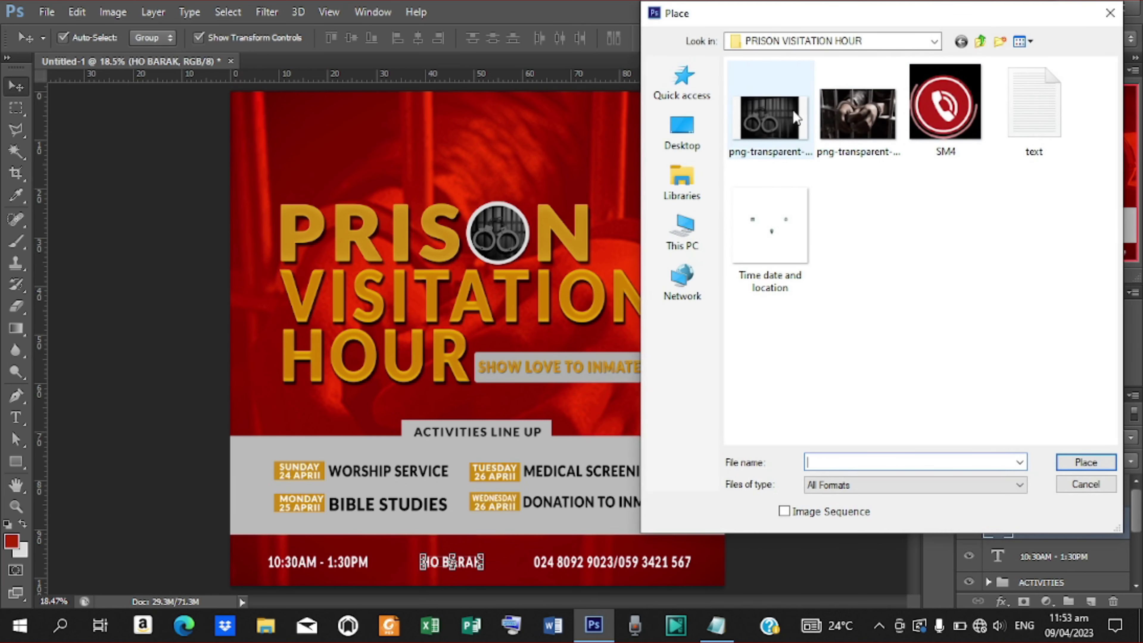
left_click(772, 118)
left_click(777, 266)
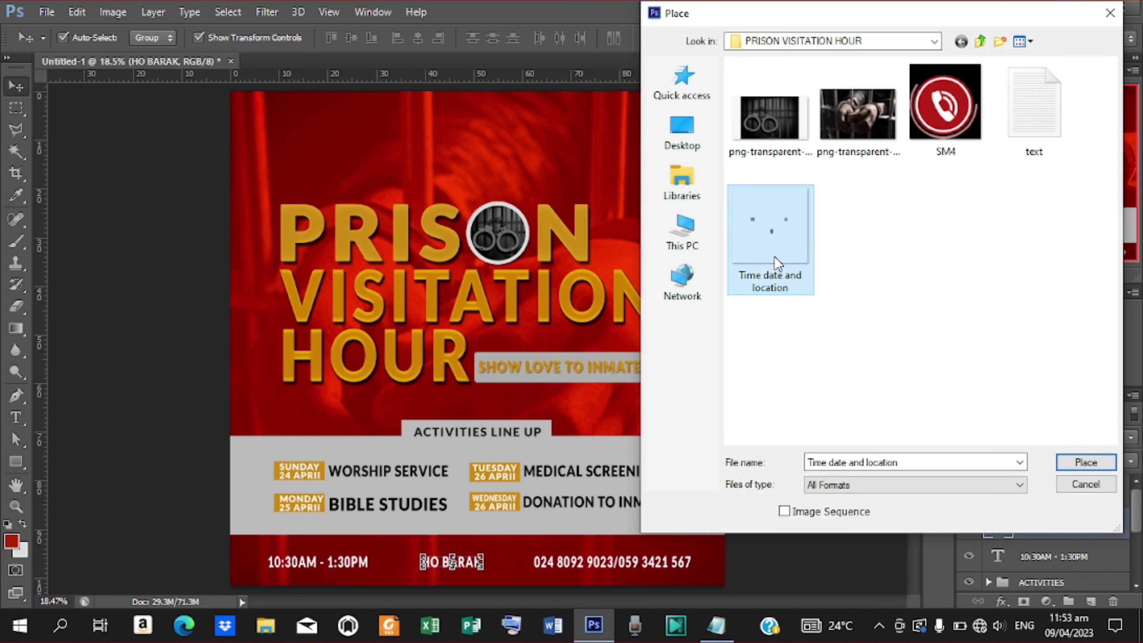
left_click(1086, 462)
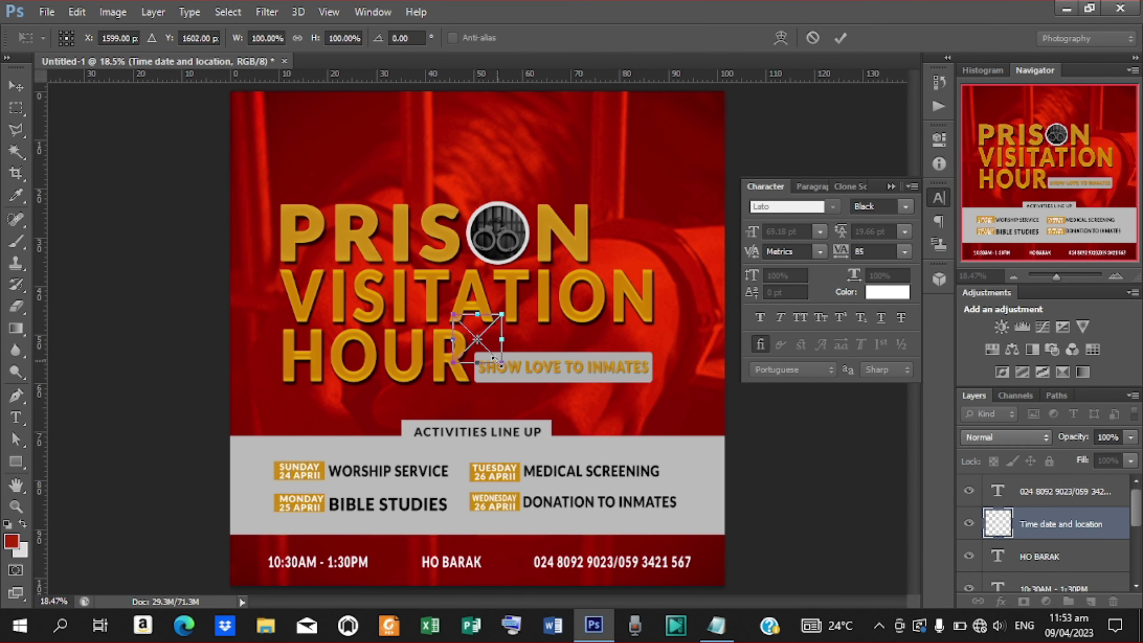
left_click_drag(494, 360, 696, 505)
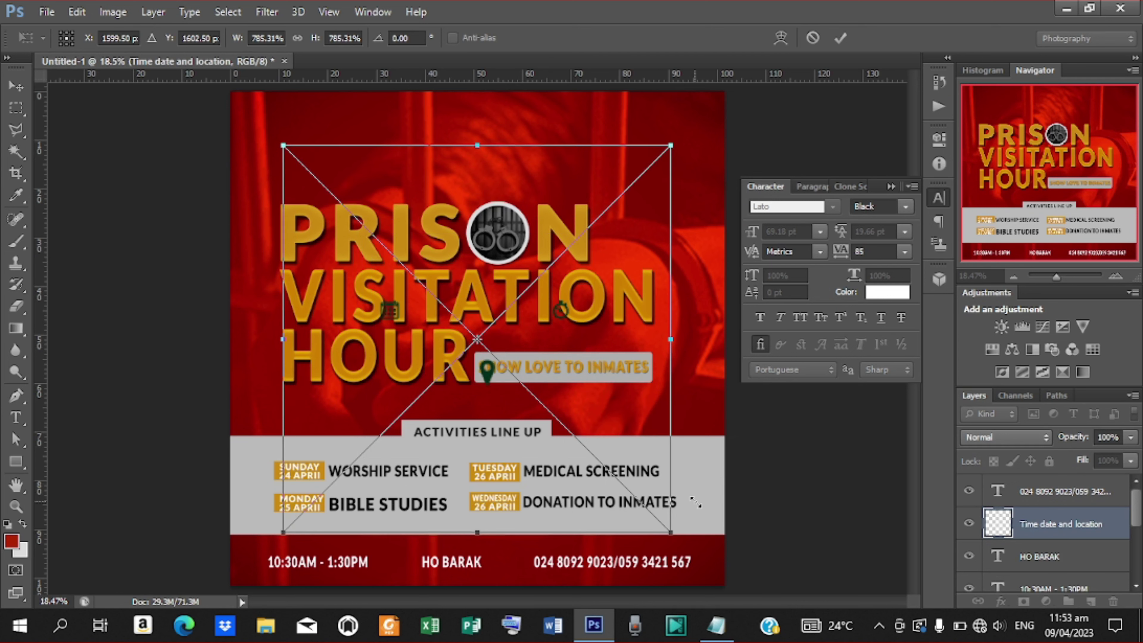
left_click(840, 39)
Step: Give the Time date and location layer a white (ffffff) Color Overlay at 100% opacity and rasterize the layer
right_click(1048, 524)
left_click(720, 92)
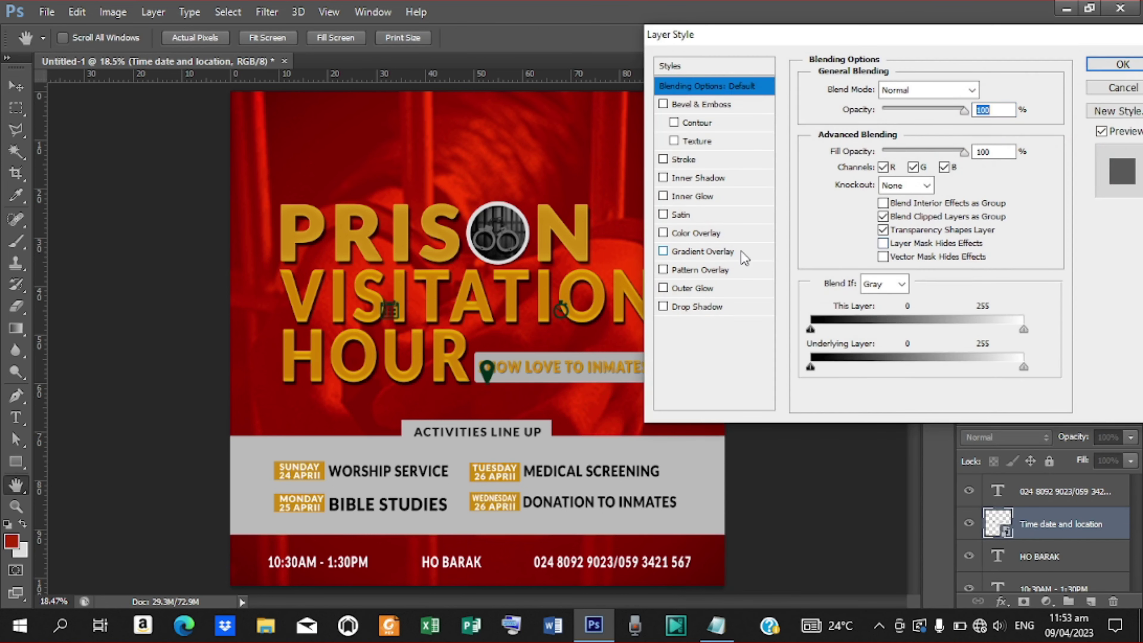
left_click(720, 235)
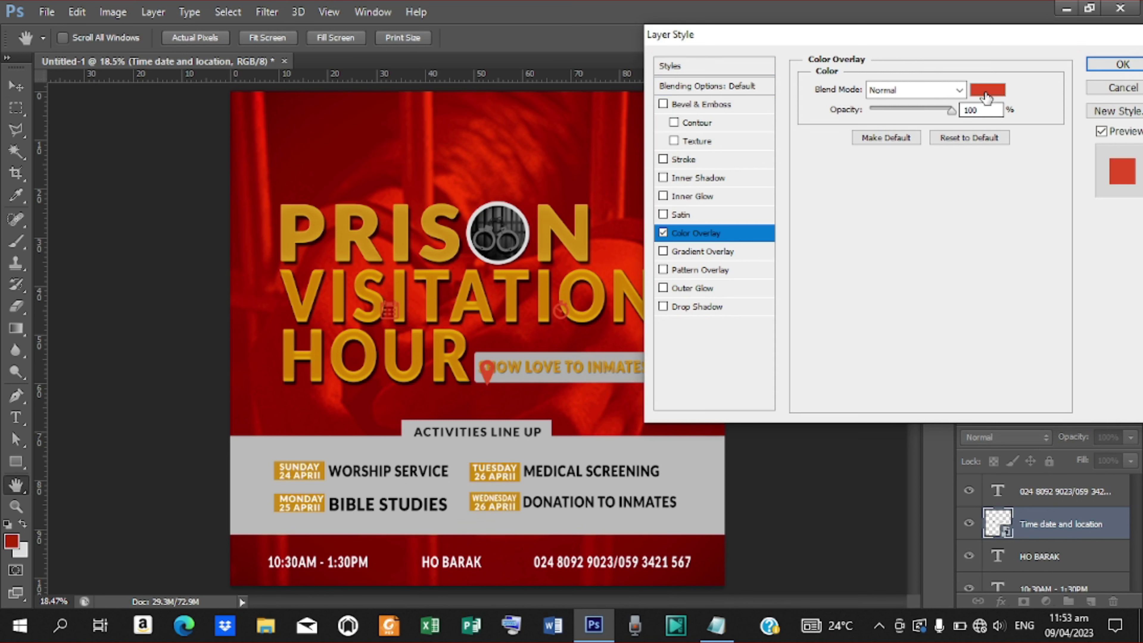
left_click(986, 92)
left_click(728, 66)
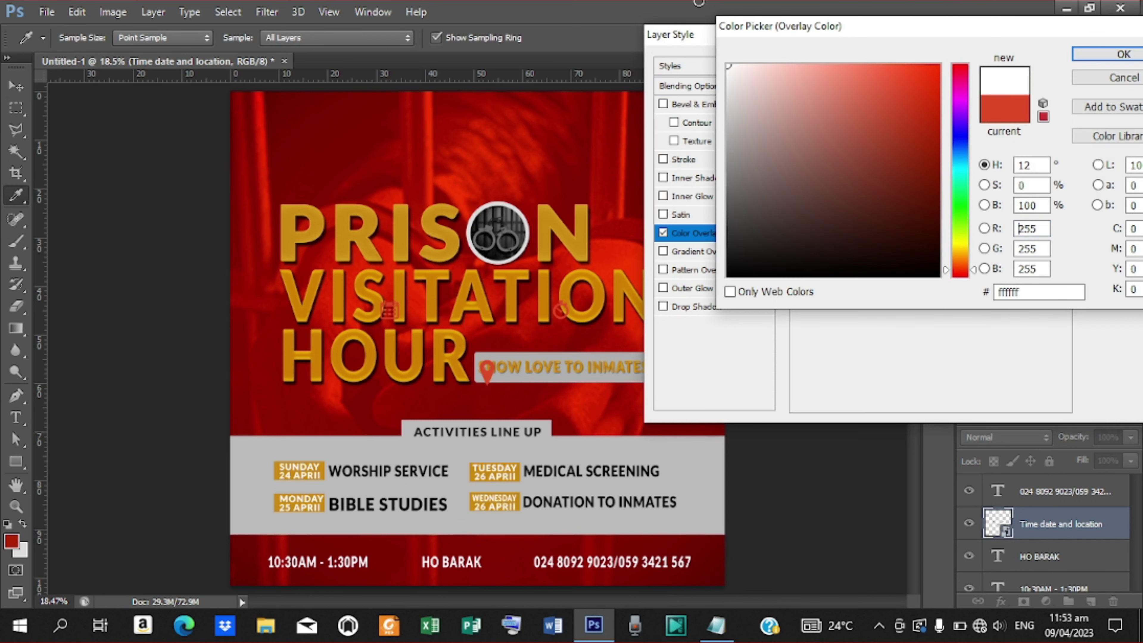
left_click(1095, 57)
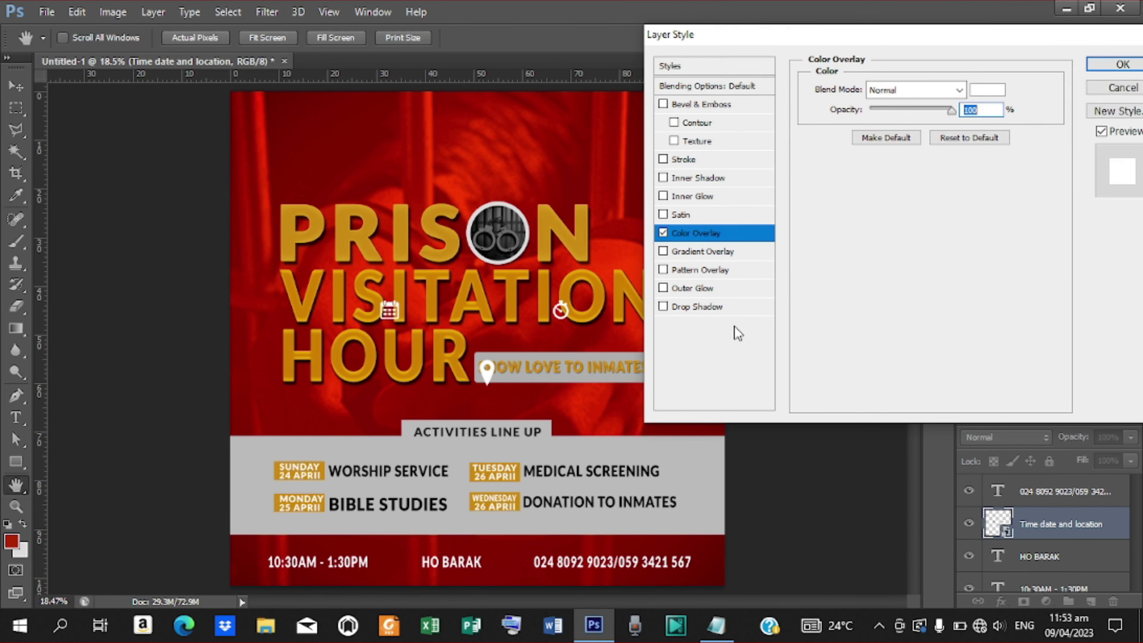
left_click(1104, 64)
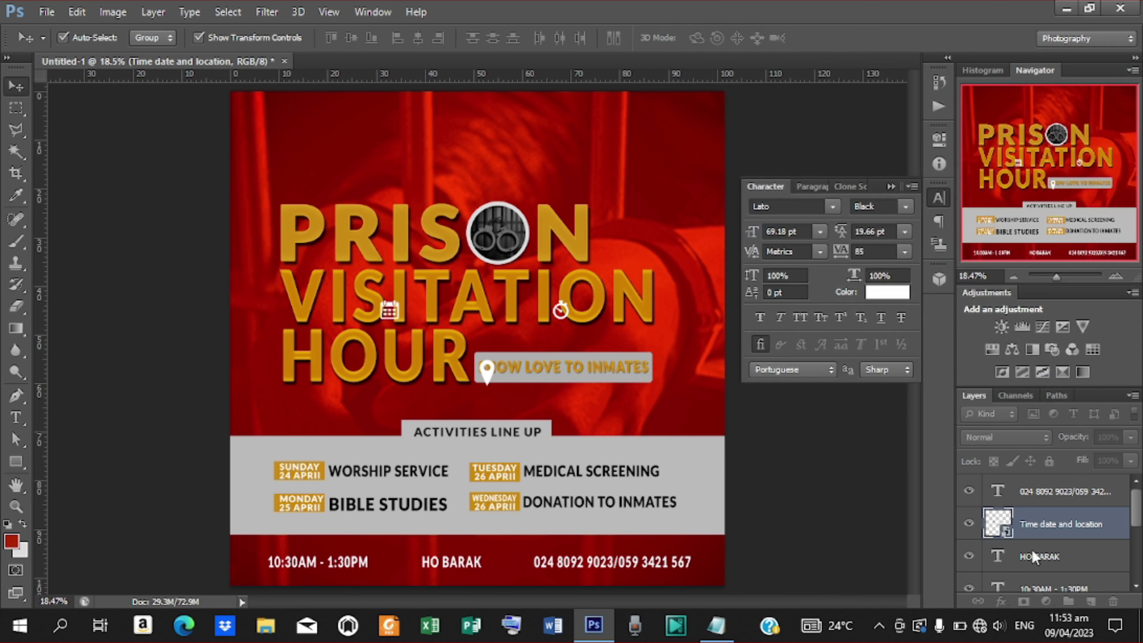
right_click(1046, 529)
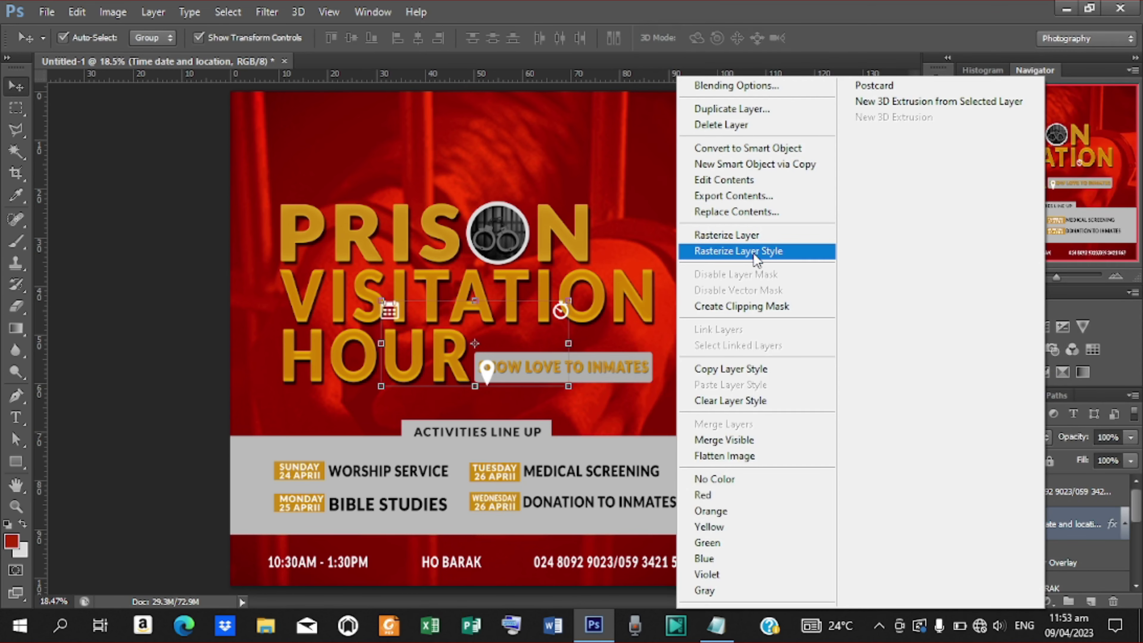
left_click(750, 236)
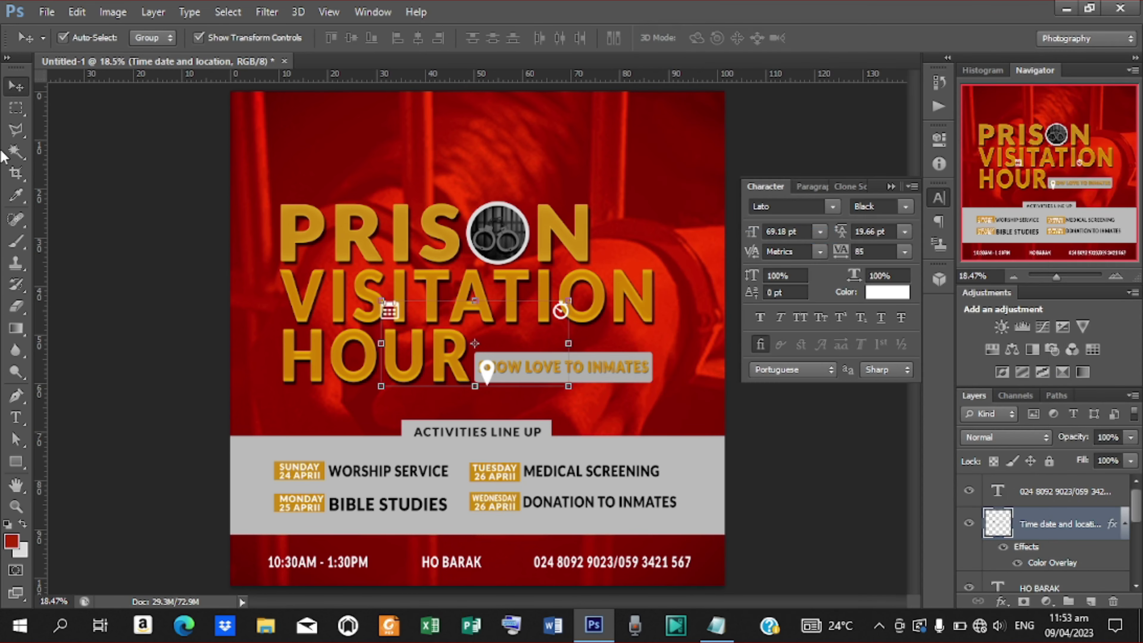
Step: Marquee-select the stopwatch icon on the Time date and location layer and cut it out to its own layer
left_click(14, 113)
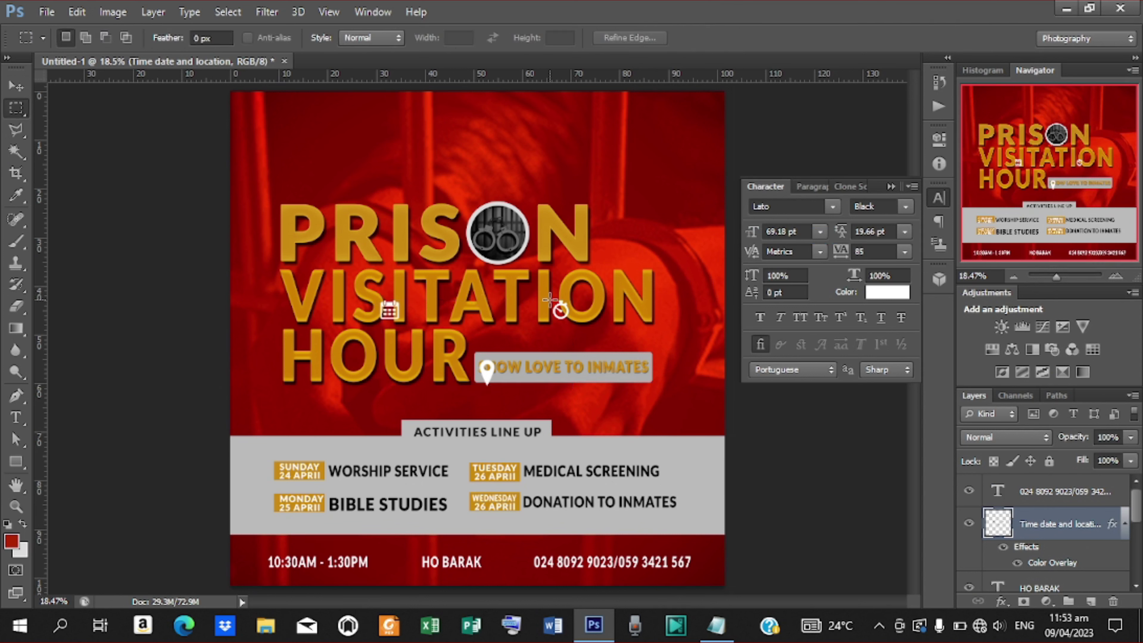
left_click_drag(549, 299, 574, 322)
right_click(564, 316)
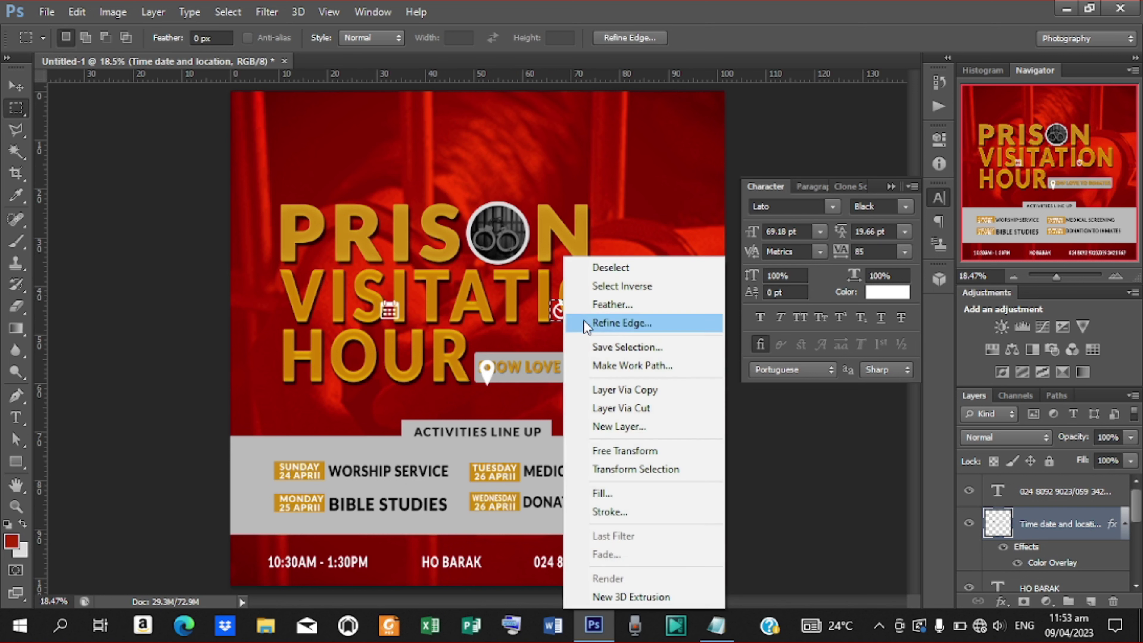
left_click(620, 408)
key("v")
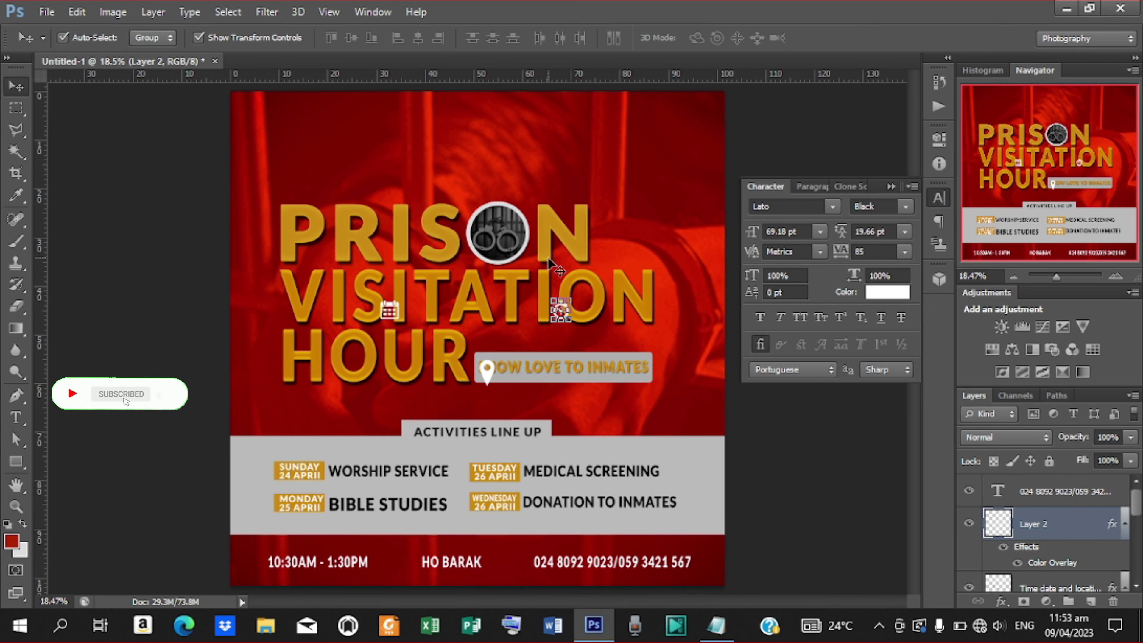
Step: Close the stopwatch's free transform without changing its size and turn off the display of transform controls
key("ctrl+t")
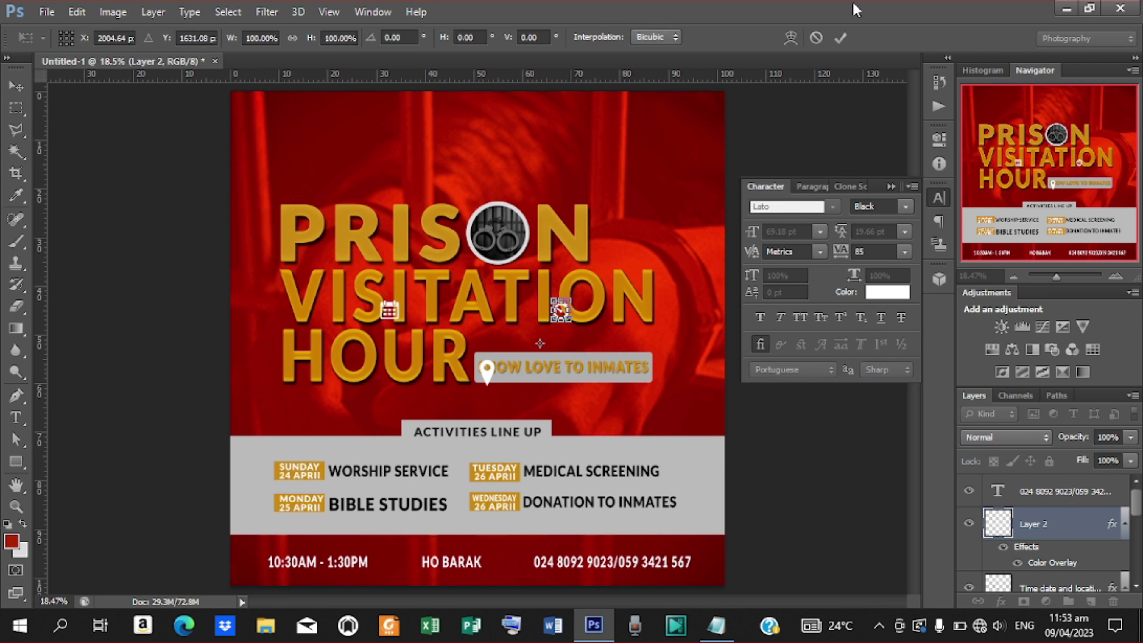
left_click(844, 40)
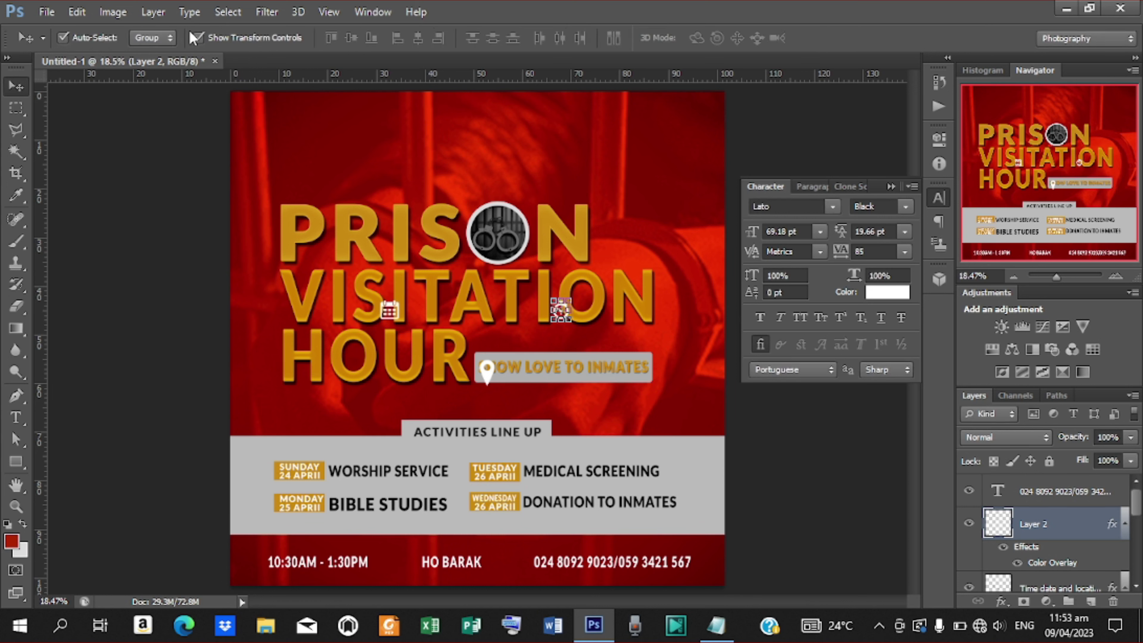
left_click(198, 38)
Step: Move the stopwatch layer down into the footer, placing the icon directly left of the 10:30AM - 1:30PM text
left_click_drag(550, 310, 486, 365)
key("ctrl+z")
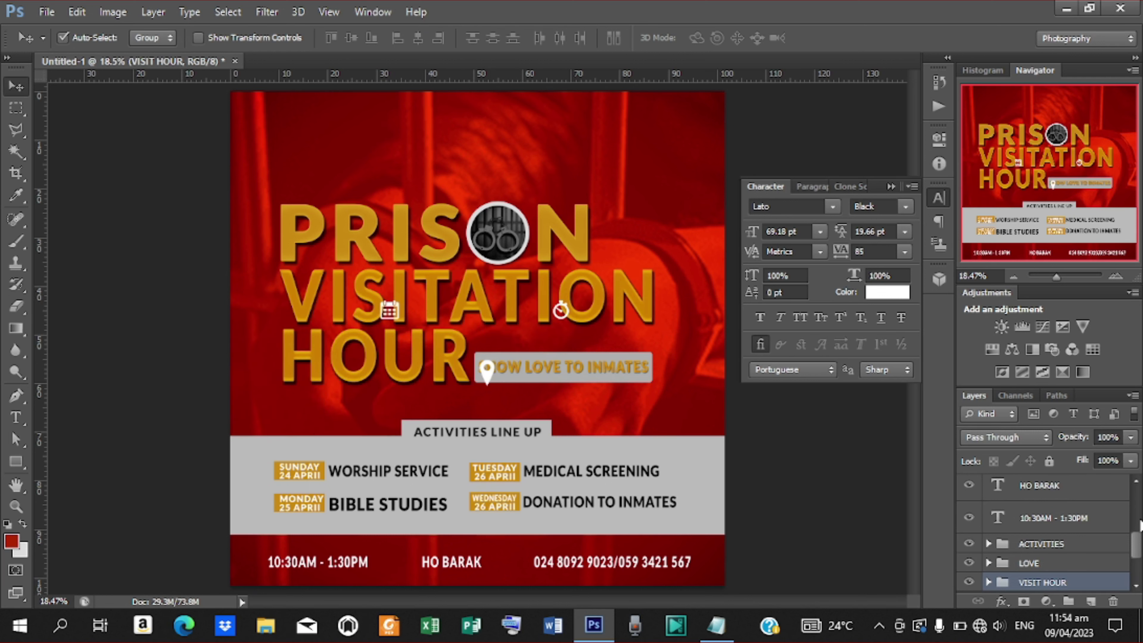
left_click_drag(1137, 549, 1134, 507)
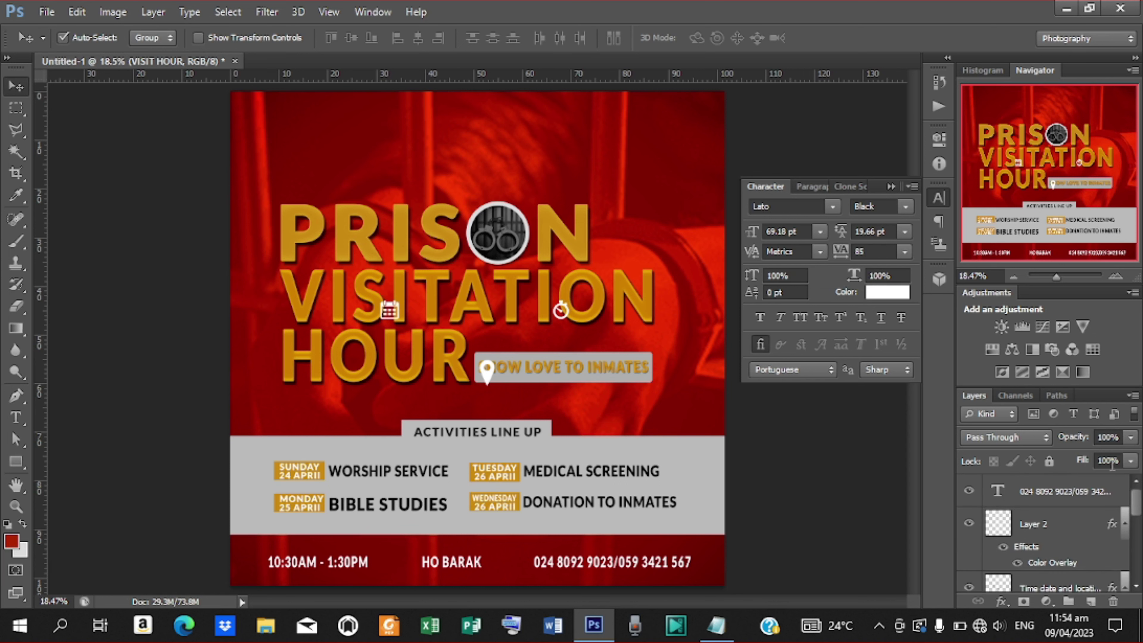
left_click(1042, 528)
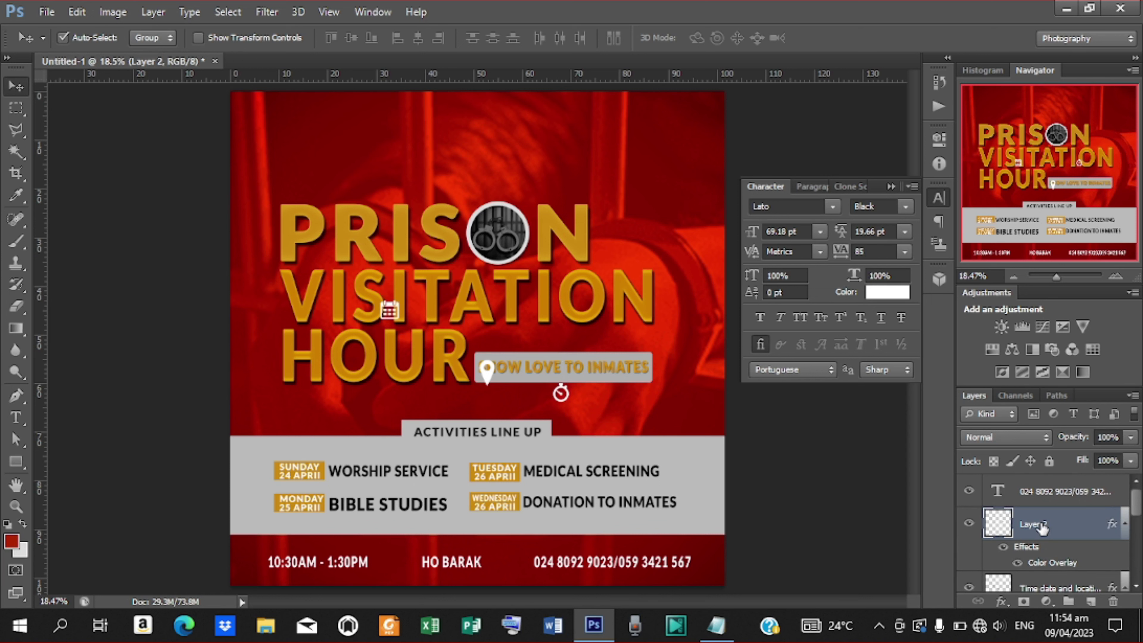
key("shift+Down")
key("shift+Down")
key("shift+Down")
key("shift+Down")
key("shift+Down")
key("shift+Down")
key("shift+Down")
key("shift+Down")
key("shift+Down")
key("shift+Down")
key("shift+Down")
key("shift+Down")
key("shift+Down")
key("shift+Down")
key("Left")
key("Left")
key("Left")
key("Left")
key("Left")
key("Left")
key("Left")
key("Left")
key("Left")
key("Left")
key("Left")
key("Left")
key("Left")
key("Left")
key("Left")
key("Left")
key("Left")
key("Left")
key("Left")
key("Left")
key("Left")
key("Left")
key("Left")
key("Left")
key("Left")
key("Left")
key("Left")
key("Left")
key("Left")
key("Left")
key("Left")
key("Left")
key("Left")
key("Left")
key("Left")
key("Left")
key("Left")
key("Left")
key("Left")
key("Left")
Step: Move the remaining calendar and location pin icons straight down until the pin sits in the footer beside HO BARAK
left_click(1053, 586)
key("Down")
key("Down")
key("Down")
key("Down")
key("Down")
key("Down")
key("Down")
key("Down")
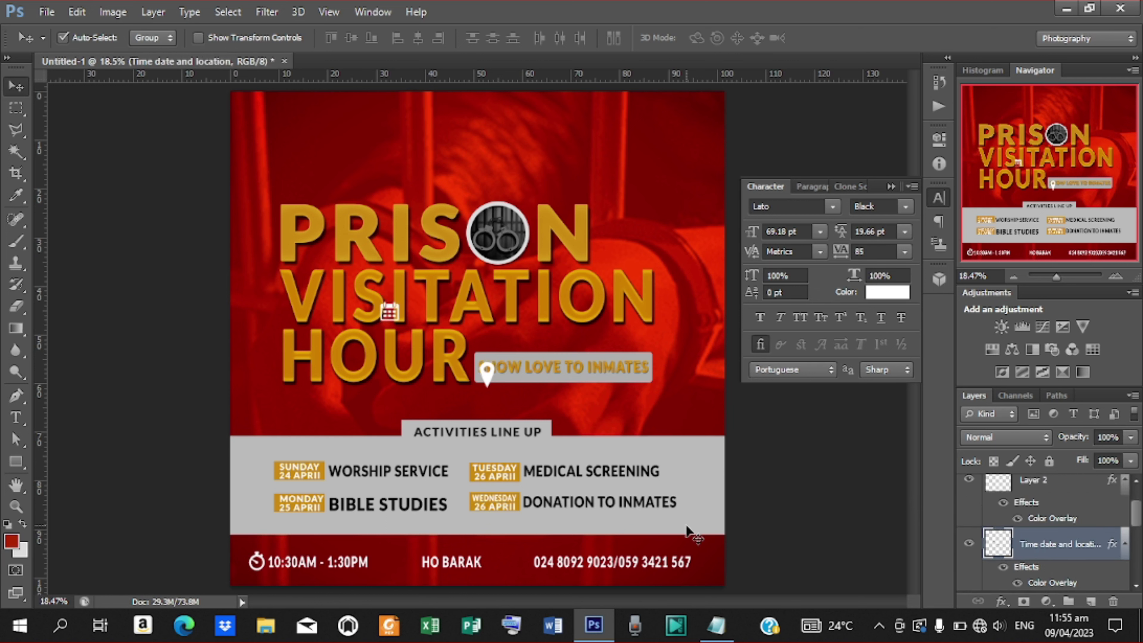
key("Down")
key("Down")
key("Down")
key("Down")
key("Down")
key("Down")
key("Down")
key("Down")
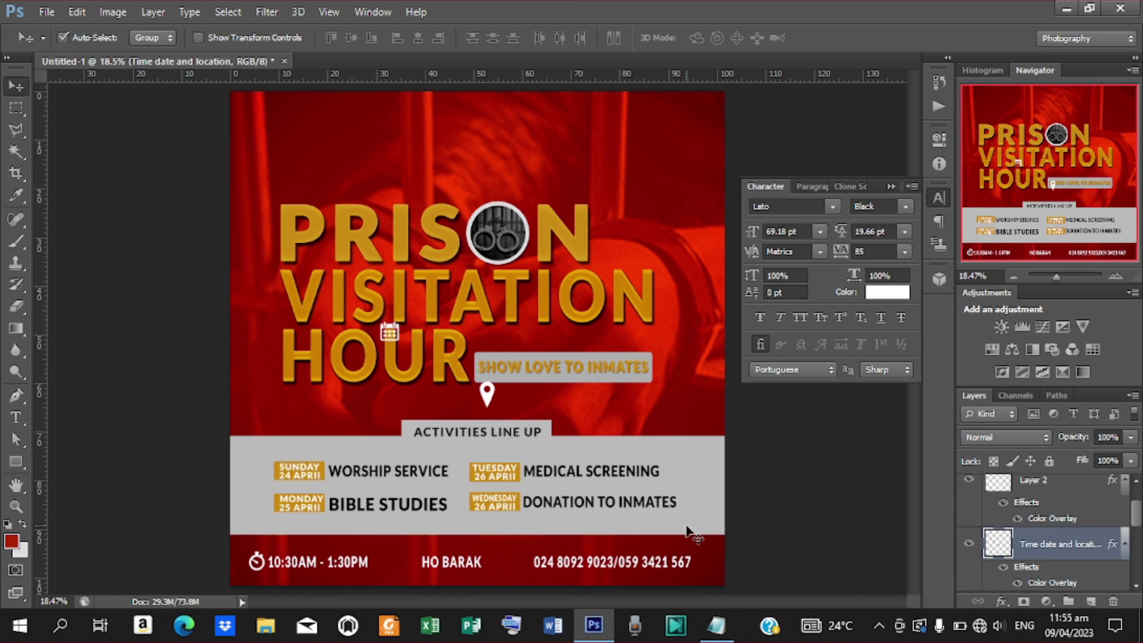
key("Down")
key("Down")
key("Down")
key("Down")
key("Down")
key("Down")
key("Down")
key("Down")
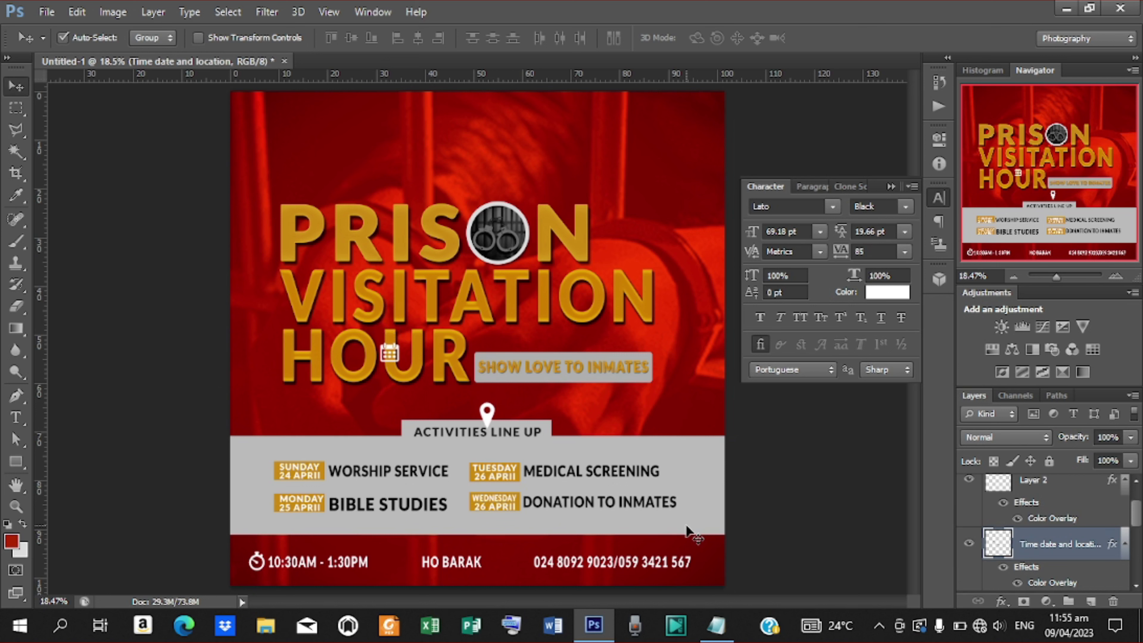
key("Down")
key("Down")
key("Down")
key("Down")
key("Down")
key("Down")
key("Down")
key("Down")
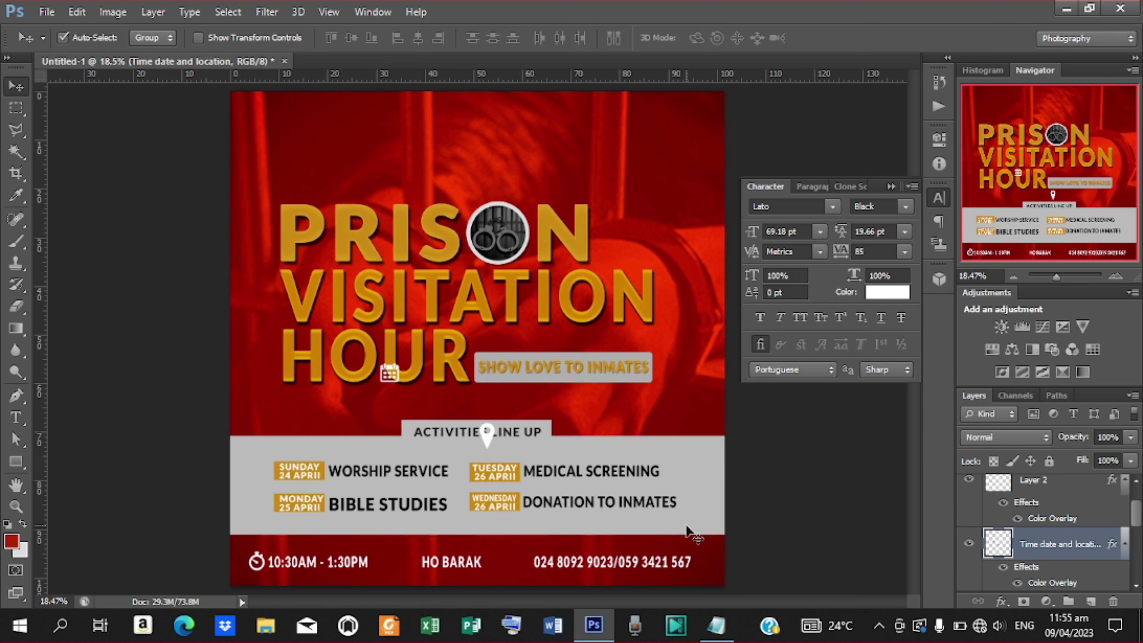
key("Down")
key("Down")
key("Down")
key("Down")
key("Down")
key("Down")
key("Down")
key("Down")
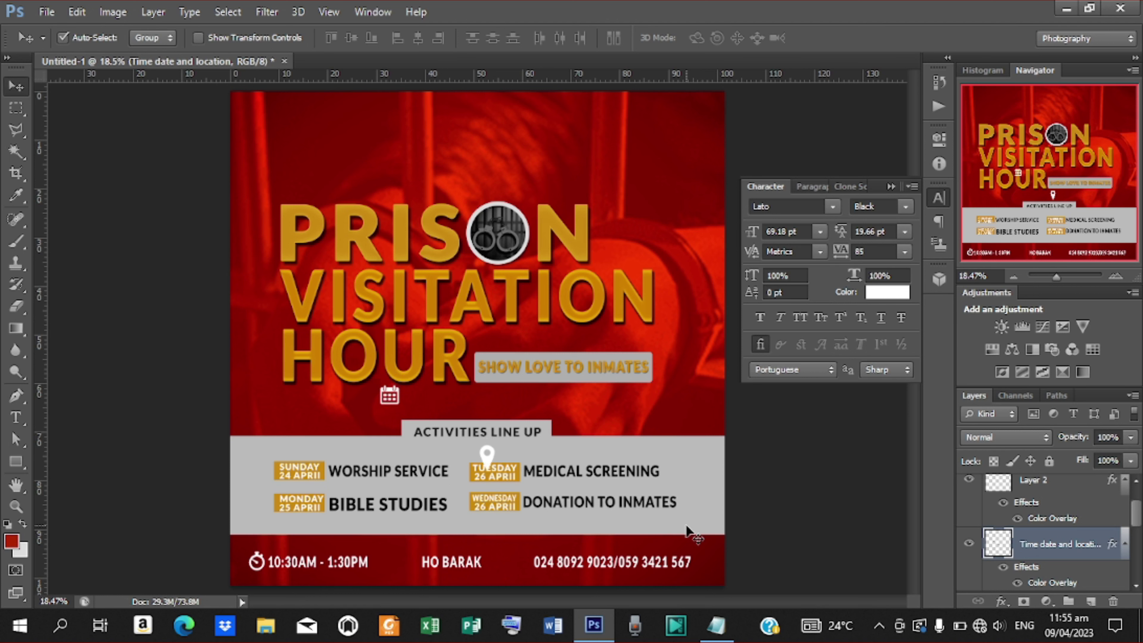
key("Down")
key("Down")
key("Down")
key("Down")
key("Down")
key("Down")
key("Down")
key("Down")
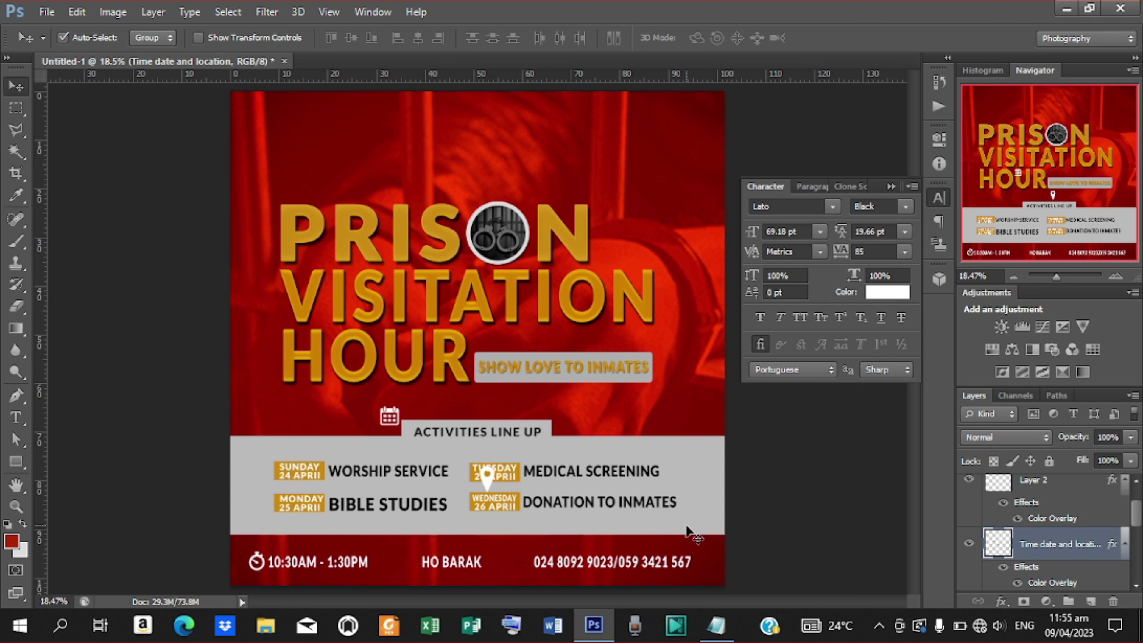
key("Down")
key("Down")
key("Down")
key("Down")
key("Down")
key("Down")
key("Down")
key("Down")
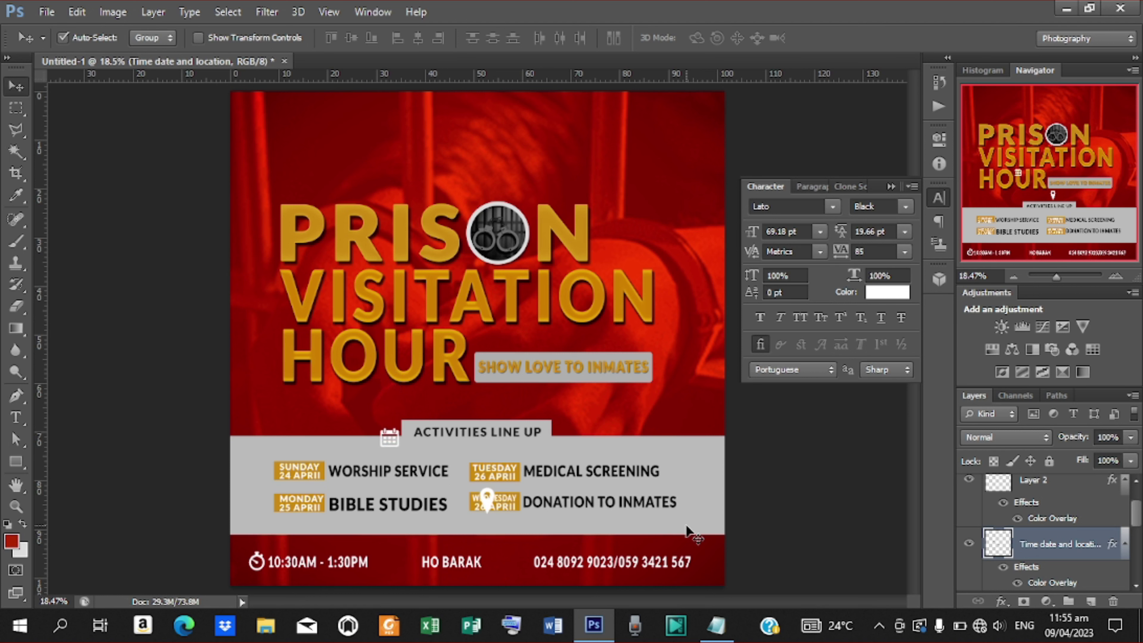
key("Down")
key("Down")
key("Down")
key("Down")
key("Down")
key("Down")
key("Down")
key("Down")
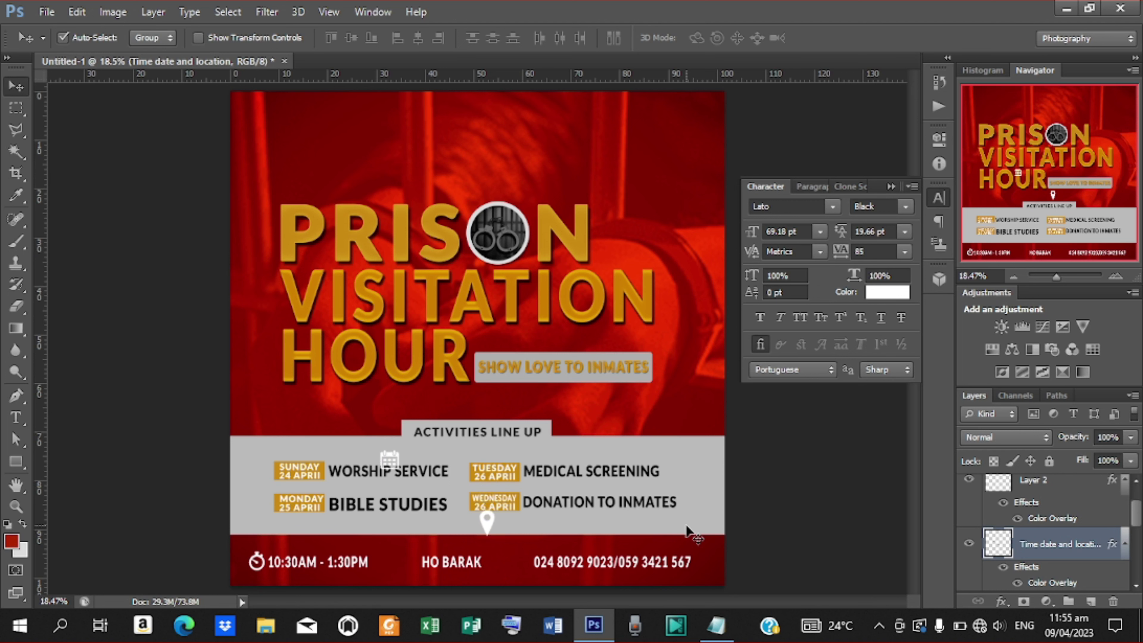
key("Down")
key("Down")
key("Down")
key("Down")
key("Down")
key("Down")
key("Down")
key("Down")
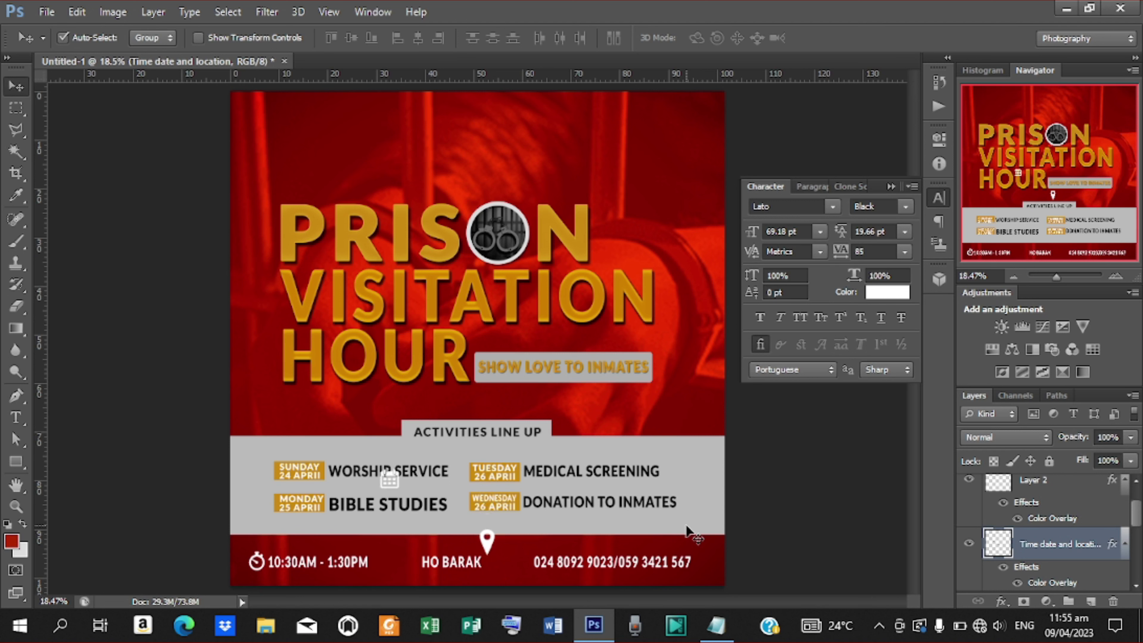
key("Down")
key("Down")
key("Down")
key("Down")
key("Down")
key("Down")
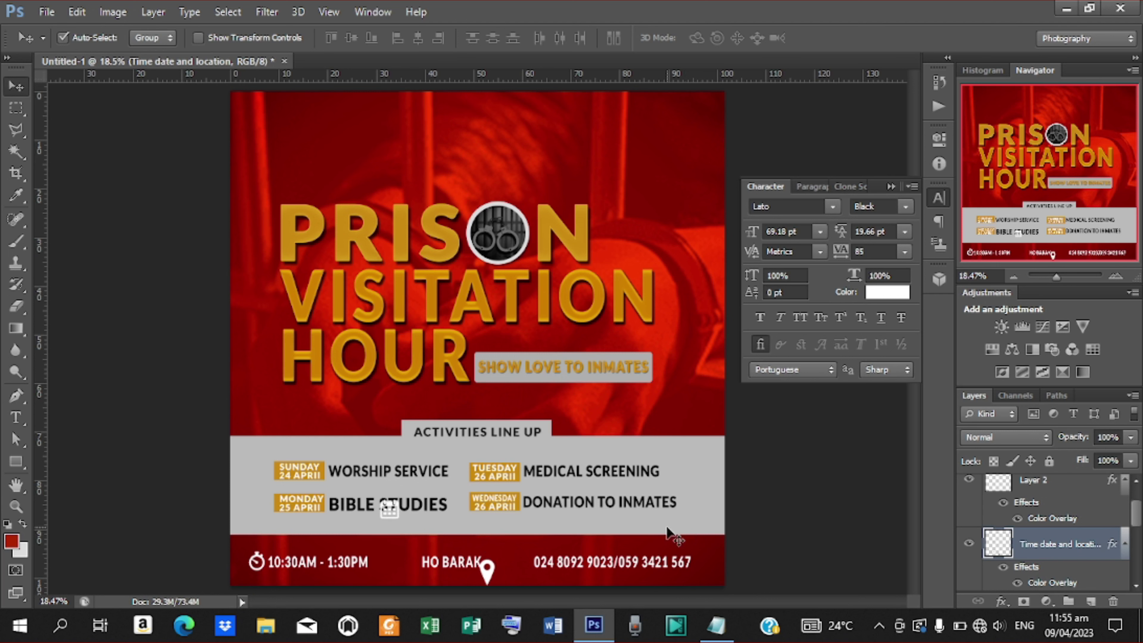
Step: Marquee-select the location pin next to HO BARAK and cut it out to its own layer, ready for moving
left_click(16, 107)
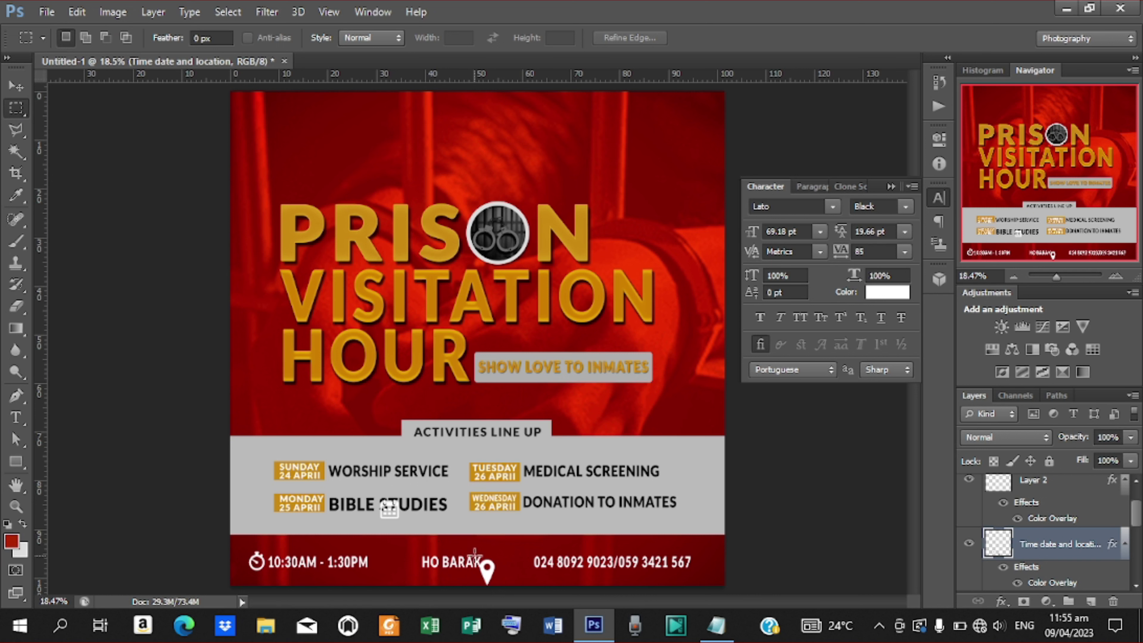
left_click_drag(477, 558, 501, 585)
right_click(491, 586)
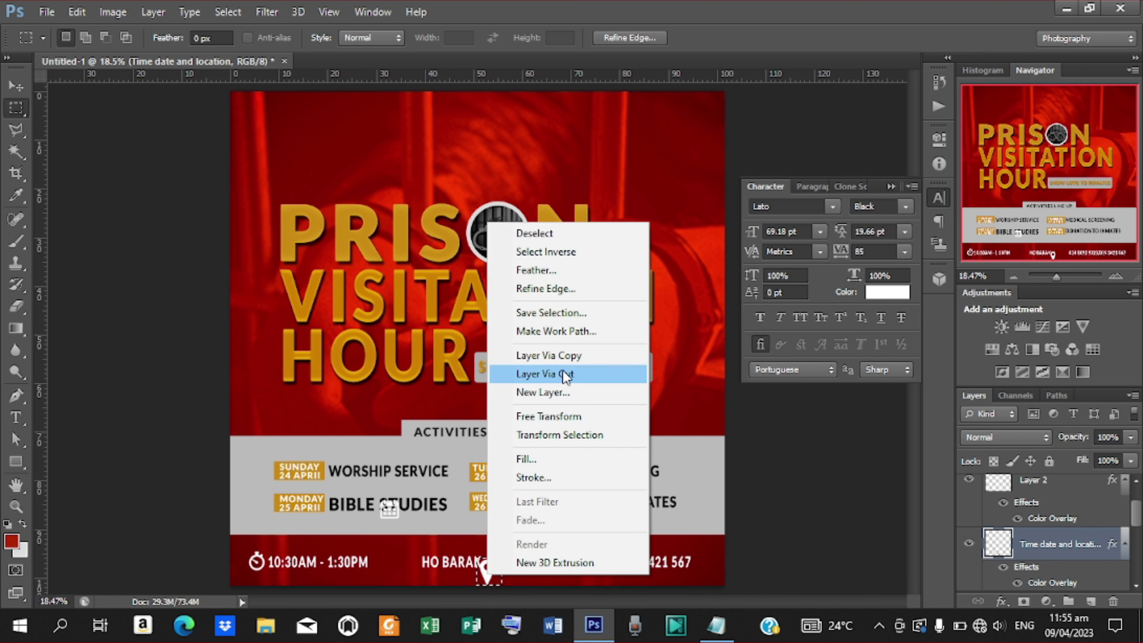
left_click(551, 373)
left_click(17, 87)
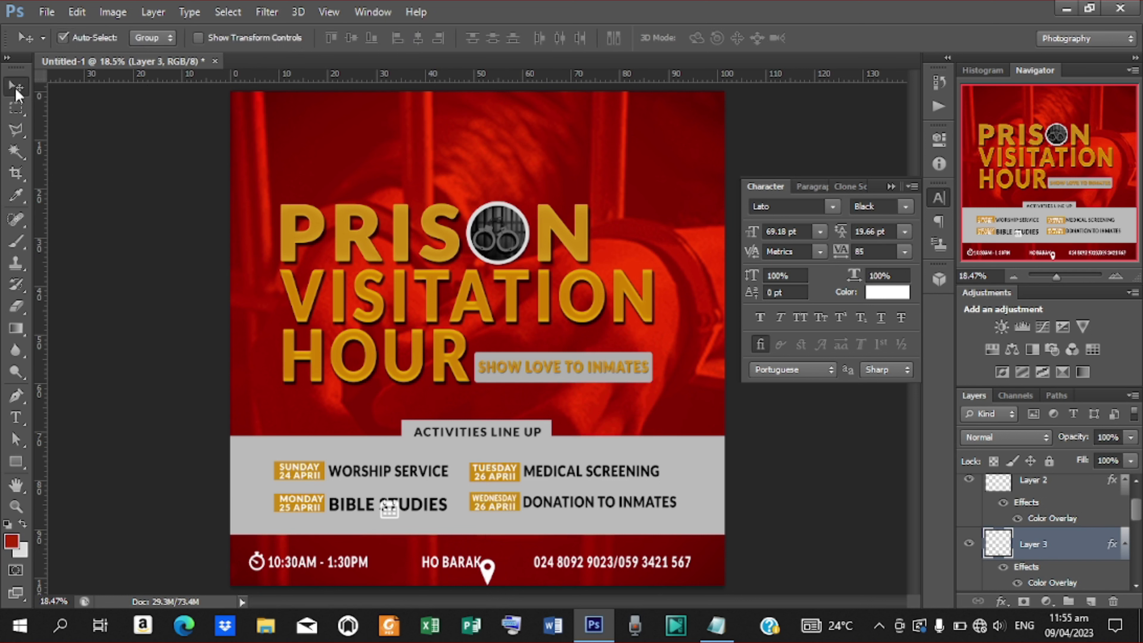
Step: Move the location pin layer left and slightly up so the icon sits directly left of HO BARAK in the footer
key("shift+Left")
key("shift+Left")
key("shift+Left")
key("shift+Left")
key("shift+Left")
key("shift+Left")
key("shift+Left")
key("shift+Left")
key("shift+Left")
key("shift+Left")
key("shift+Left")
key("shift+Left")
key("shift+Left")
key("shift+Left")
key("shift+Left")
key("shift+Left")
key("shift+Left")
key("shift+Left")
key("shift+Left")
key("shift+Left")
key("shift+Left")
key("shift+Left")
key("shift+Left")
key("shift+Left")
key("shift+Left")
key("shift+Left")
key("shift+Left")
key("shift+Left")
key("shift+Left")
key("shift+Left")
key("shift+Left")
key("shift+Left")
key("shift+Left")
key("shift+Left")
key("shift+Left")
key("shift+Left")
key("shift+Left")
key("shift+Left")
key("shift+Left")
key("shift+Left")
key("shift+Left")
key("shift+Left")
key("shift+Left")
key("shift+Left")
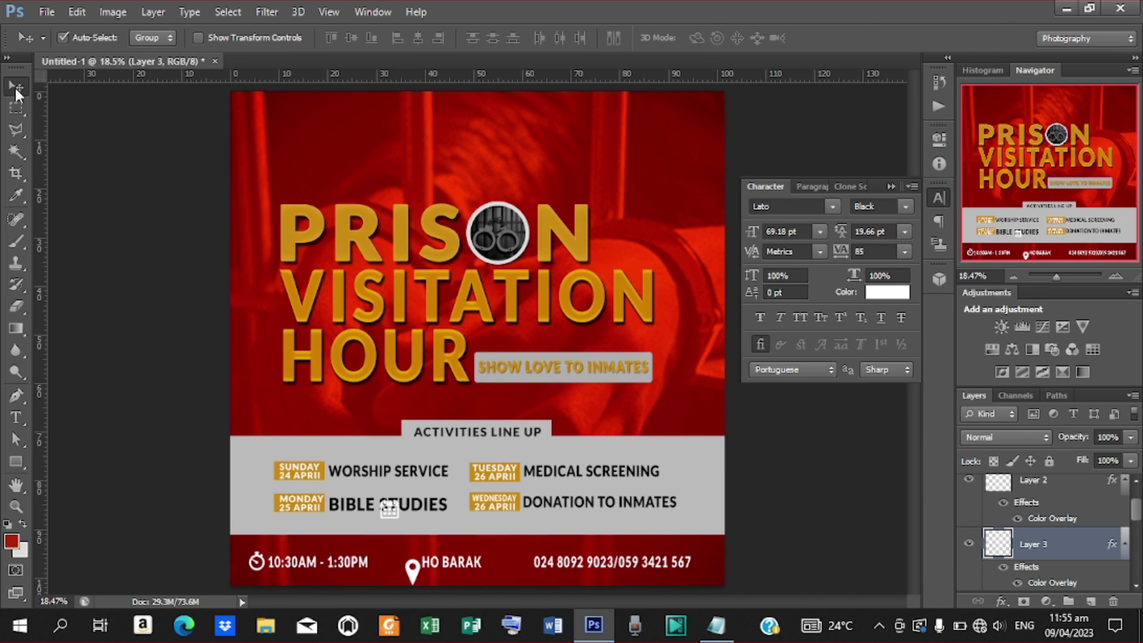
key("shift+Up")
key("shift+Up")
key("shift+Up")
key("shift+Up")
key("shift+Left")
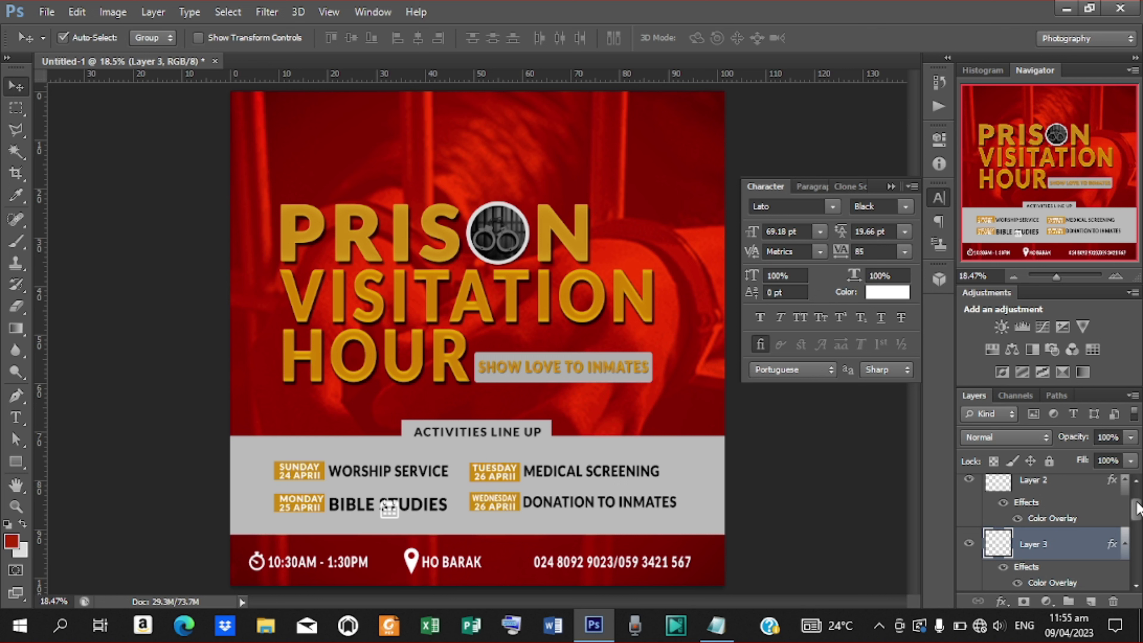
Step: Shift the leftover calendar icon right to the gap beside BIBLE STUDIES, and delete its Time date and location layer
left_click_drag(1137, 508, 1136, 525)
left_click(1035, 537)
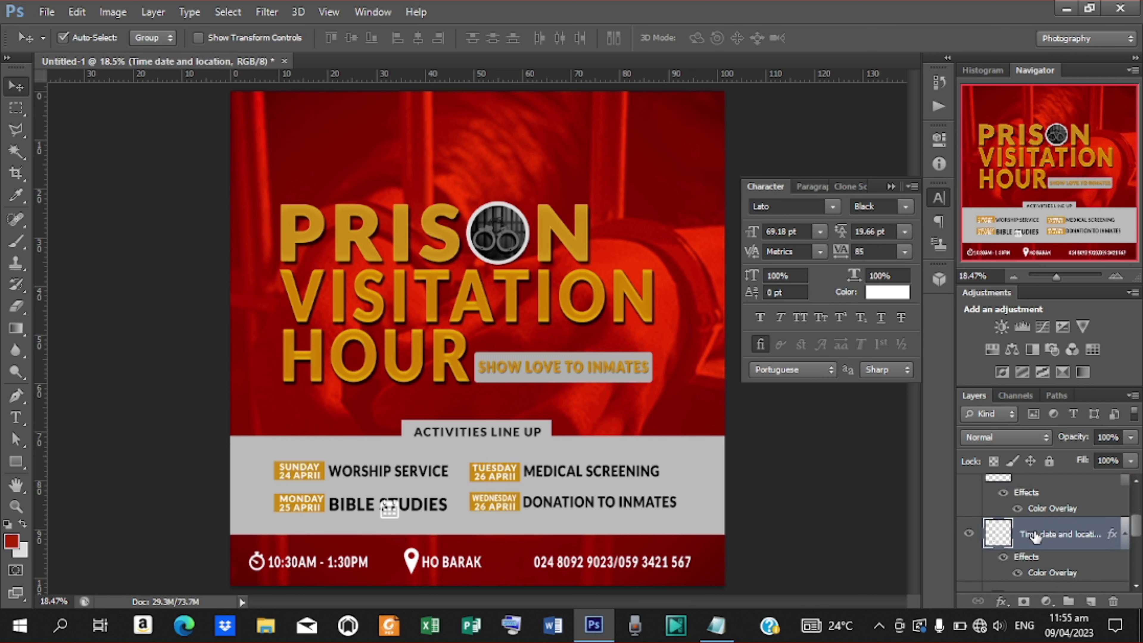
key("shift+Right")
key("shift+Right")
key("shift+Right")
key("shift+Right")
key("shift+Right")
key("shift+Right")
key("shift+Right")
key("shift+Right")
key("shift+Right")
key("shift+Right")
key("shift+Right")
key("shift+Right")
key("shift+Right")
key("shift+Right")
key("shift+Right")
key("shift+Right")
key("shift+Right")
key("shift+Right")
key("shift+Right")
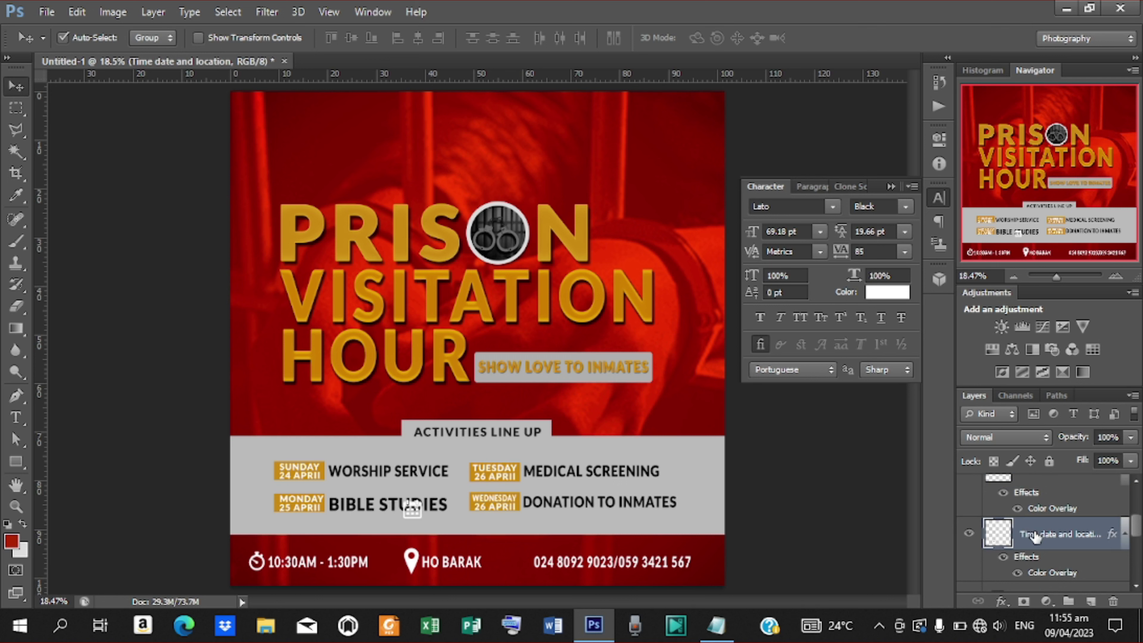
key("shift+Right")
key("shift+Right")
key("shift+Right")
key("shift+Right")
key("shift+Right")
key("shift+Right")
key("shift+Right")
key("shift+Right")
key("shift+Right")
key("shift+Right")
key("shift+Right")
key("shift+Right")
key("shift+Right")
key("shift+Right")
key("shift+Right")
key("shift+Right")
key("shift+Right")
key("shift+Right")
key("shift+Right")
key("shift+Right")
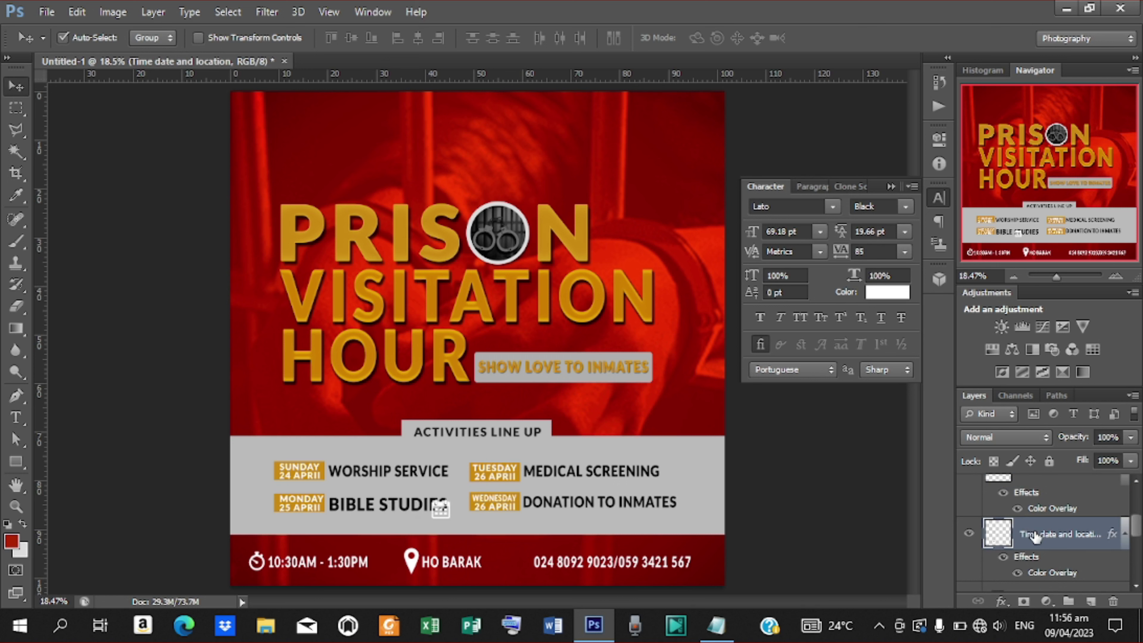
key("shift+Right")
key("shift+Right")
key("shift+Right")
key("shift+Right")
key("shift+Right")
key("shift+Right")
key("shift+Right")
key("shift+Right")
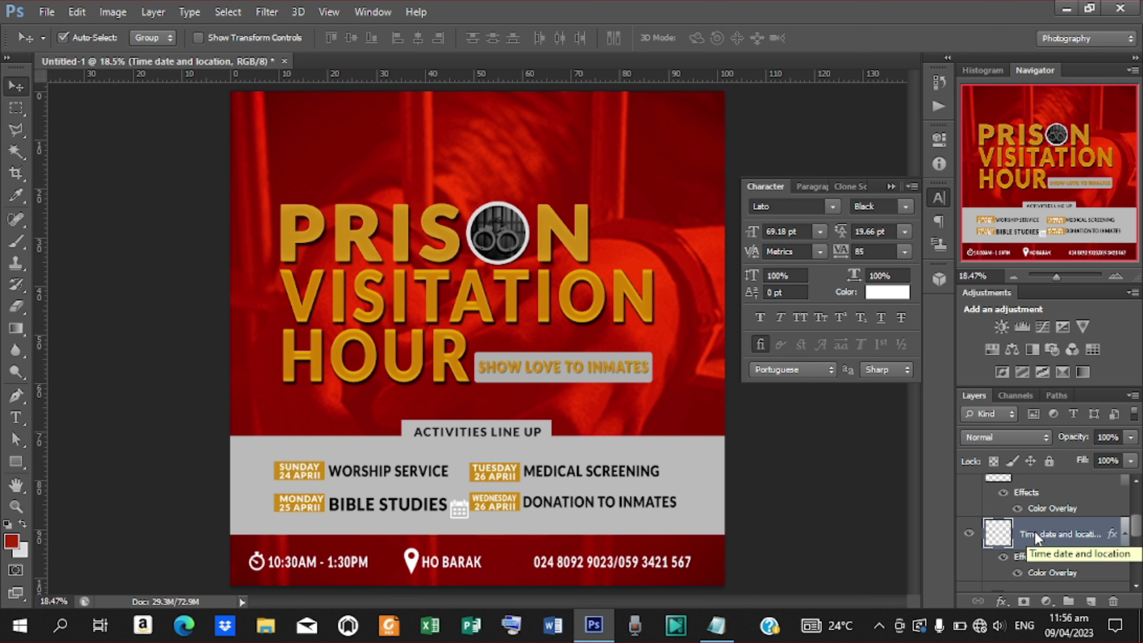
key("Delete")
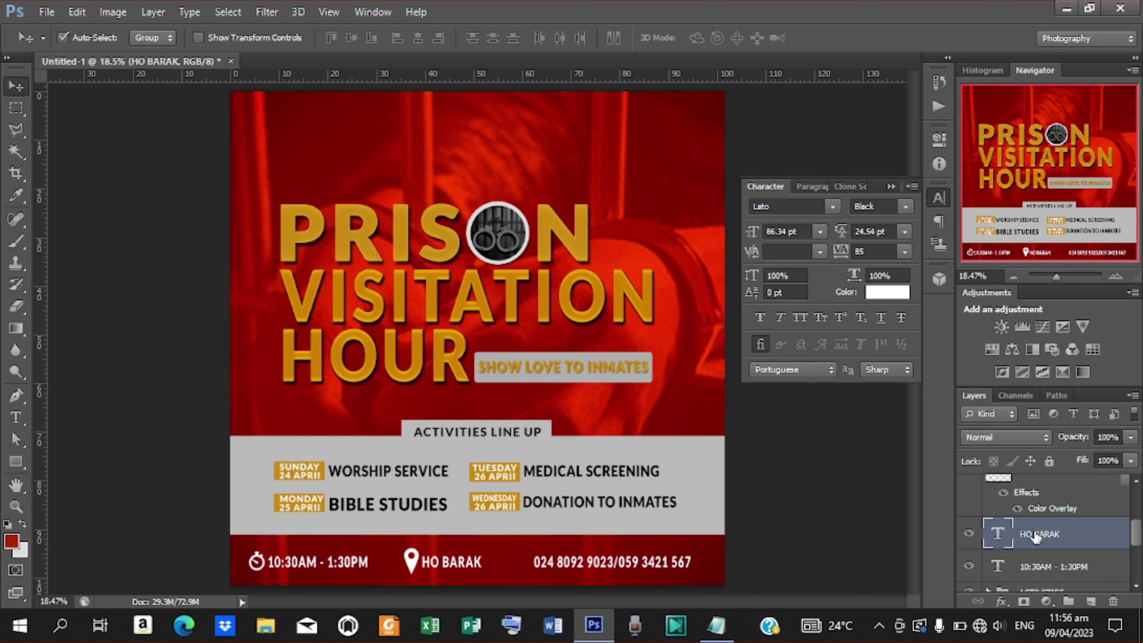
Step: Place the SM4 phone icon from the desktop's PRISON VISITATION HOUR folder into the flyer at its default size
left_click(47, 14)
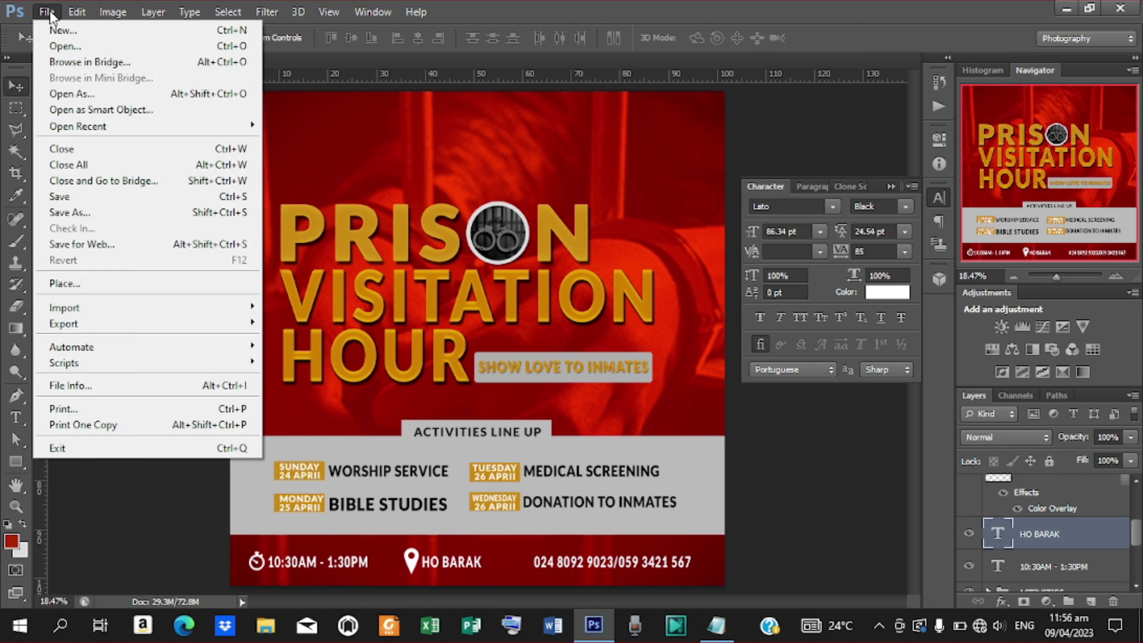
left_click(49, 18)
left_click(47, 11)
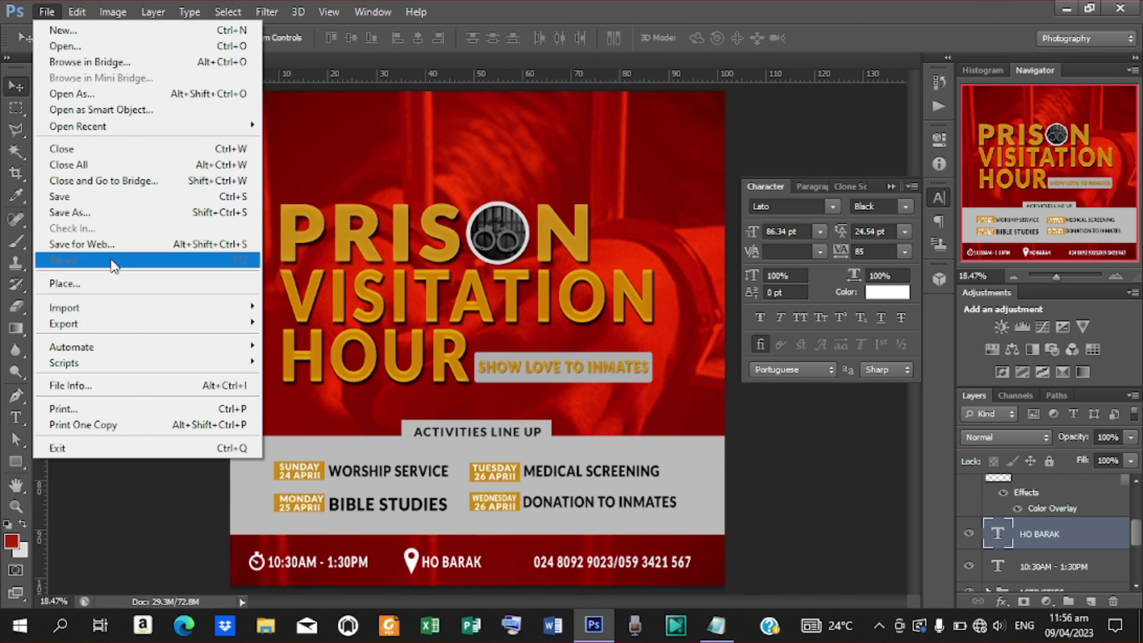
left_click(111, 284)
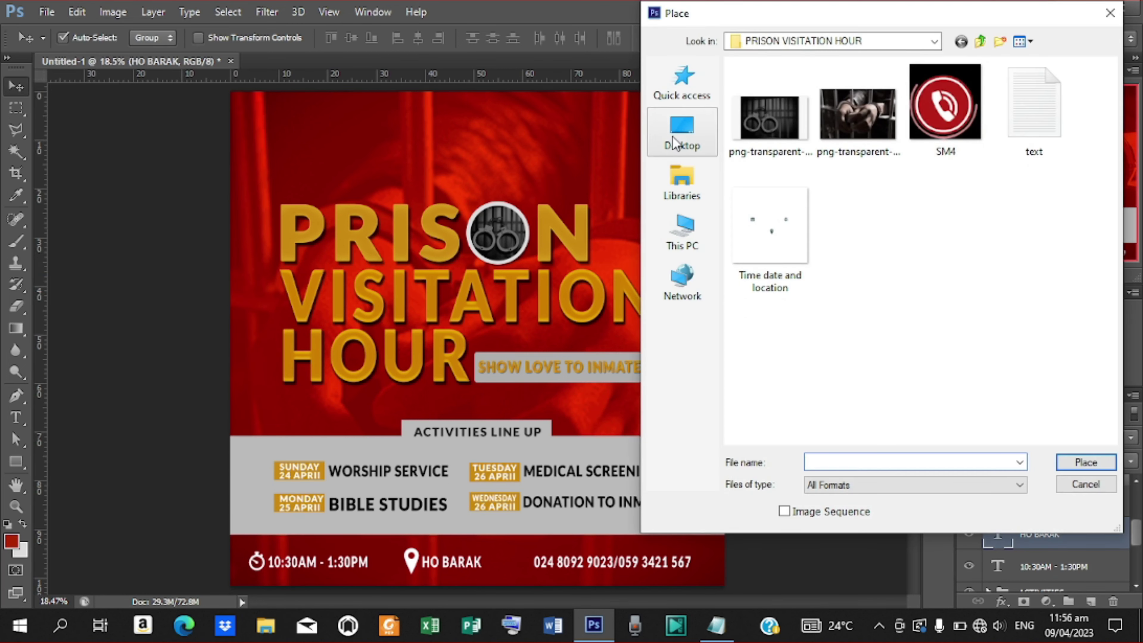
left_click(674, 139)
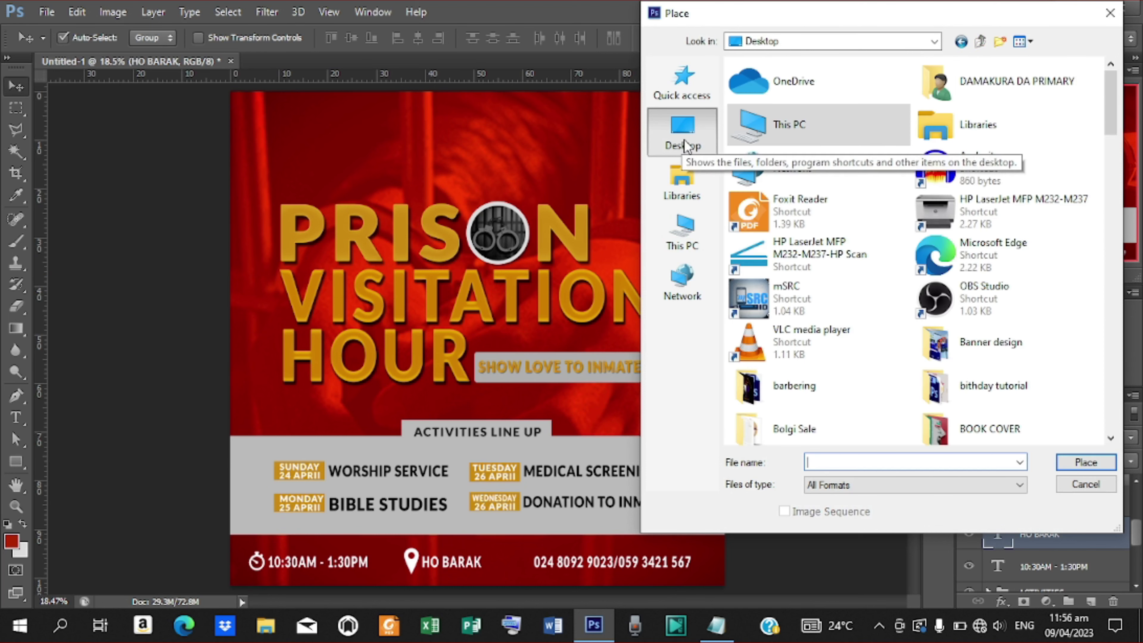
left_click_drag(1112, 90, 1095, 226)
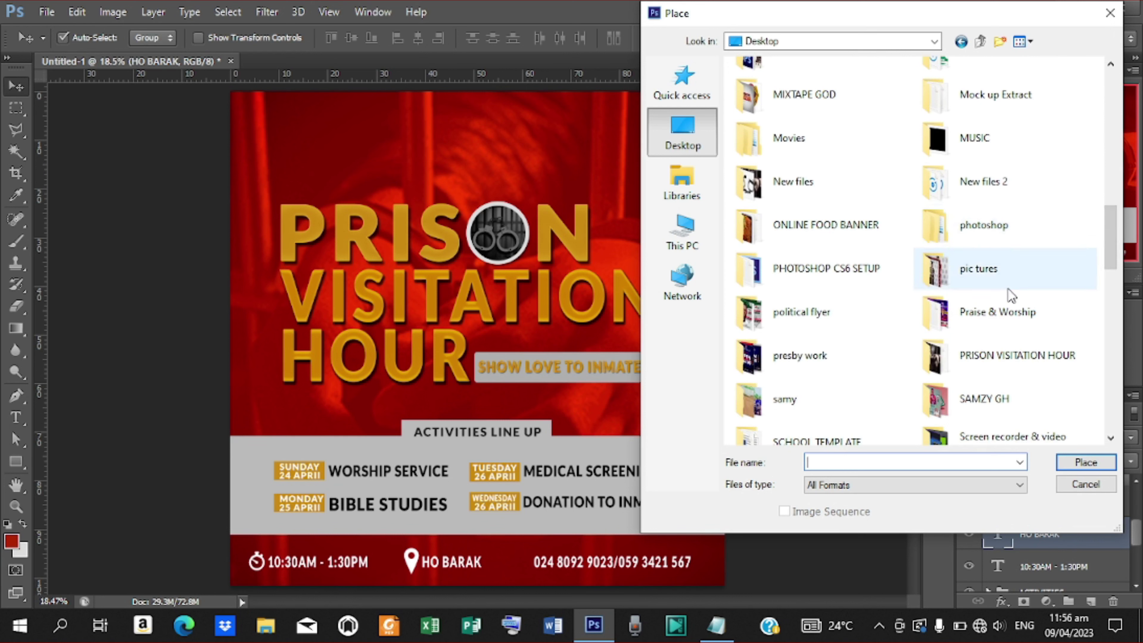
double_click(1023, 357)
left_click(964, 113)
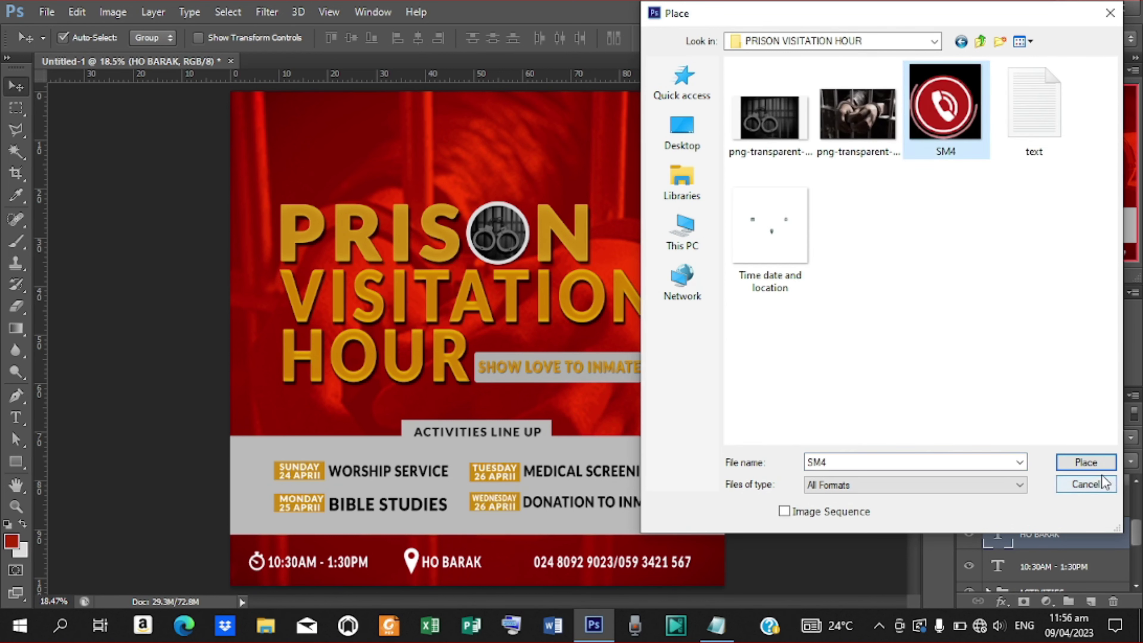
left_click(1097, 461)
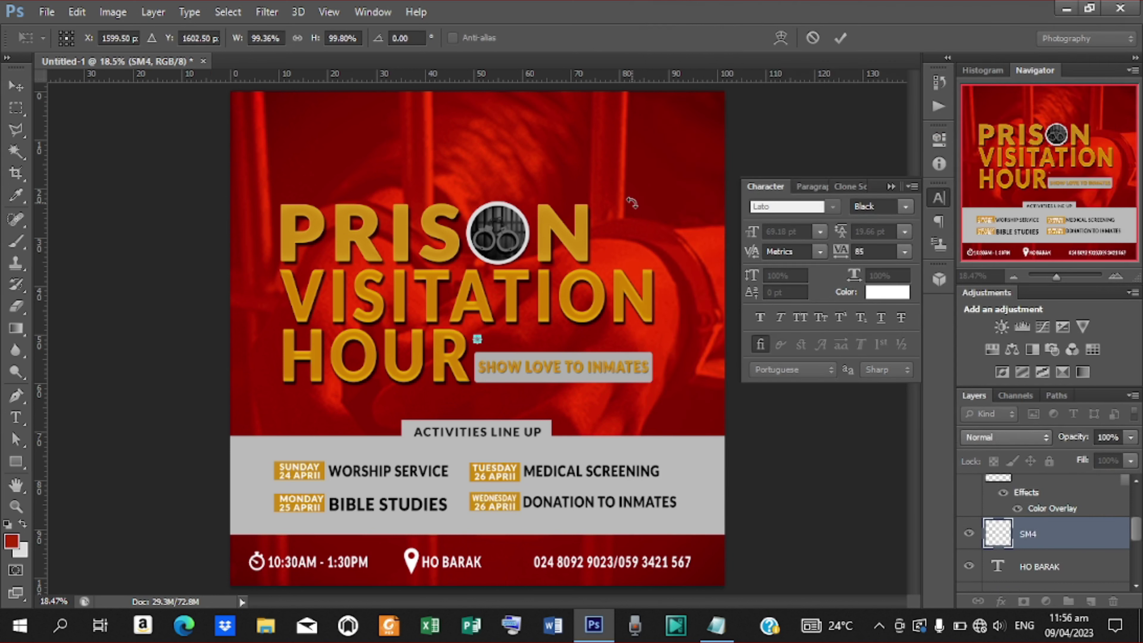
left_click(841, 38)
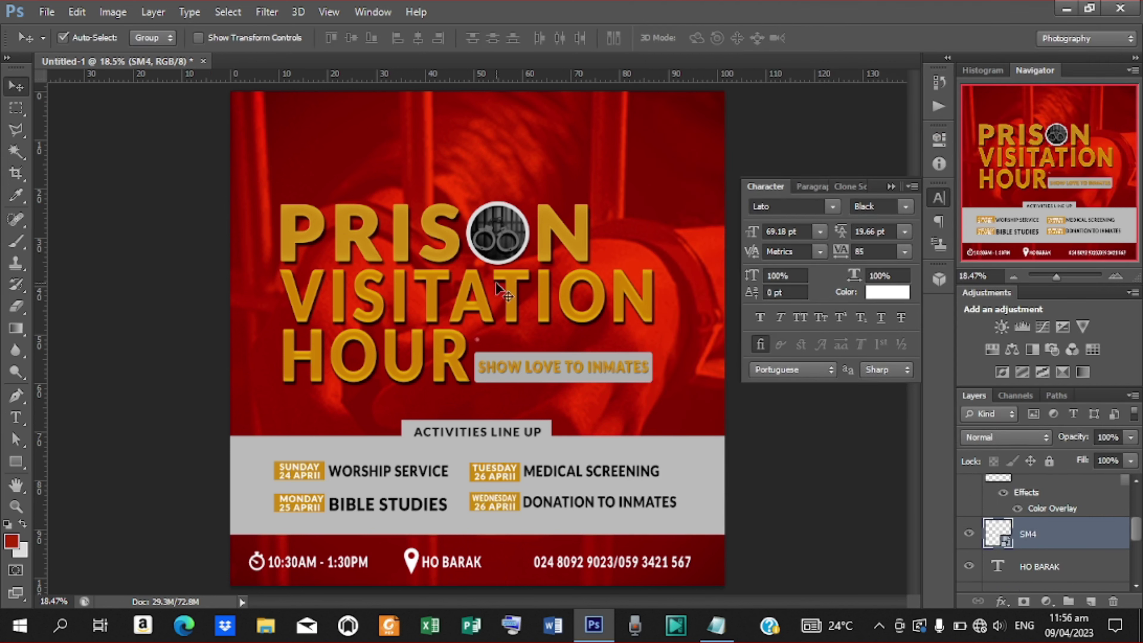
Step: Show transform controls, enlarge the phone icon to about 522%, and move it into the footer directly left of the contact numbers
left_click(198, 38)
left_click_drag(482, 345, 497, 447)
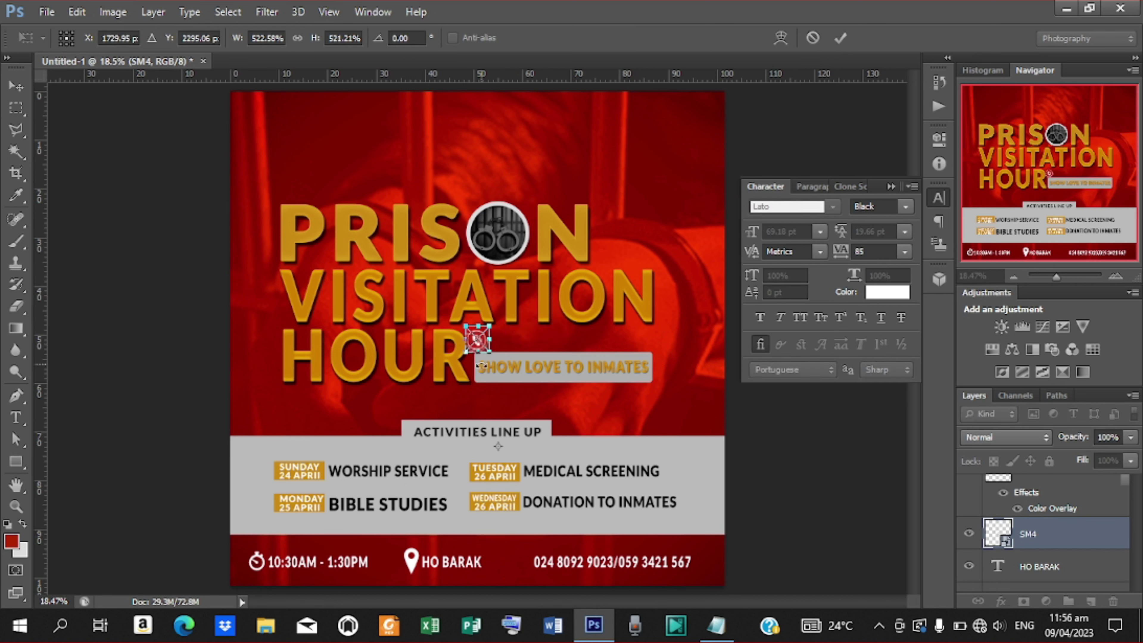
left_click_drag(480, 344, 520, 567)
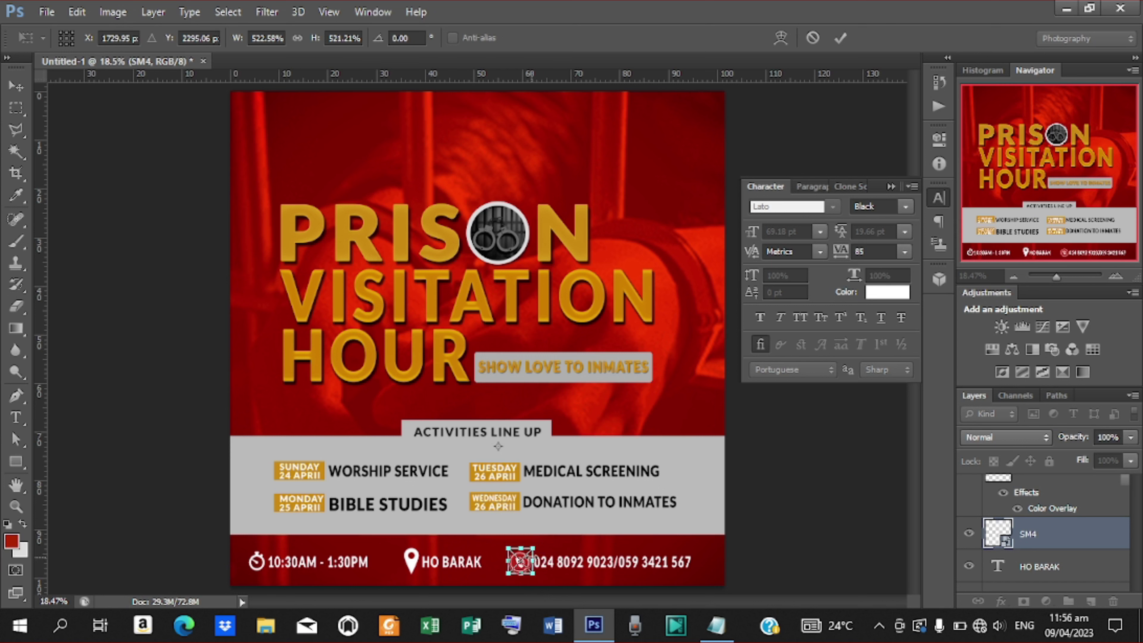
key("Return")
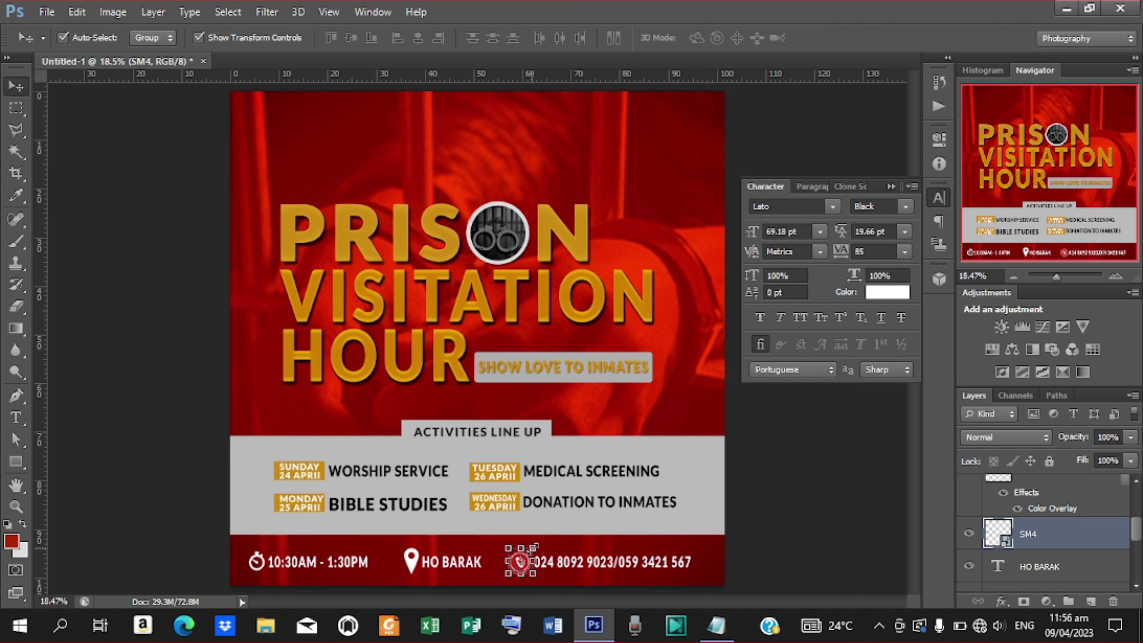
Step: Shrink the phone icon to about 336% and nudge it slightly right and down beside the contact numbers
left_click_drag(534, 548, 531, 550)
key("Right")
key("Right")
key("Right")
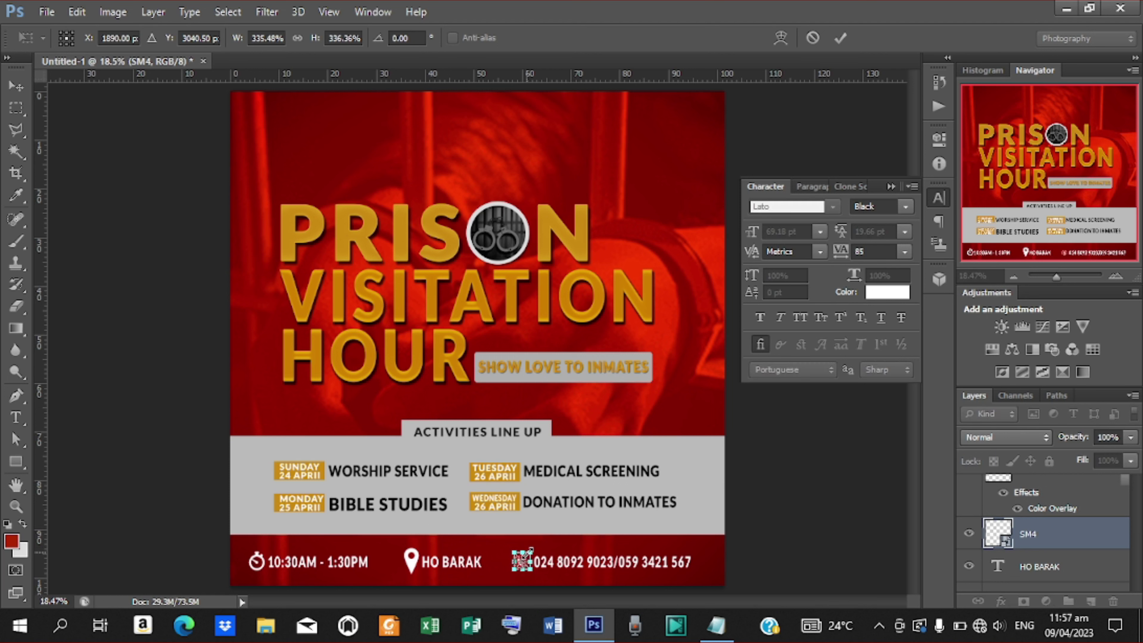
key("Down")
key("Right")
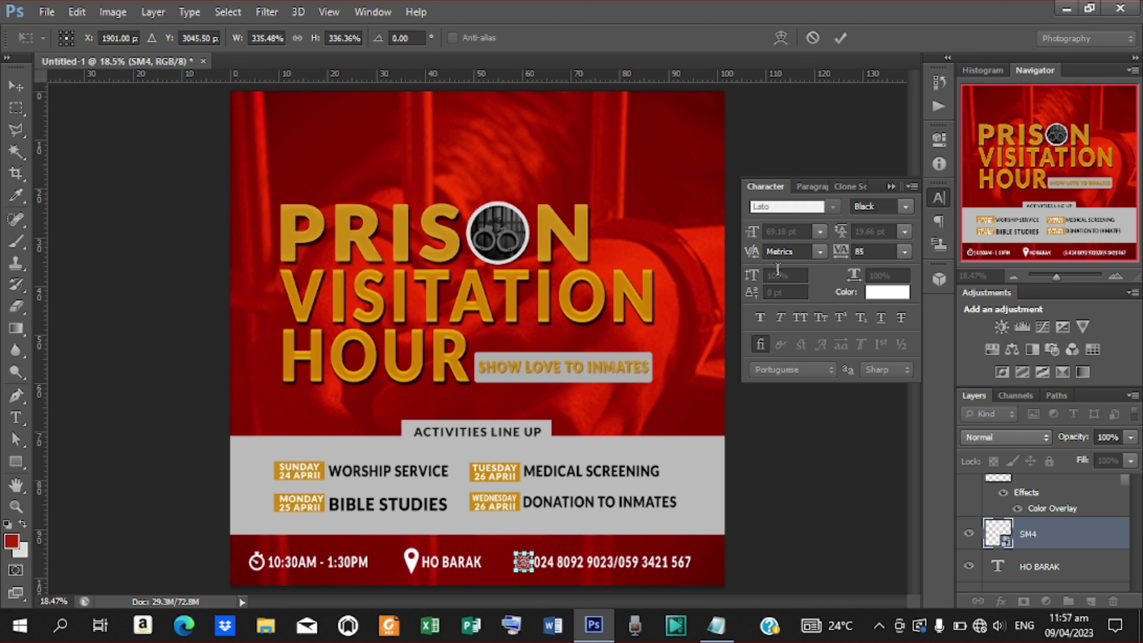
left_click(840, 37)
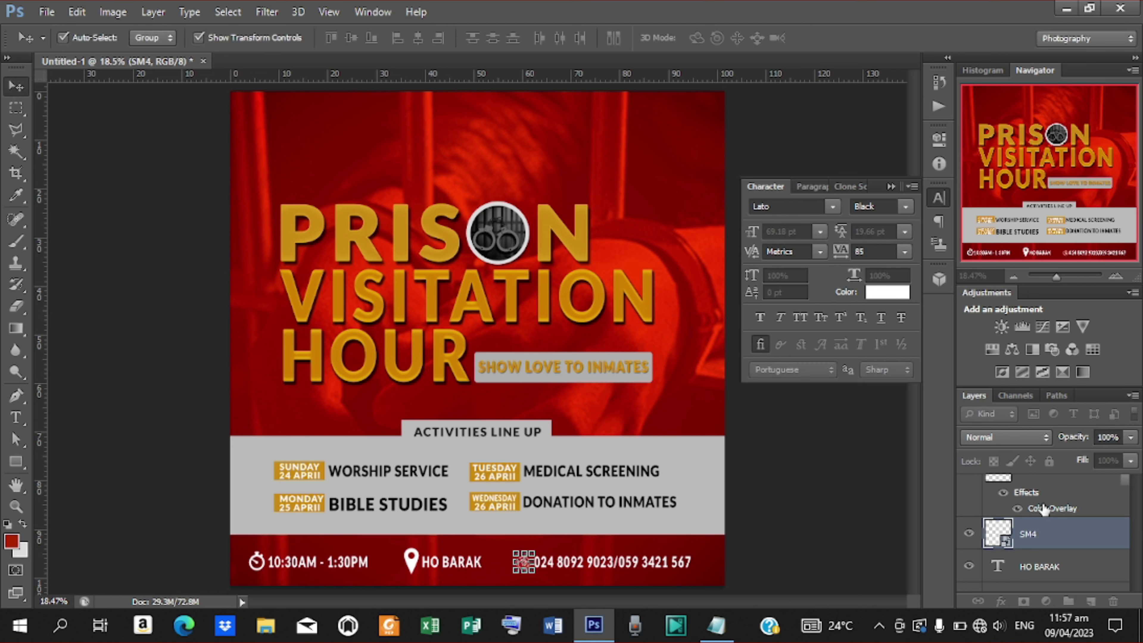
right_click(1025, 541)
left_click(818, 9)
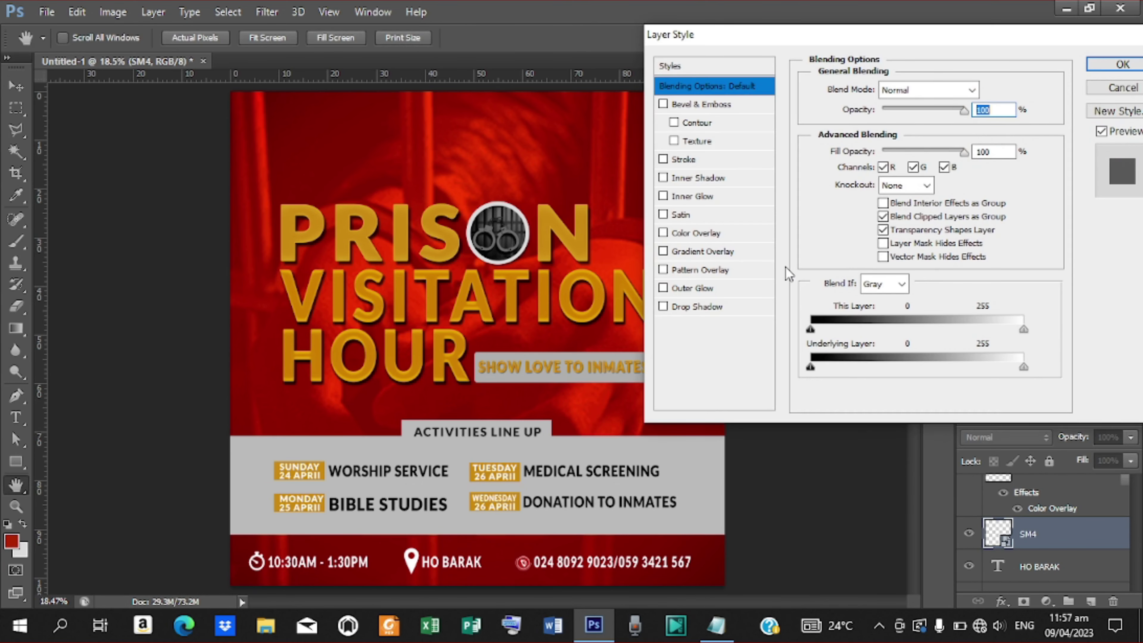
left_click(689, 232)
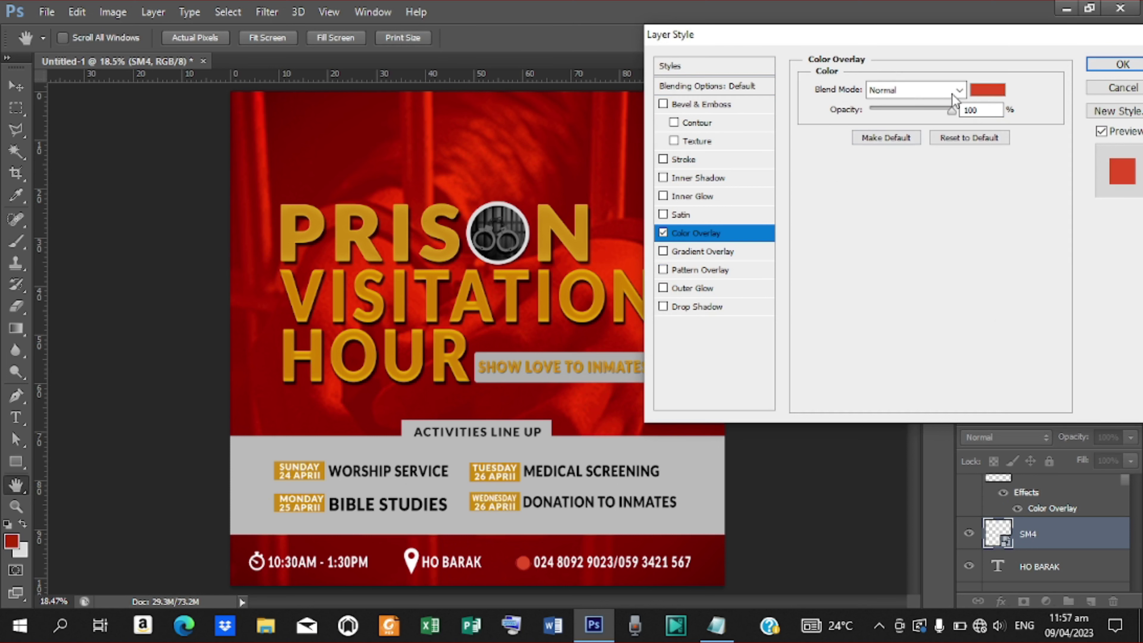
left_click(987, 89)
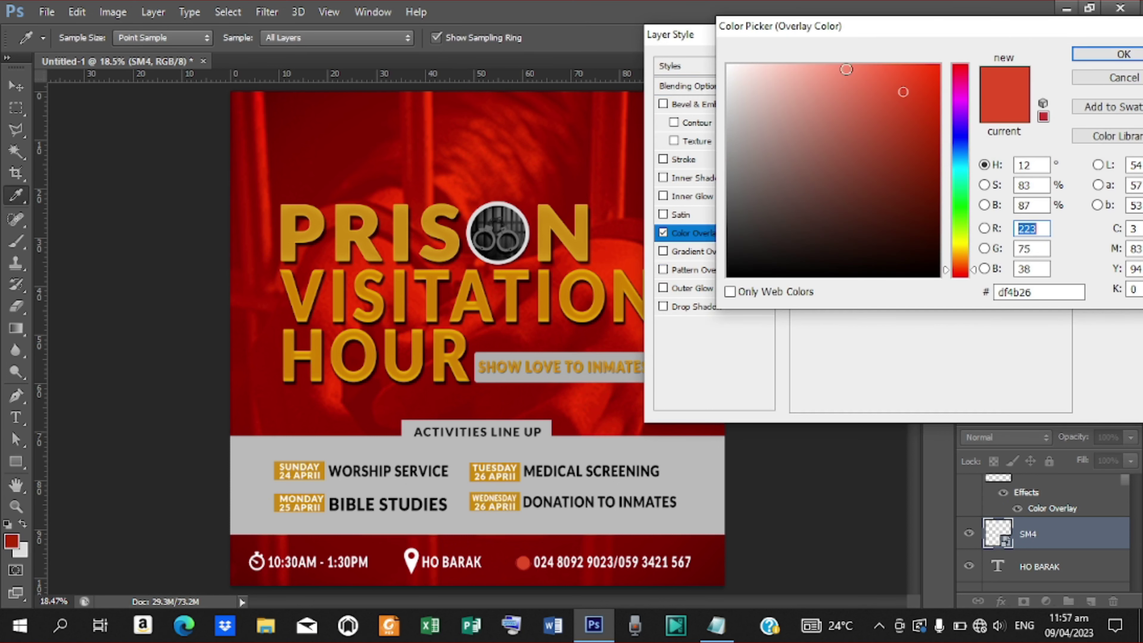
left_click(729, 66)
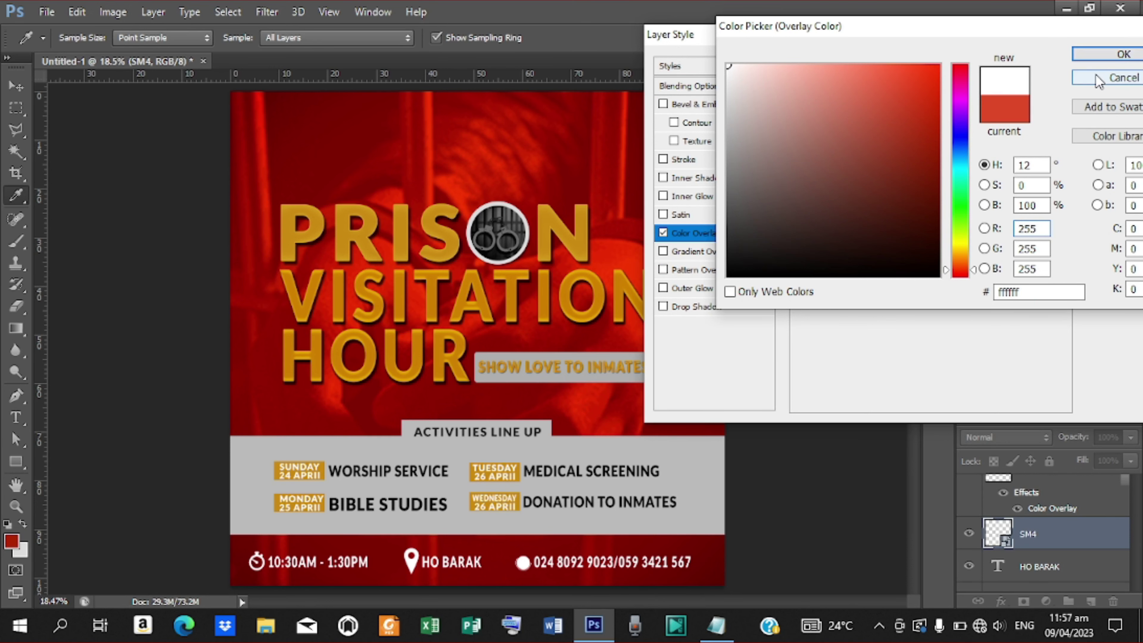
left_click(1124, 78)
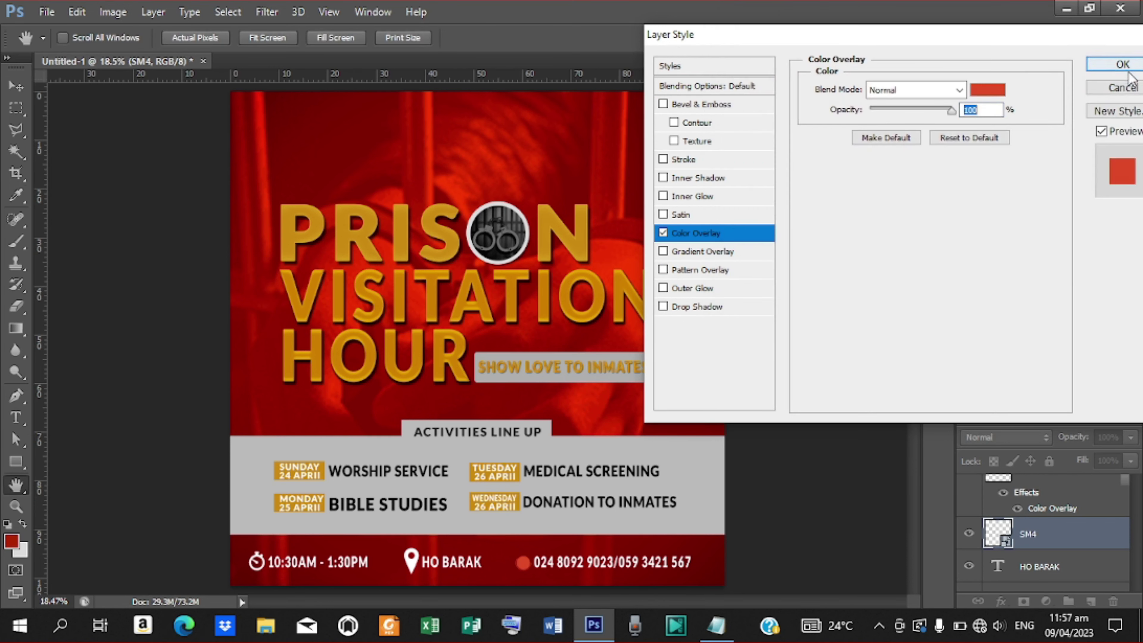
left_click(1121, 89)
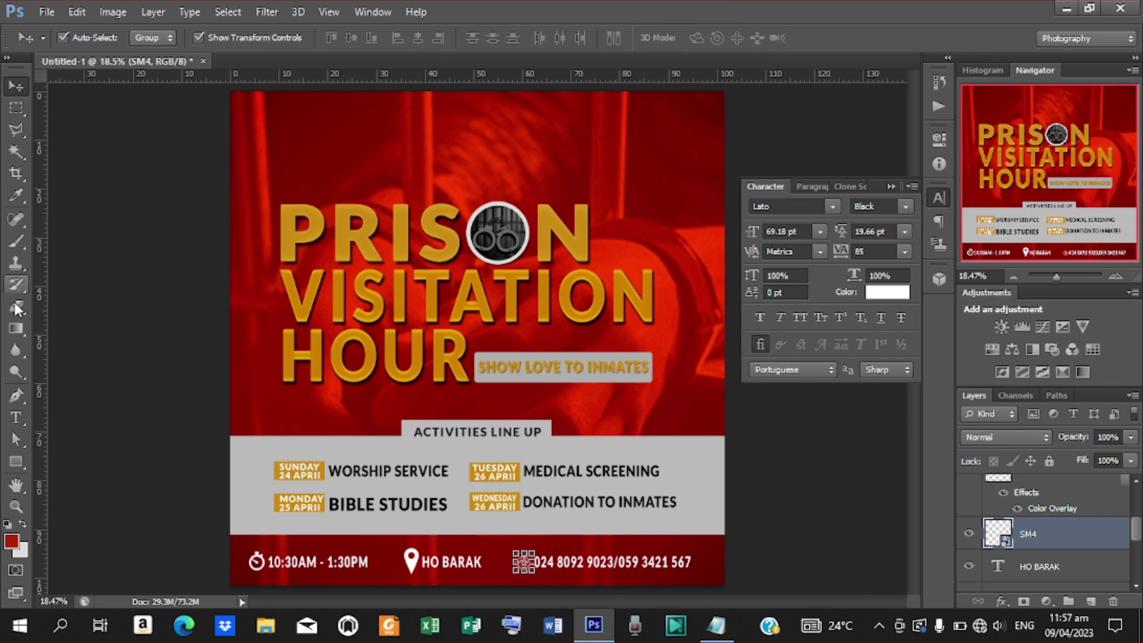
Step: Draw an ellipse about 114 by 109 px over the phone icon in the footer and fill it with white
left_click(13, 466)
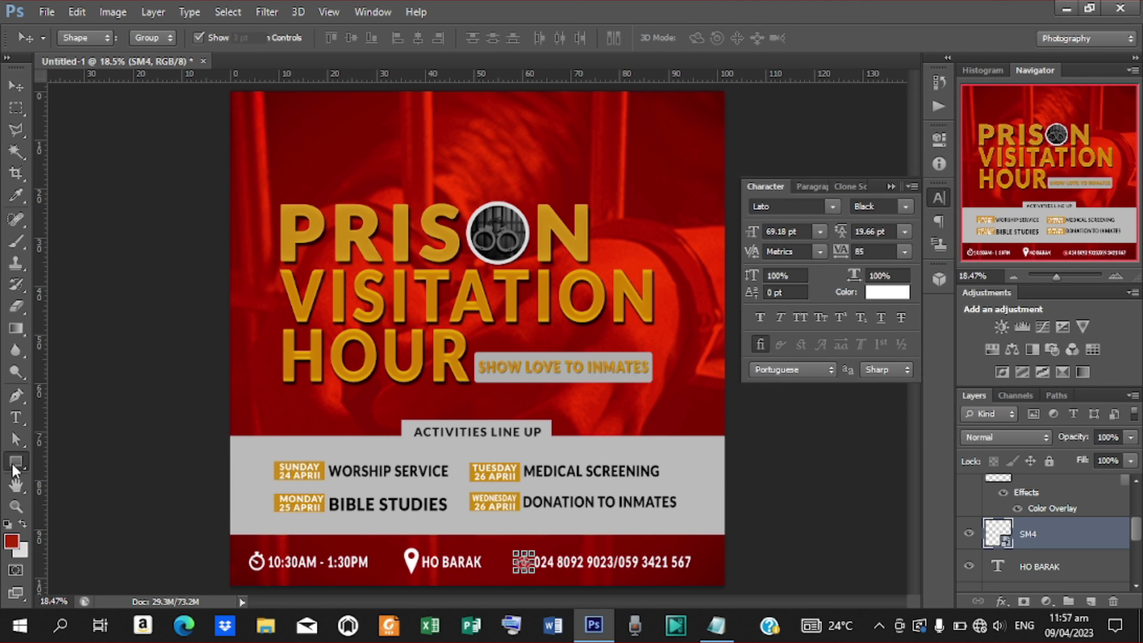
left_click(64, 492)
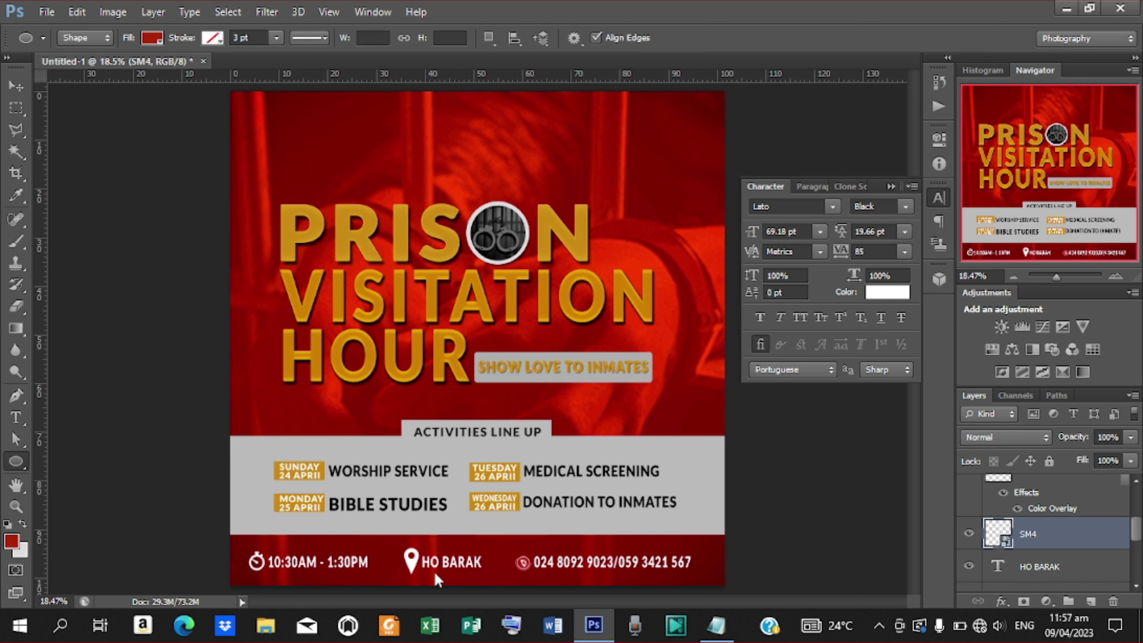
left_click_drag(511, 556, 530, 573)
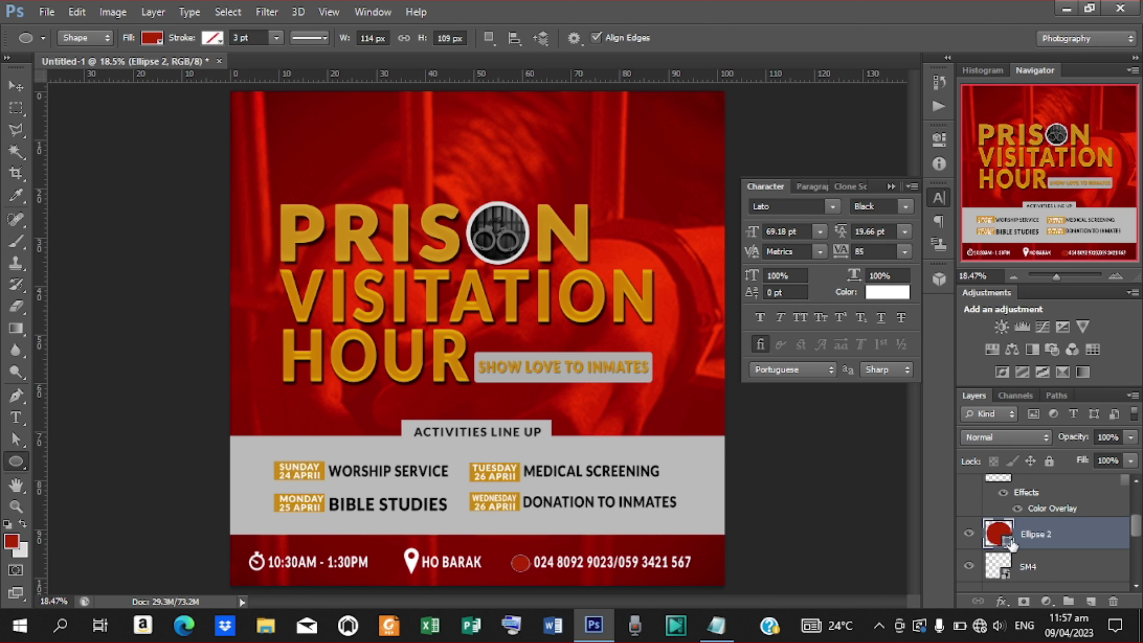
double_click(1011, 544)
left_click_drag(824, 153, 667, 35)
left_click(1109, 54)
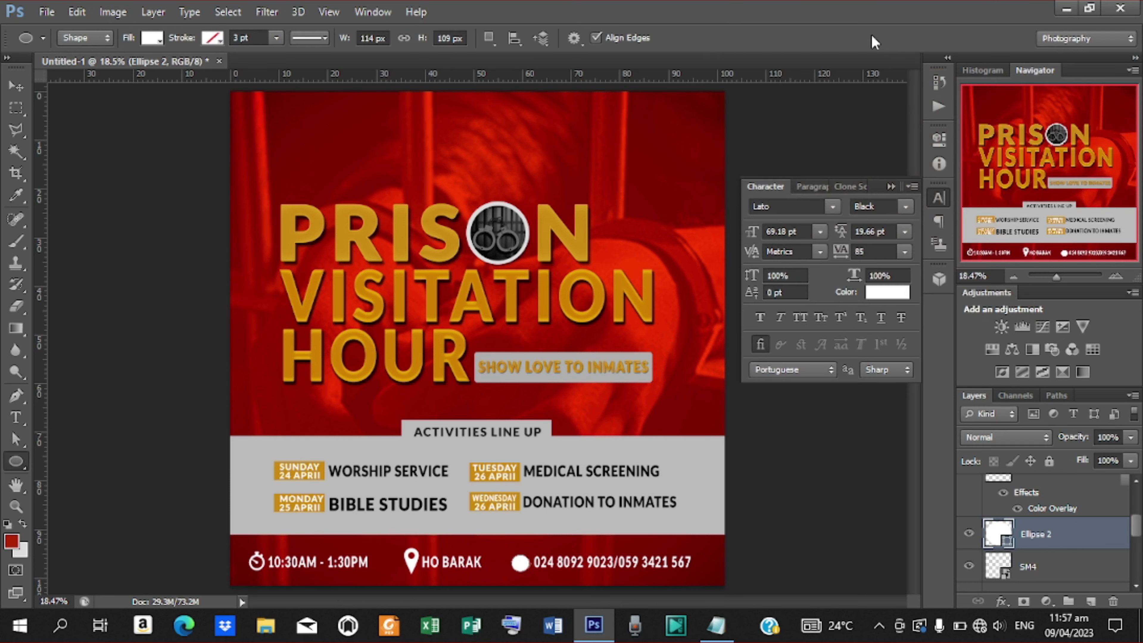
Step: Move the SM4 layer above Ellipse 2 and align both layers to each other's horizontal and vertical centers
left_click_drag(1039, 566, 1027, 519)
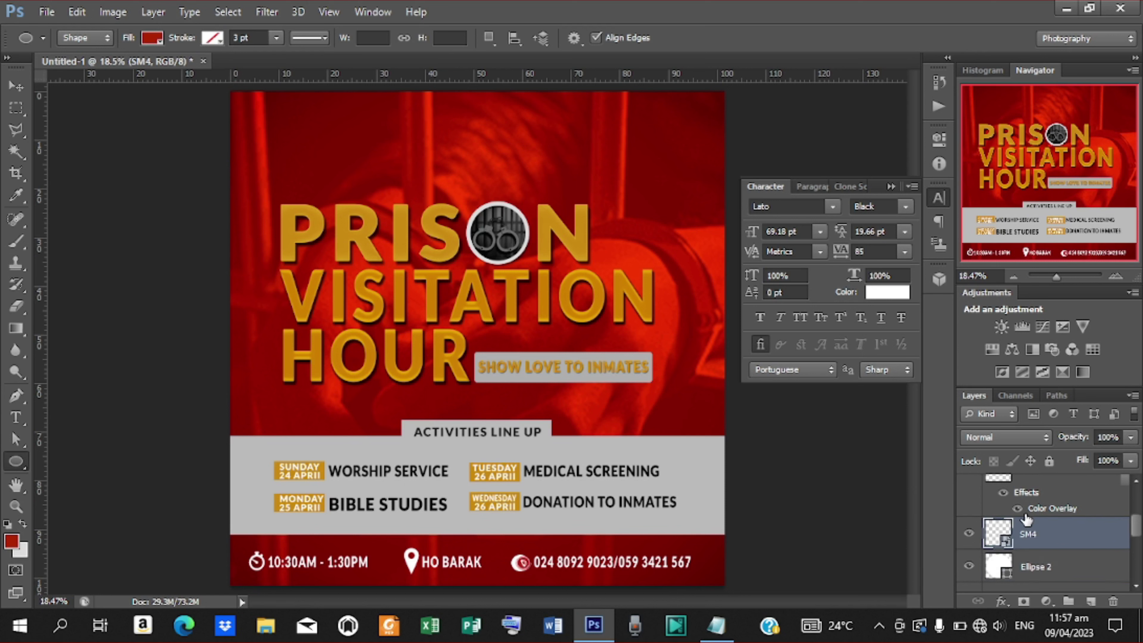
left_click(1025, 571, "shift")
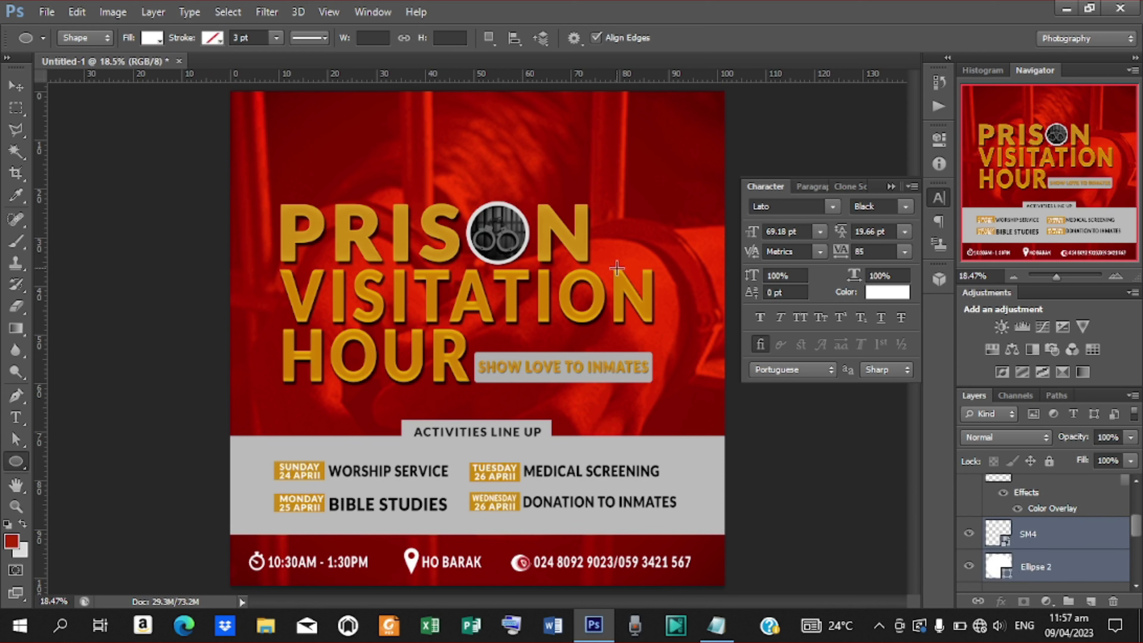
left_click(15, 87)
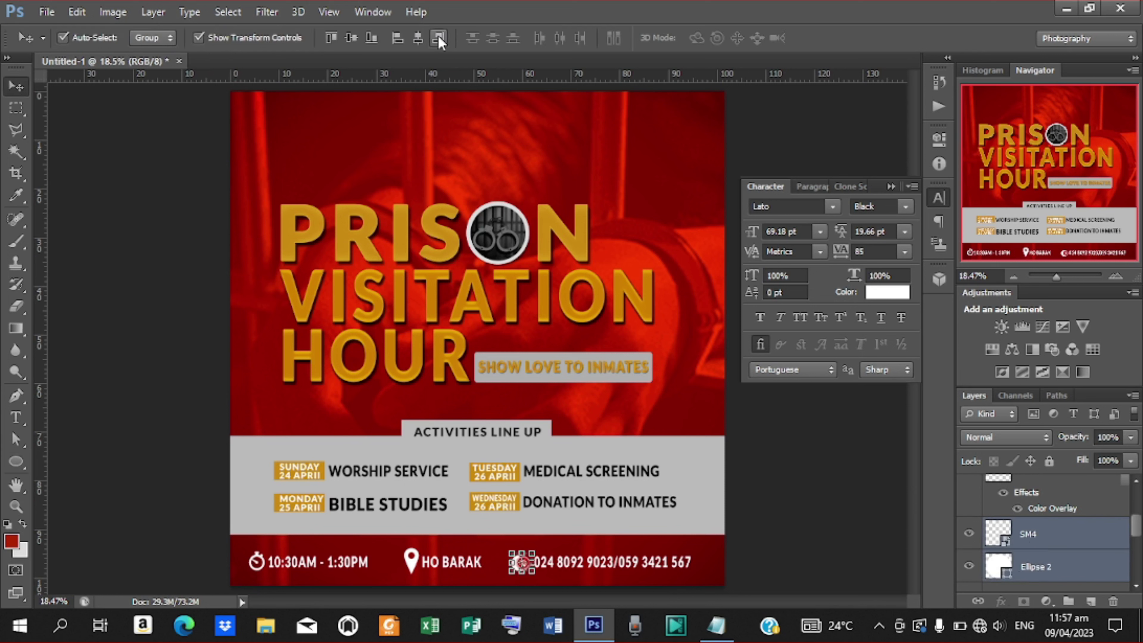
left_click(417, 40)
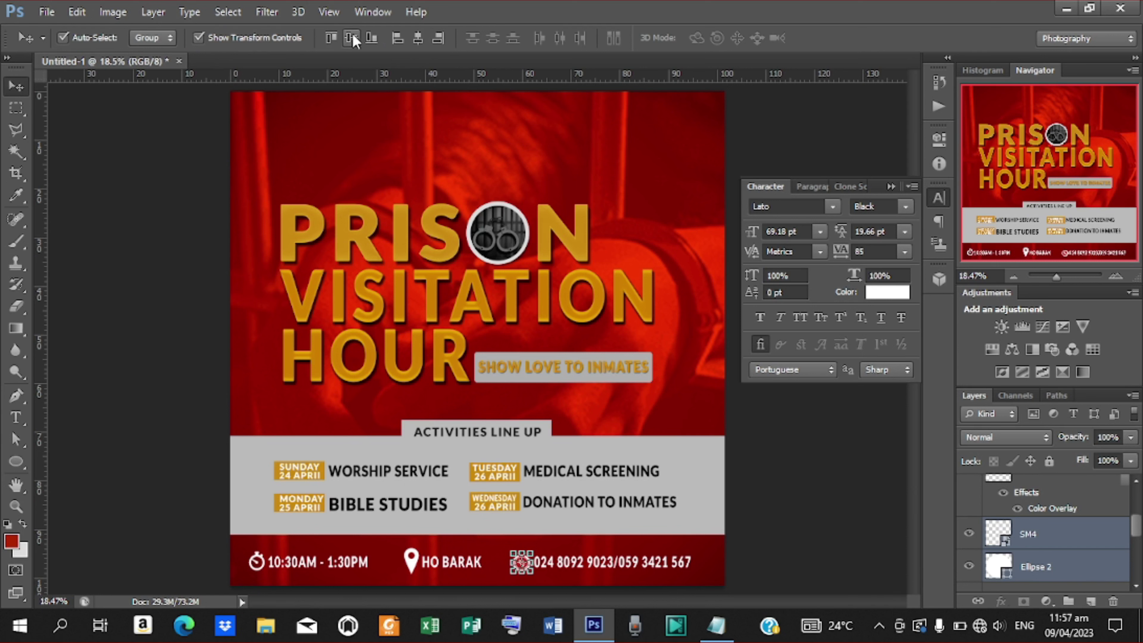
left_click(780, 459)
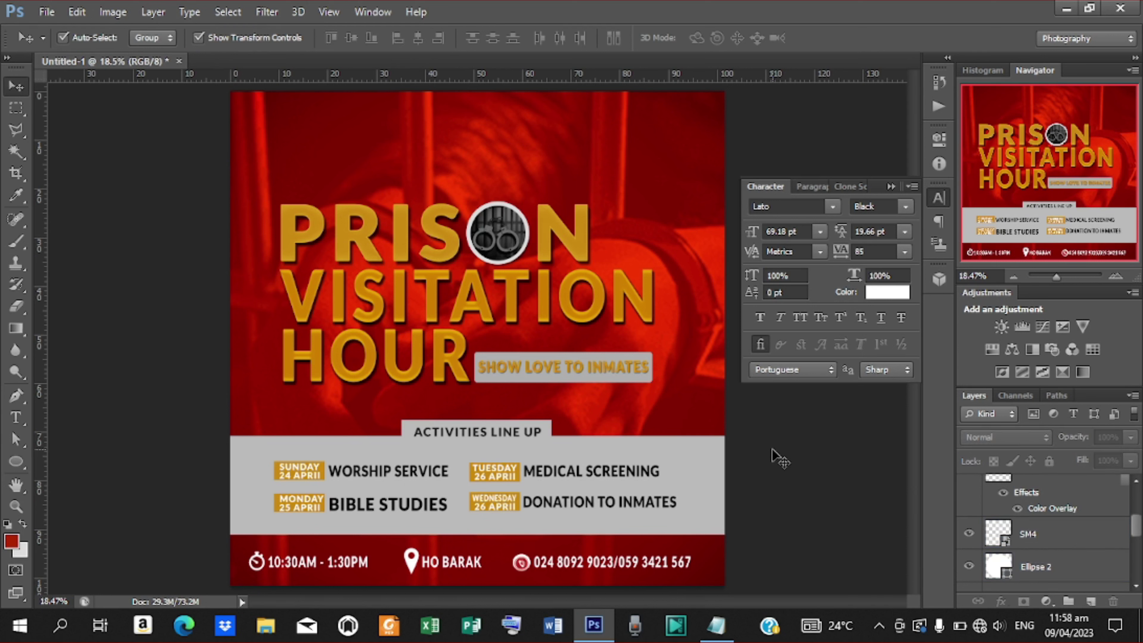
Step: Shrink the footer's location pin icon to about 73% beside the HO BARAK text
left_click(1037, 543)
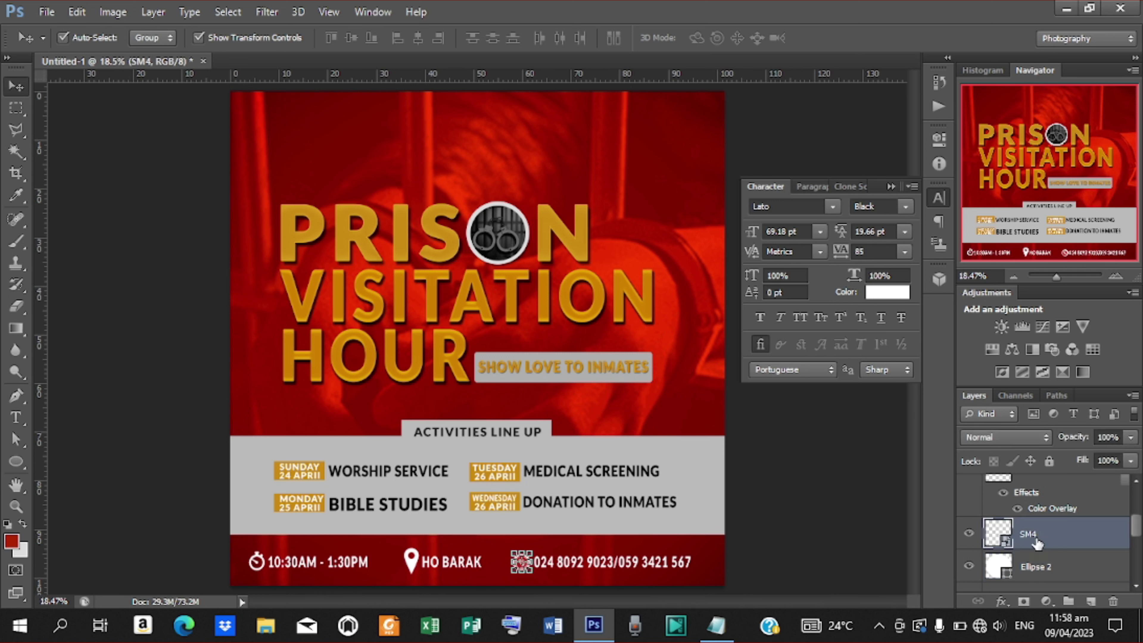
left_click(200, 36)
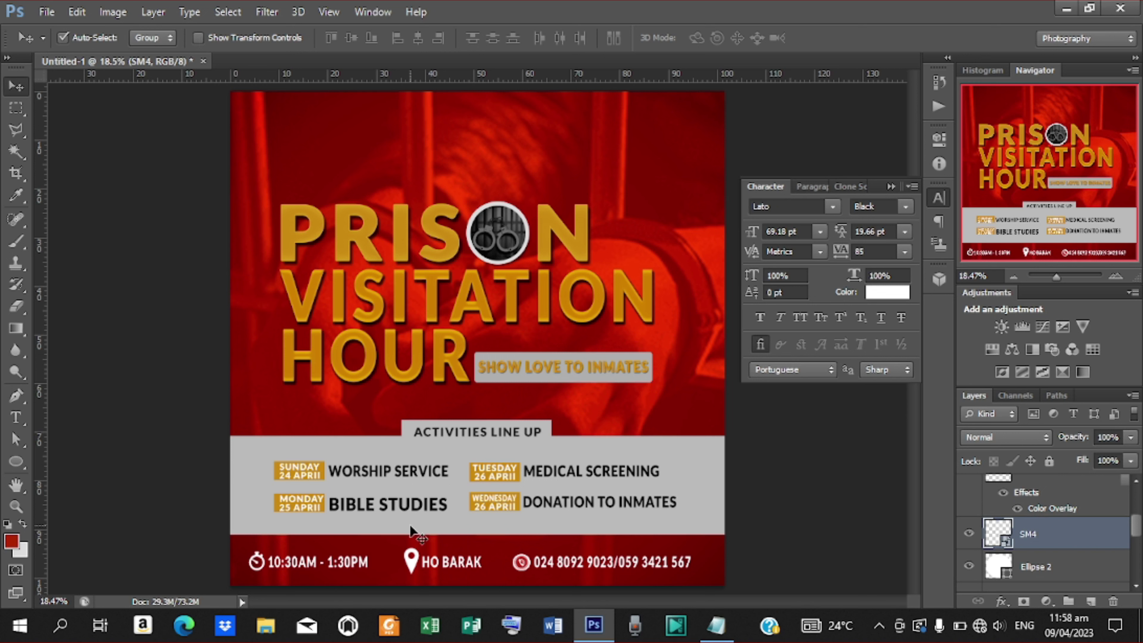
left_click(413, 560)
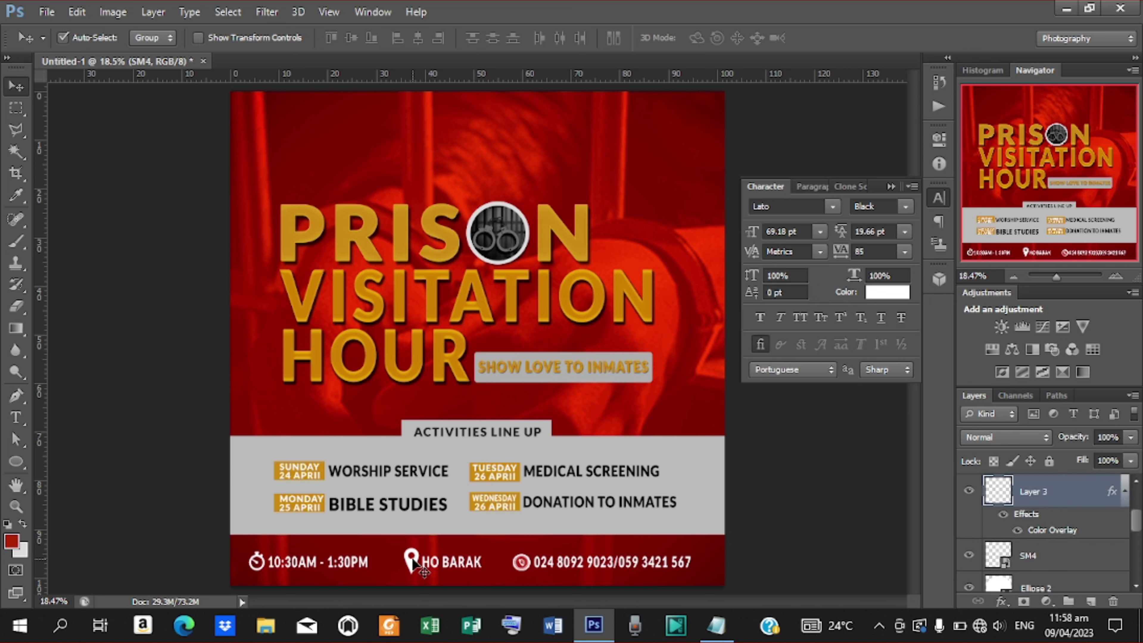
left_click(194, 36)
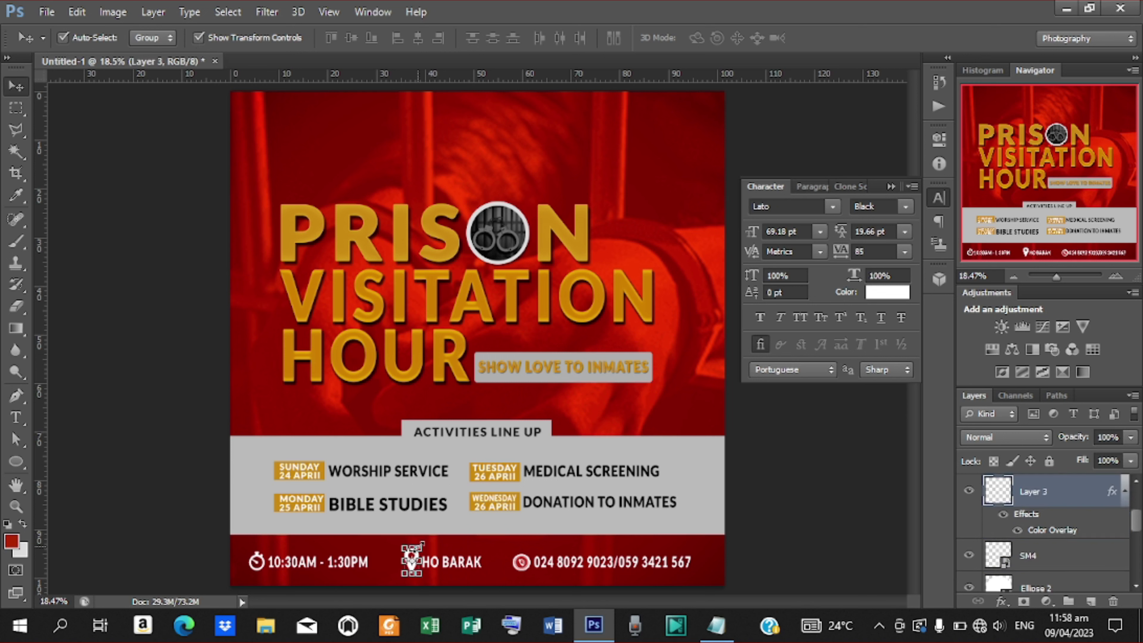
left_click_drag(421, 545, 421, 547)
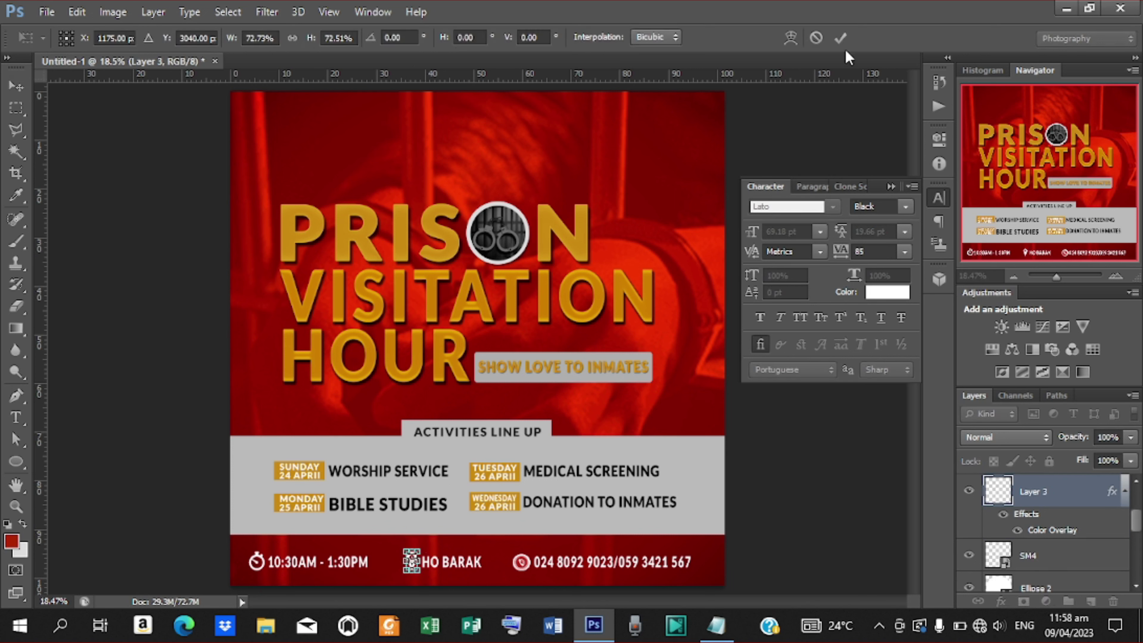
left_click(840, 37)
Step: Add the white Lato Black text "E.P. CHURCH, GHANA YOUTH" at 69.18 pt above the PRISON VISITATION HOUR title
key("t")
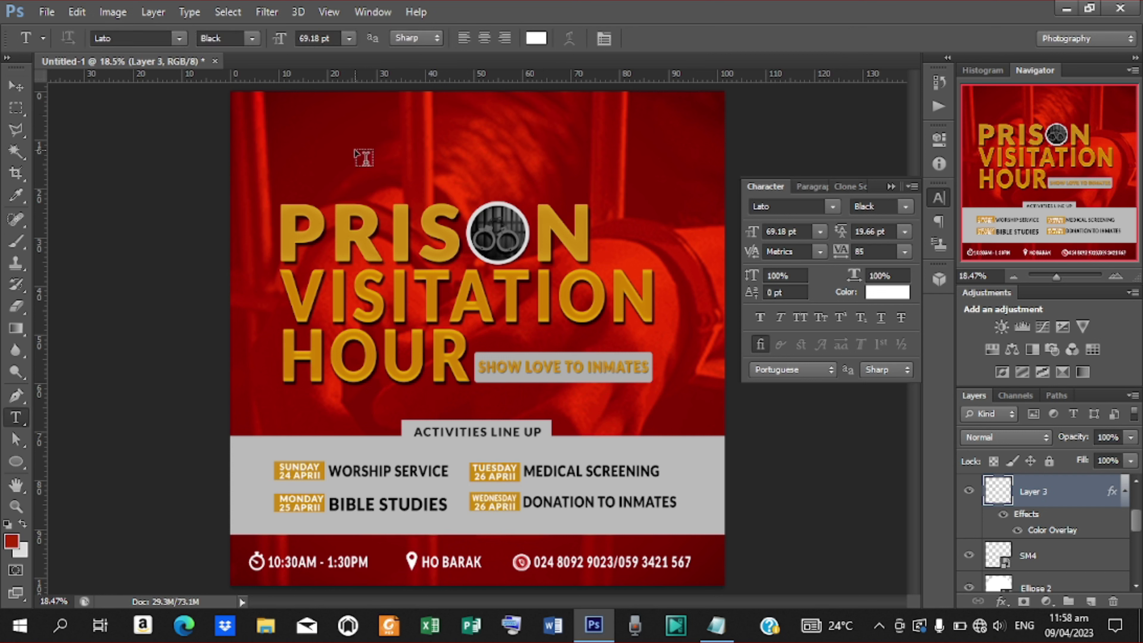
left_click(364, 147)
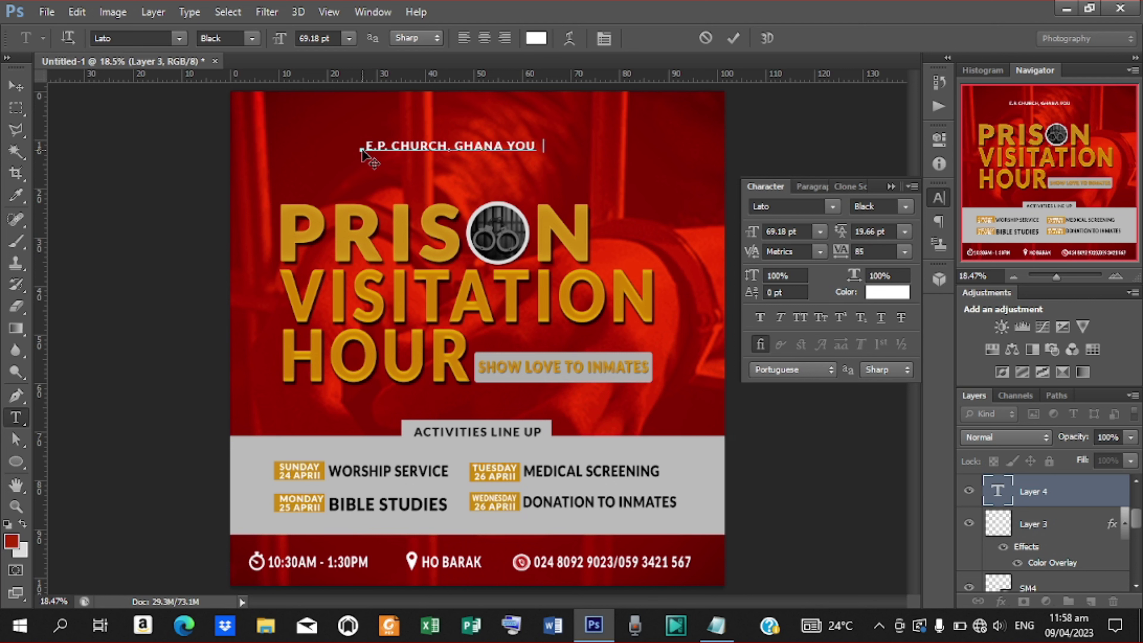
left_click(733, 38)
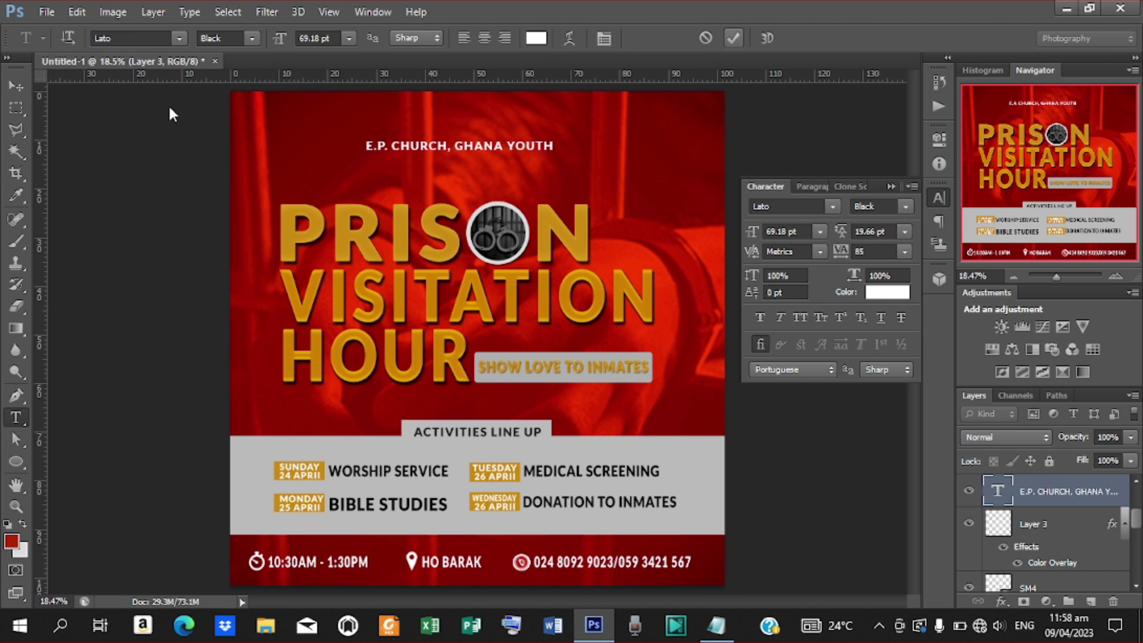
Step: Enlarge the E.P. CHURCH, GHANA YOUTH text to about 125% and move it up near the flyer's upper edge
left_click(16, 86)
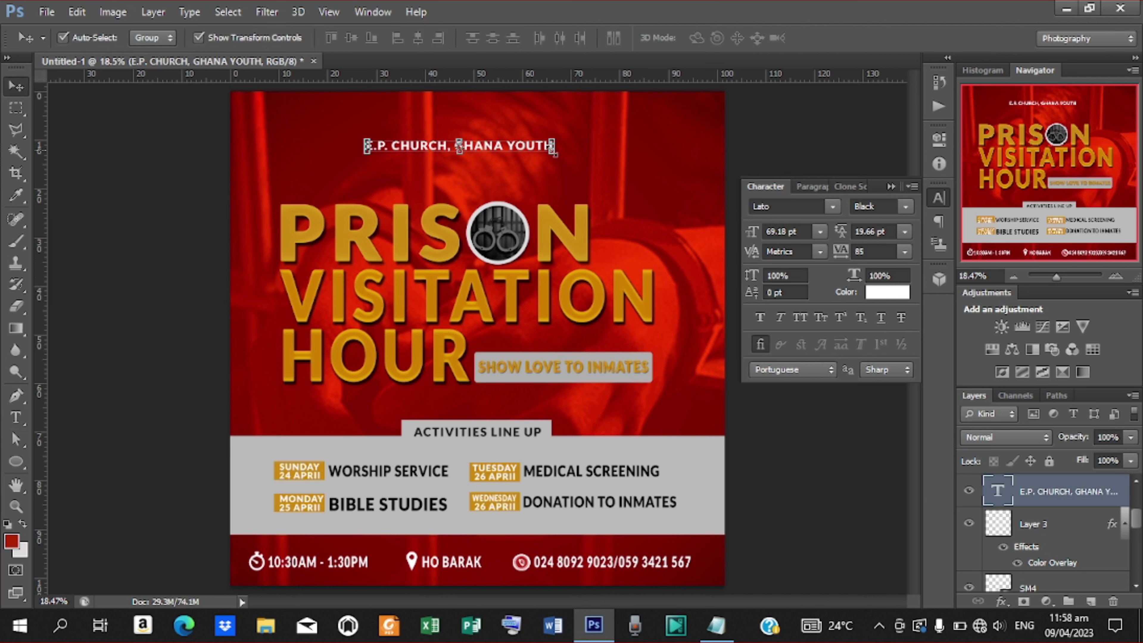
left_click_drag(555, 153, 562, 126)
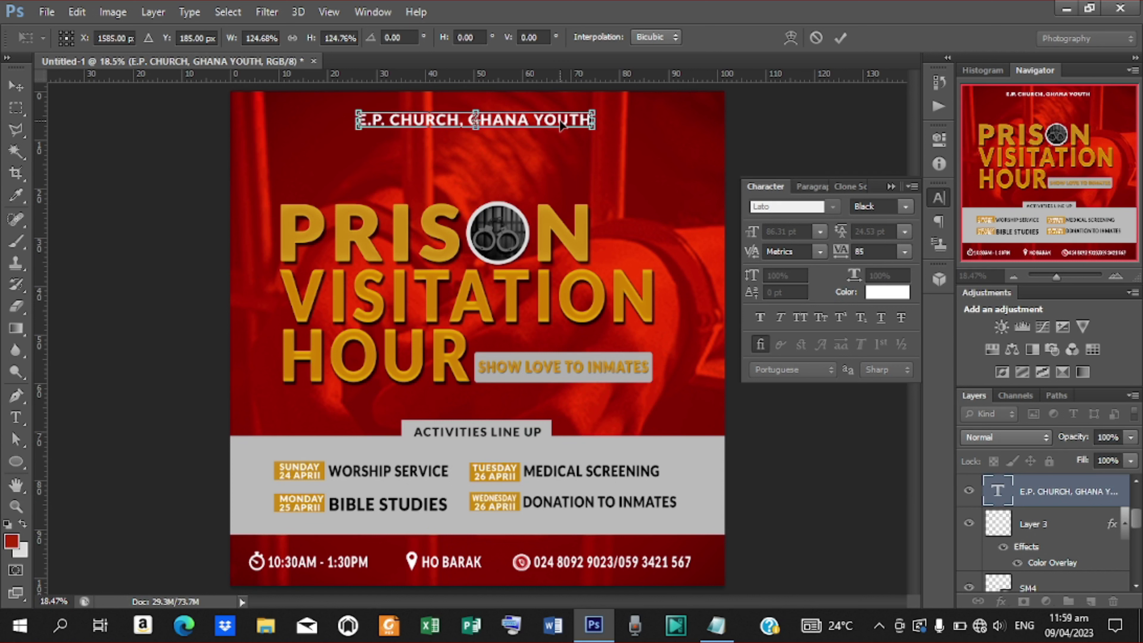
key("Return")
Step: Duplicate the E.P. CHURCH, GHANA YOUTH text layer and move the copy straight down, between the original line and the title
key("ctrl+j")
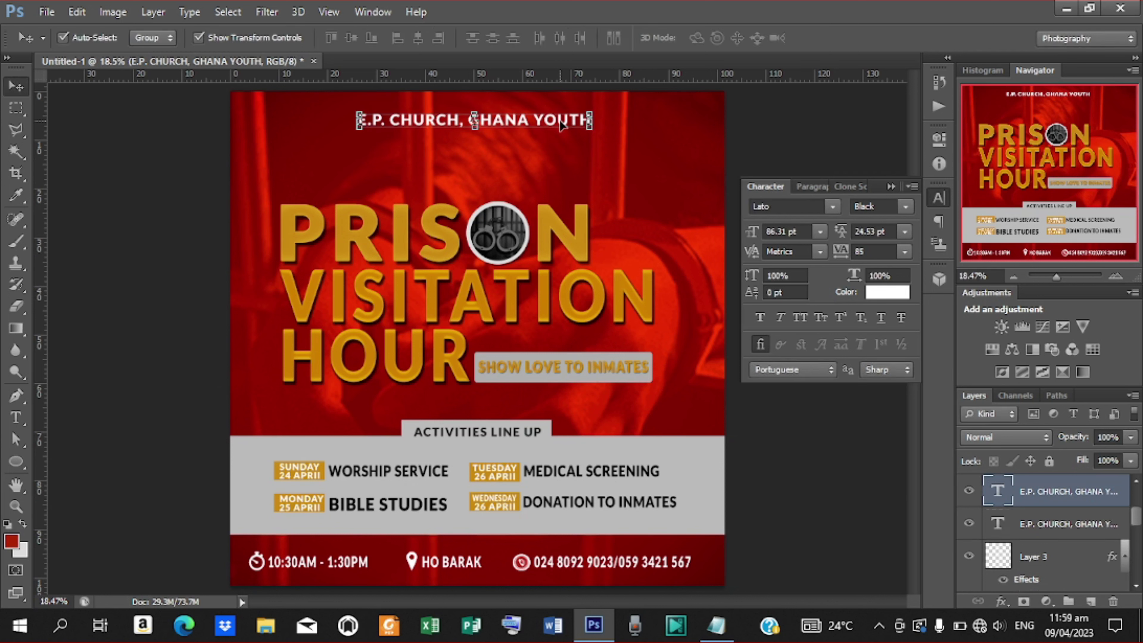
key("shift+Down")
key("shift+Down")
key("shift+Down")
key("shift+Down")
key("shift+Down")
key("shift+Down")
key("shift+Down")
key("shift+Down")
key("shift+Down")
key("shift+Down")
key("shift+Down")
key("shift+Down")
key("shift+Down")
key("shift+Down")
key("shift+Down")
key("shift+Down")
key("shift+Down")
key("shift+Down")
key("shift+Down")
key("shift+Down")
key("shift+Down")
key("shift+Down")
key("shift+Down")
key("shift+Down")
key("shift+Down")
key("shift+Down")
key("shift+Down")
key("shift+Down")
Step: Replace the duplicated line's text with "Presents:" and move it to the center beneath the E.P. CHURCH, GHANA YOUTH line
key("t")
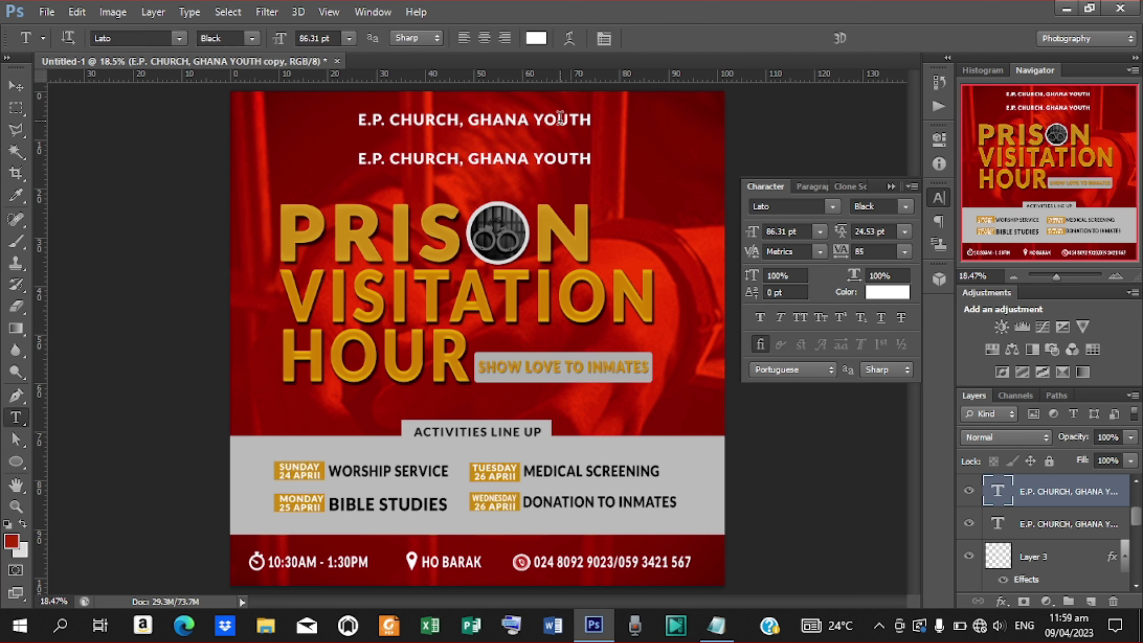
left_click_drag(356, 158, 374, 159)
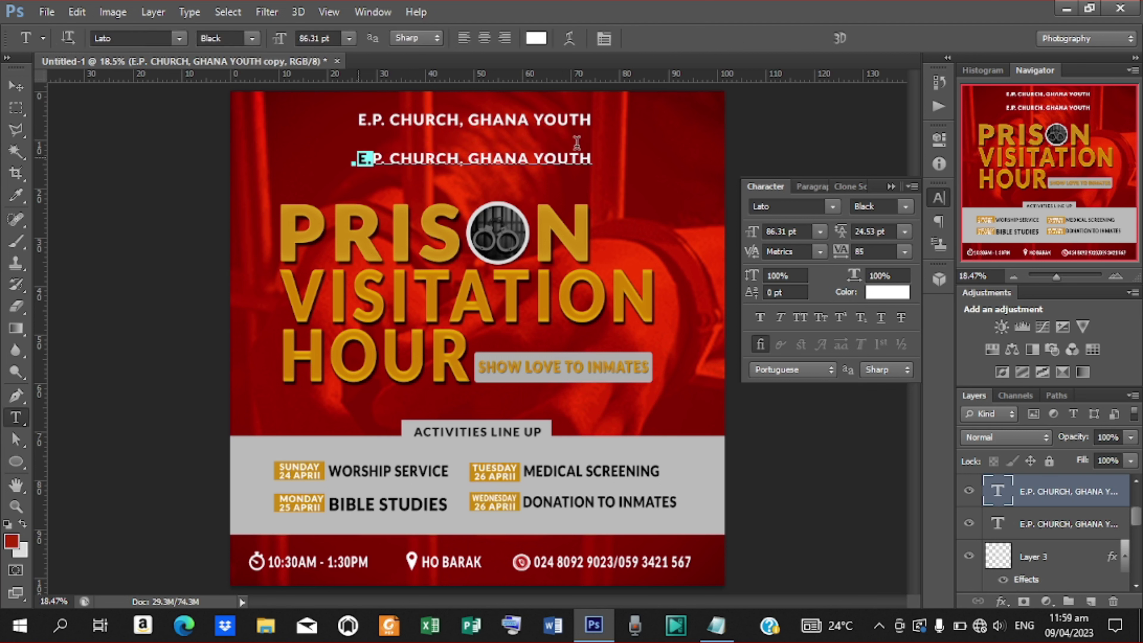
left_click_drag(577, 143, 719, 150)
type("P")
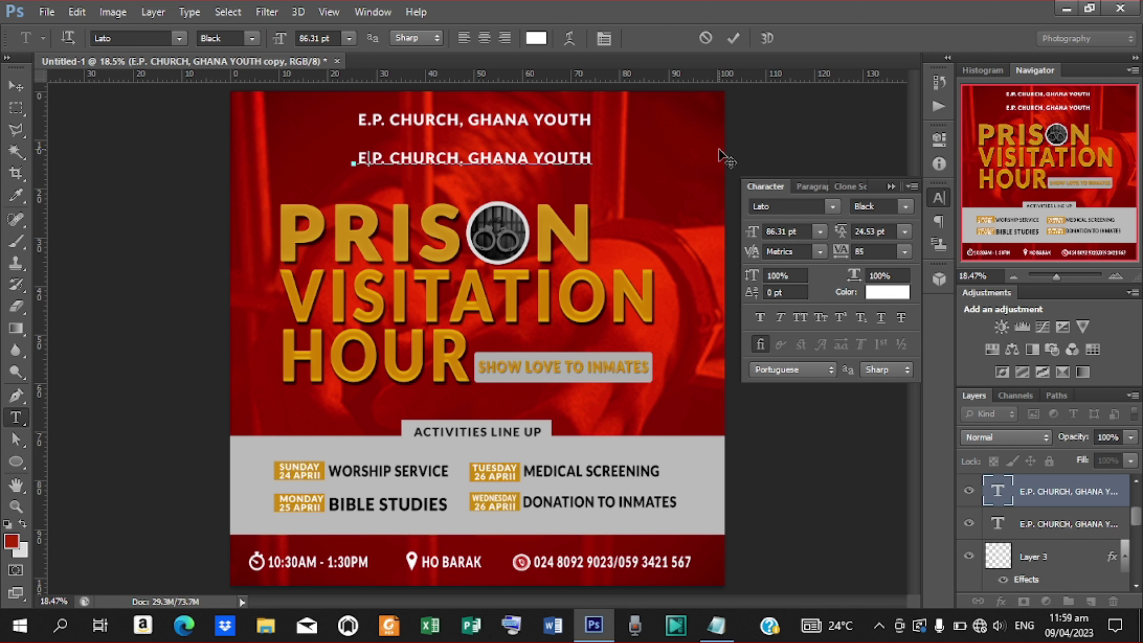
type("res")
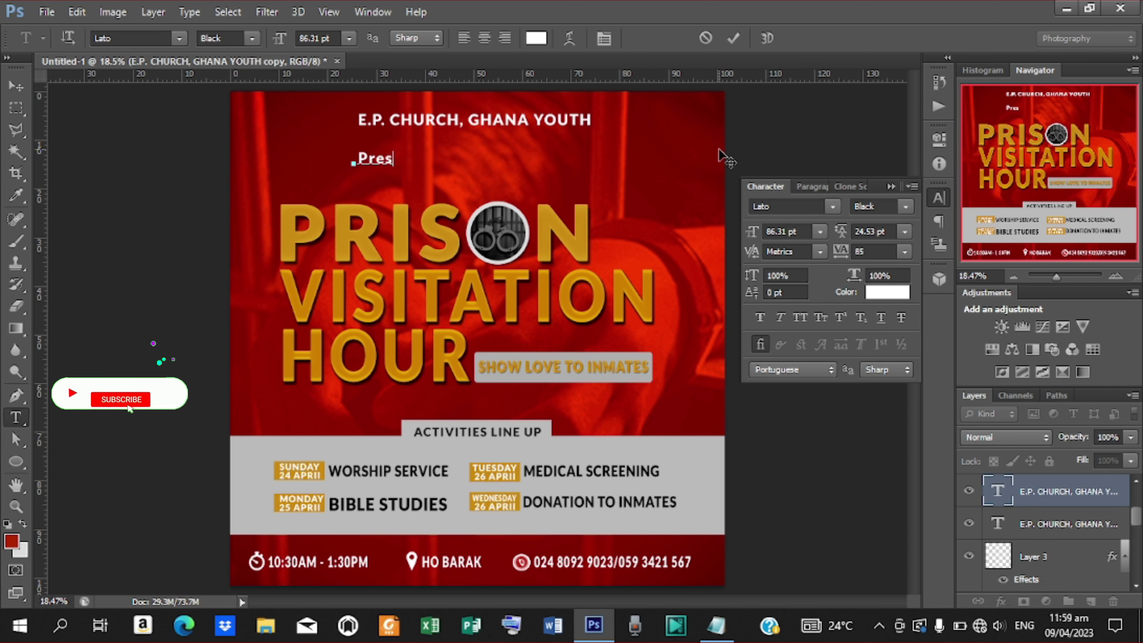
type("ents:")
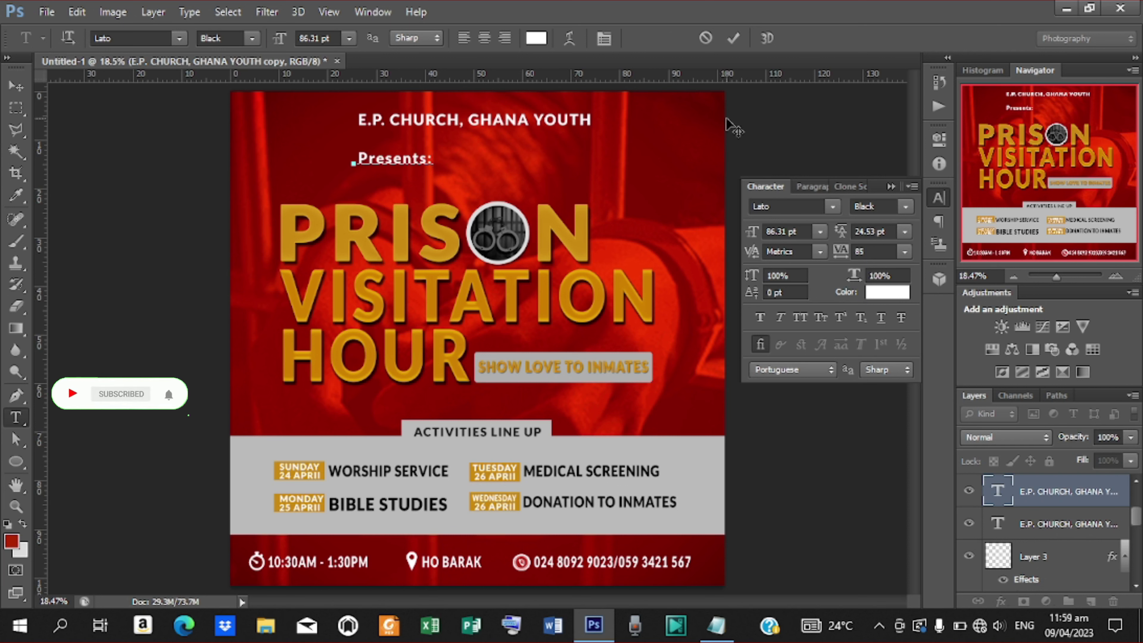
left_click(733, 38)
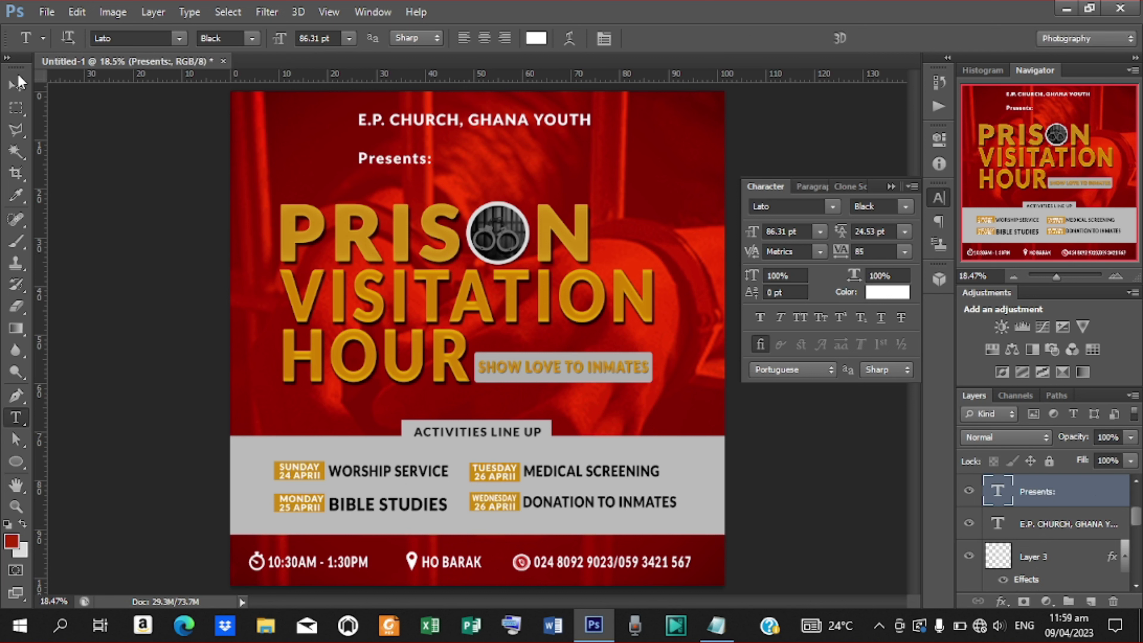
left_click(17, 83)
left_click_drag(415, 162, 495, 171)
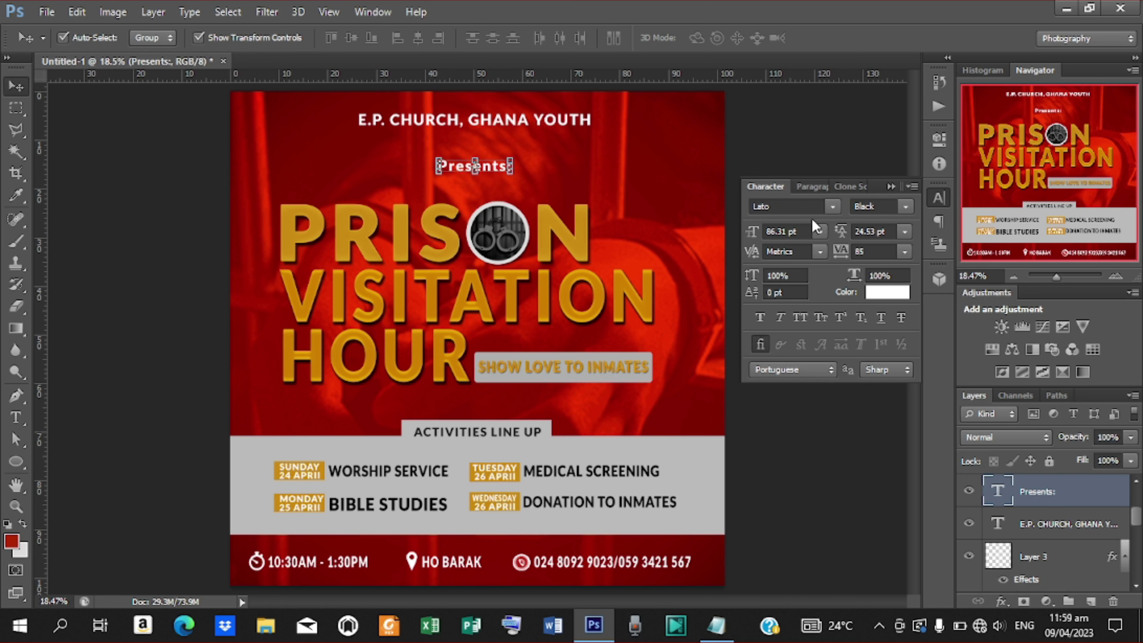